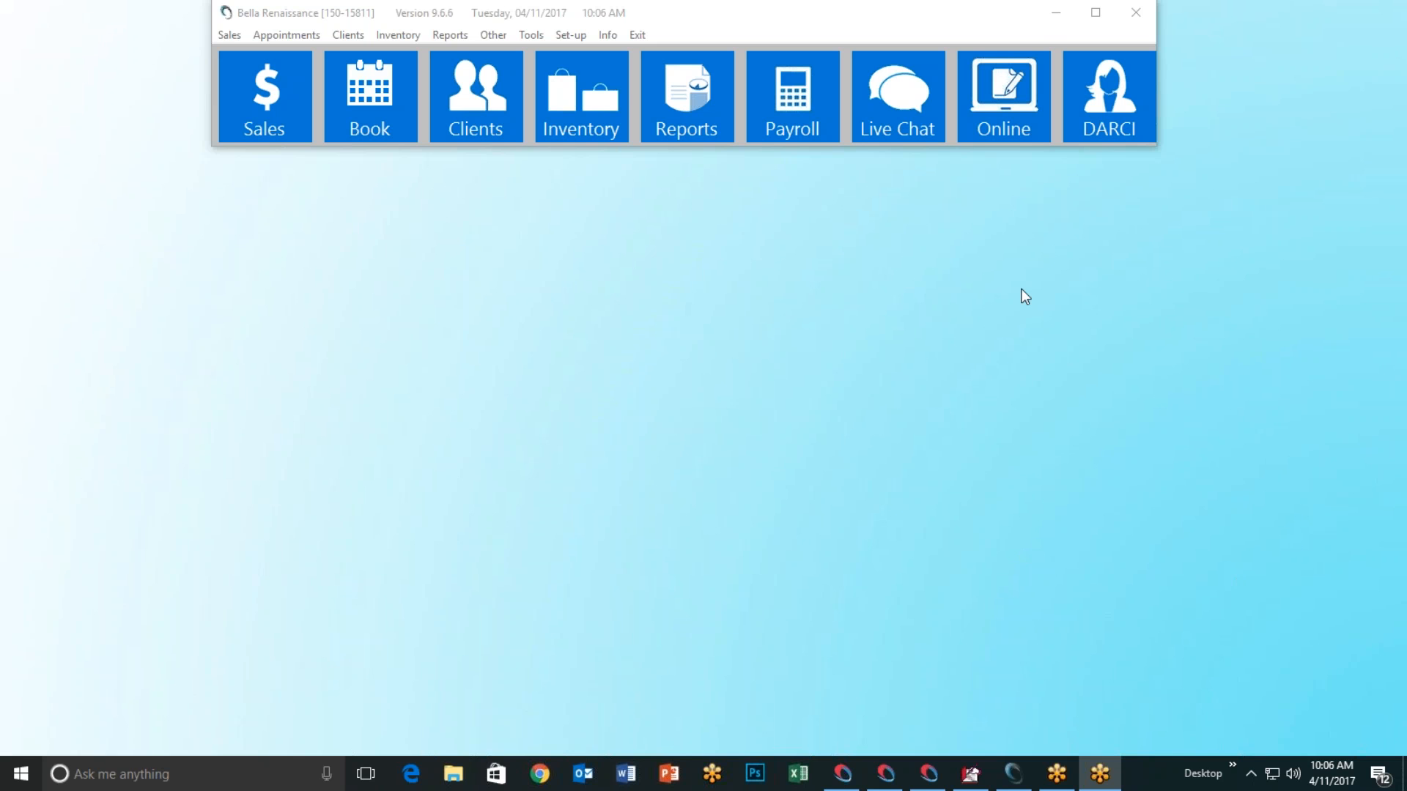
Step: Reopen Setup Online Store, move it up-left, and point out the notification email field
left_click(1012, 122)
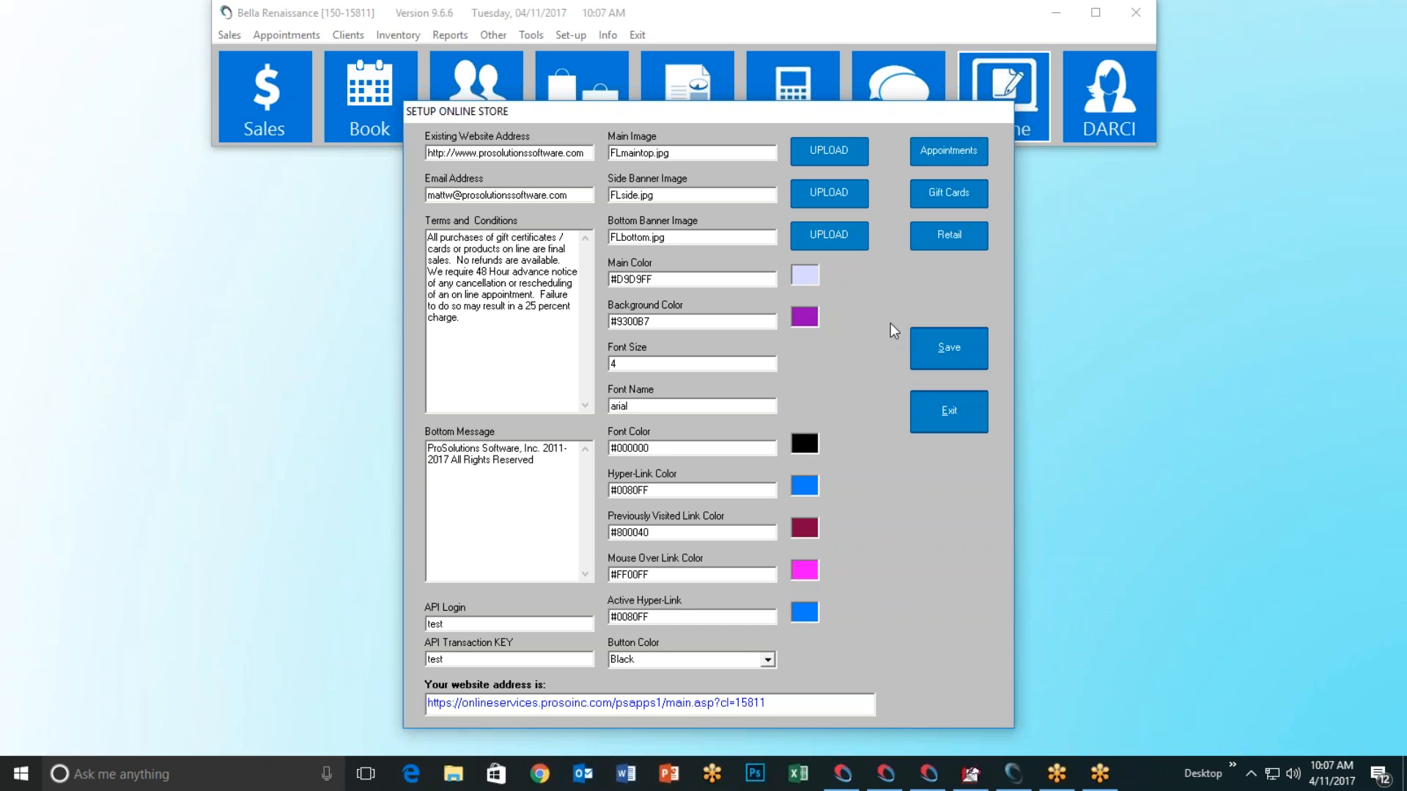
left_click(959, 415)
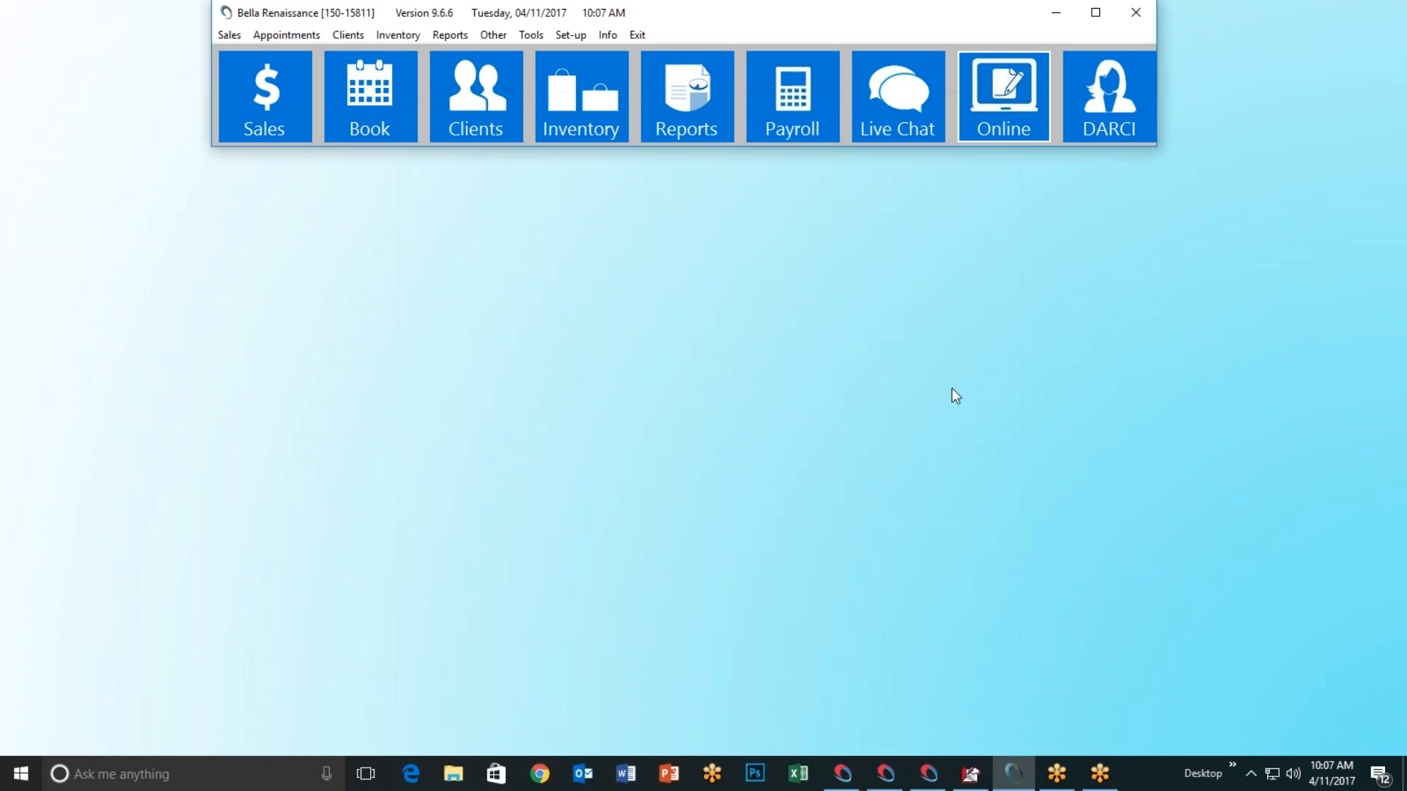
left_click(1003, 123)
left_click_drag(673, 164, 640, 99)
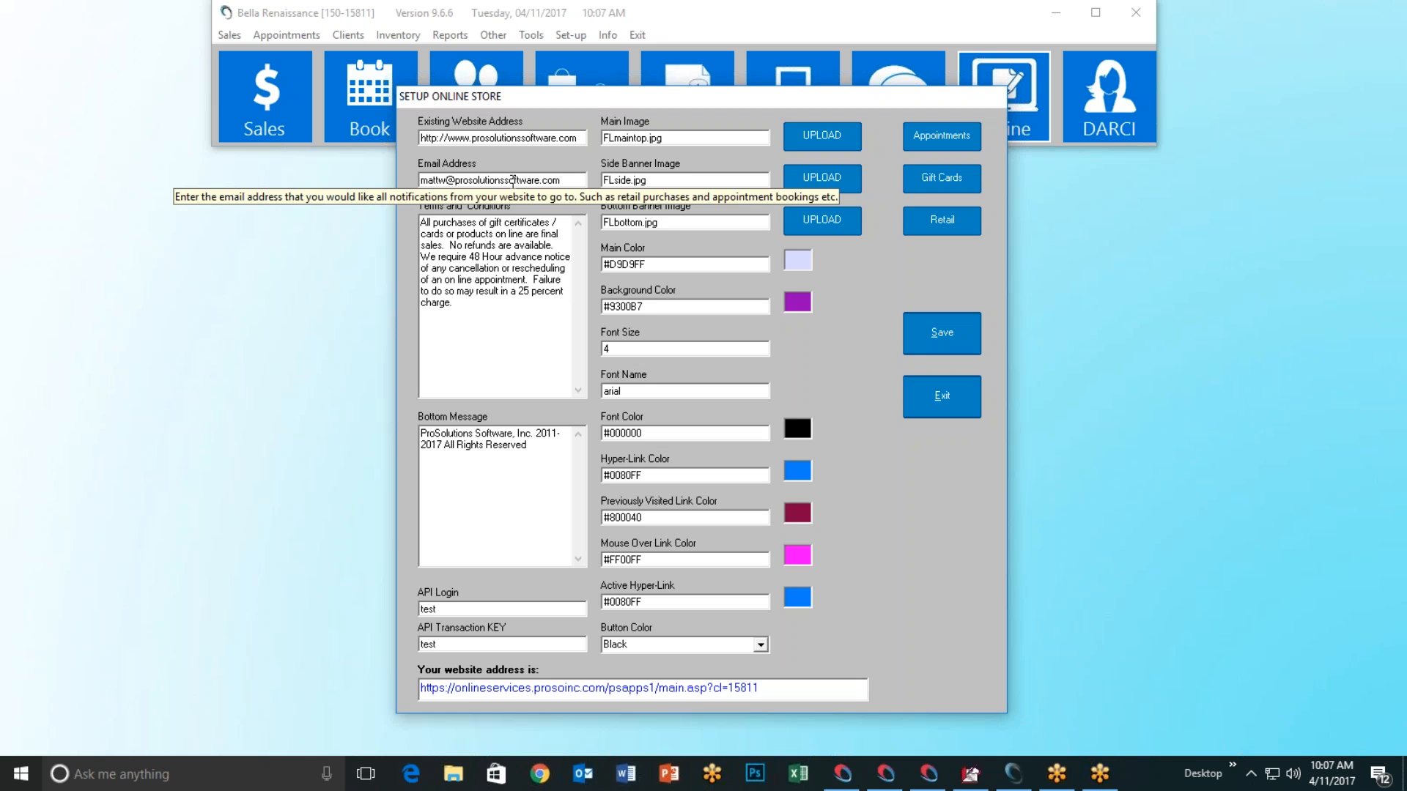
left_click(568, 181)
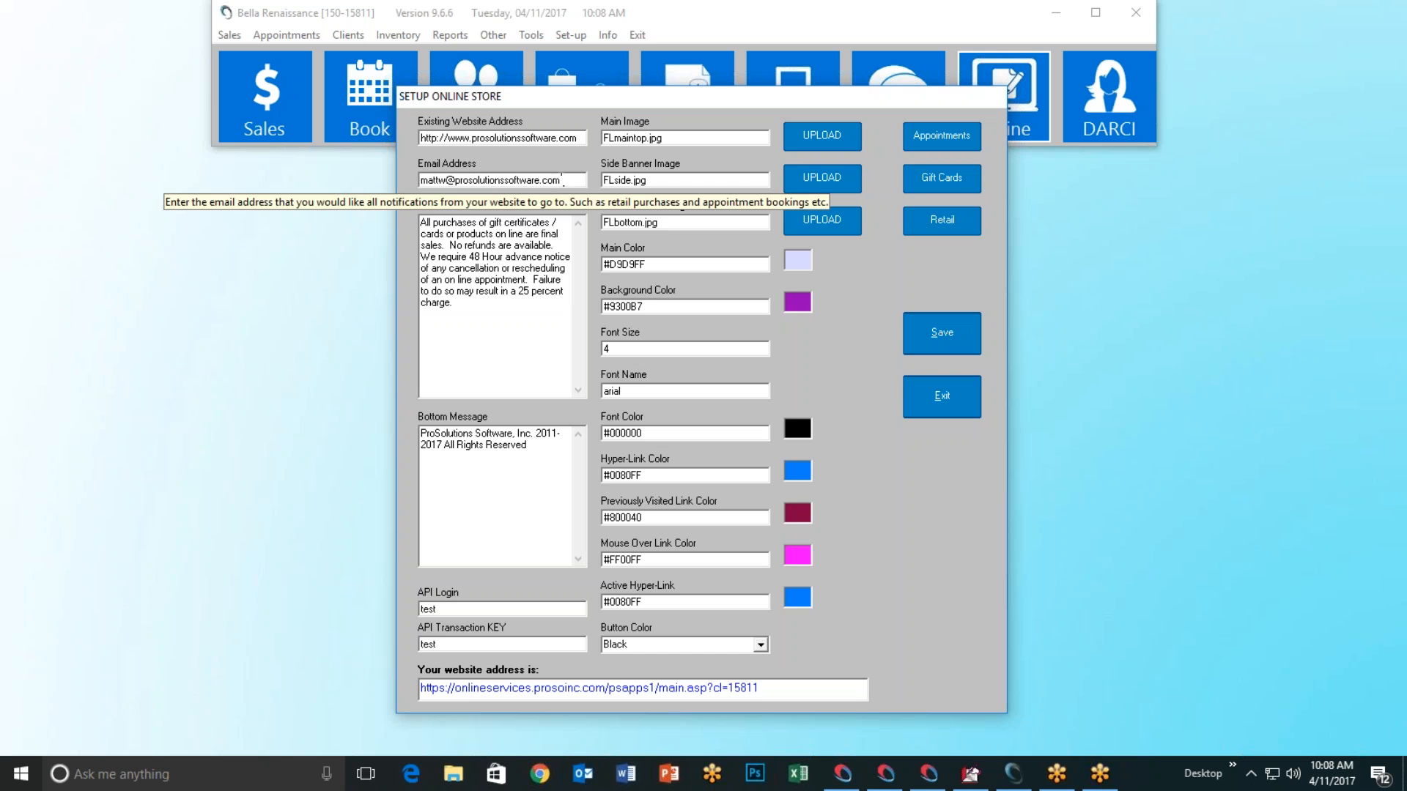
left_click(1363, 497)
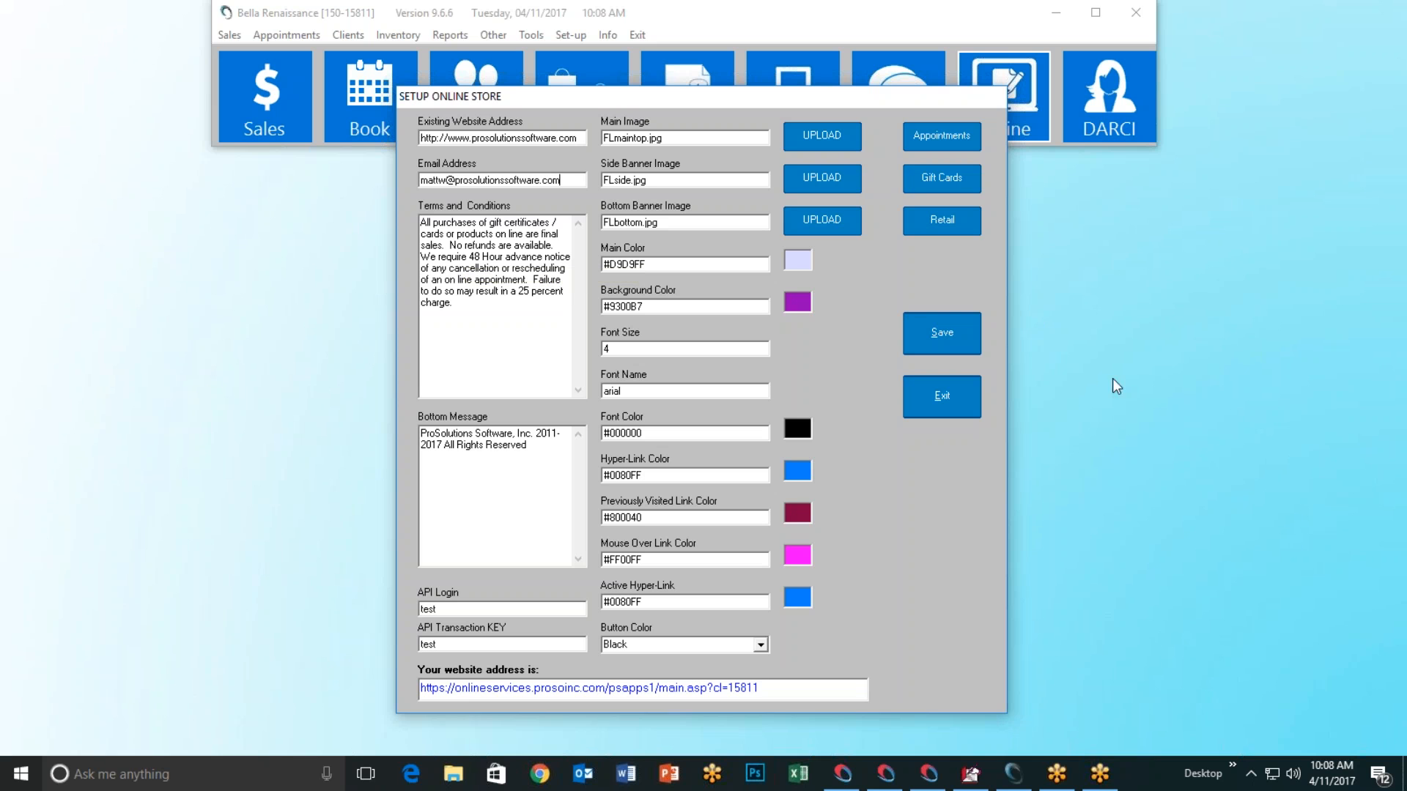
left_click(1178, 358)
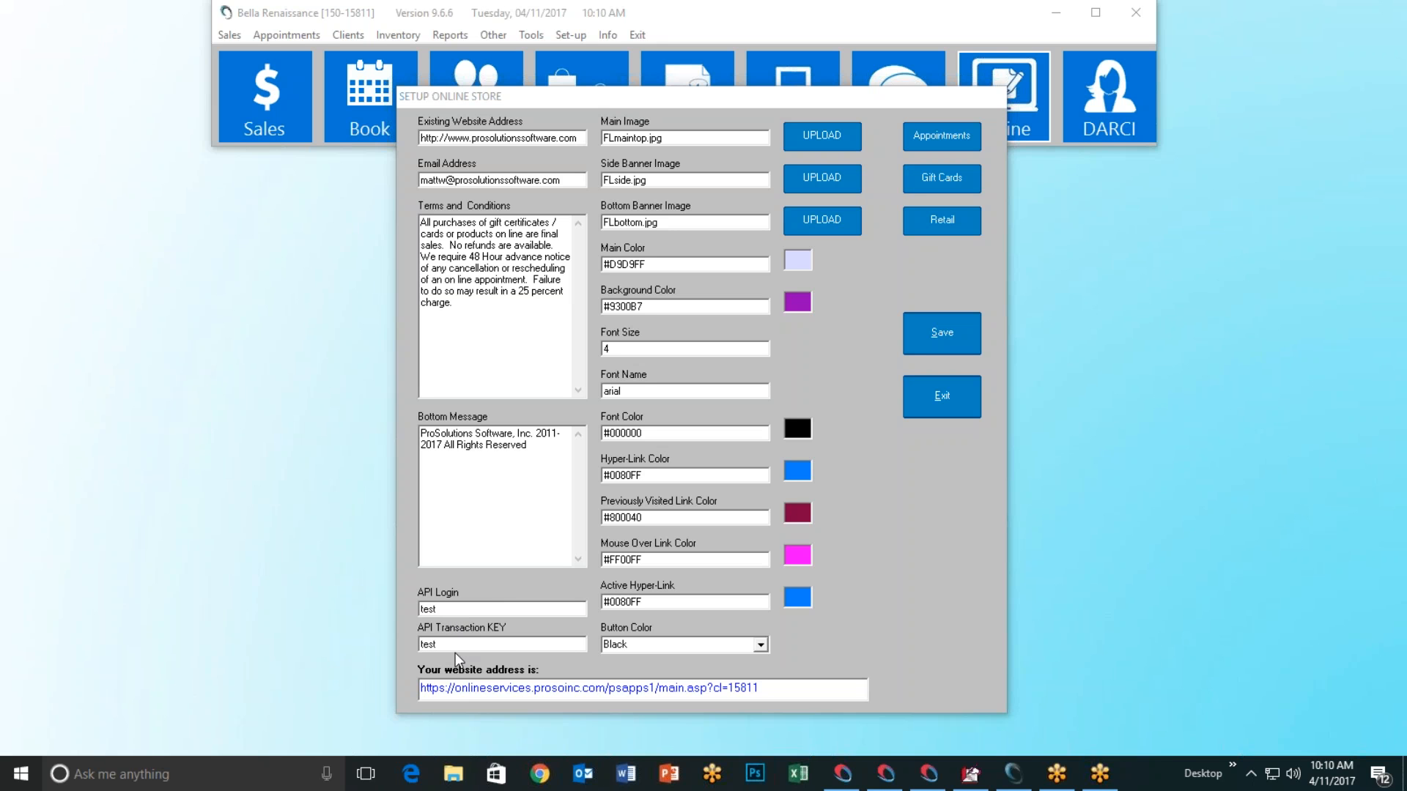
left_click(456, 610)
left_click(540, 773)
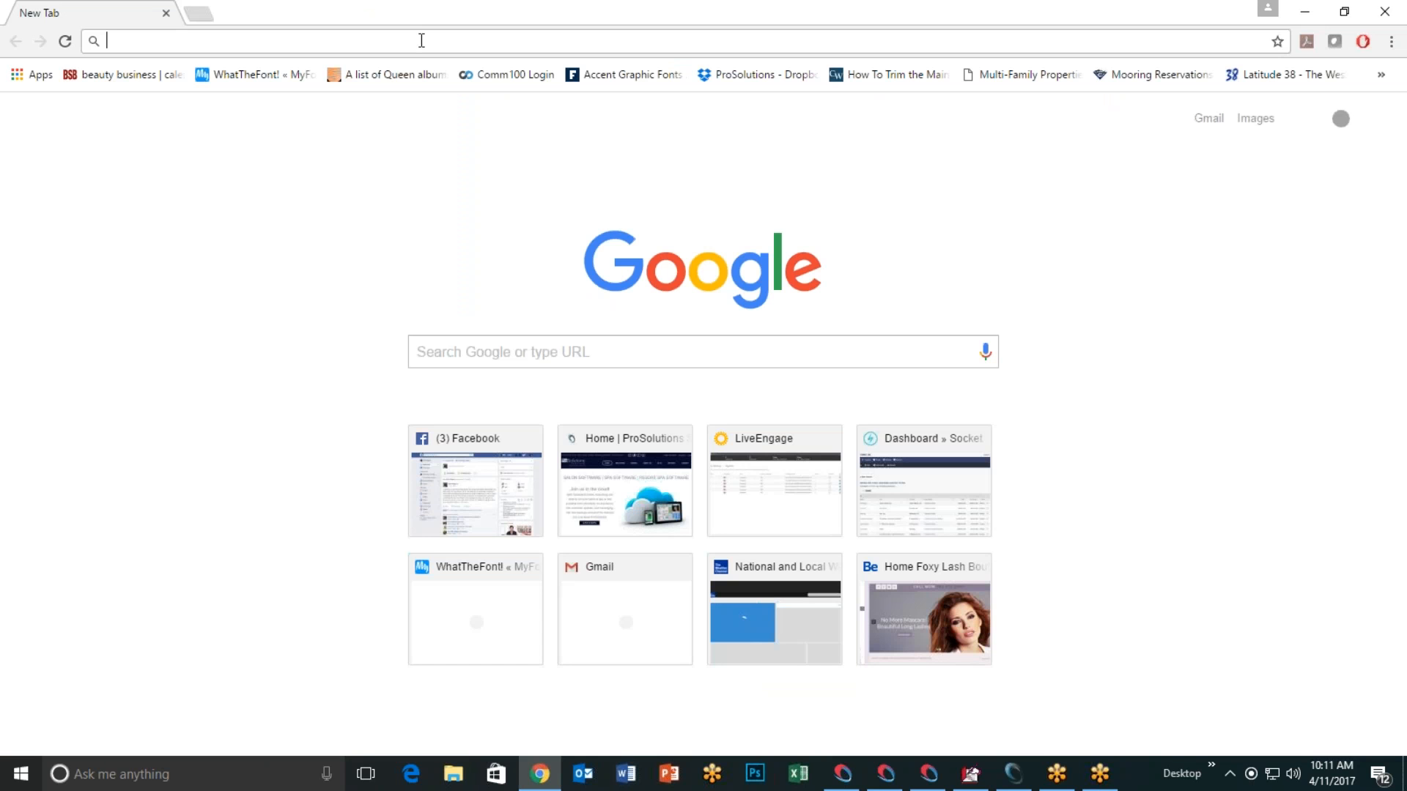
type("www.at")
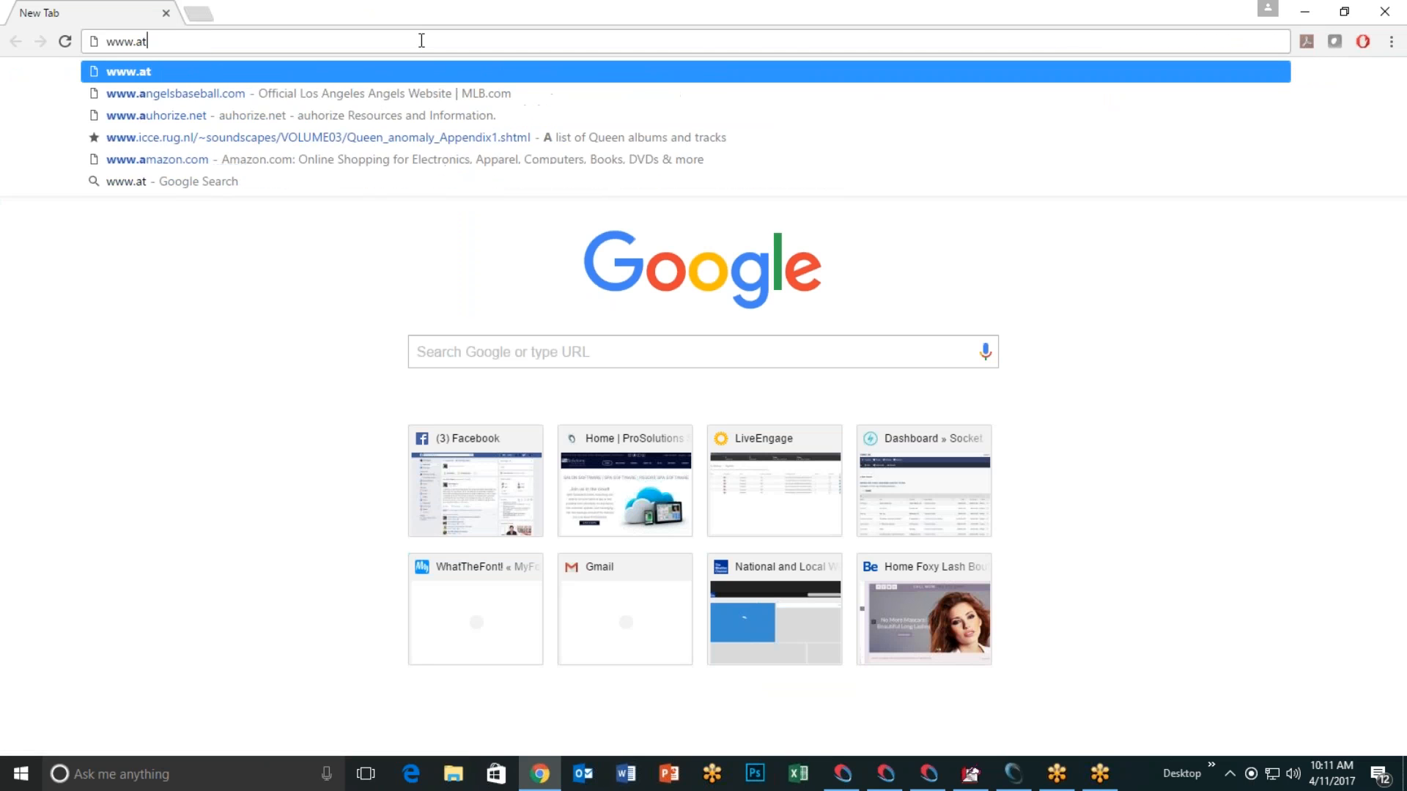
key("BackSpace")
type("uthorize.net")
key("Return")
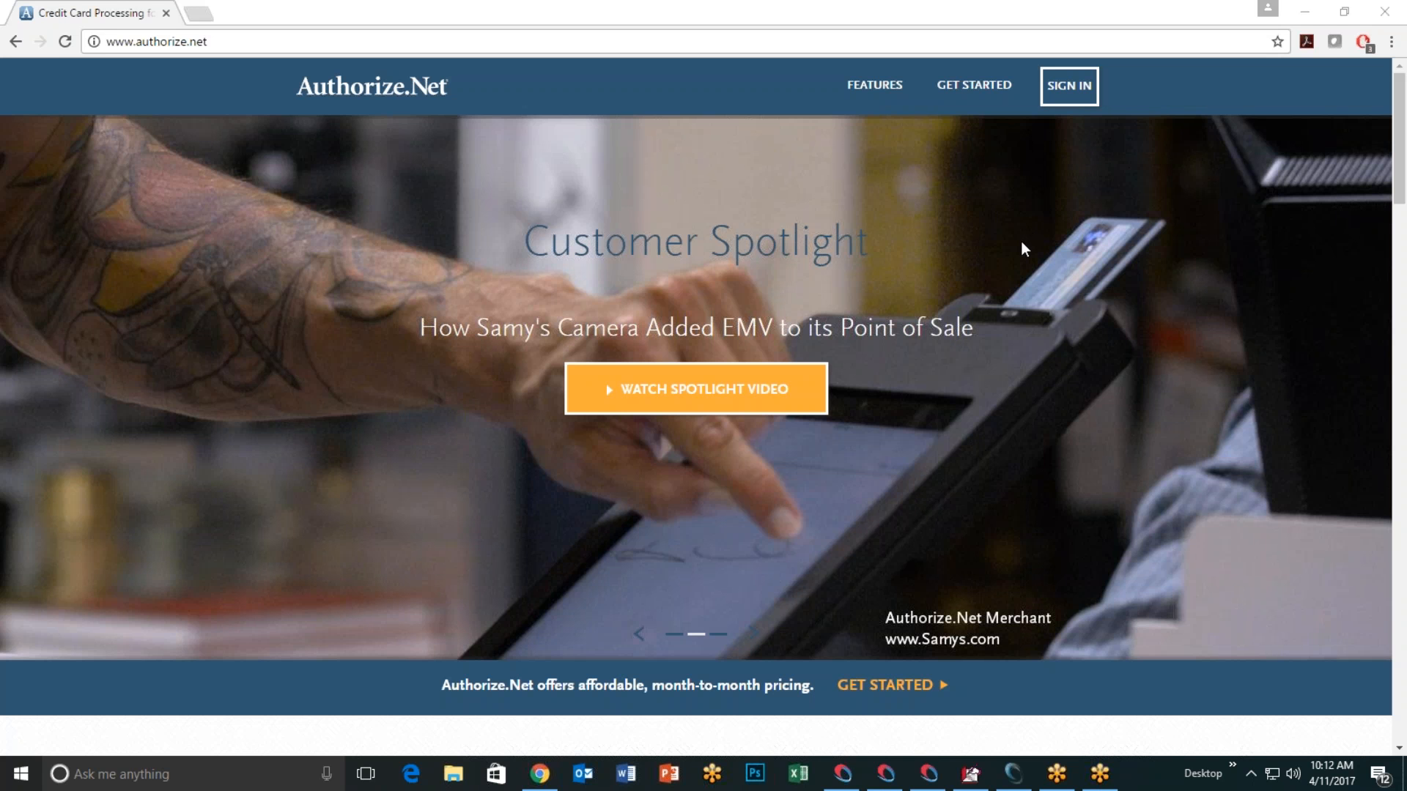
Step: With Chrome minimized, read the API Login and API Transaction KEY tooltips, then restore the Authorize.Net page
left_click(1311, 14)
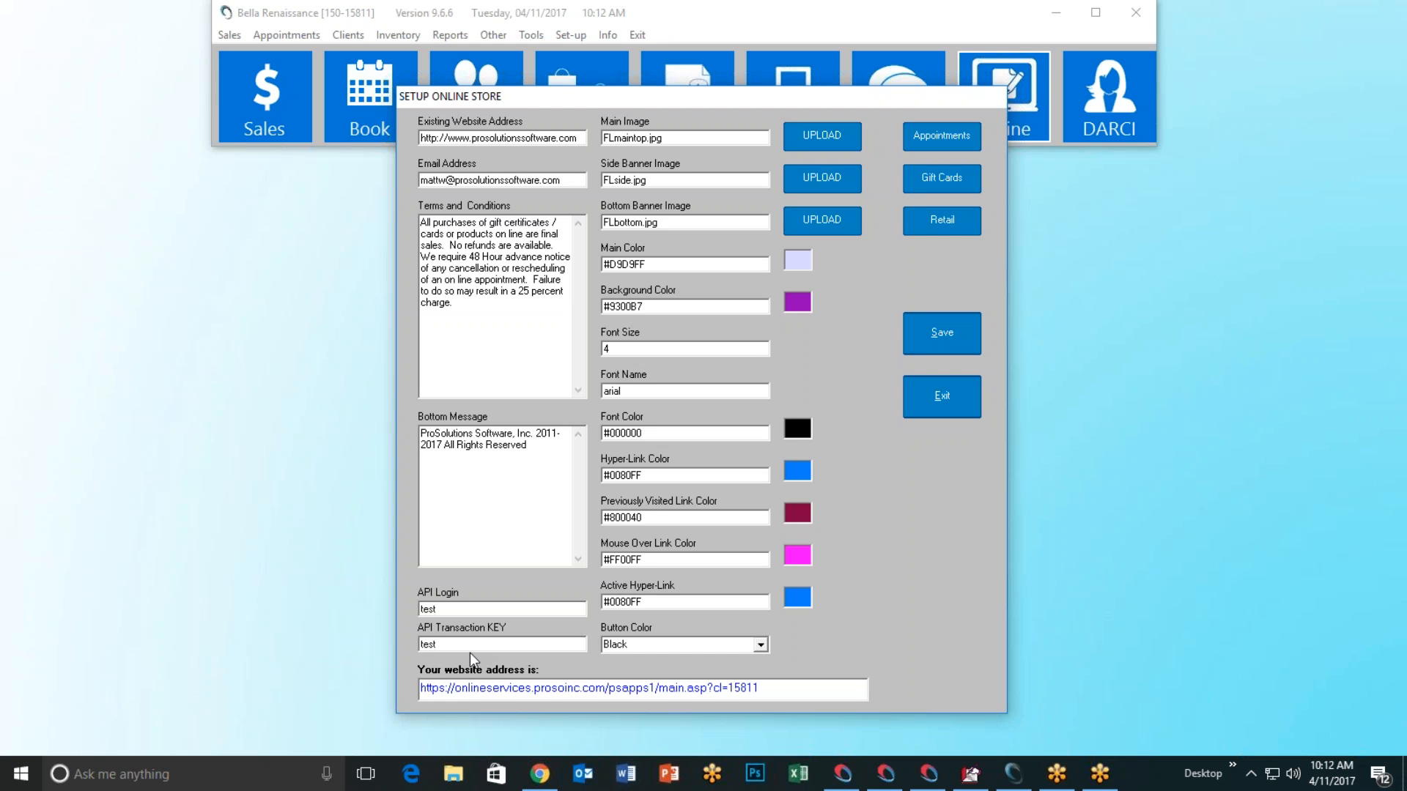
mouse_move(461, 609)
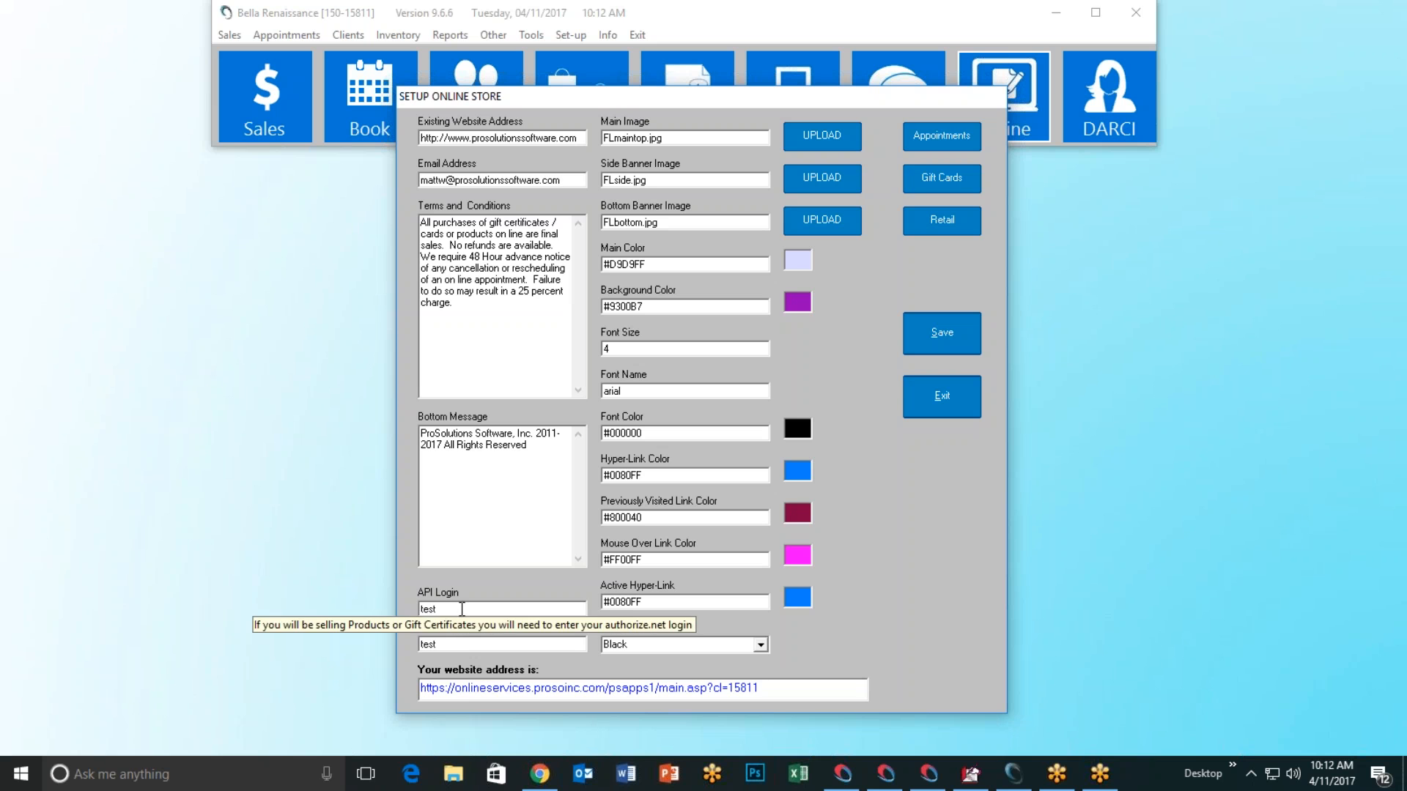
mouse_move(471, 648)
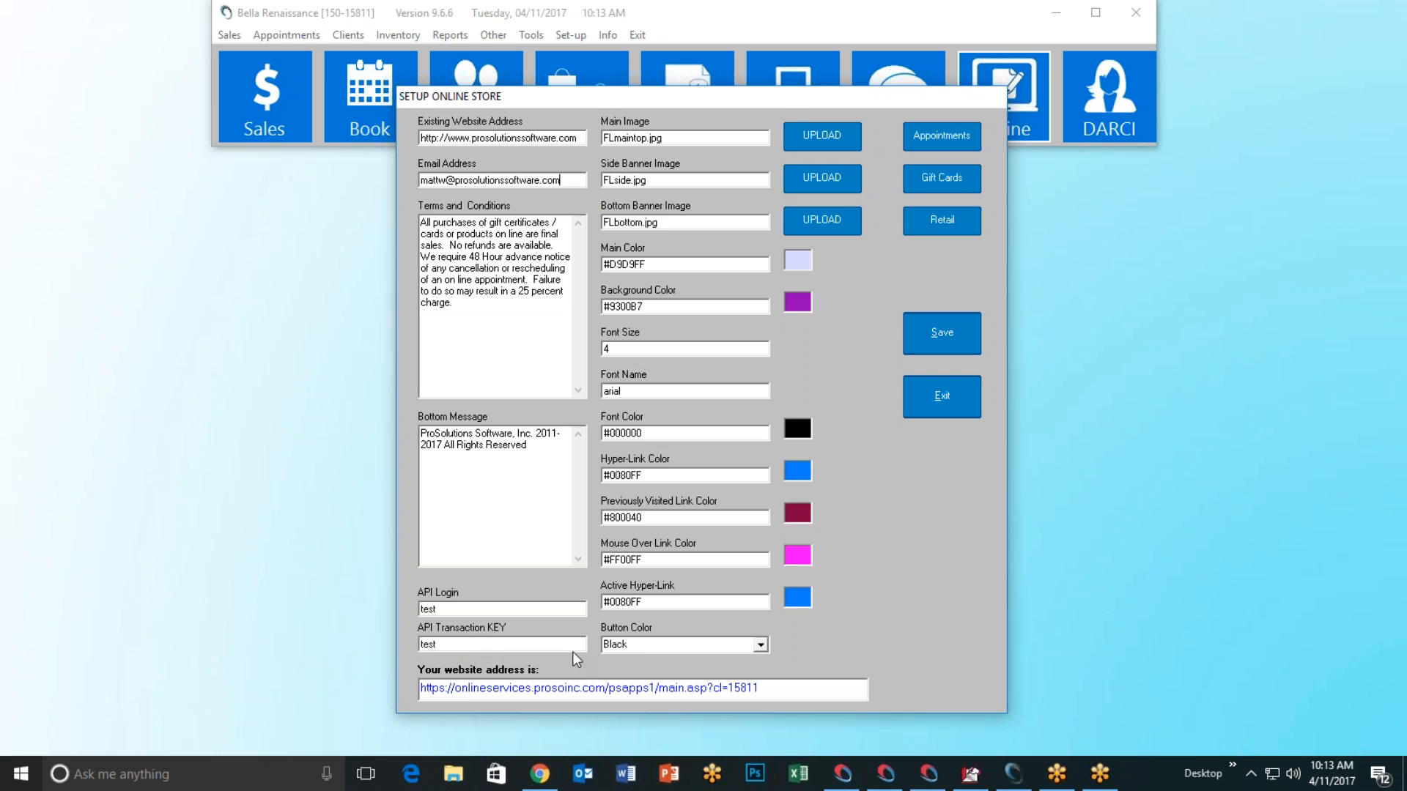
left_click(540, 774)
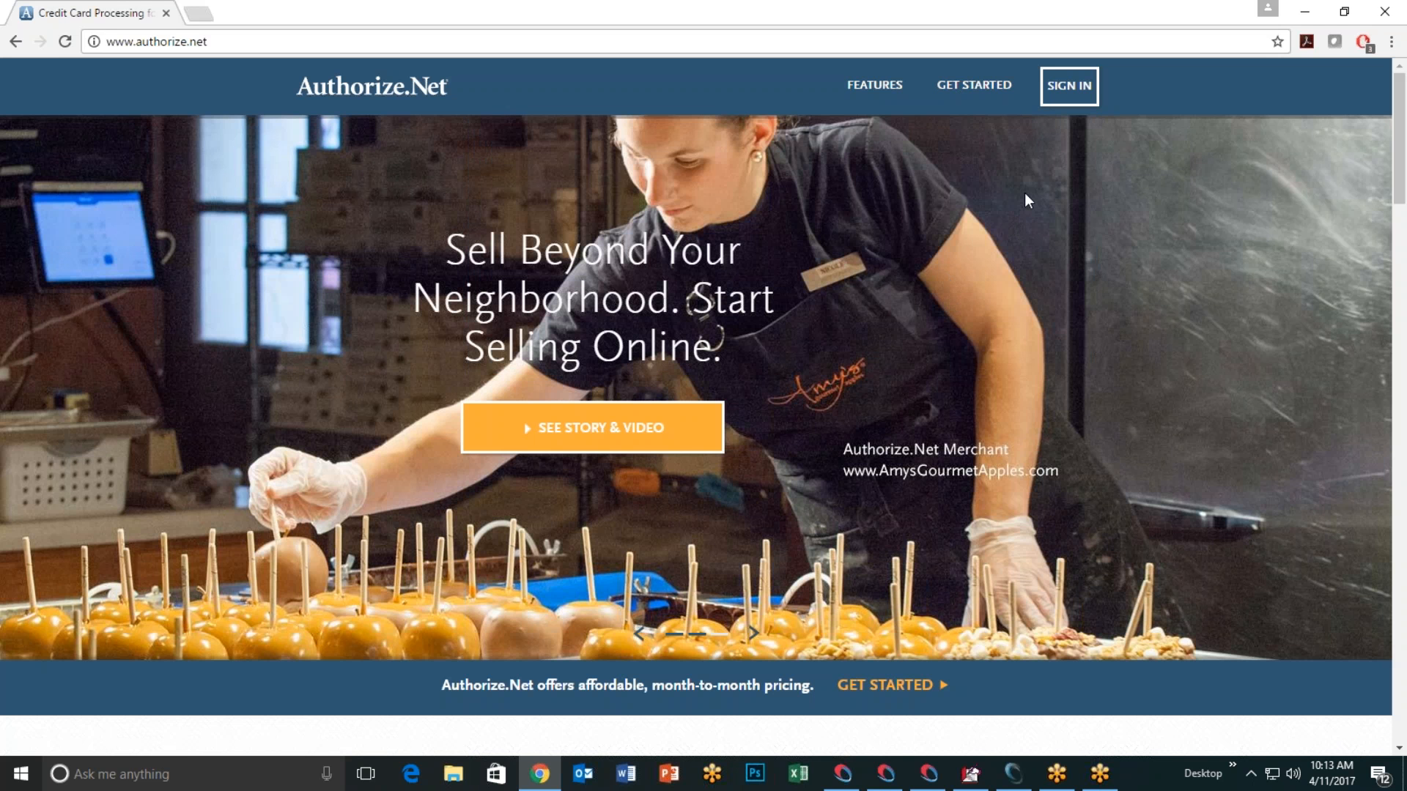
Step: Minimize Chrome to return to the Setup Online Store window
left_click(1304, 11)
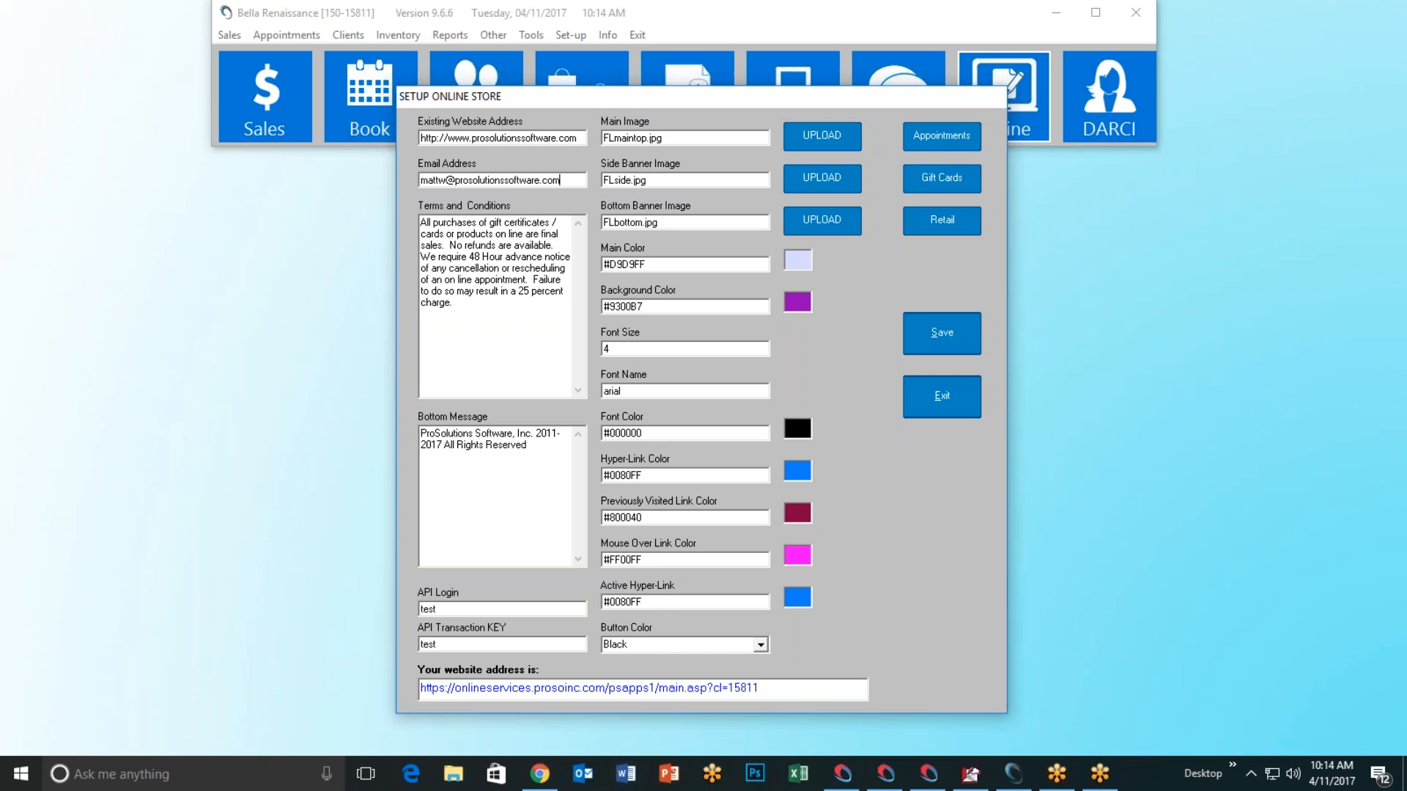
Step: Open the store's website address to view the Welcome to Foxy Lash Boutique page, then minimize Chrome
left_click(777, 688)
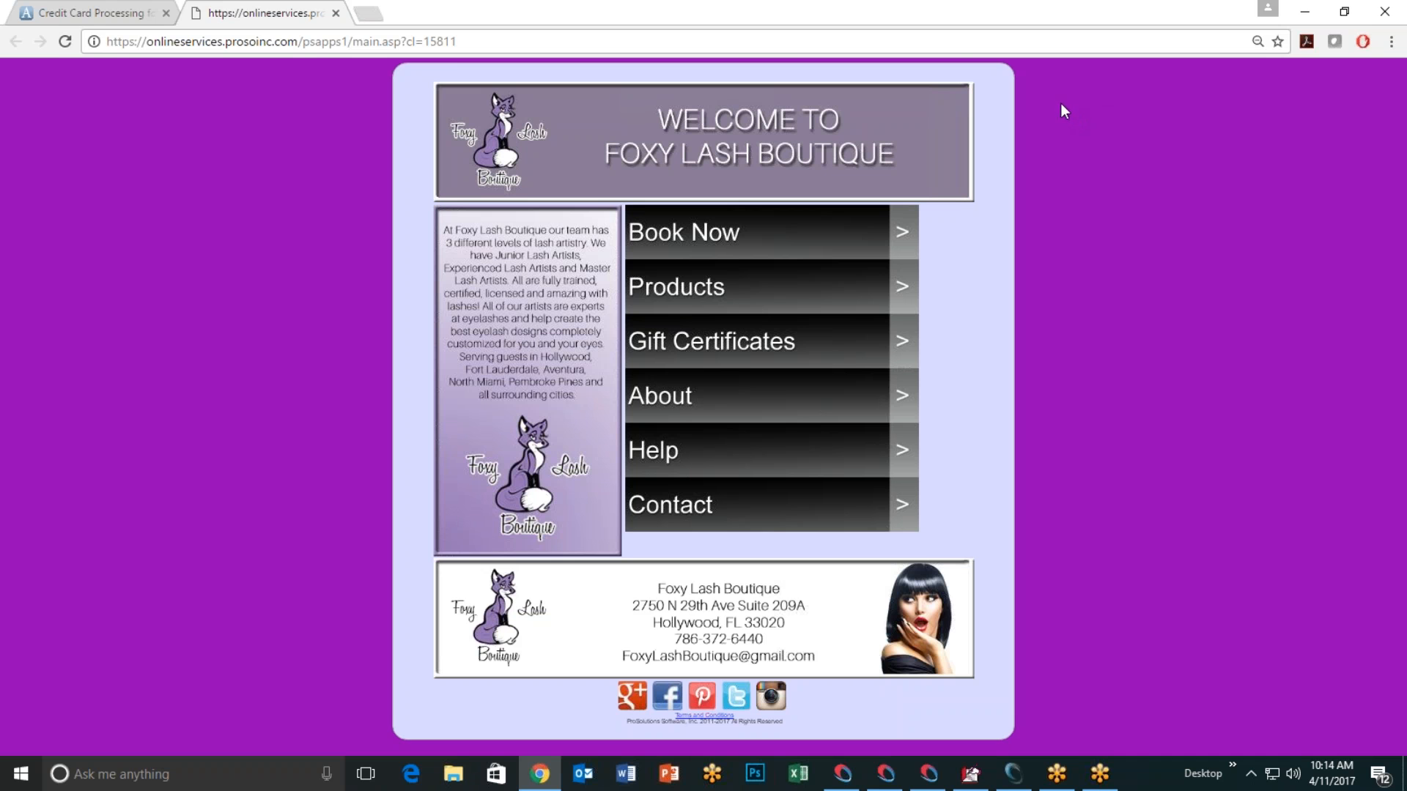
left_click(1310, 16)
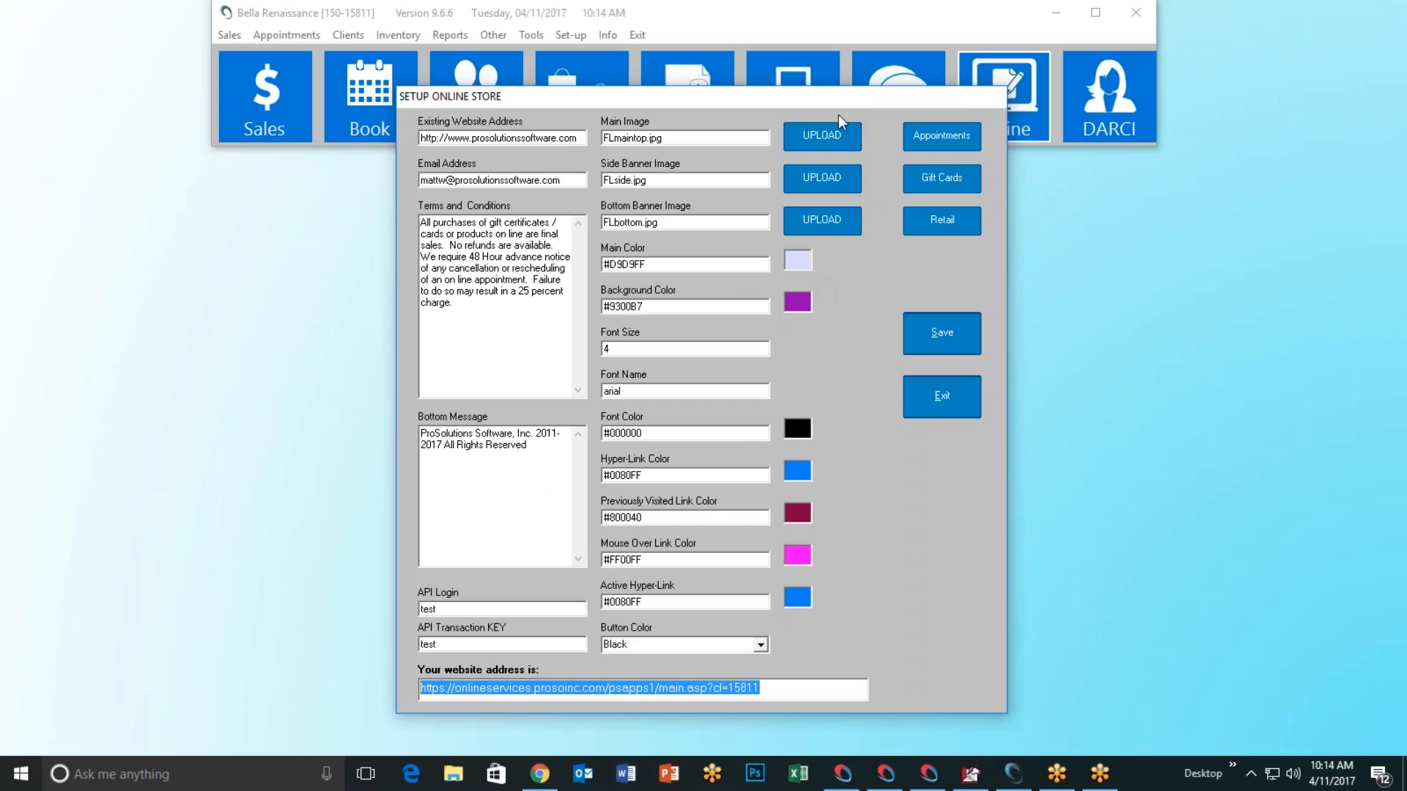
Step: Upload BeReTop.png as the online store's main image
left_click(824, 139)
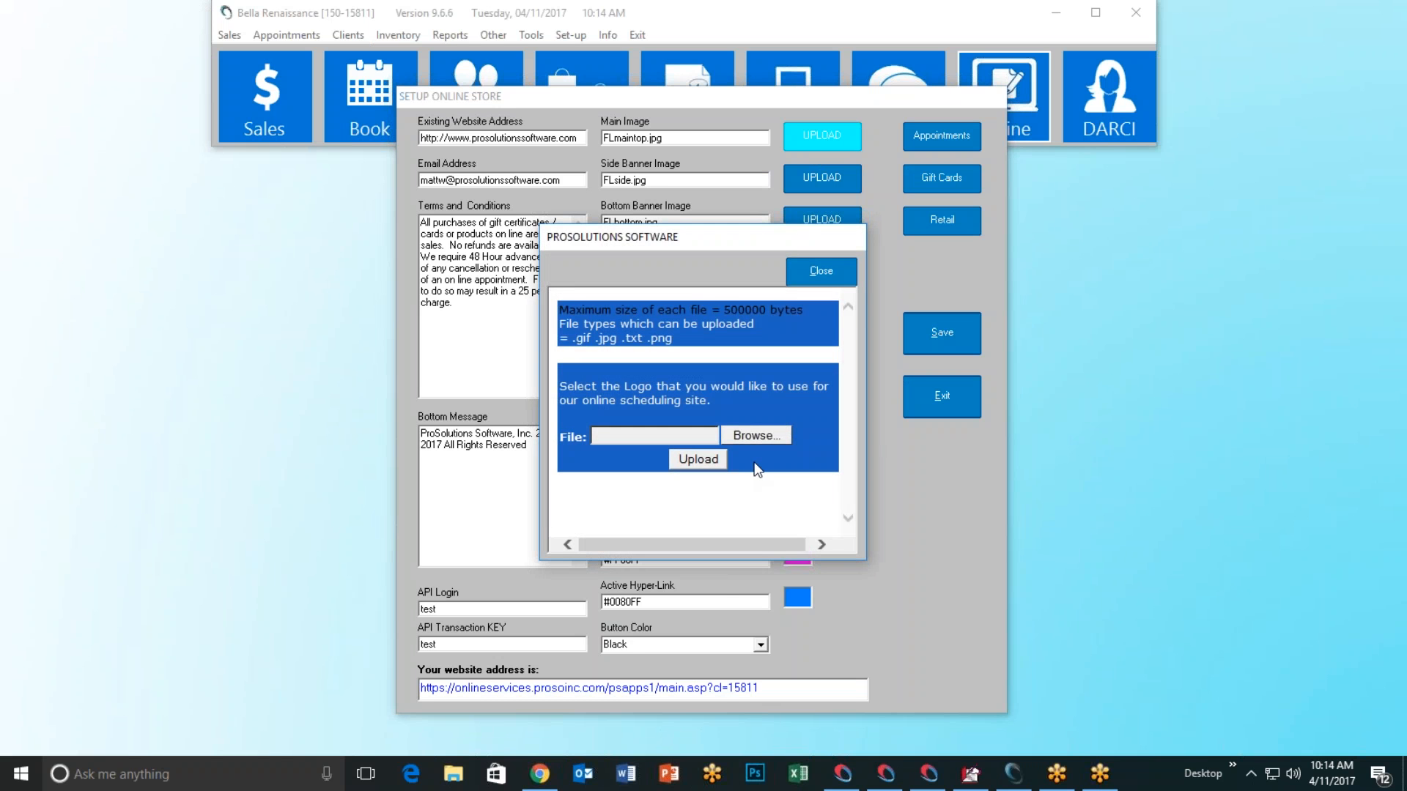
left_click(756, 436)
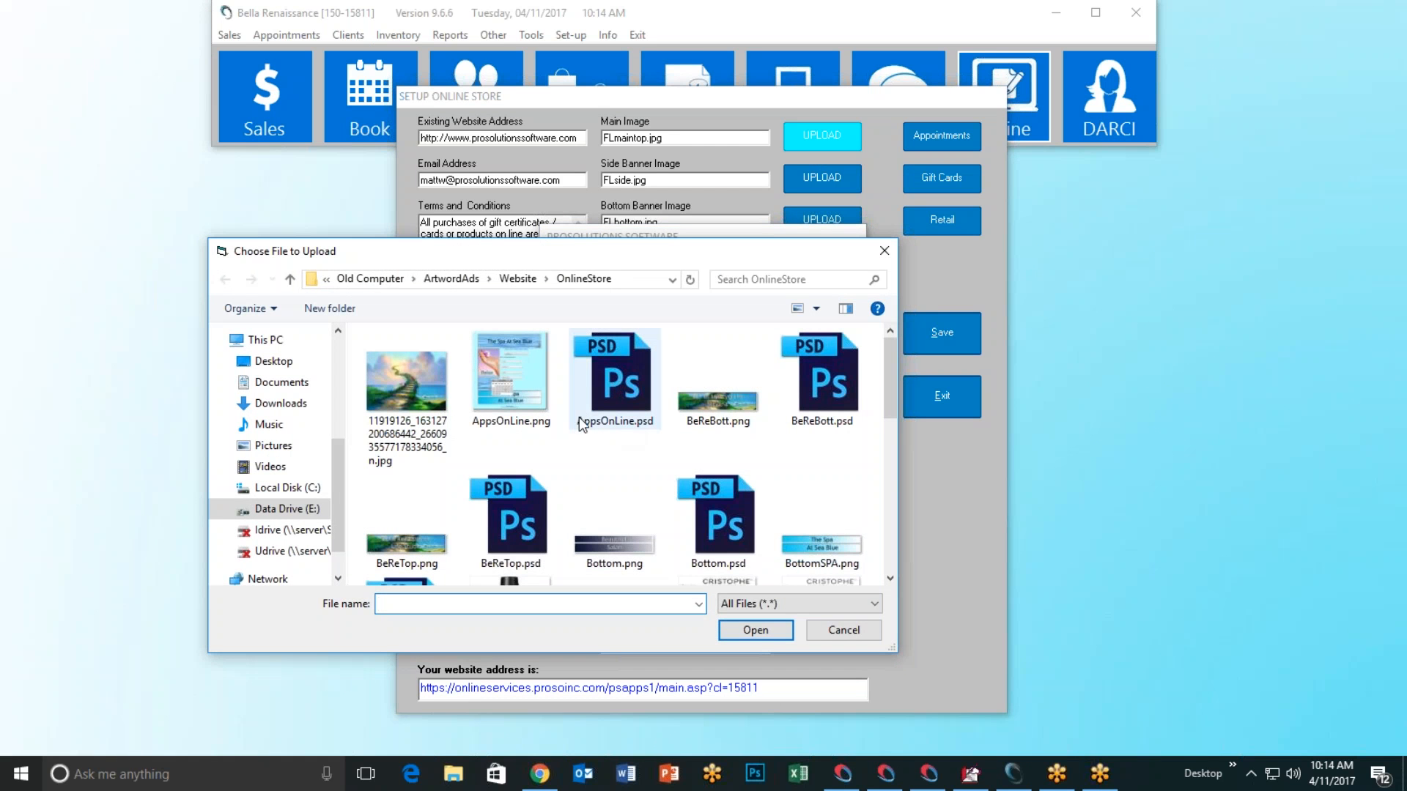
scroll(623, 472, "down", 1)
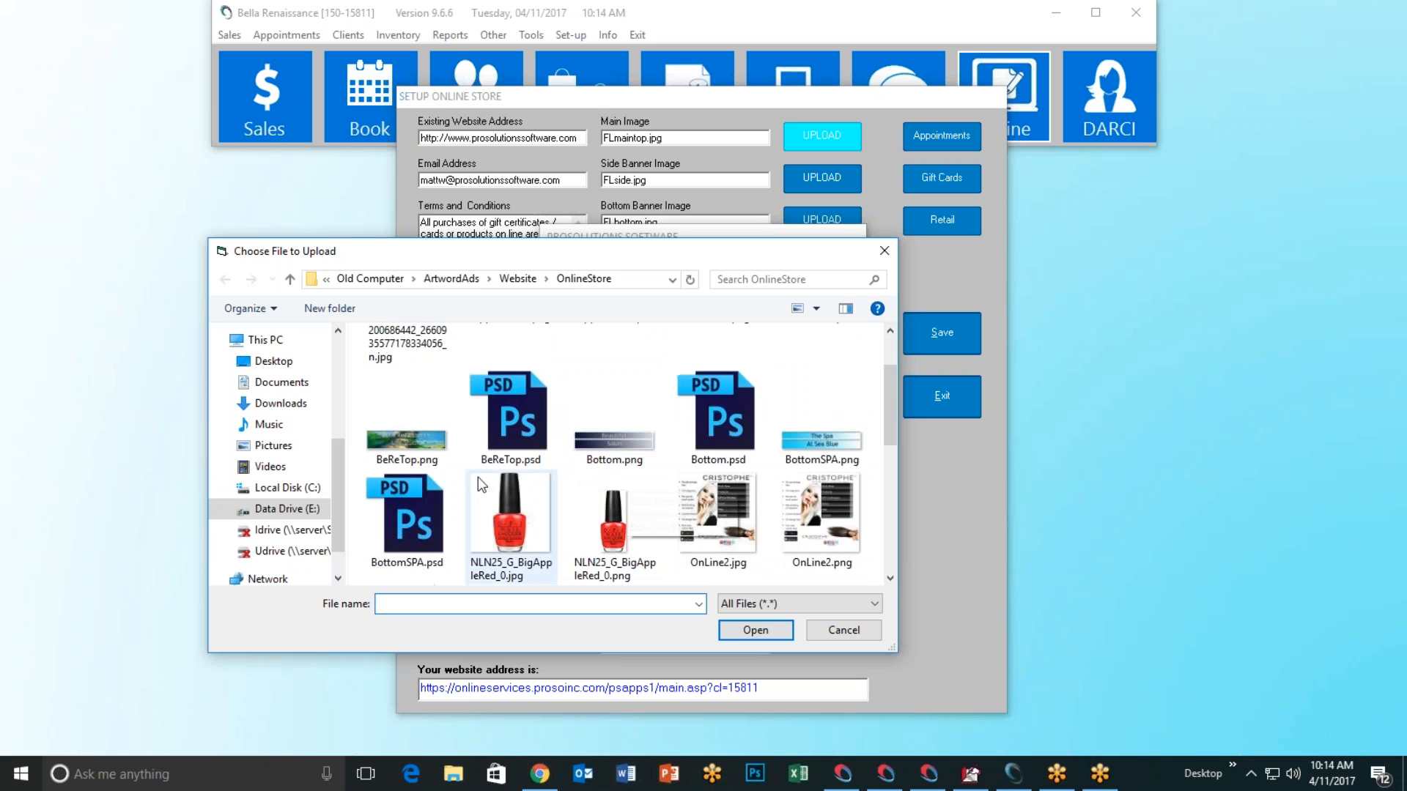
left_click(402, 445)
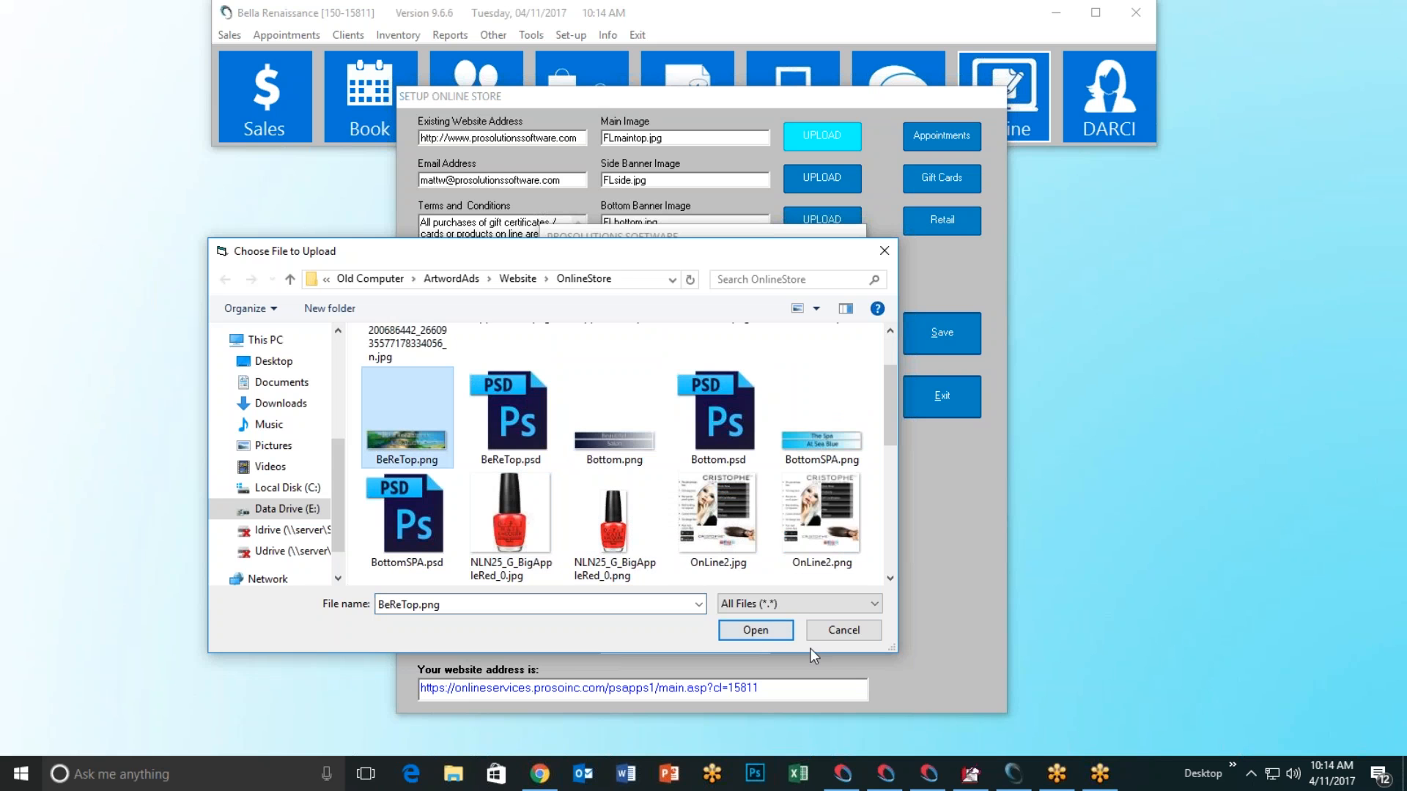
left_click(755, 631)
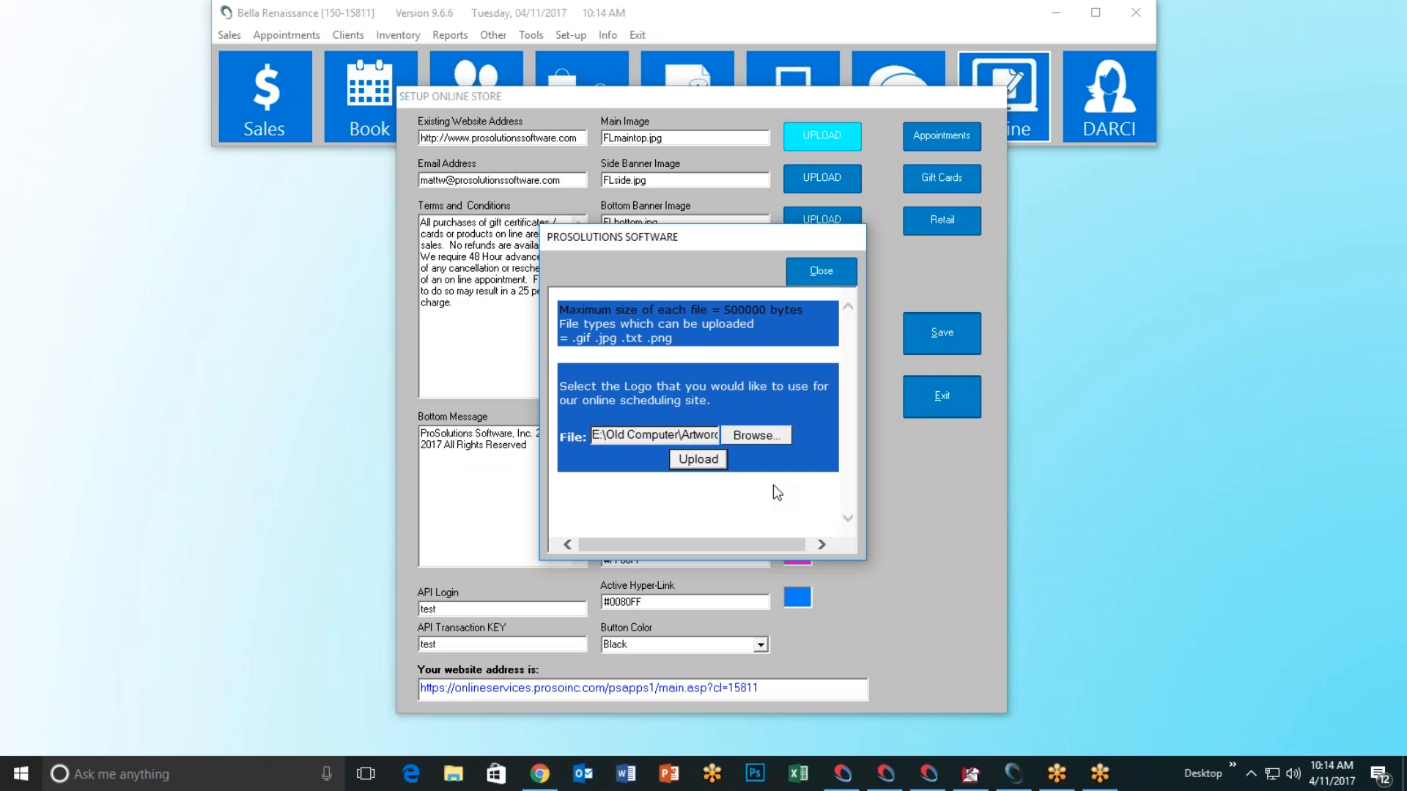
key("Return")
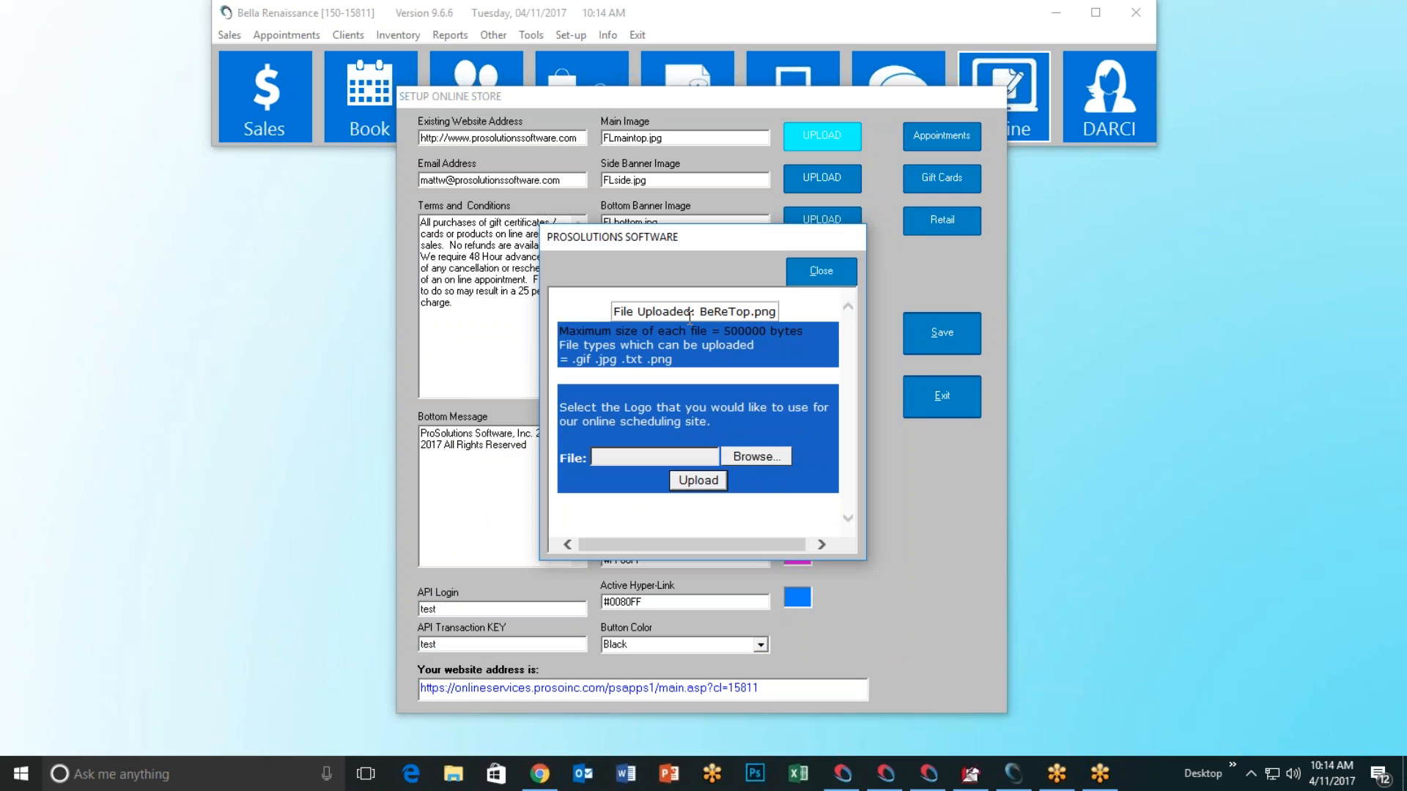
left_click(819, 270)
Step: Upload SideSPA.png as the side banner image
left_click(825, 181)
left_click(756, 435)
scroll(770, 462, "down", 5)
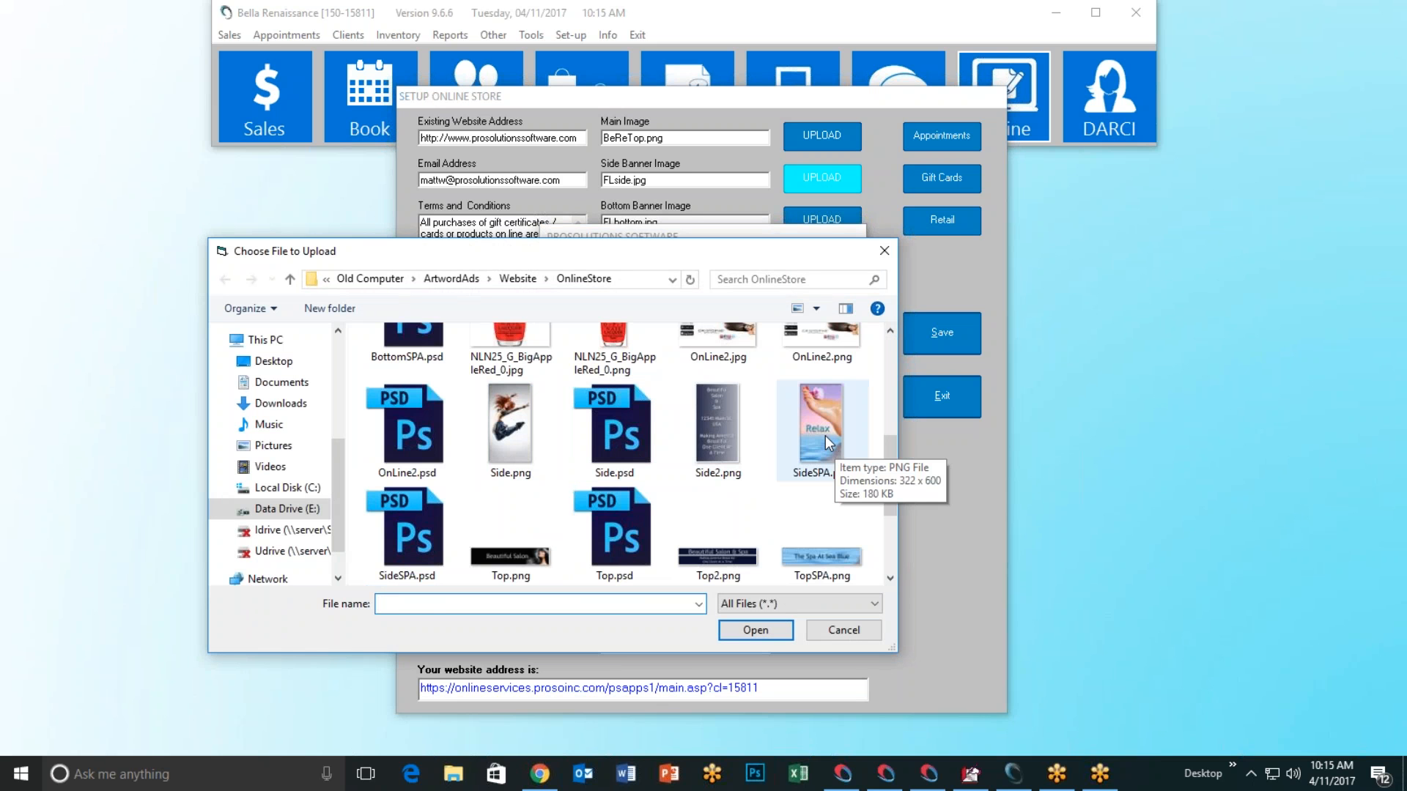
left_click(825, 436)
key("Return")
left_click(695, 460)
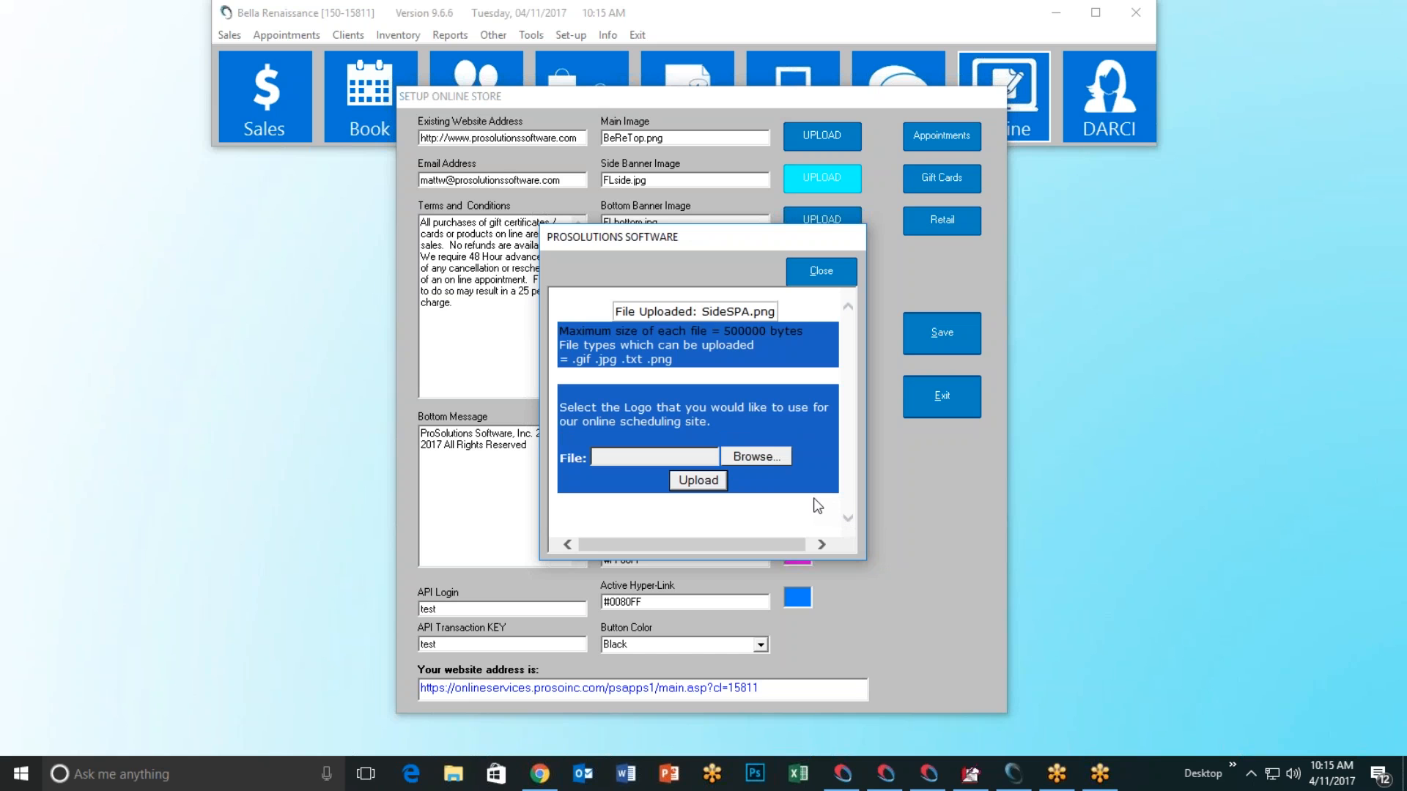
Step: Upload BeReBott.png as the bottom banner image, replacing FLbottom.jpg
left_click(817, 271)
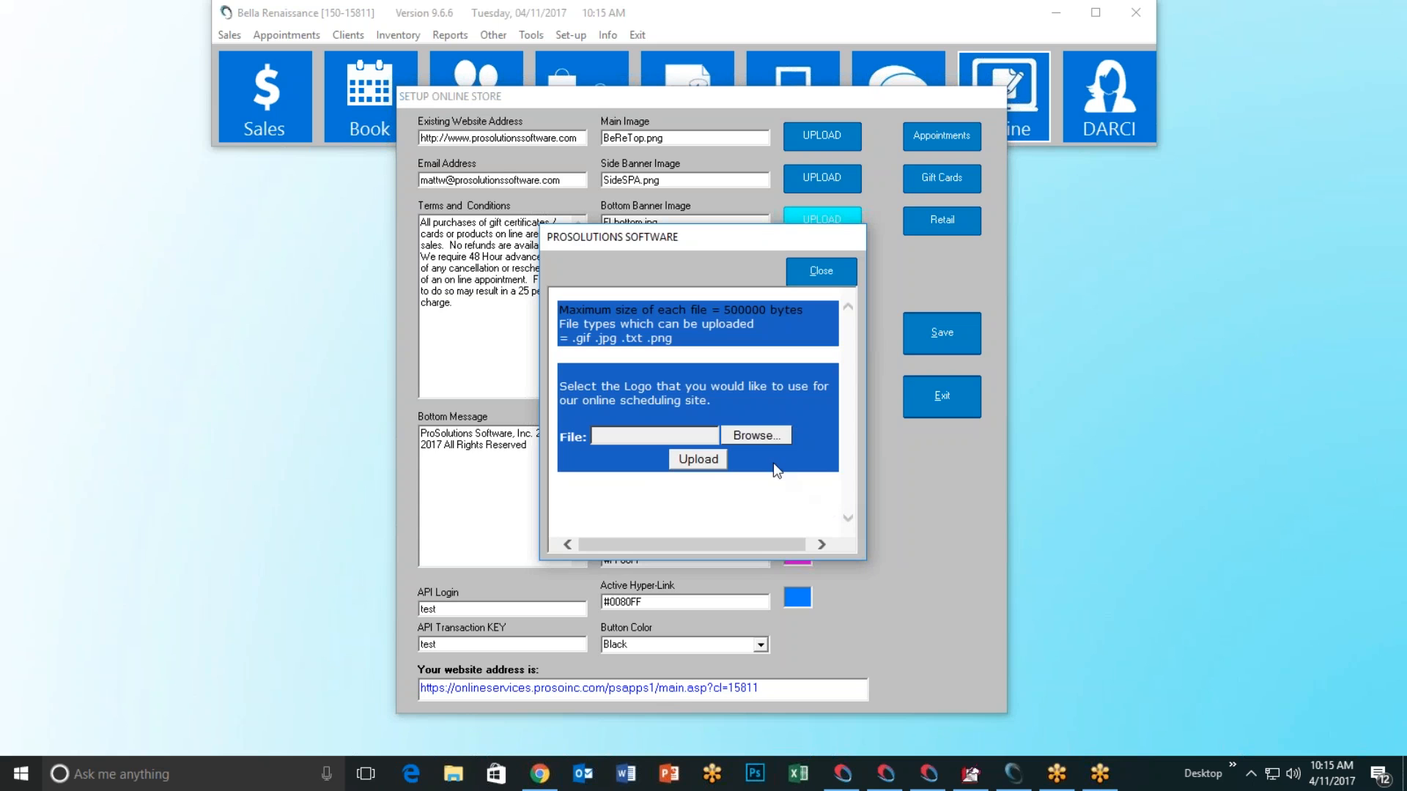
left_click(756, 435)
left_click(714, 411)
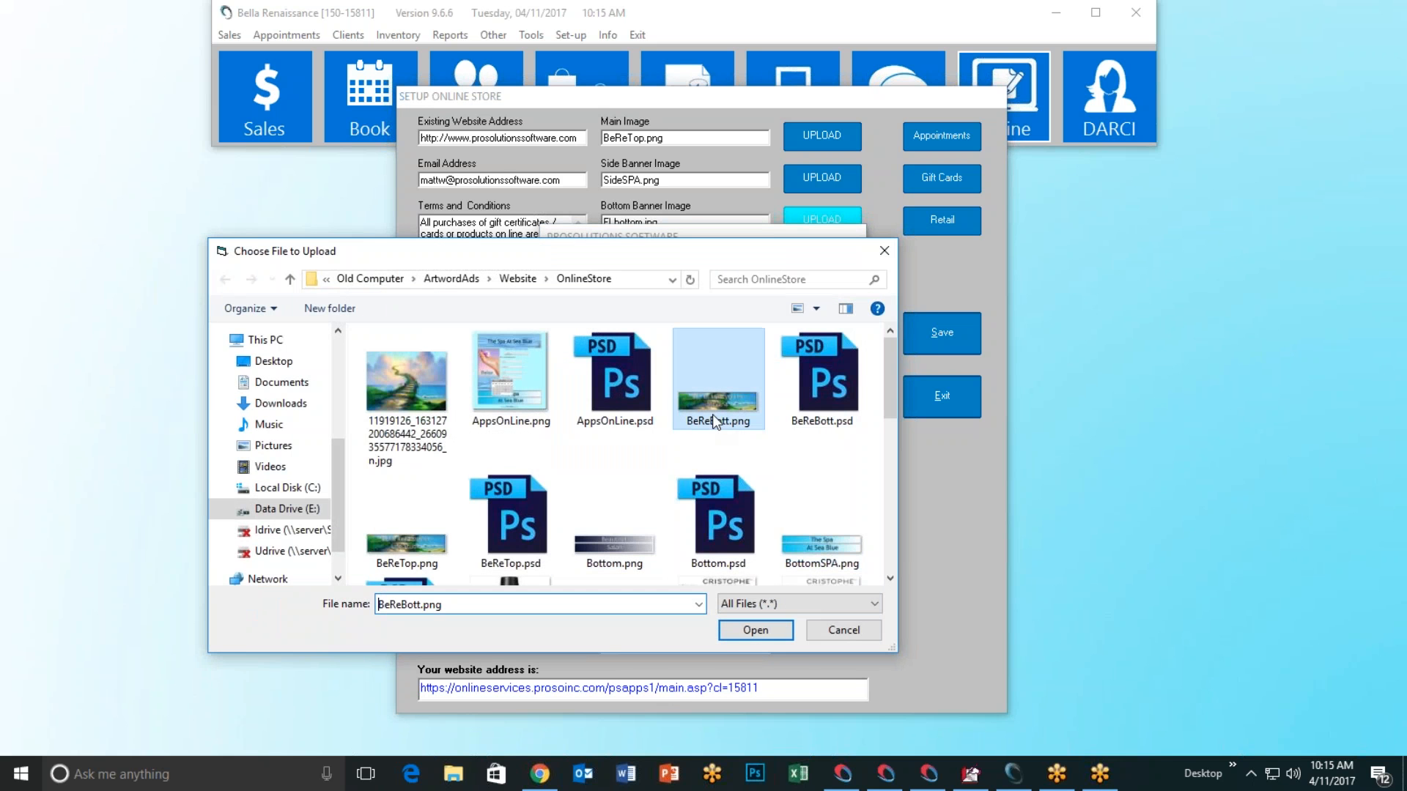
left_click(735, 634)
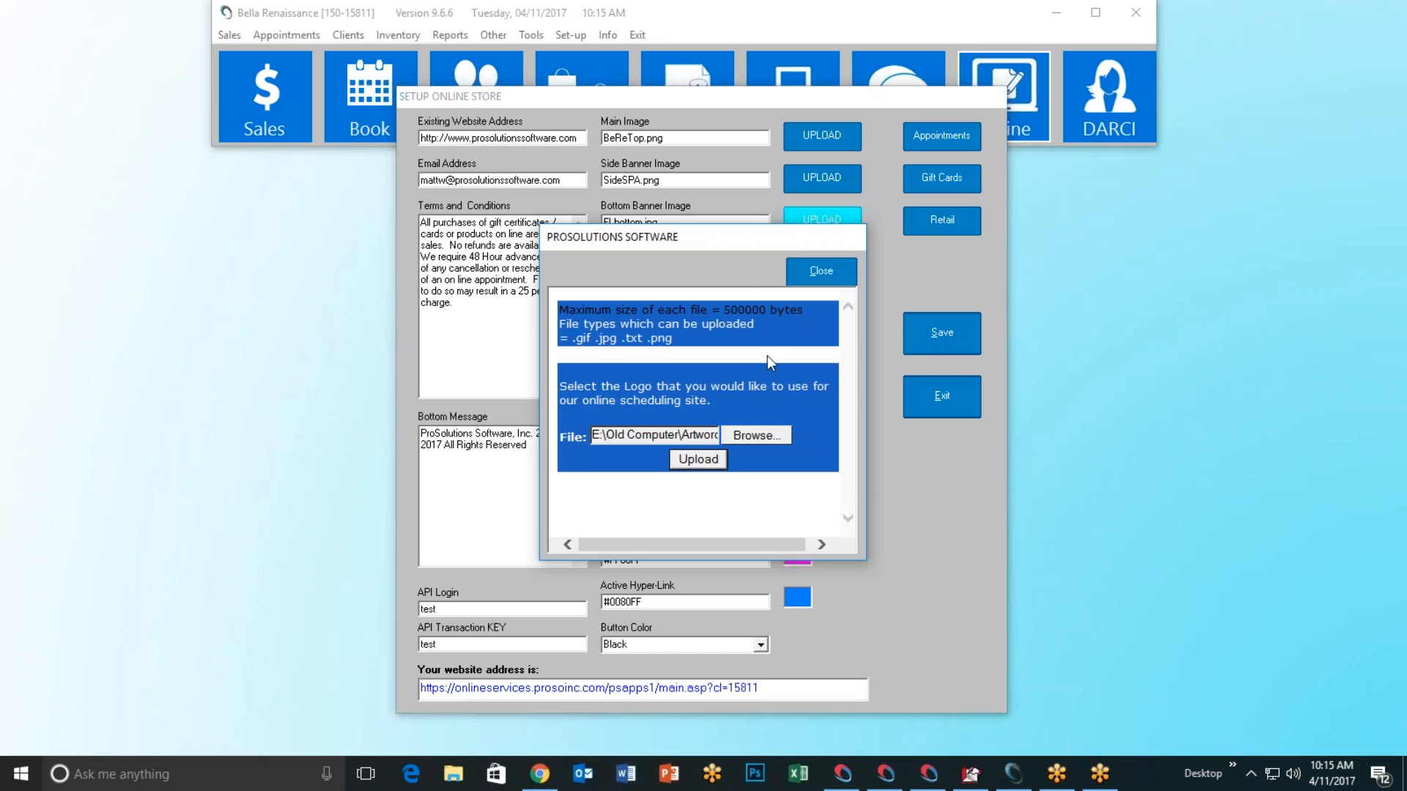
left_click(814, 276)
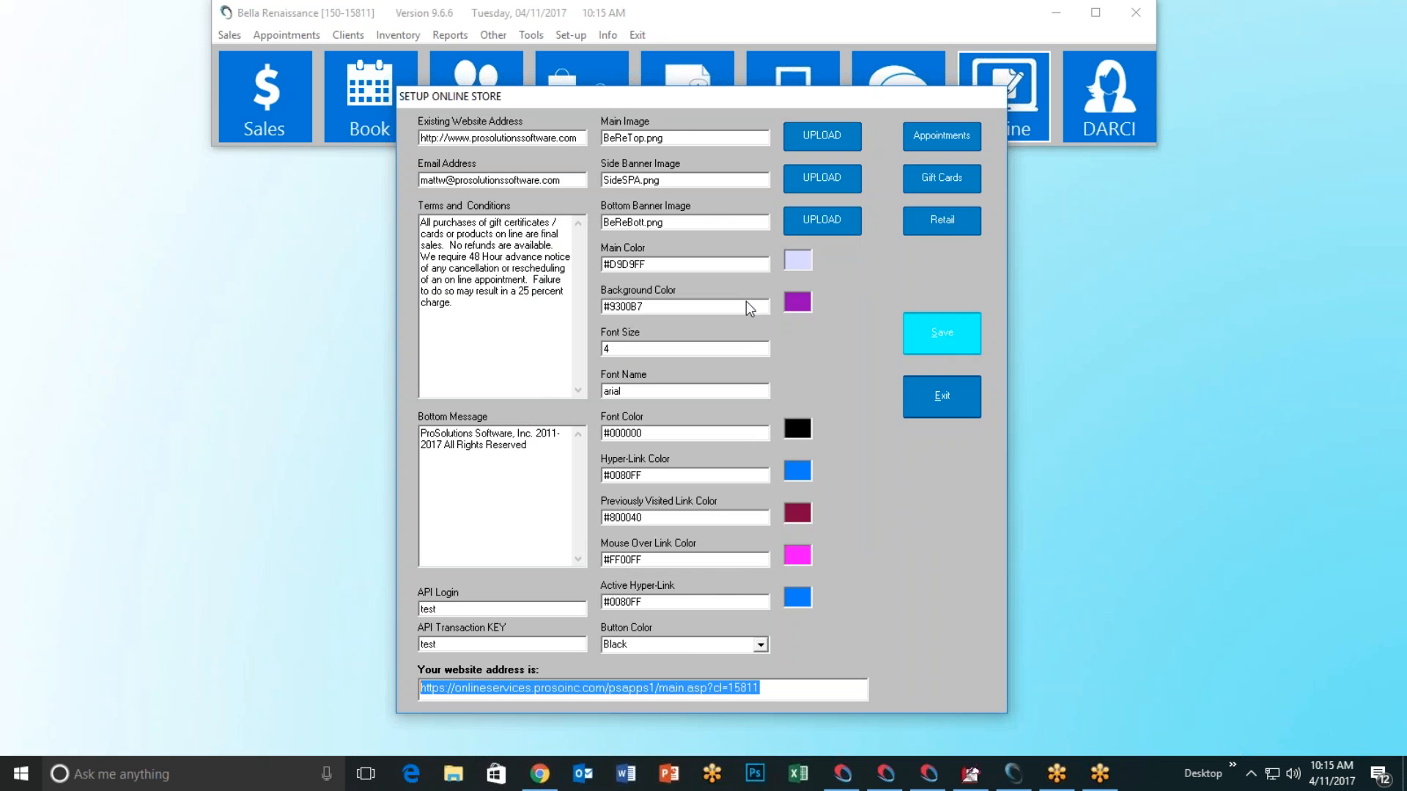
Step: Reload the store page in Chrome to show the Bella Renaissance Life Studio banners, then return to setup
left_click(742, 439)
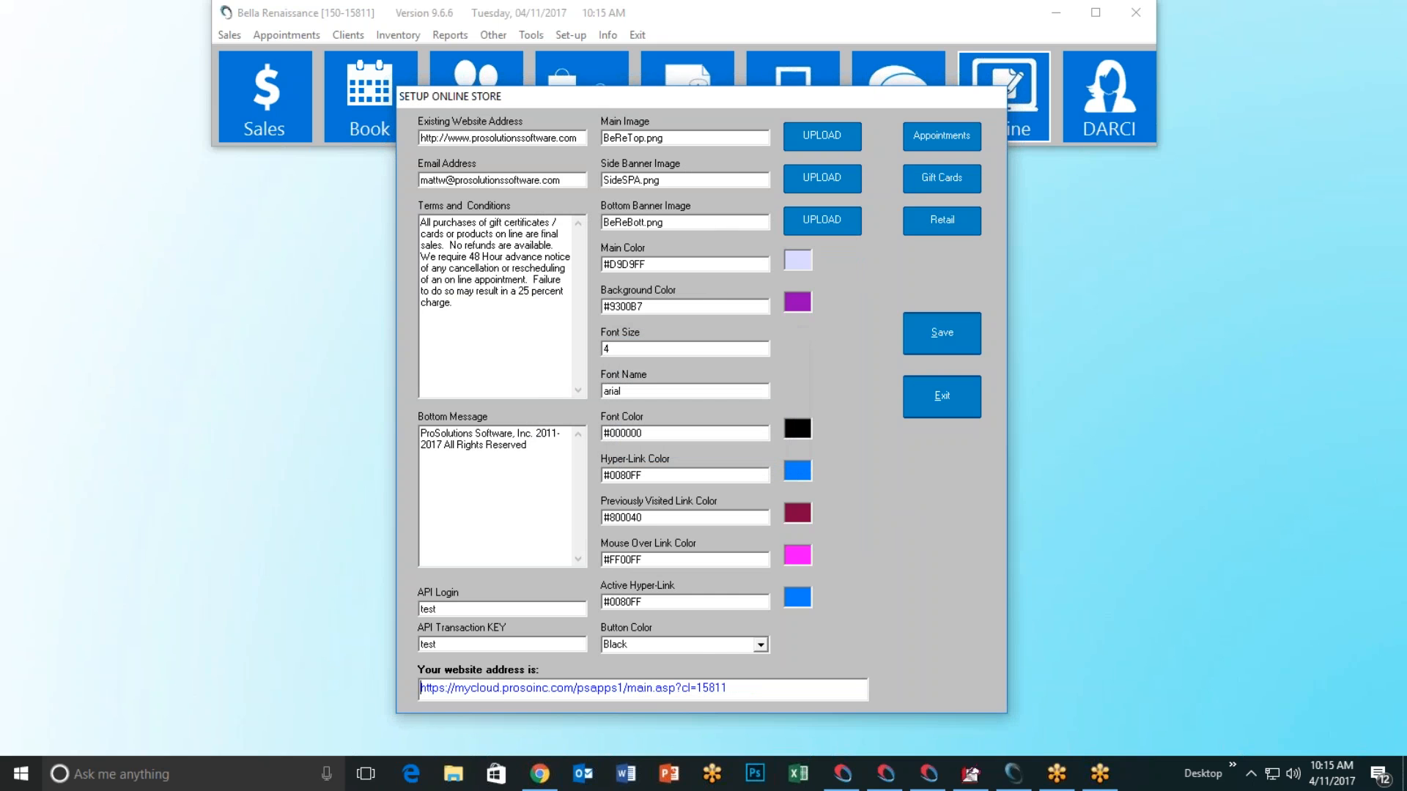
left_click(543, 777)
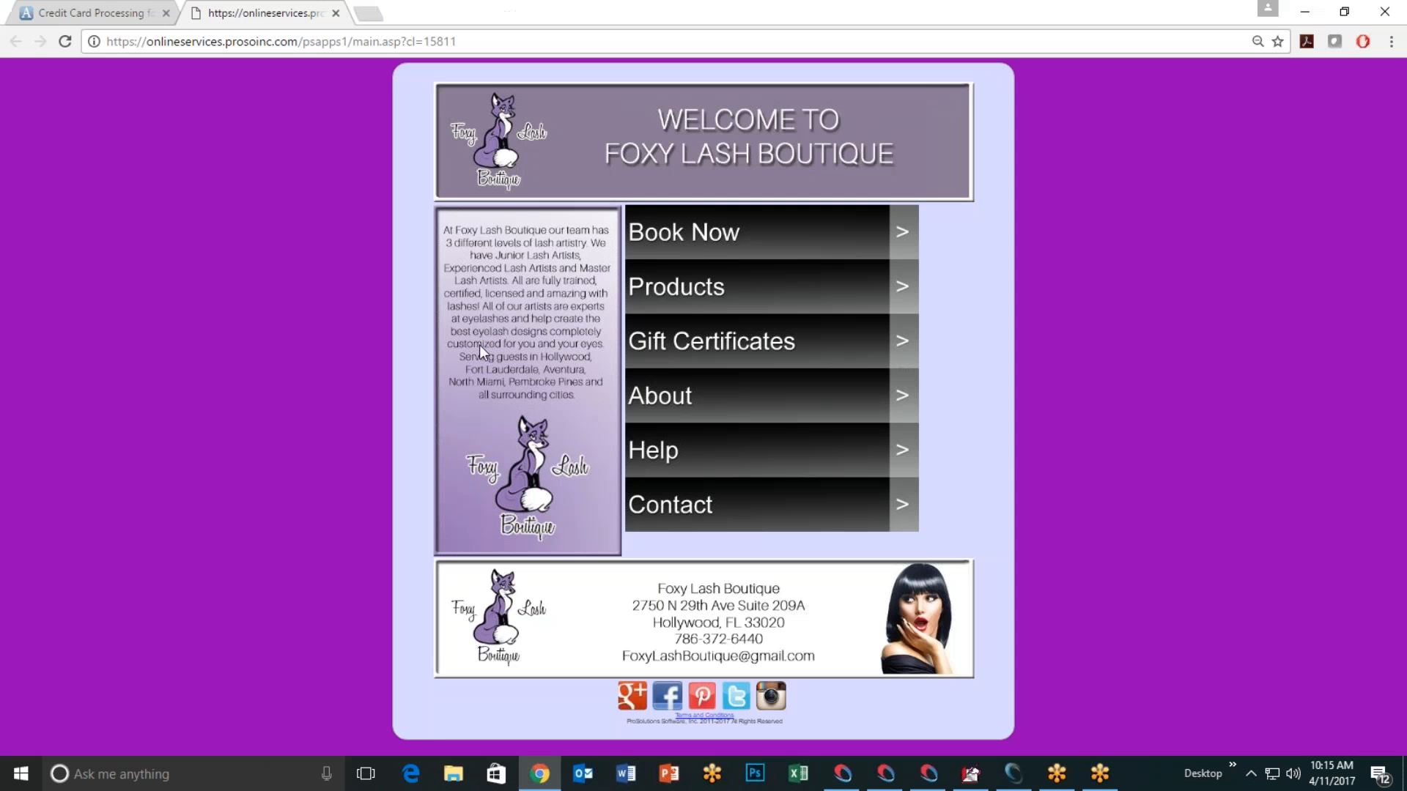
left_click(62, 44)
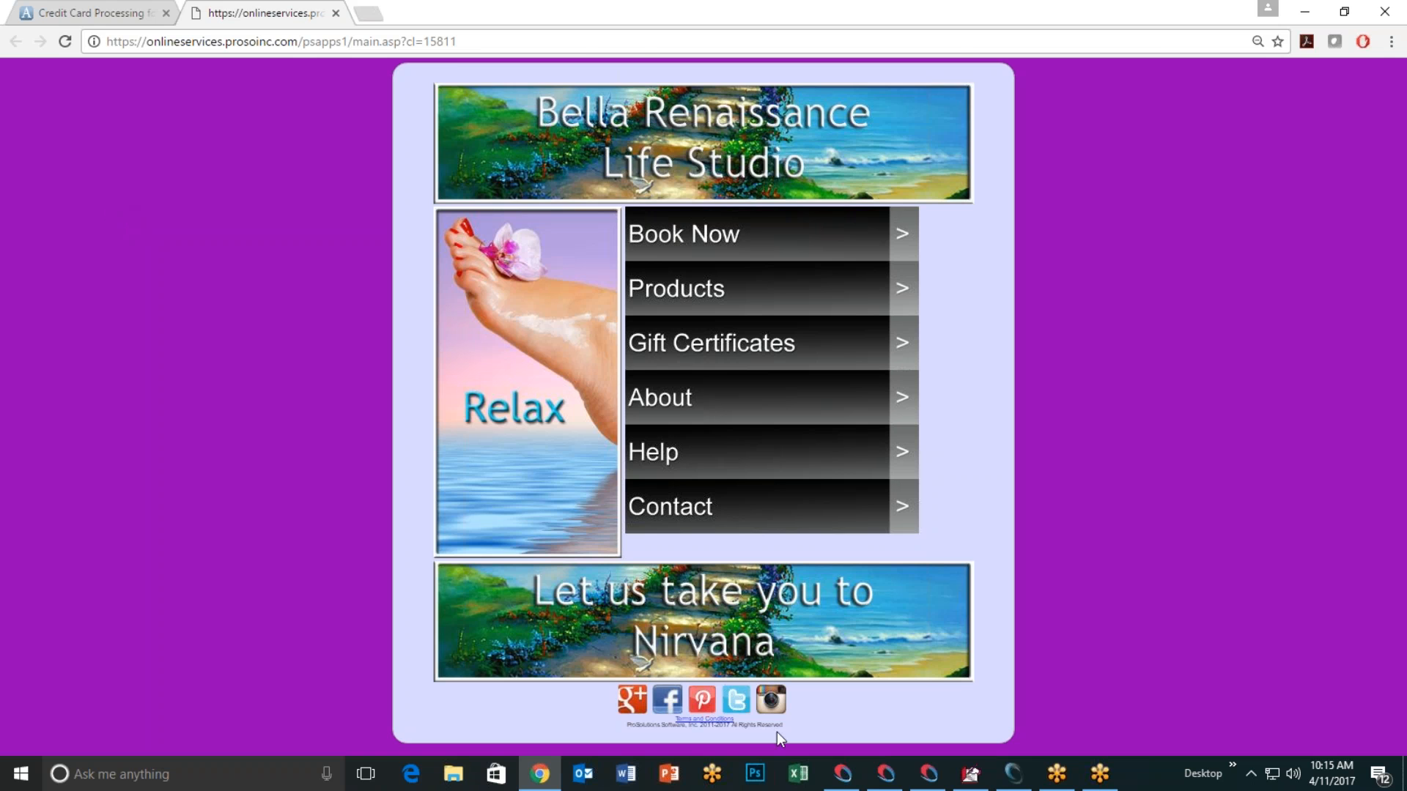
left_click(1014, 773)
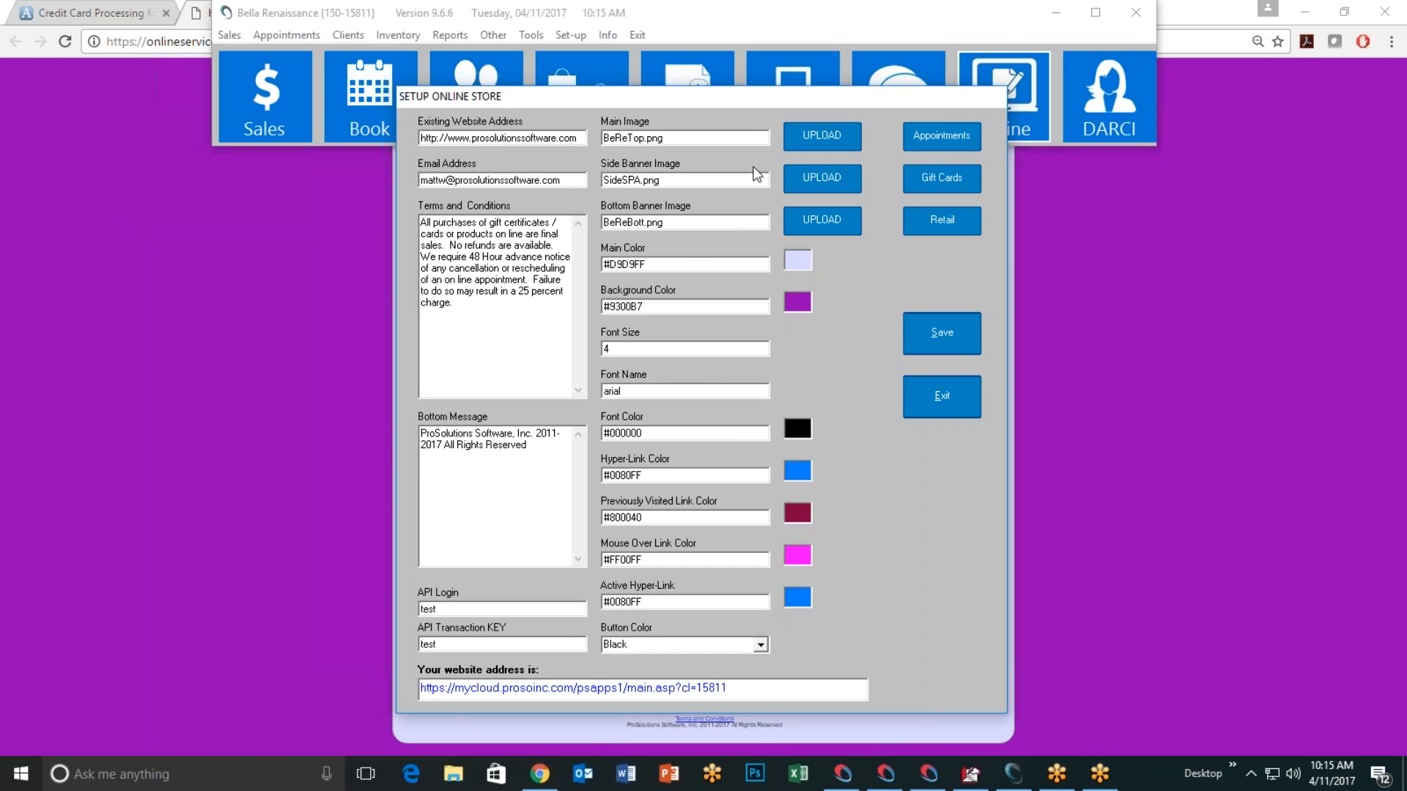
Step: Set the store's main colour to a custom pale green, #C6FFC6
left_click_drag(743, 101, 325, 105)
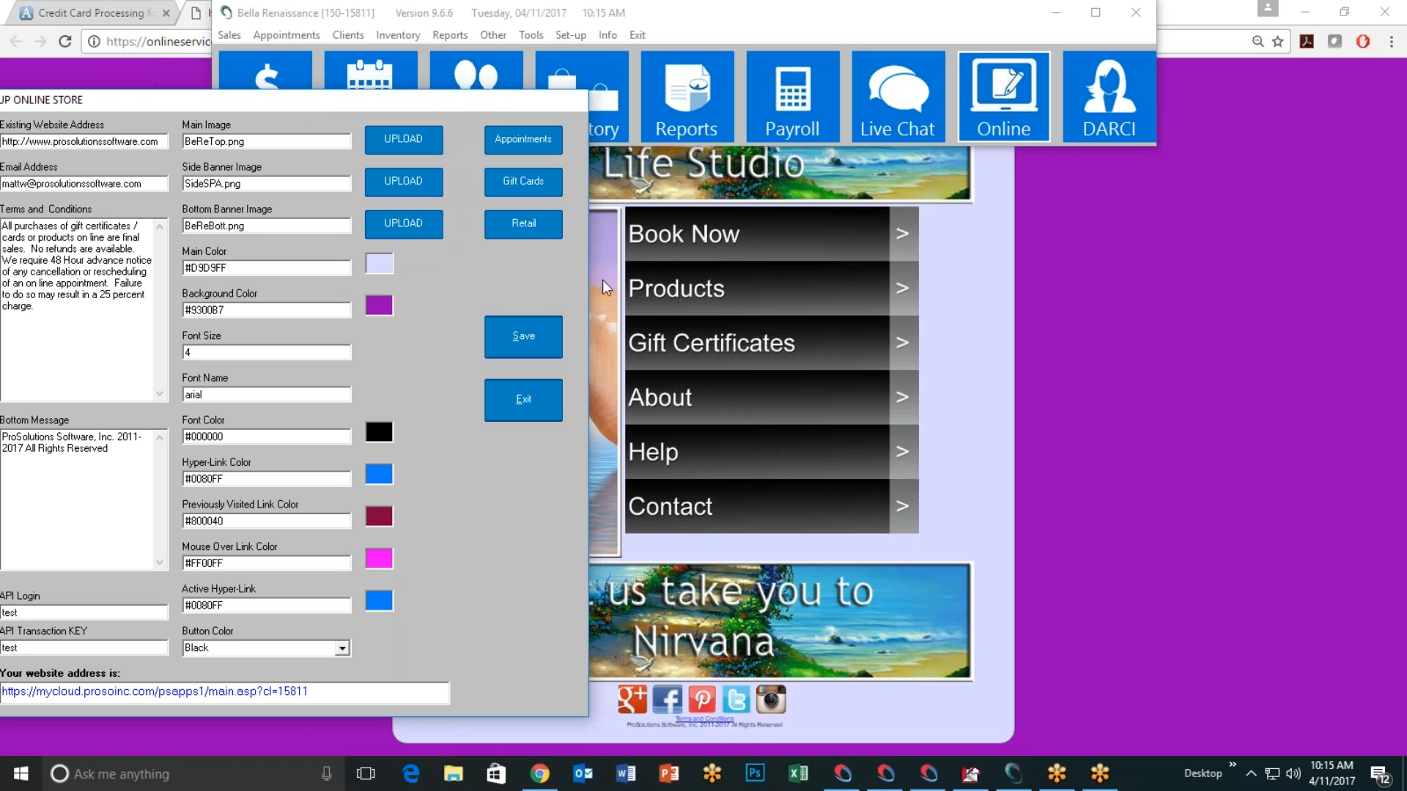
left_click(379, 264)
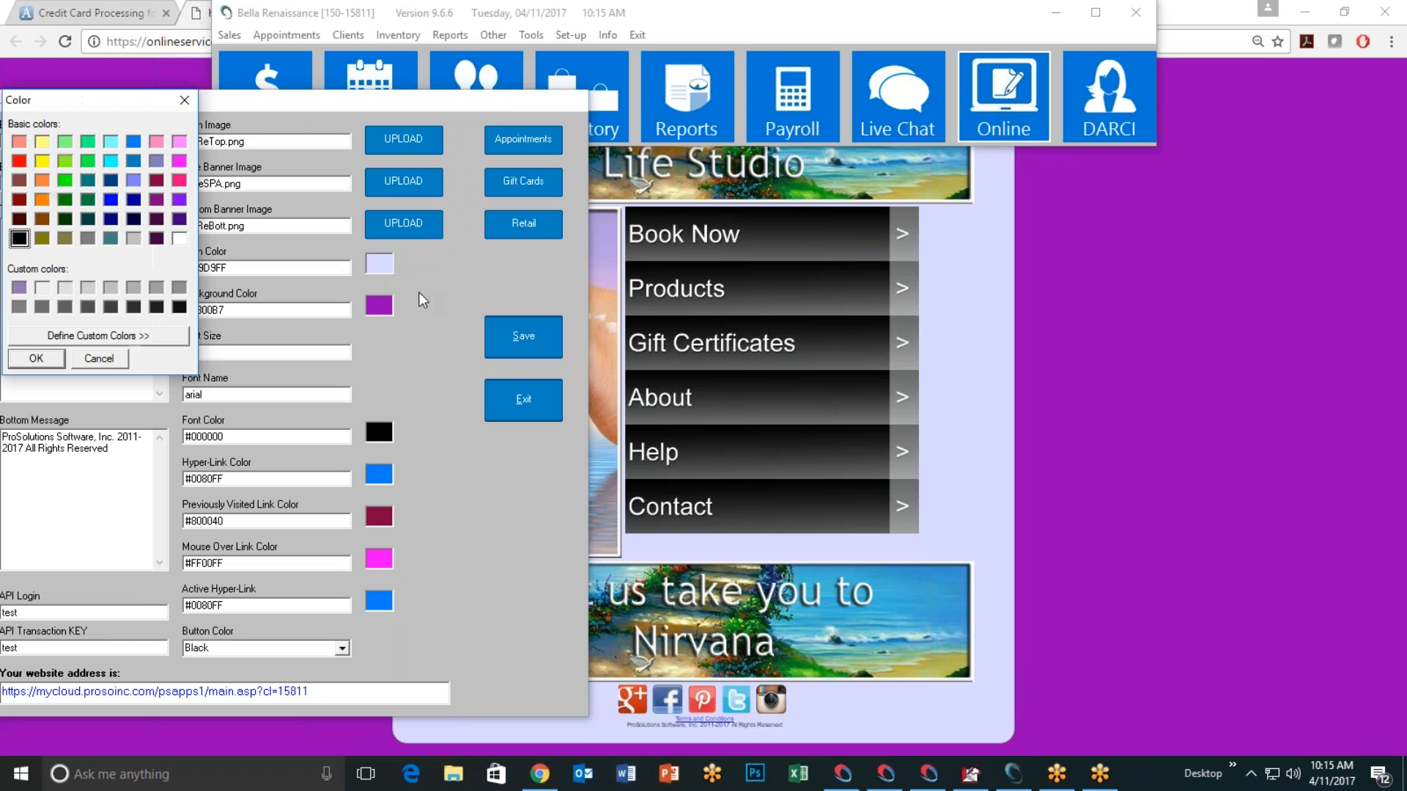
left_click(66, 142)
left_click(102, 337)
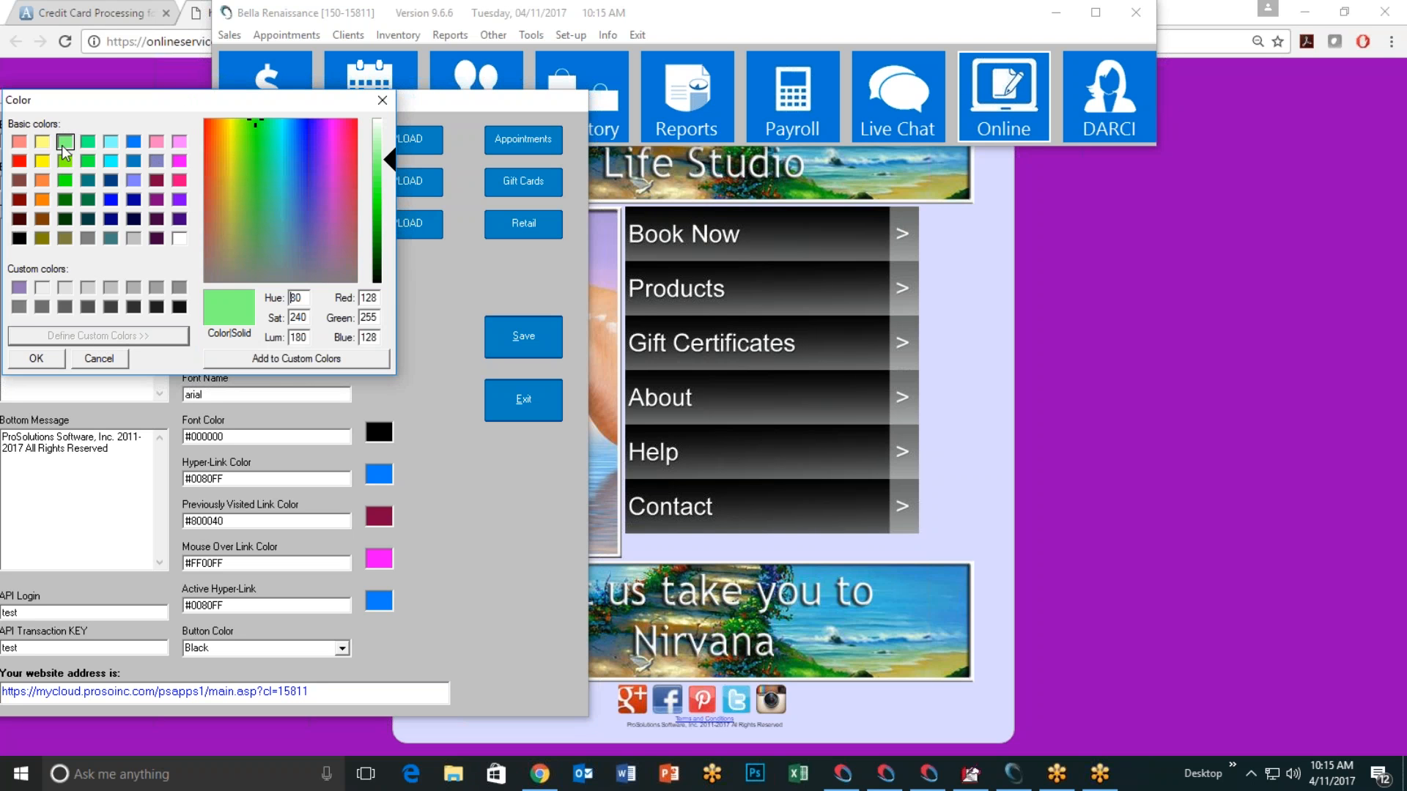
left_click_drag(390, 159, 389, 139)
left_click(227, 358)
left_click(19, 288)
left_click(36, 359)
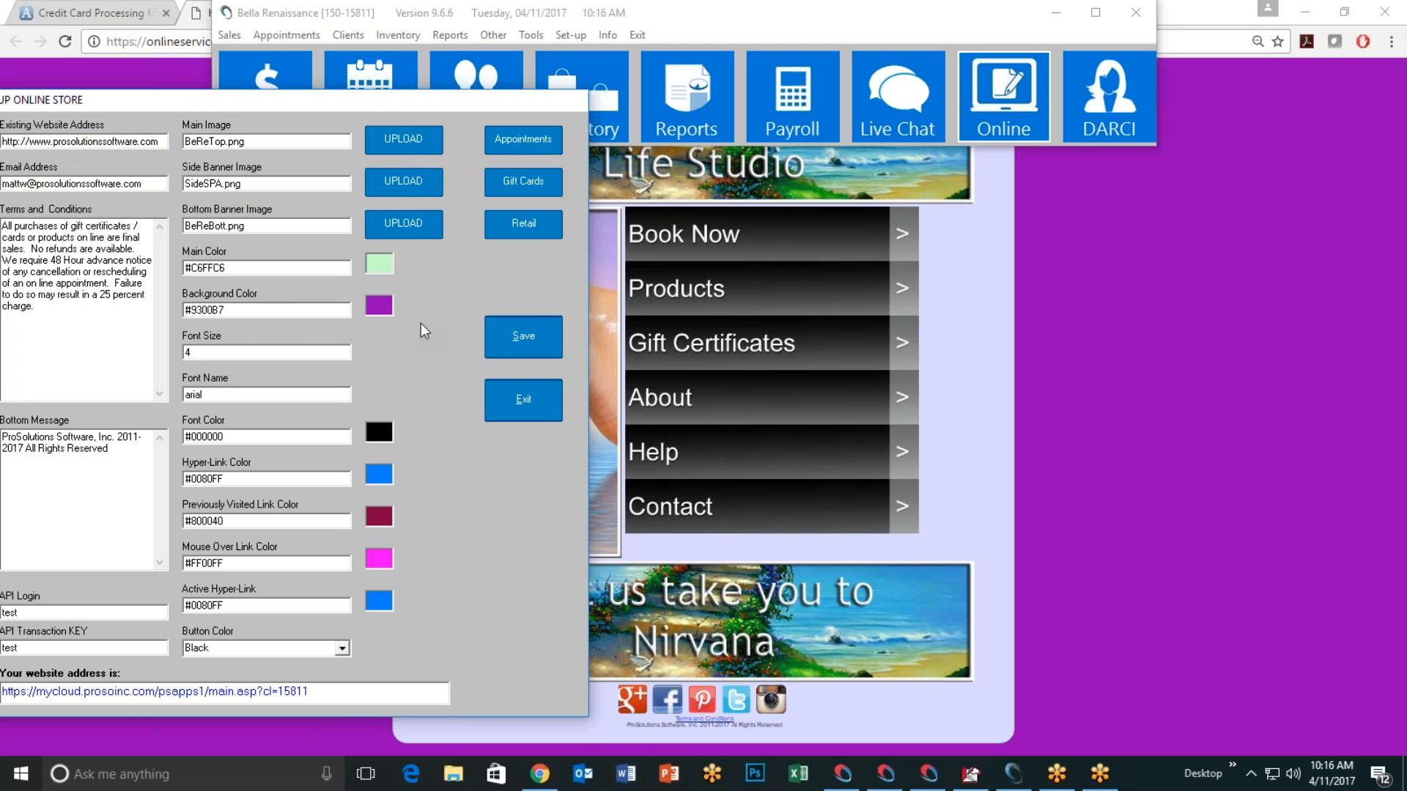
Step: Set the background colour to dark green #008040, save, and reload the store page
left_click(384, 308)
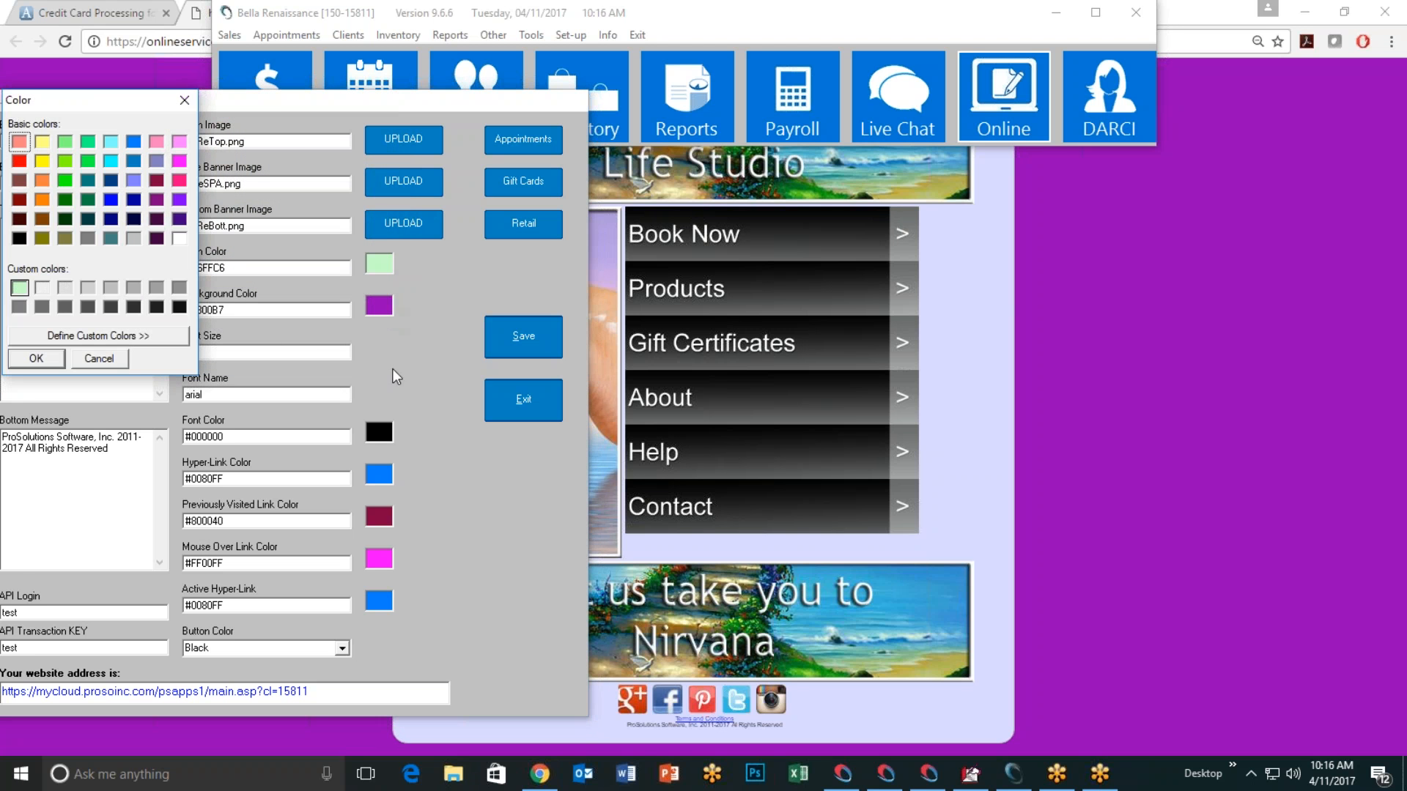
left_click(88, 200)
left_click(36, 358)
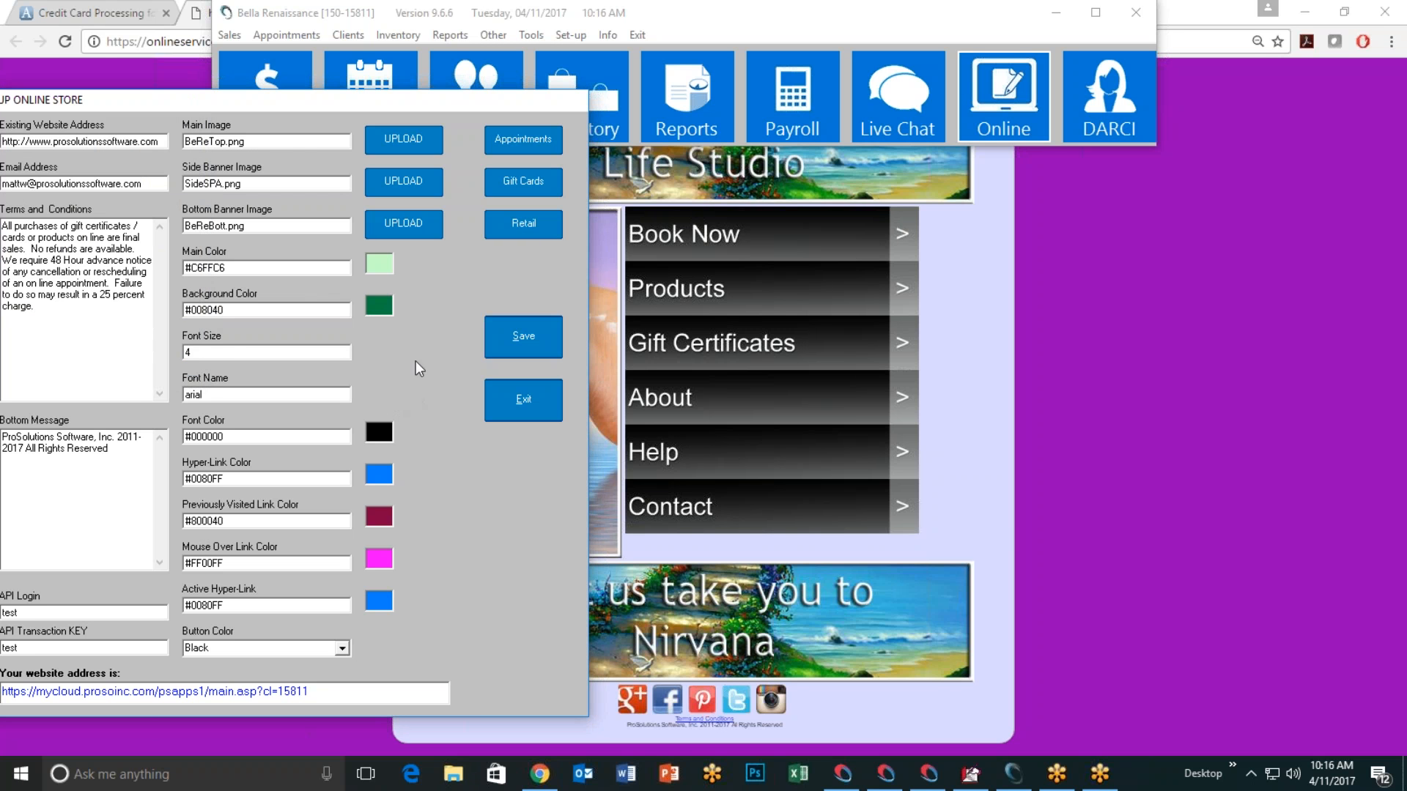
left_click(528, 342)
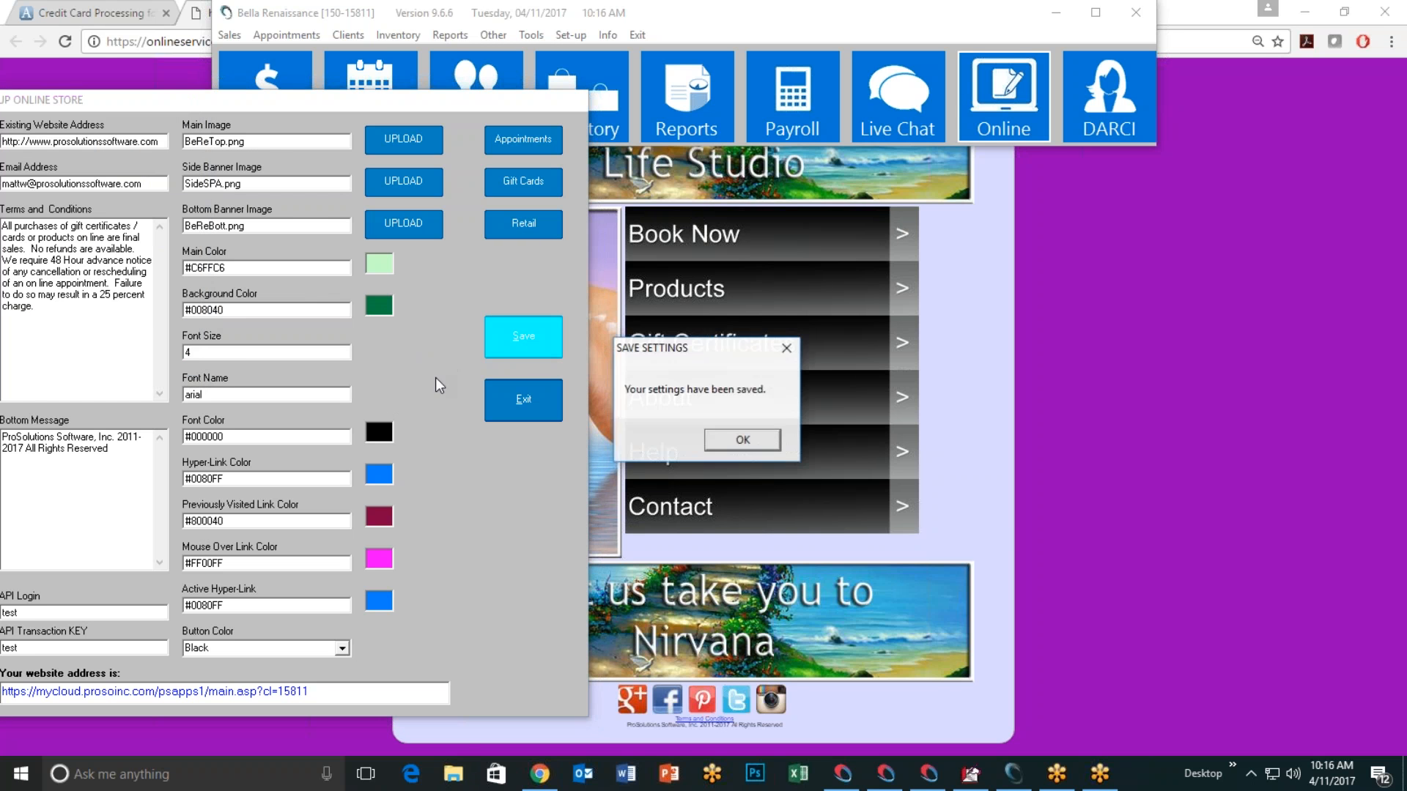
left_click(740, 442)
left_click_drag(111, 97, 482, 150)
left_click(174, 125)
left_click(56, 46)
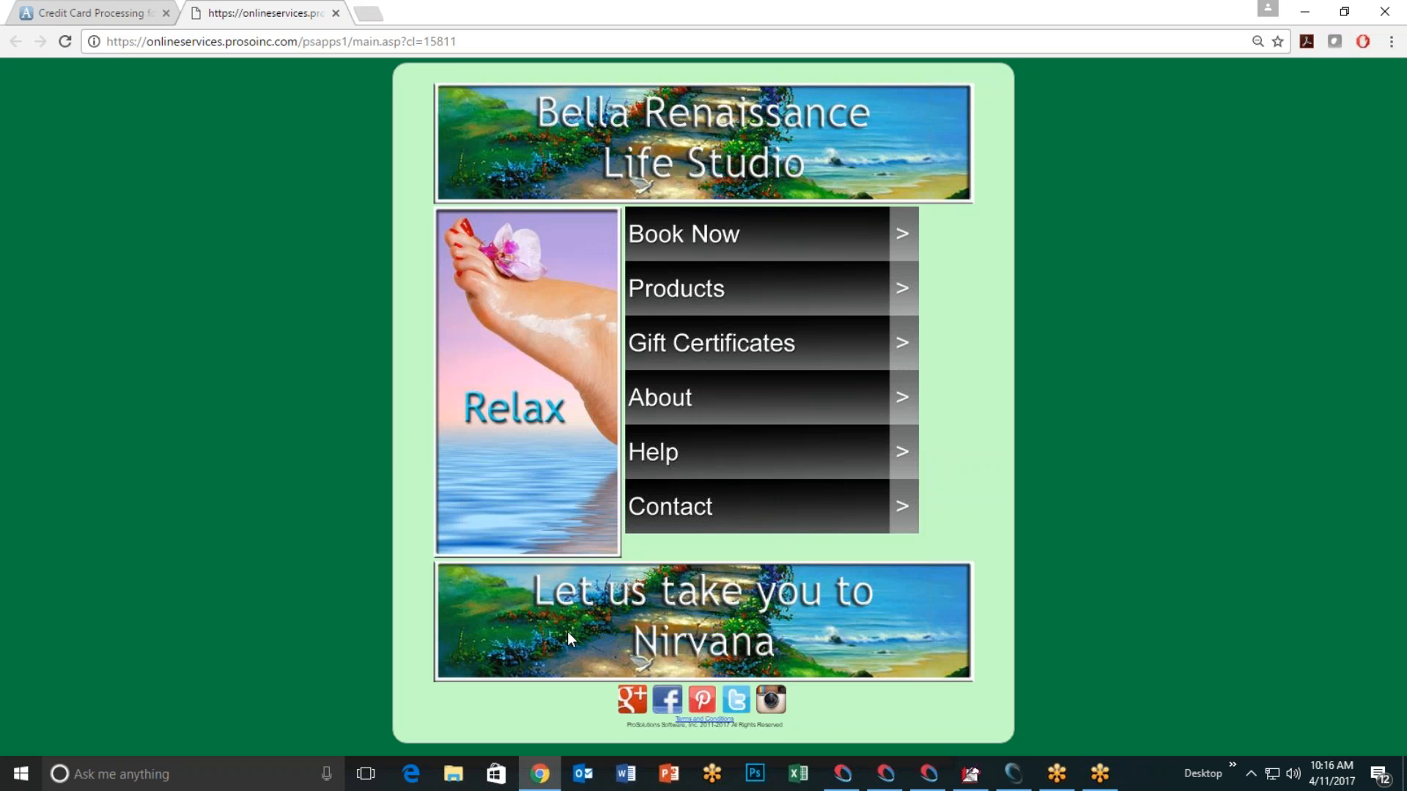
Step: Bring the Setup Online Store window back in front of the green store page
left_click(1013, 773)
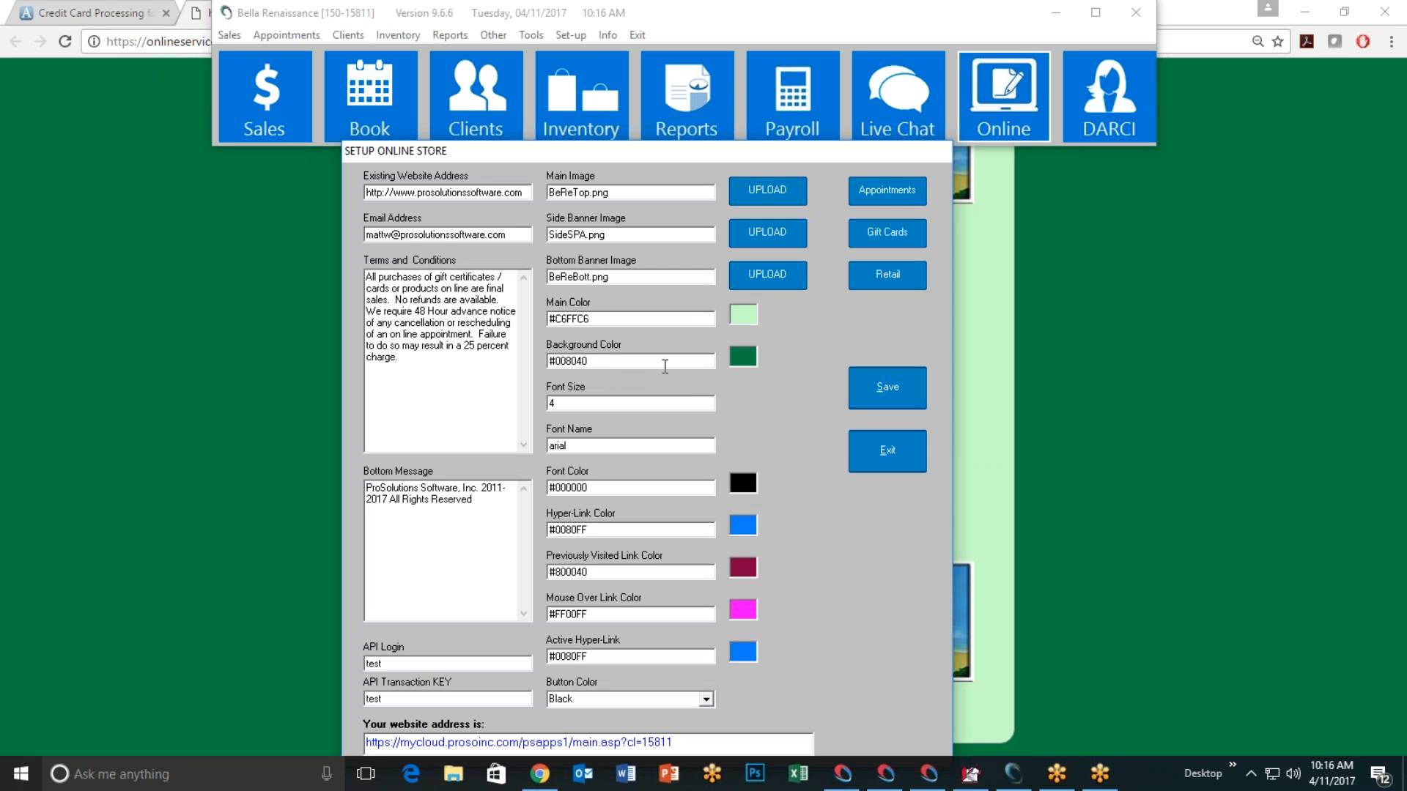
Step: Review the font colour picker and keep the black font colour
left_click(1180, 356)
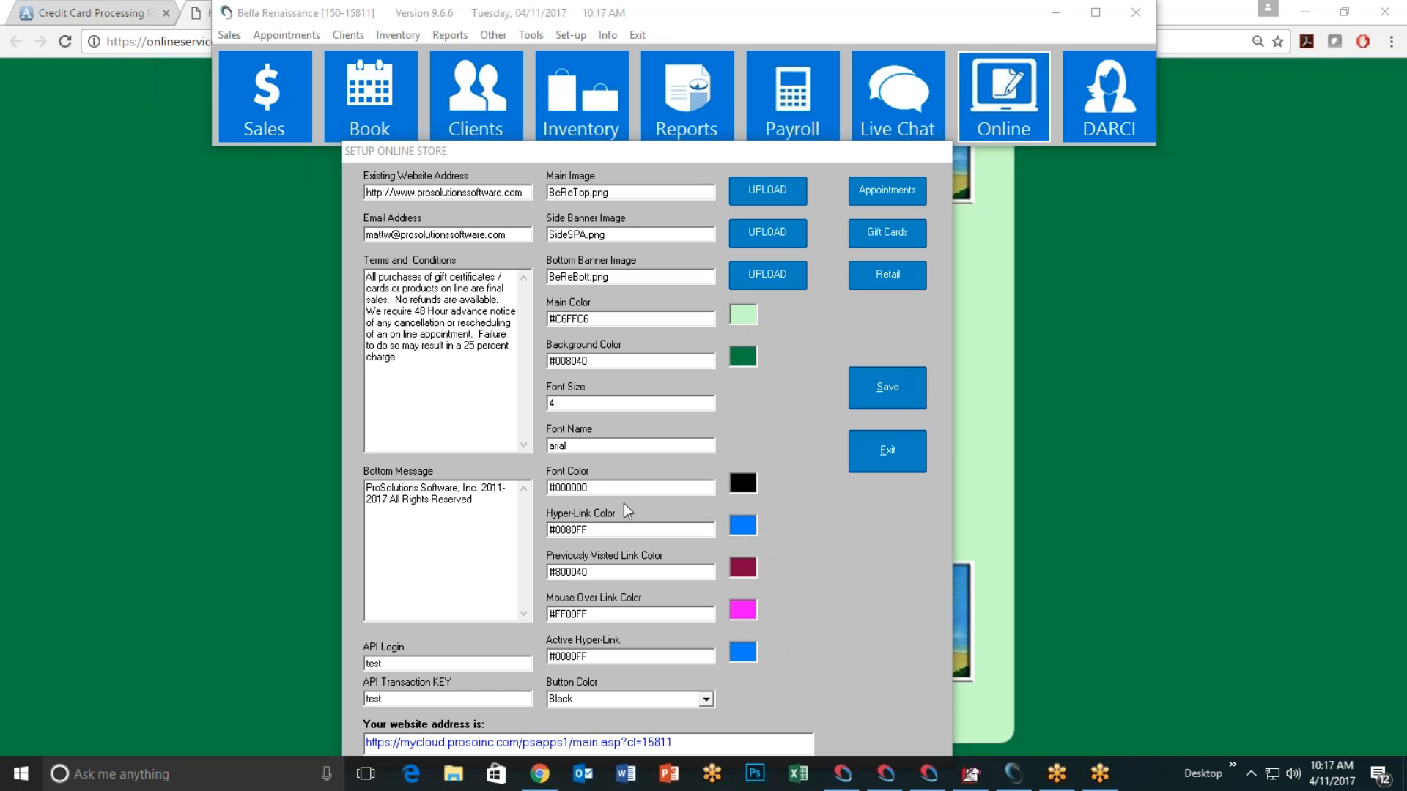
left_click(747, 485)
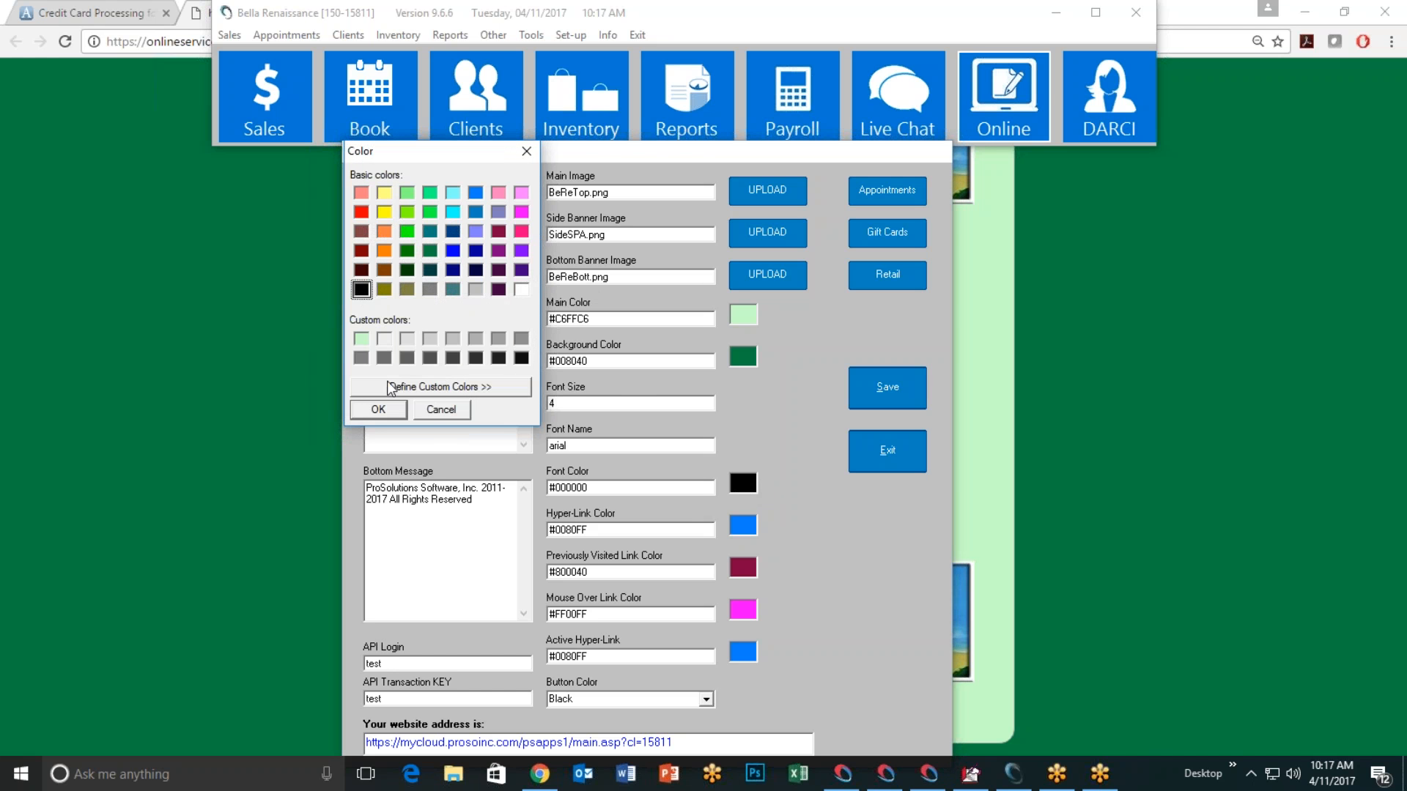
left_click(377, 409)
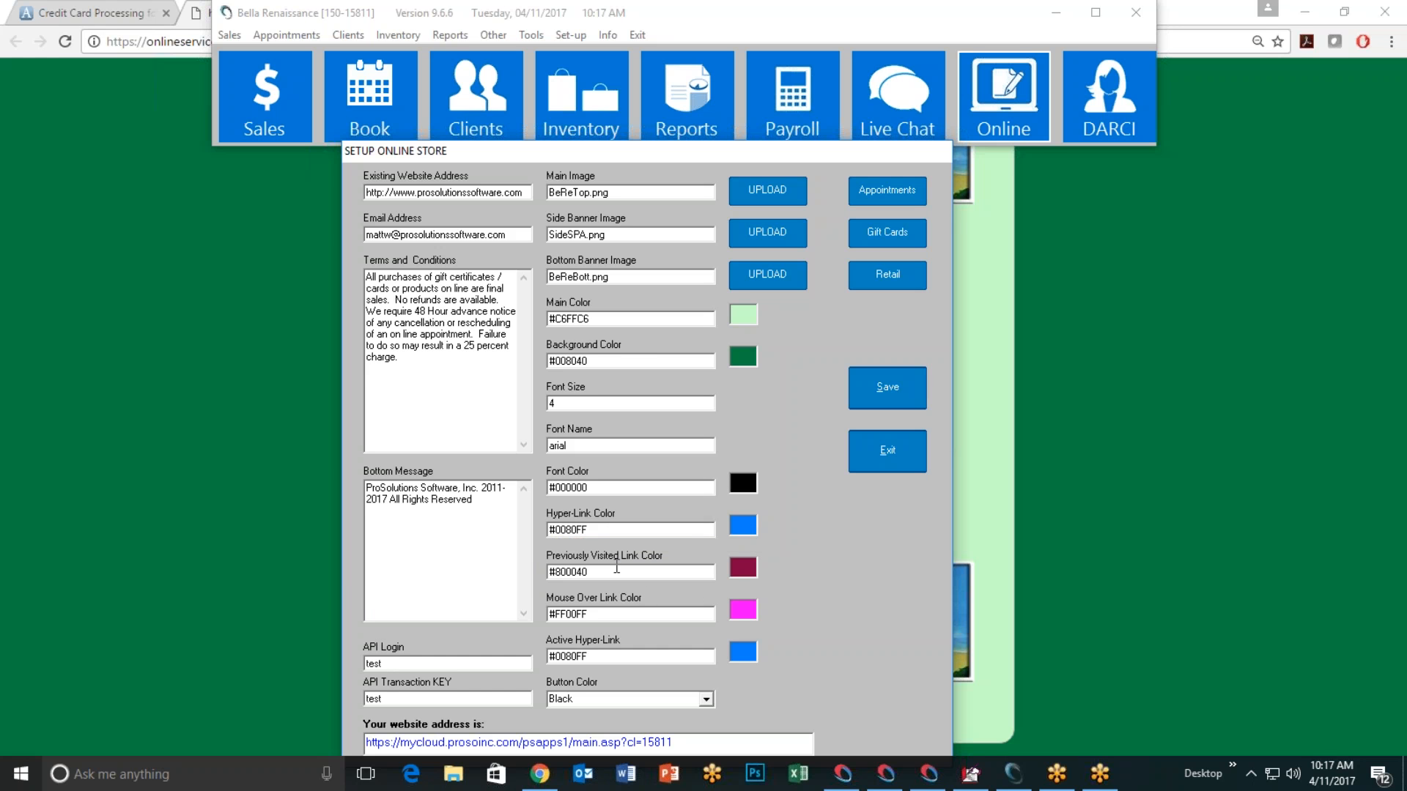
Step: Review the visited-link colour (#800040), then bring up the button colour choices
mouse_move(616, 569)
left_click(747, 567)
left_click(499, 232)
left_click(378, 409)
left_click(706, 699)
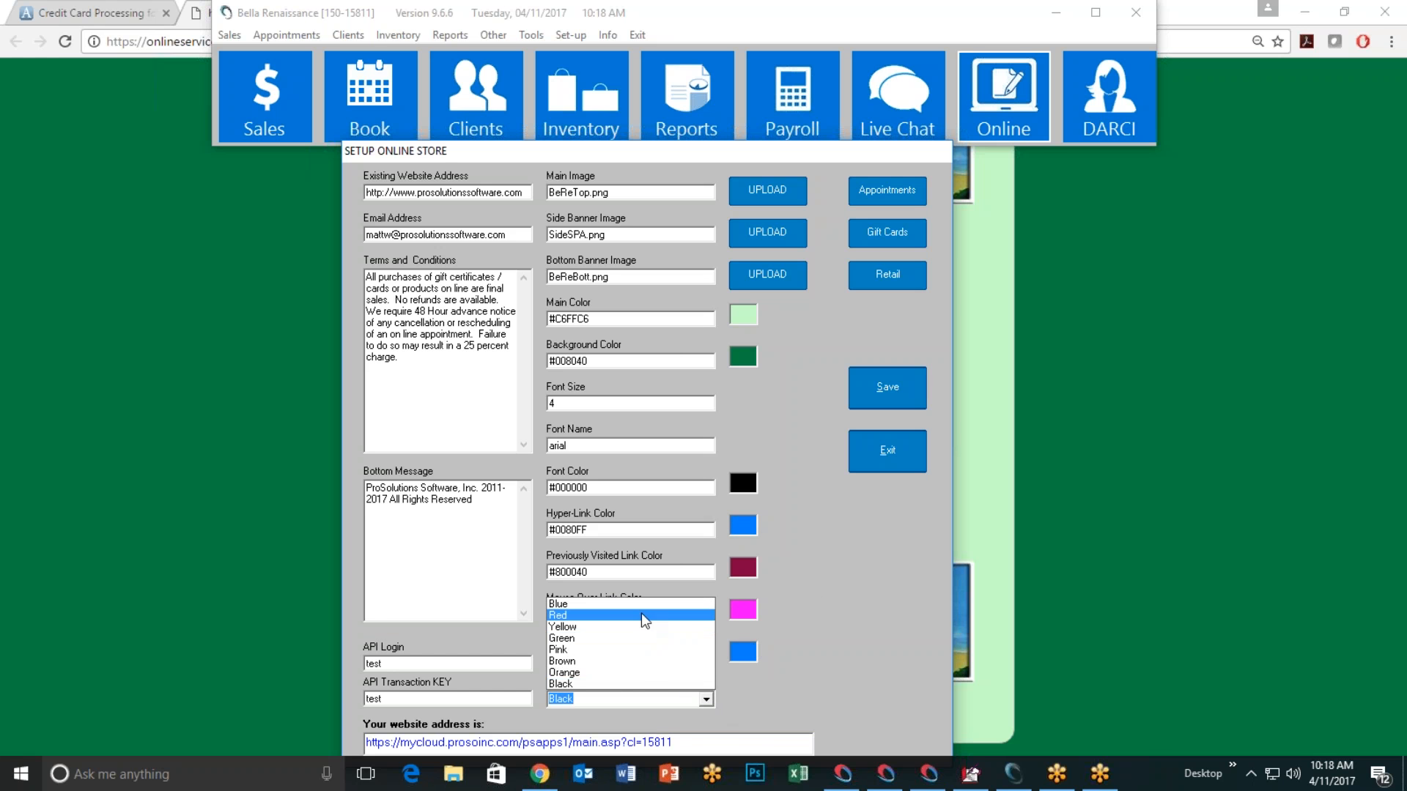
Step: Set the button colour to Green, save the store settings, and exit the setup
left_click(610, 637)
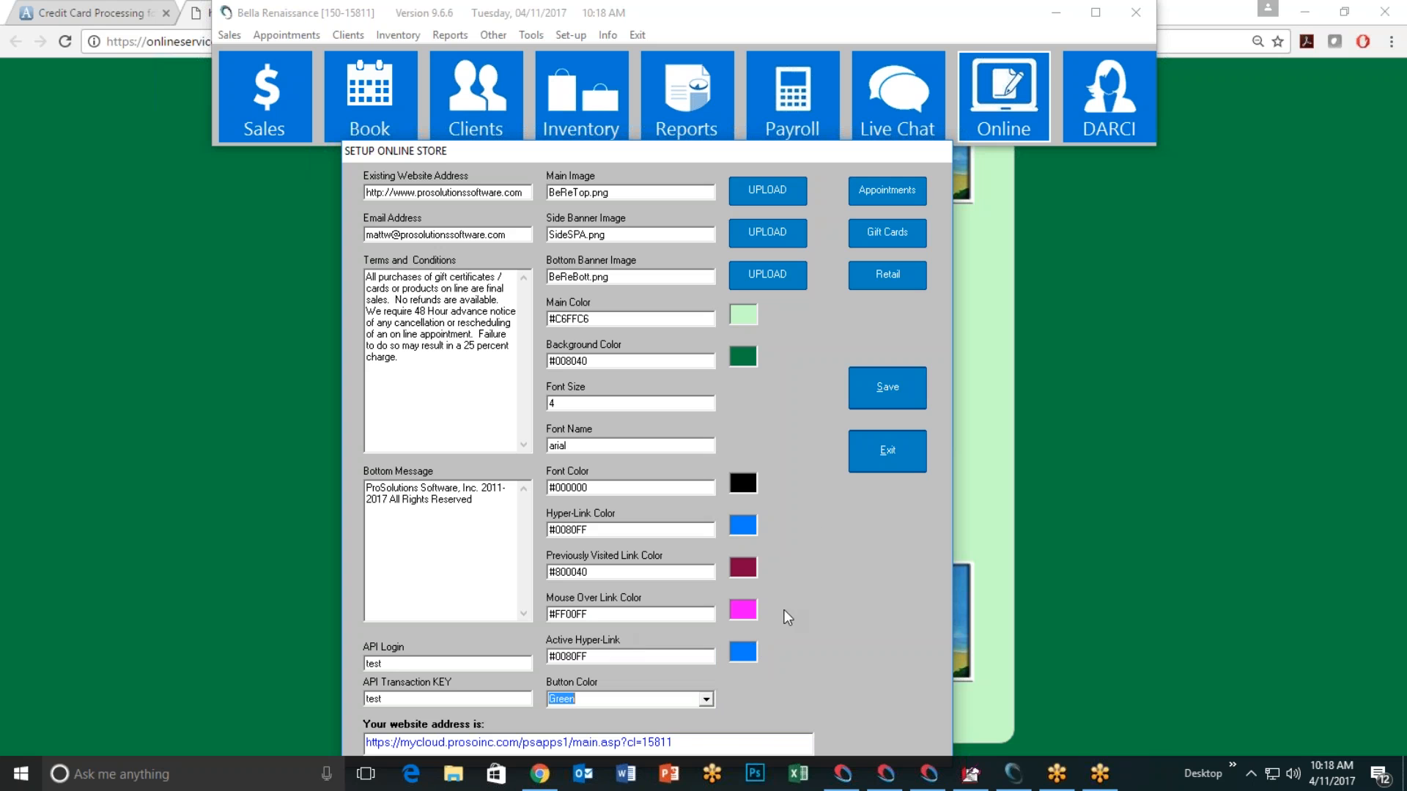
left_click(878, 390)
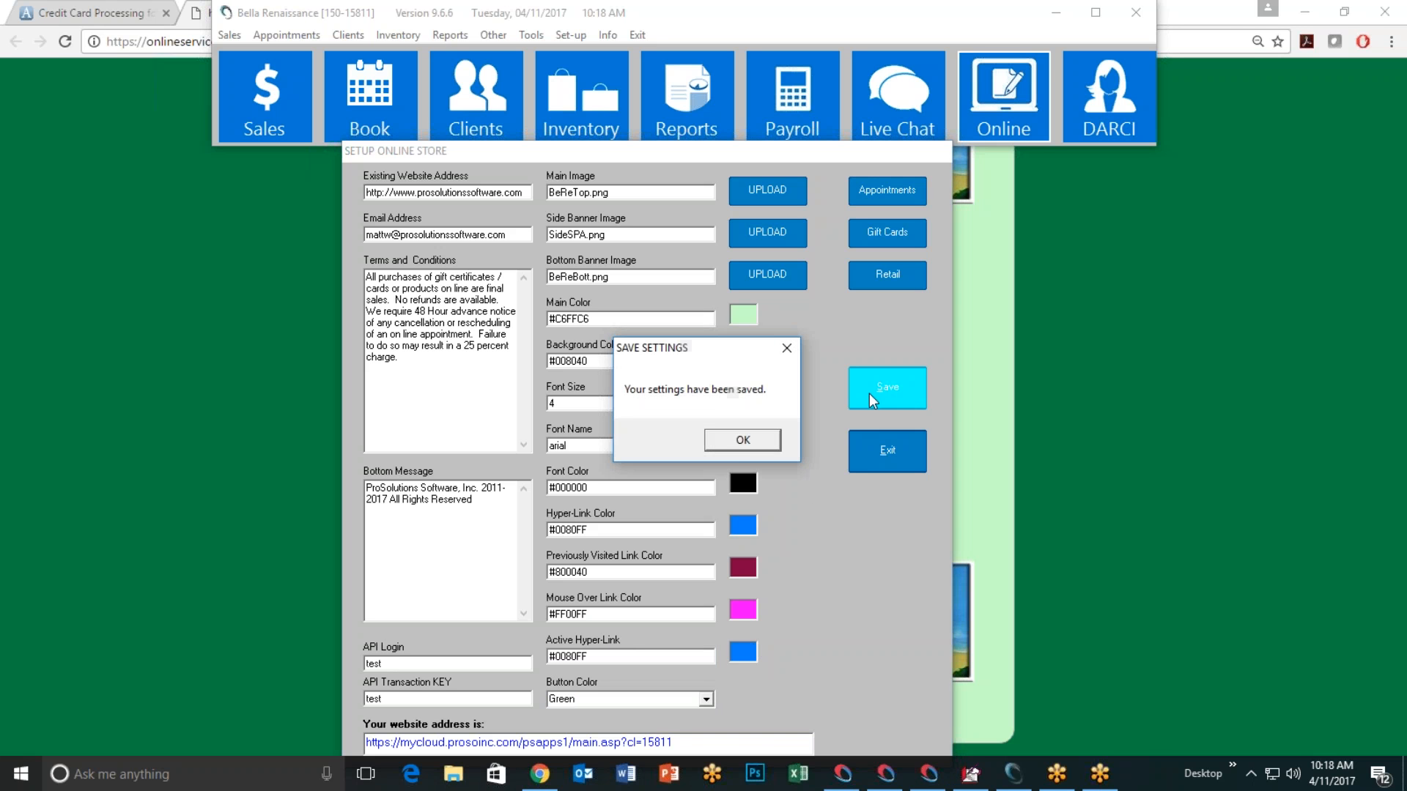
left_click(748, 443)
left_click(868, 462)
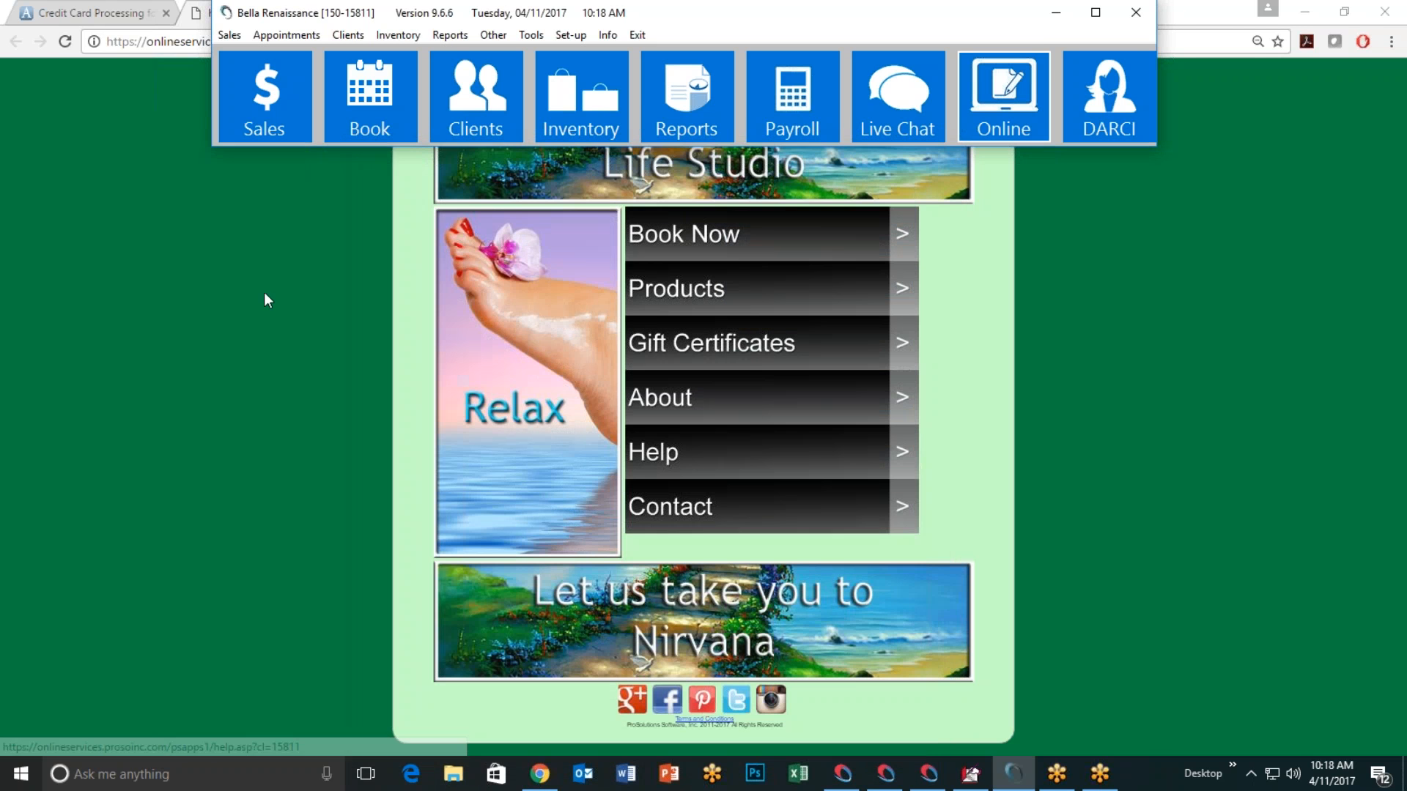
Step: Reload the store page in Chrome to confirm the green buttons, then minimize Chrome
left_click(283, 244)
left_click(66, 41)
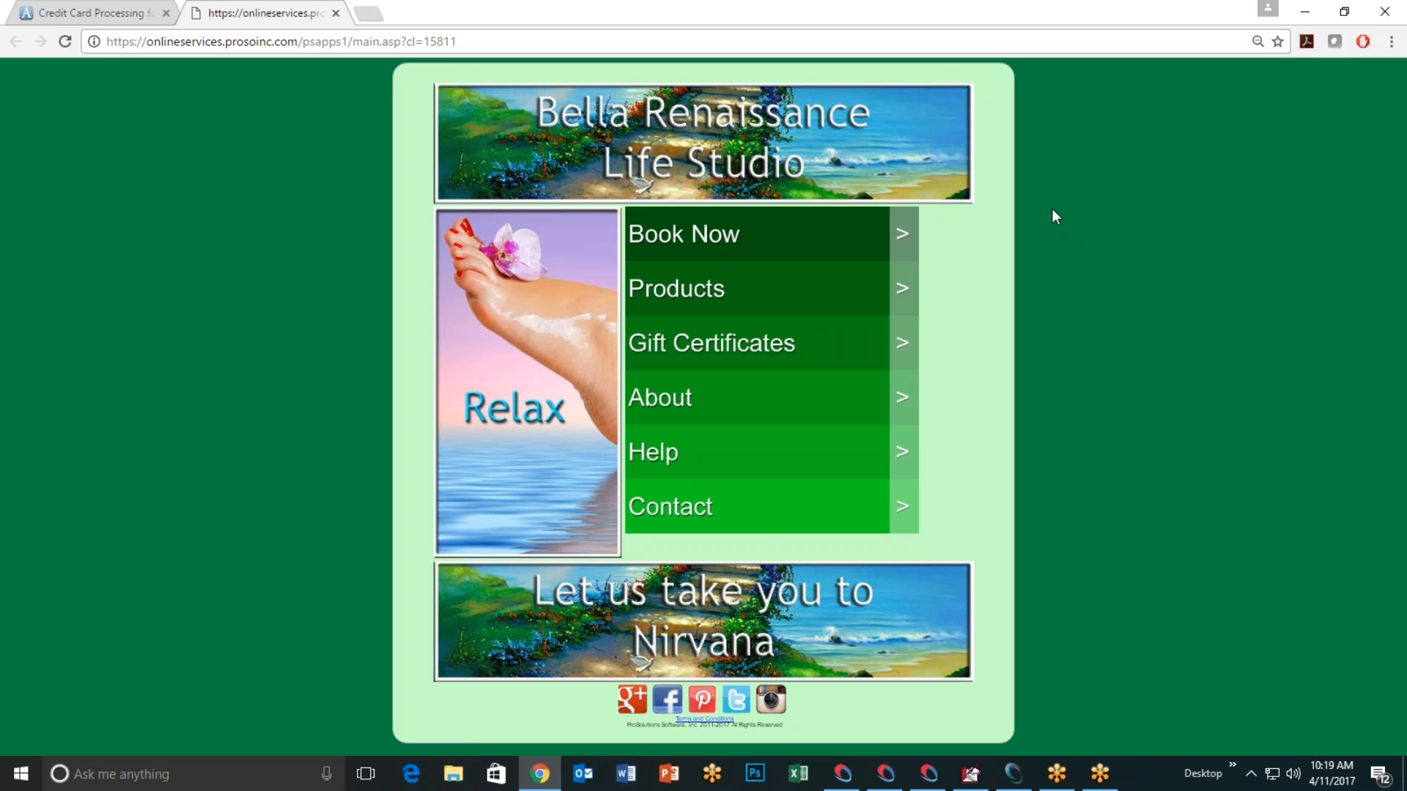
left_click(1306, 12)
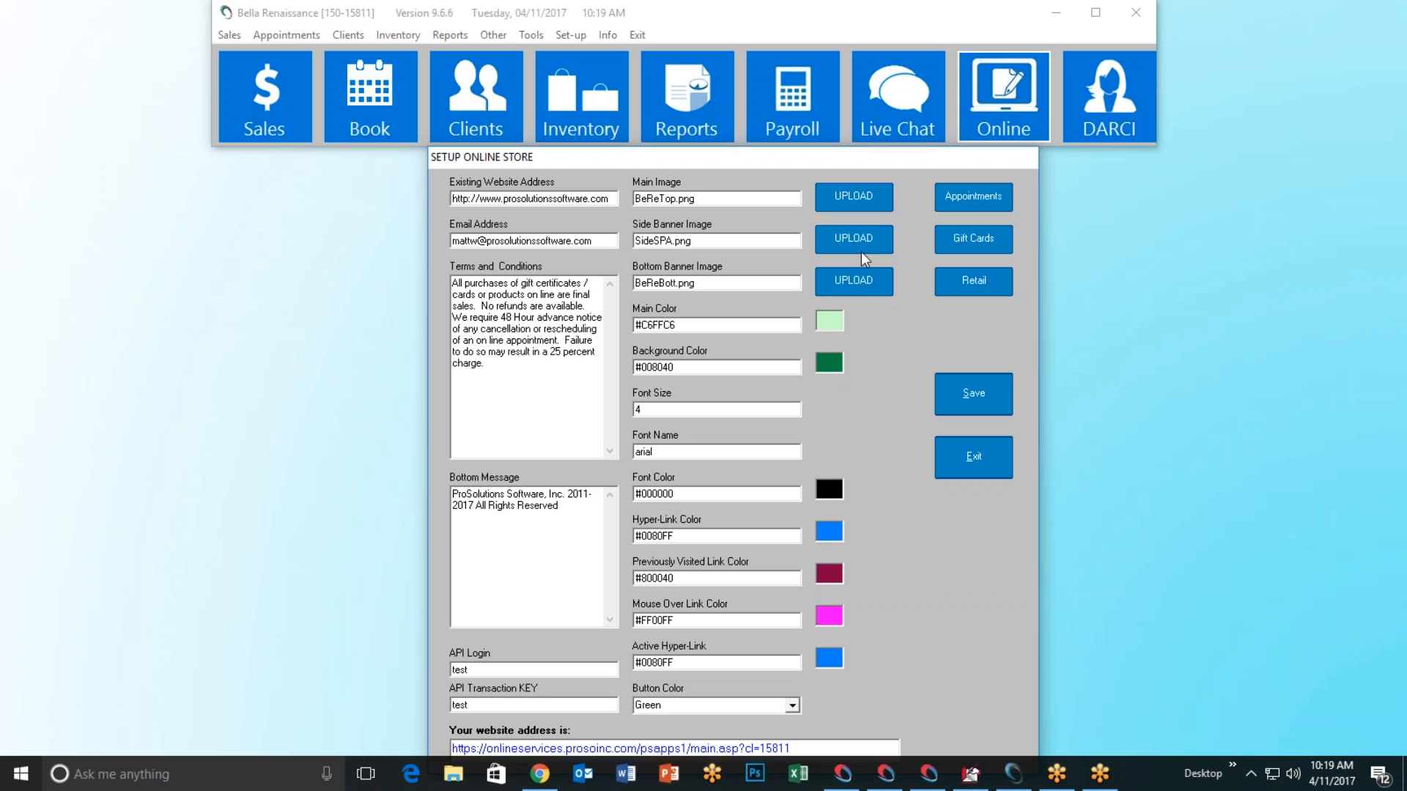
Step: Move the store setup window up and open Setup Online Appointments with its welcome message, operators and services
left_click_drag(772, 163, 758, 103)
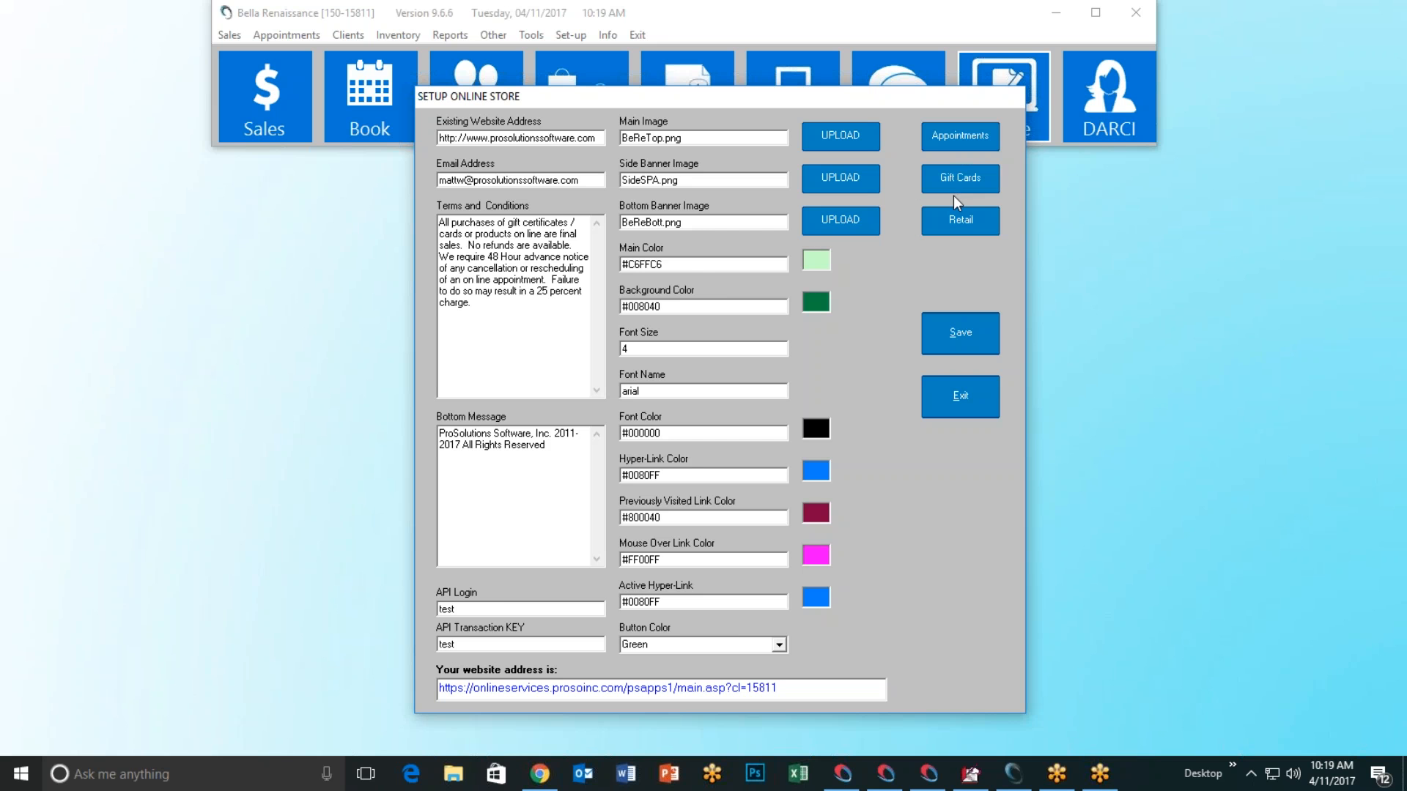
left_click(961, 137)
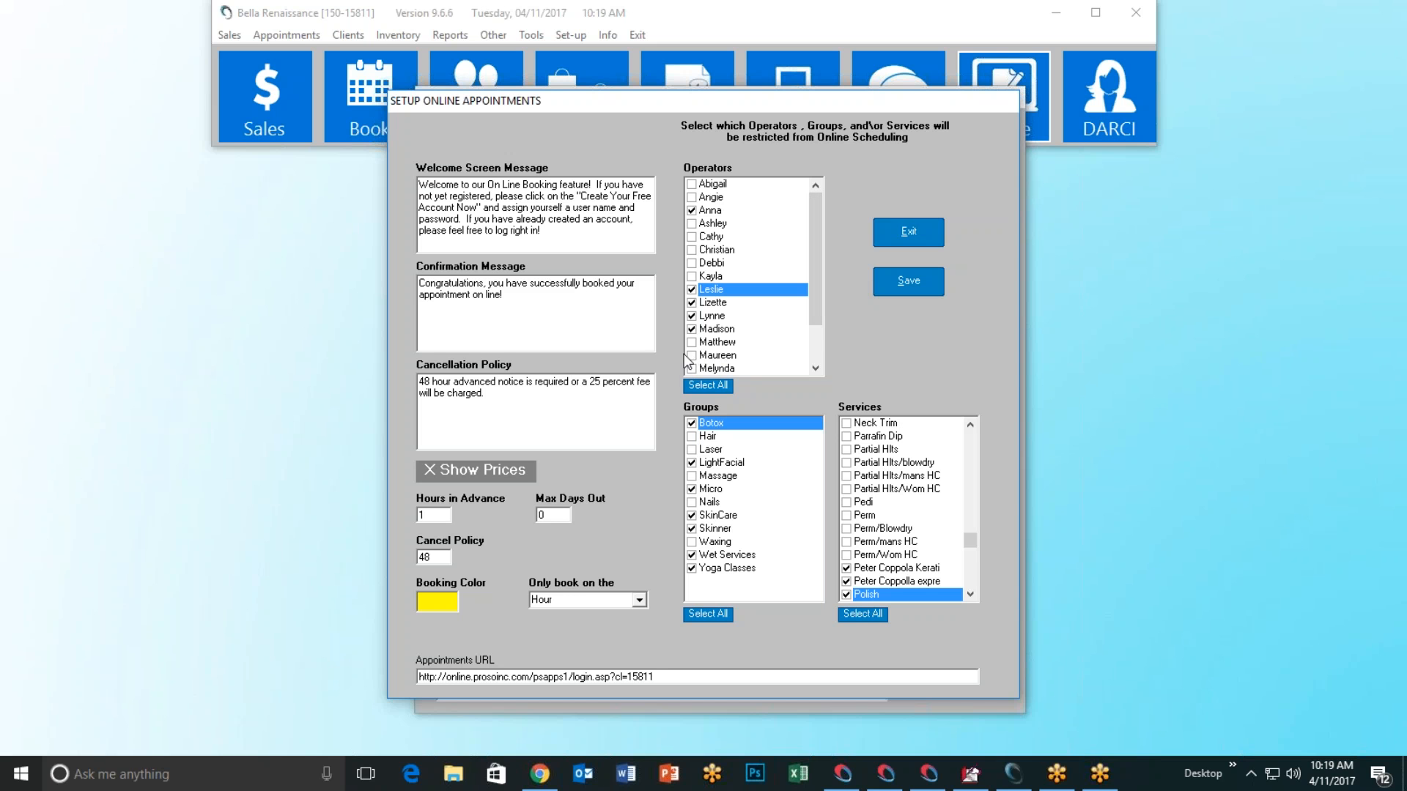
mouse_move(635, 305)
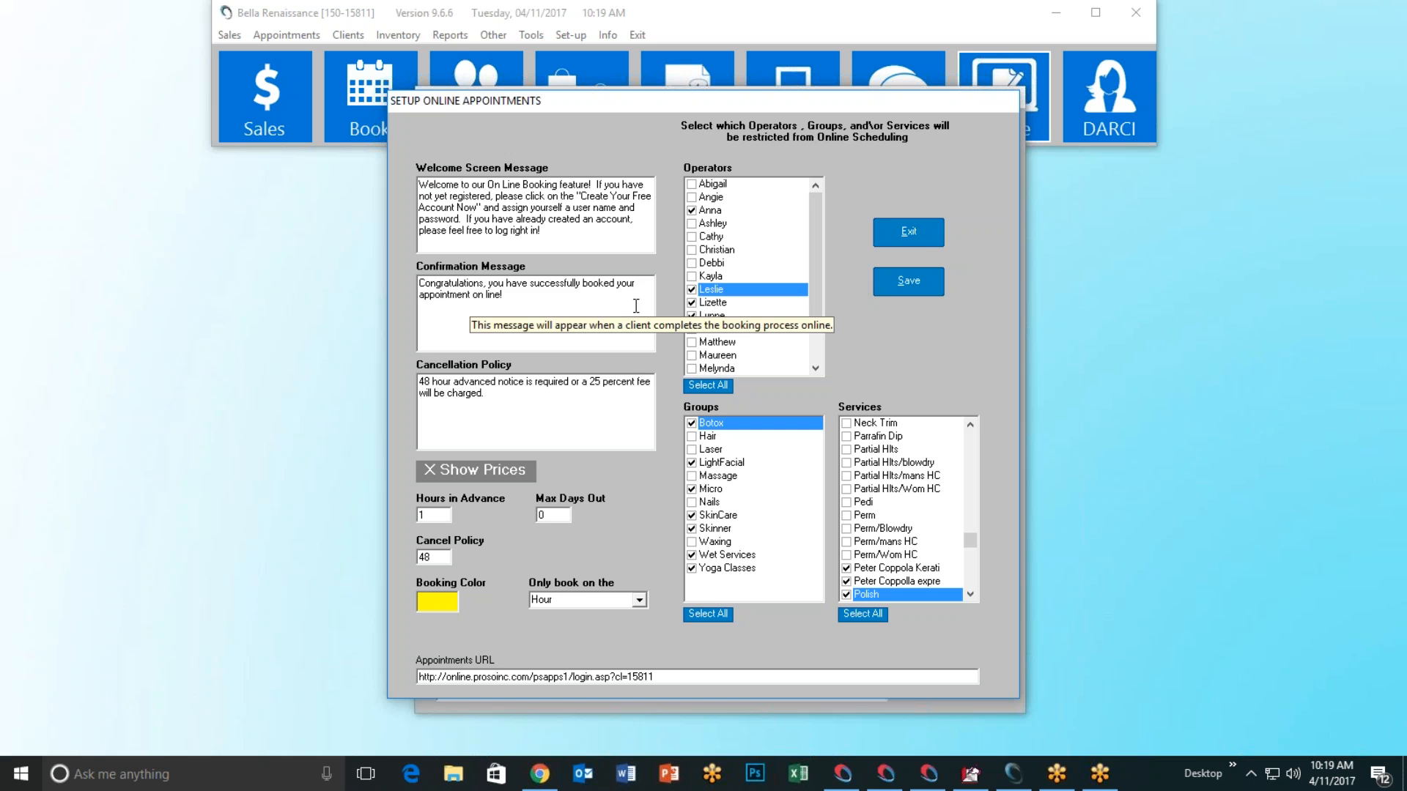
left_click(910, 234)
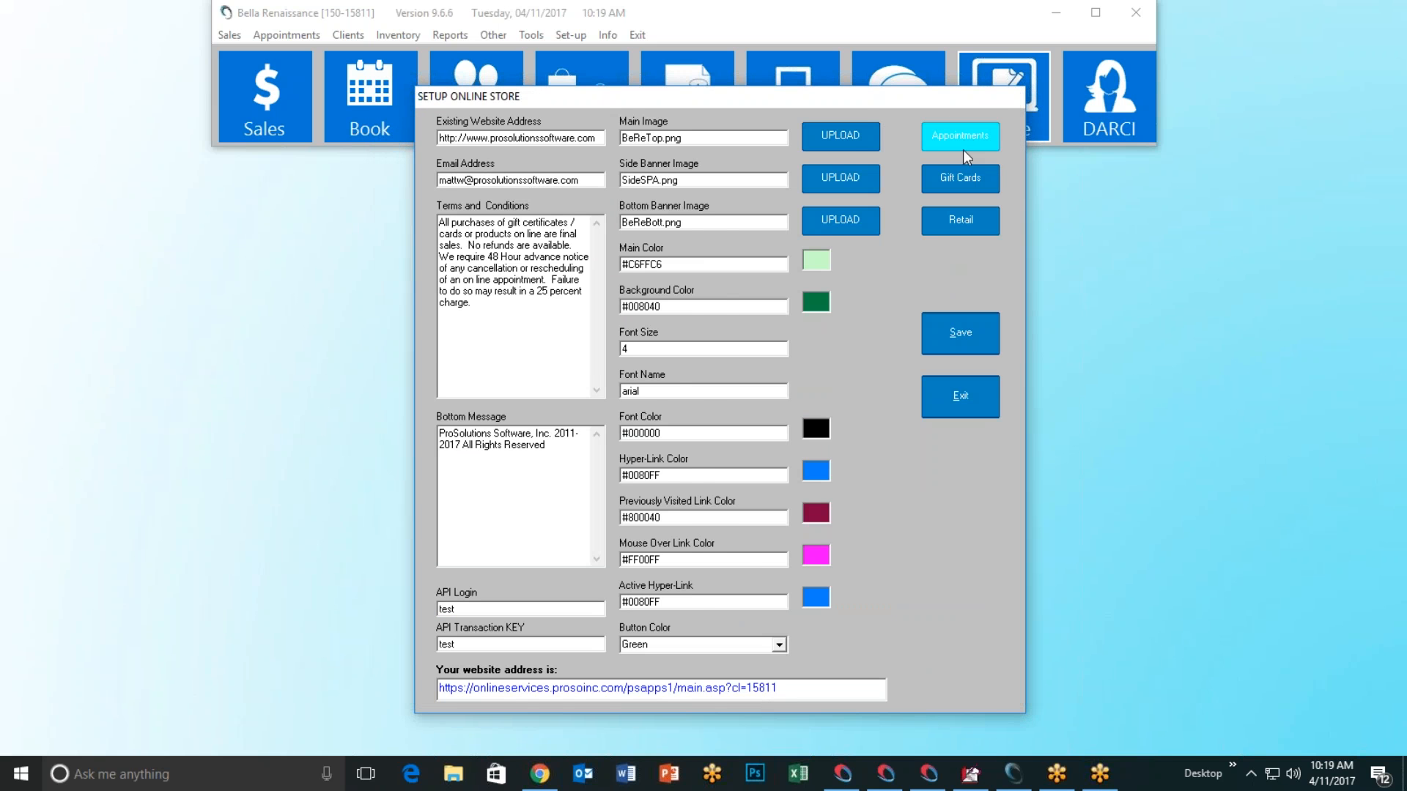
left_click(962, 138)
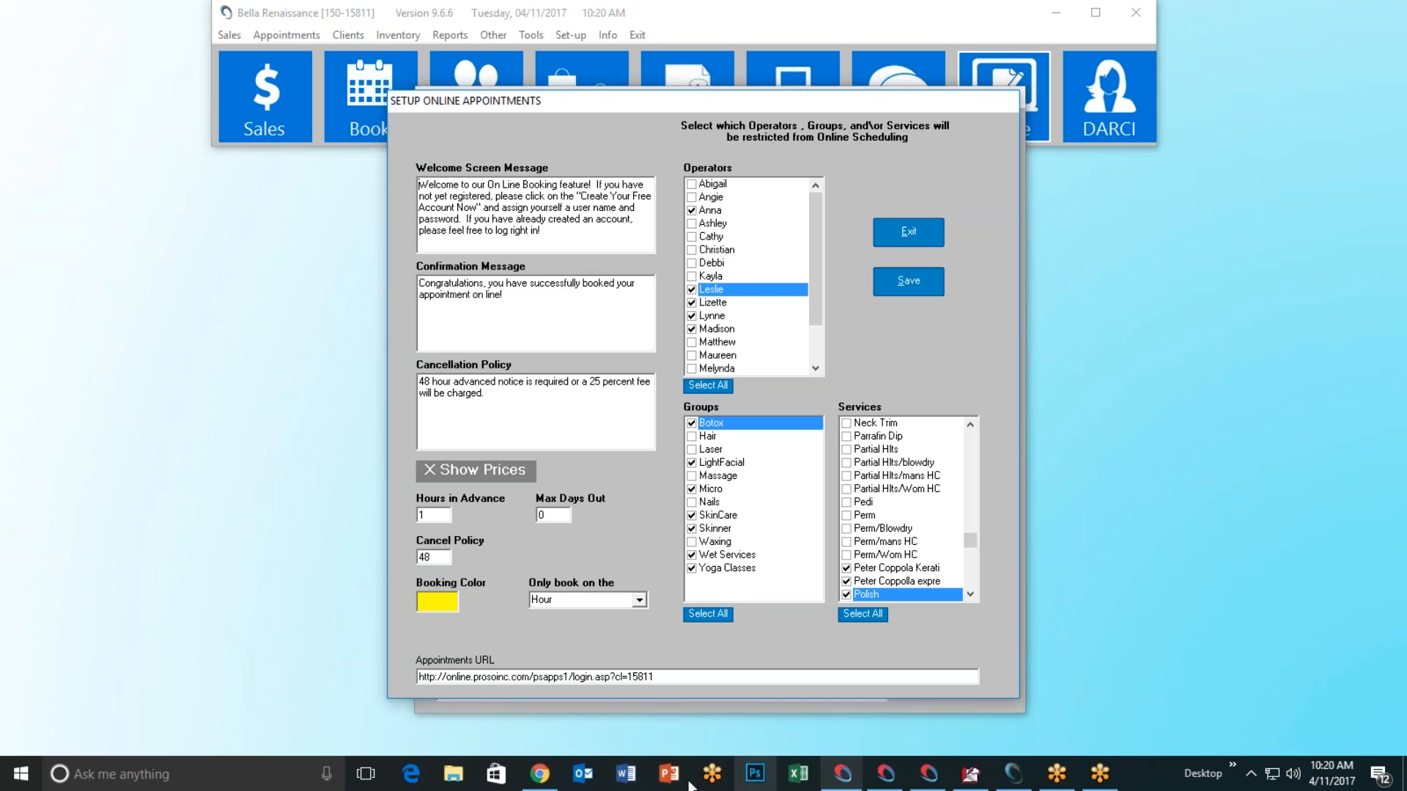
left_click(539, 774)
Step: Follow Book Now to the booking login page and zoom it to 80%
left_click(700, 236)
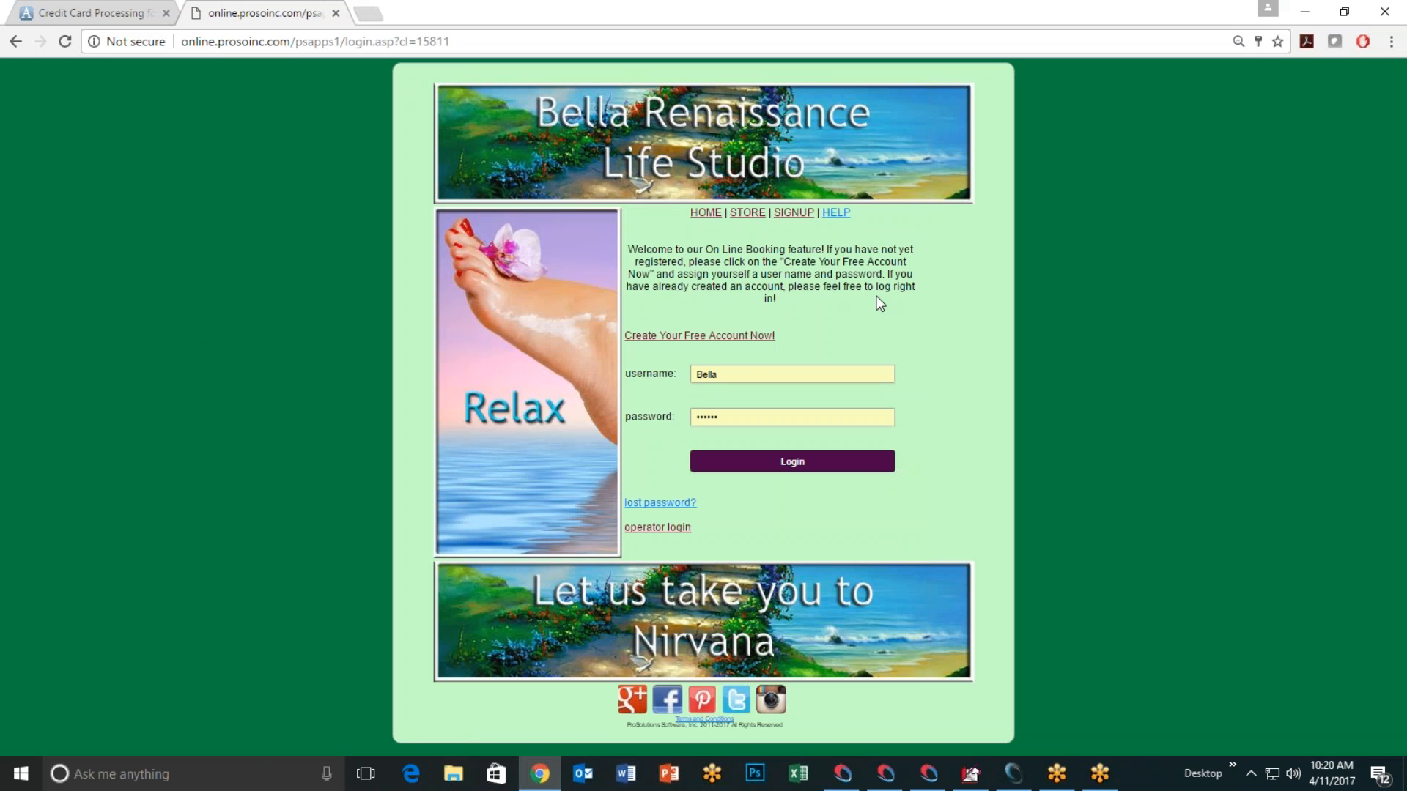
key("ctrl+plus")
key("ctrl+plus")
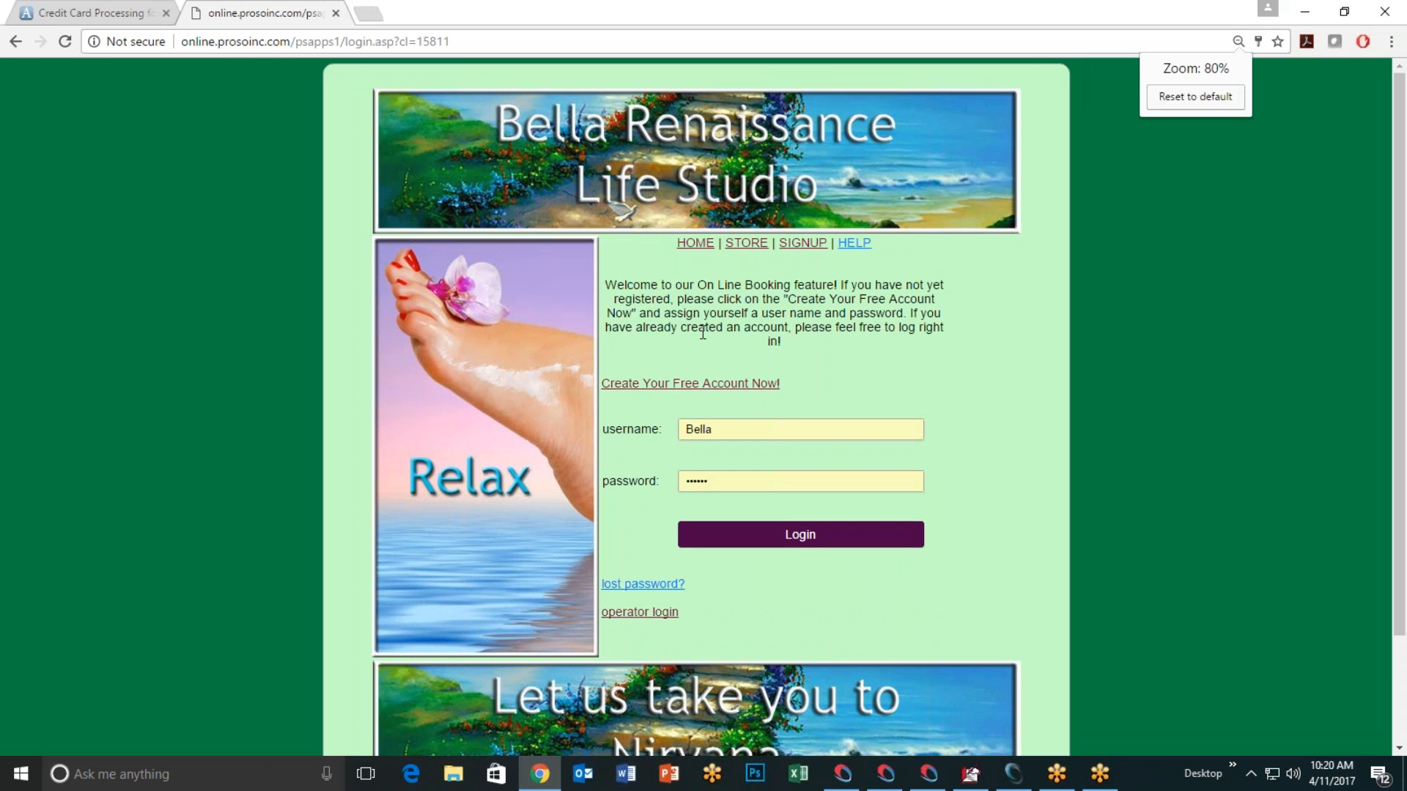
left_click(1013, 773)
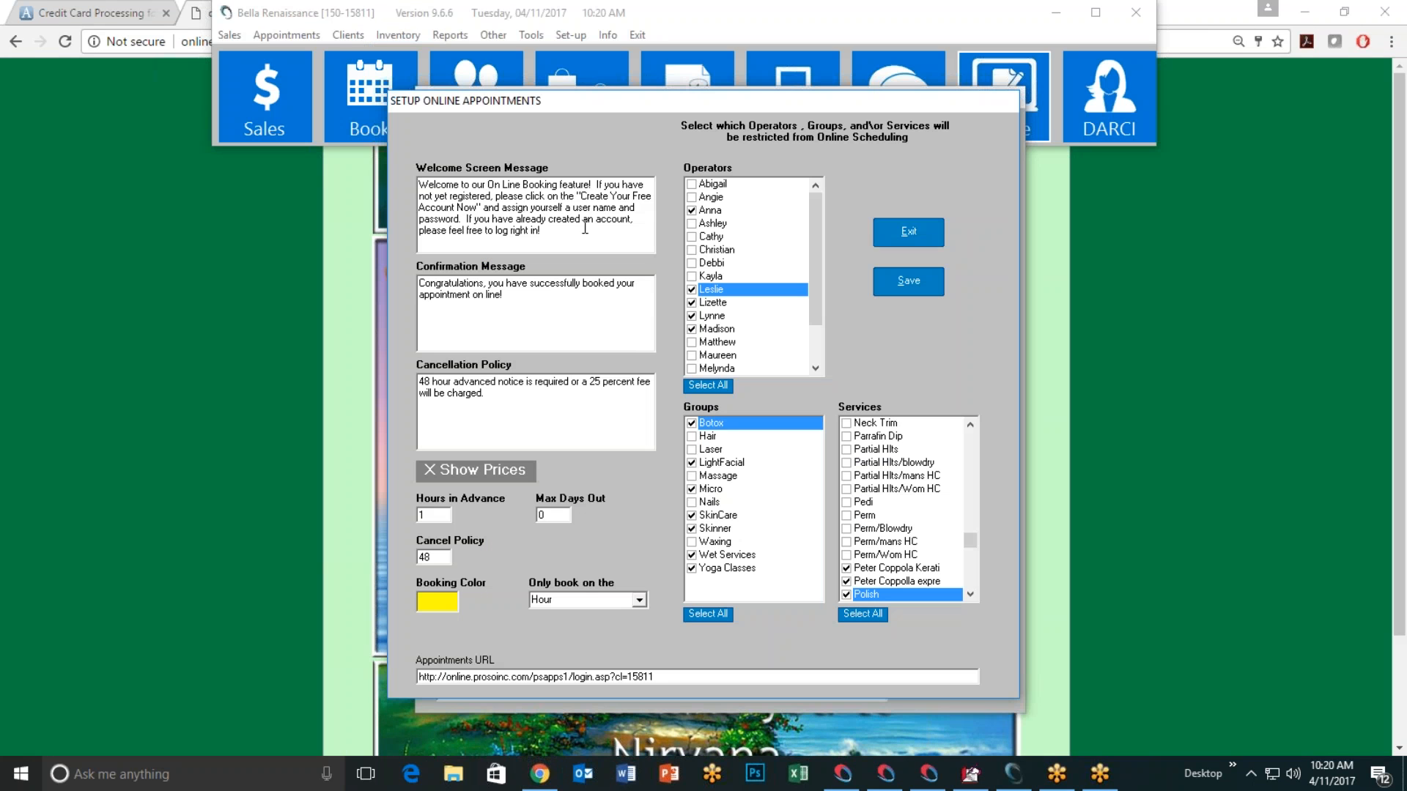
Step: Append a sign-off name to the welcome message, save, and recheck the login page
left_click(557, 236)
type("Liza")
left_click(895, 287)
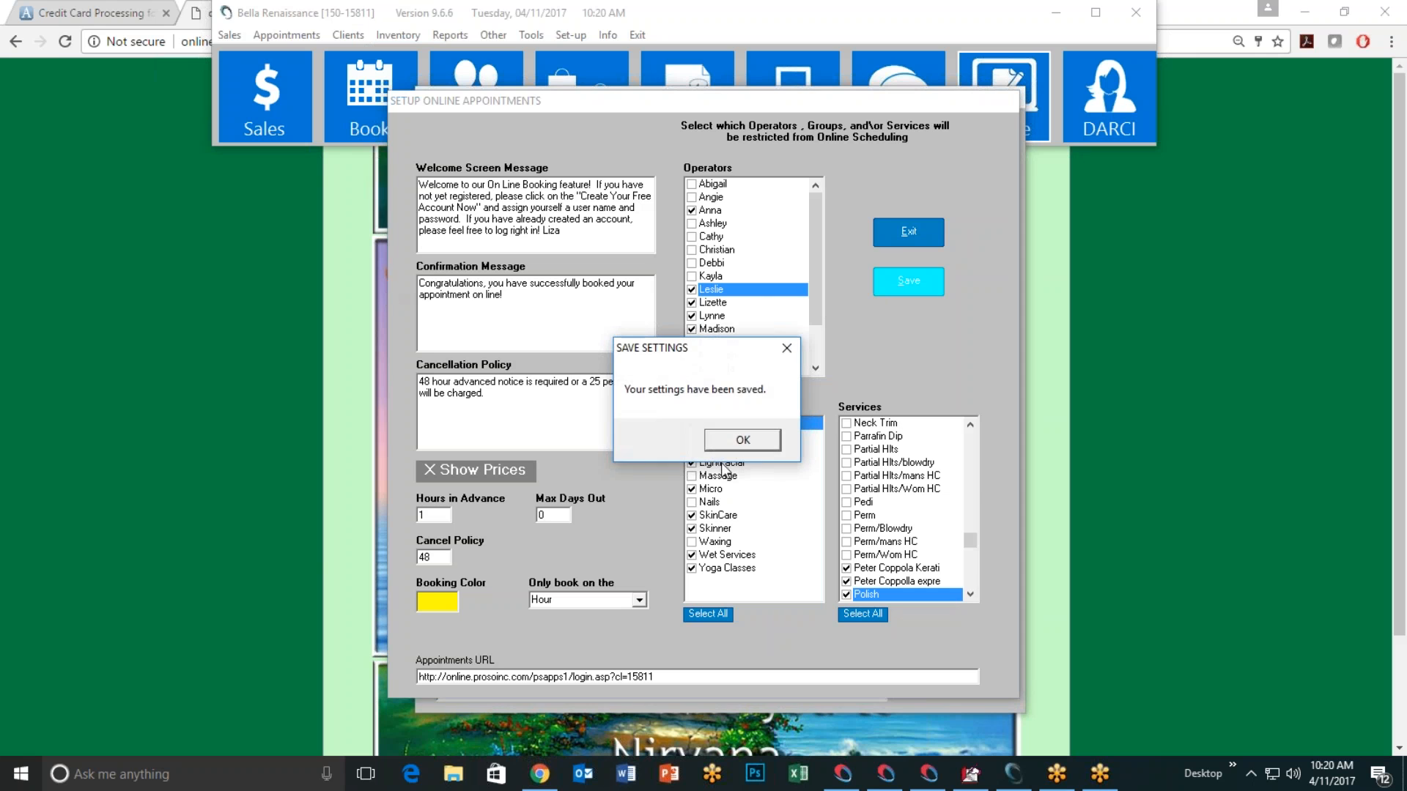
left_click(742, 440)
left_click(170, 245)
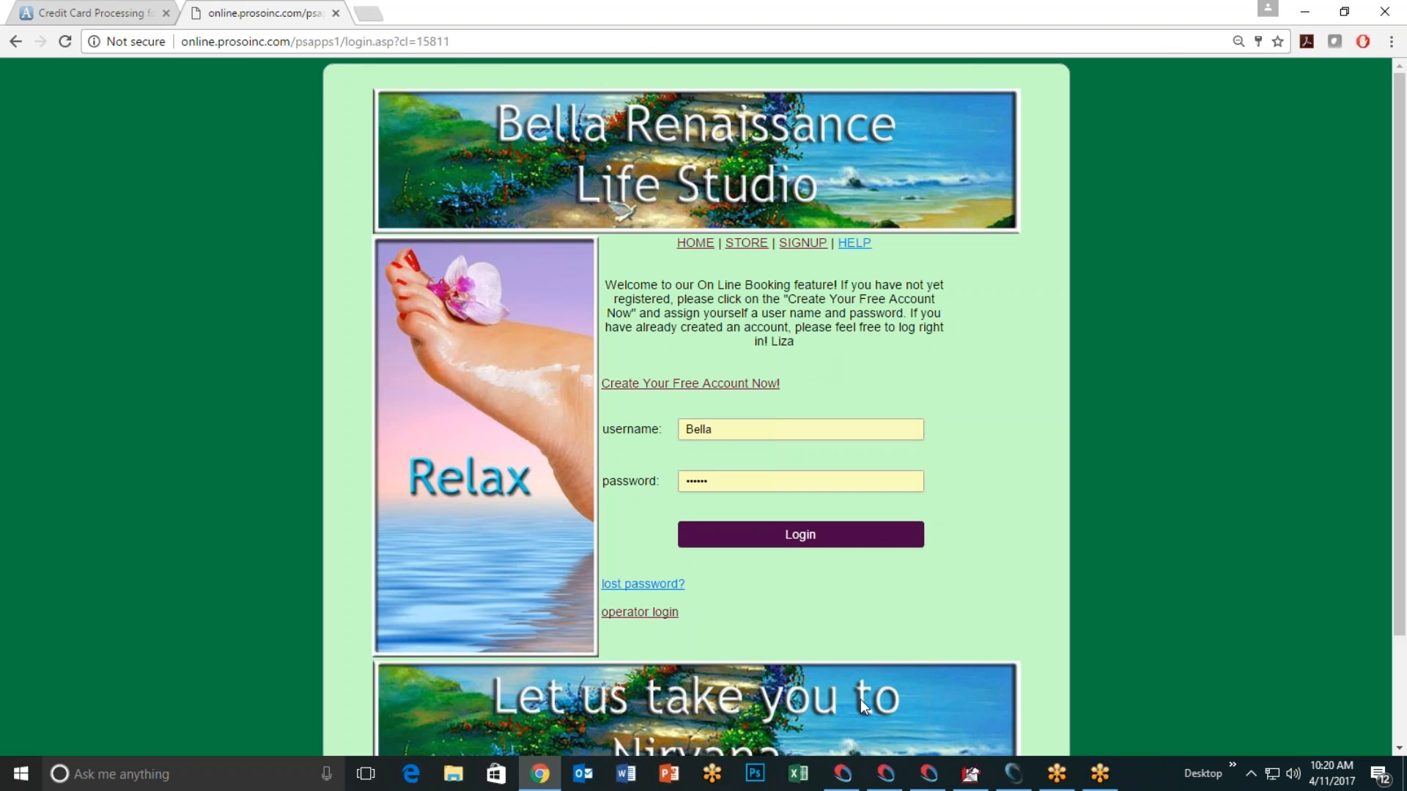
left_click(1013, 774)
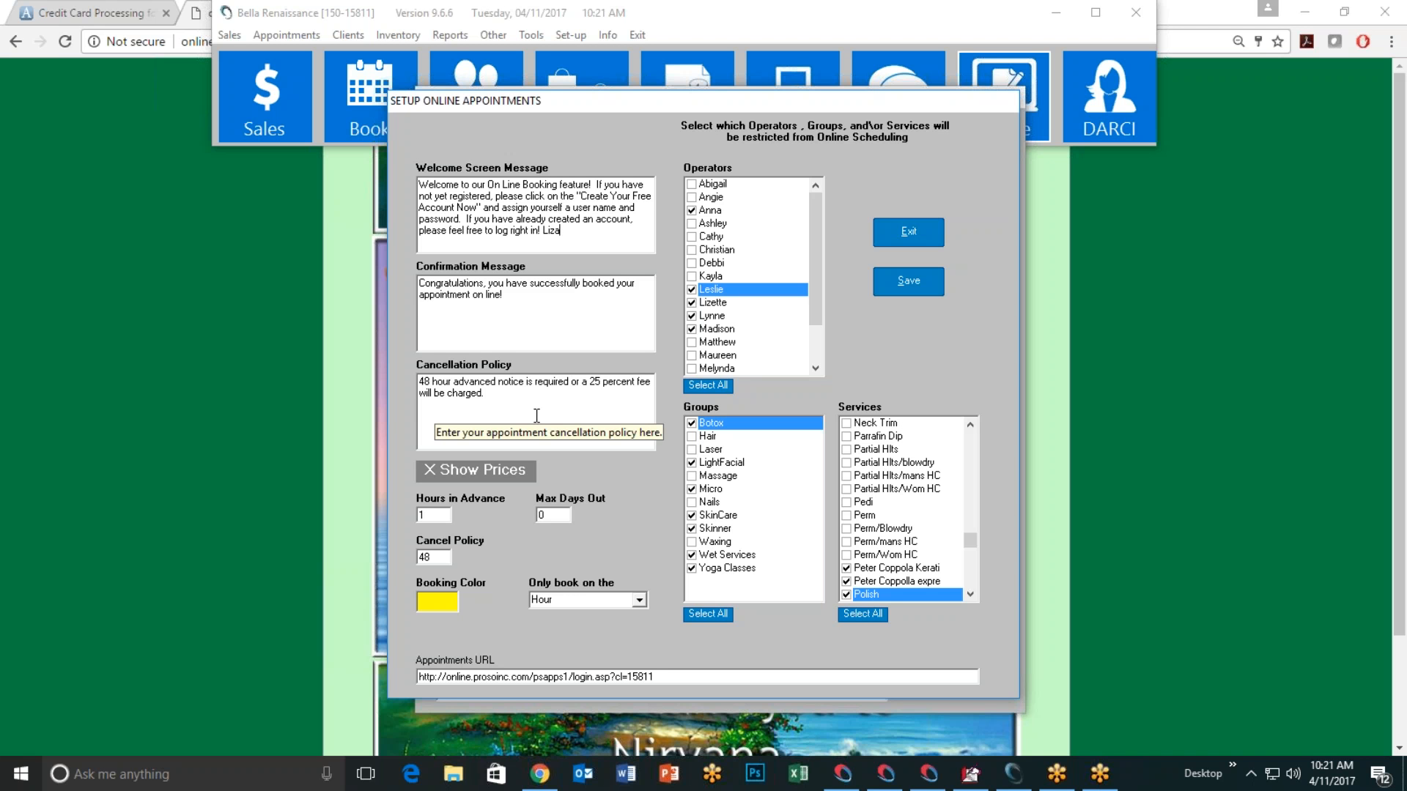
left_click(486, 473)
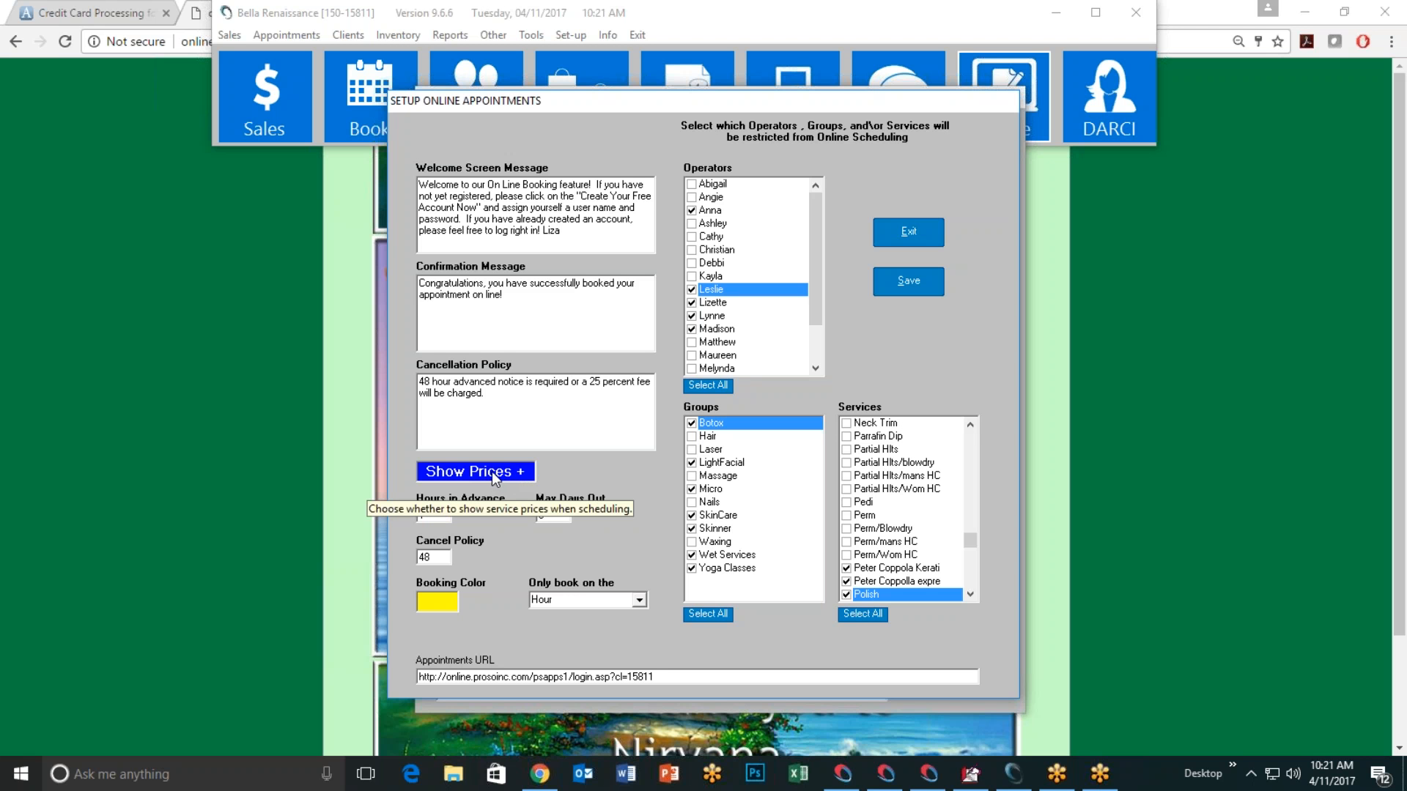
left_click(491, 472)
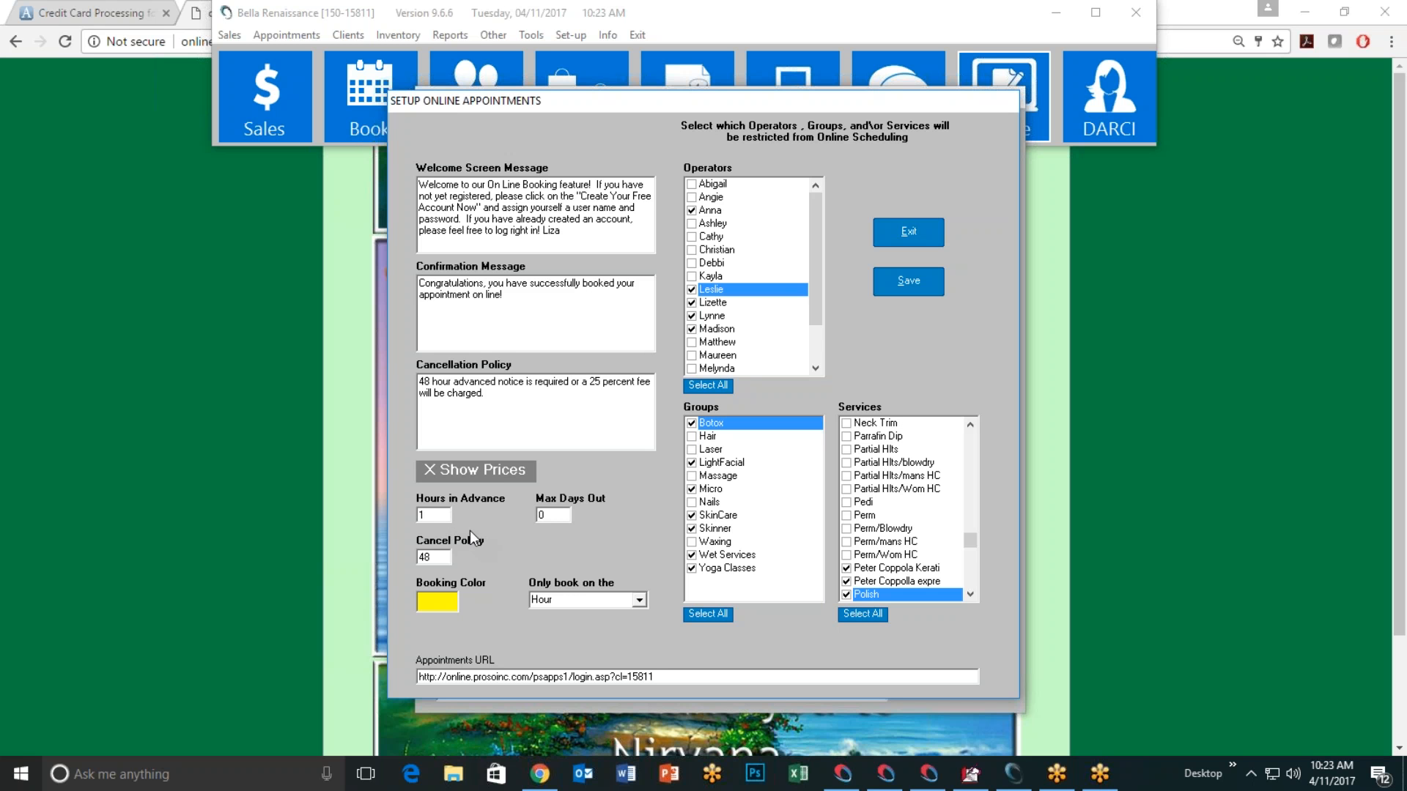
mouse_move(437, 515)
mouse_move(445, 516)
key("Tab")
left_click(560, 519)
left_click(431, 560)
mouse_move(439, 562)
left_click(433, 558)
left_click(441, 604)
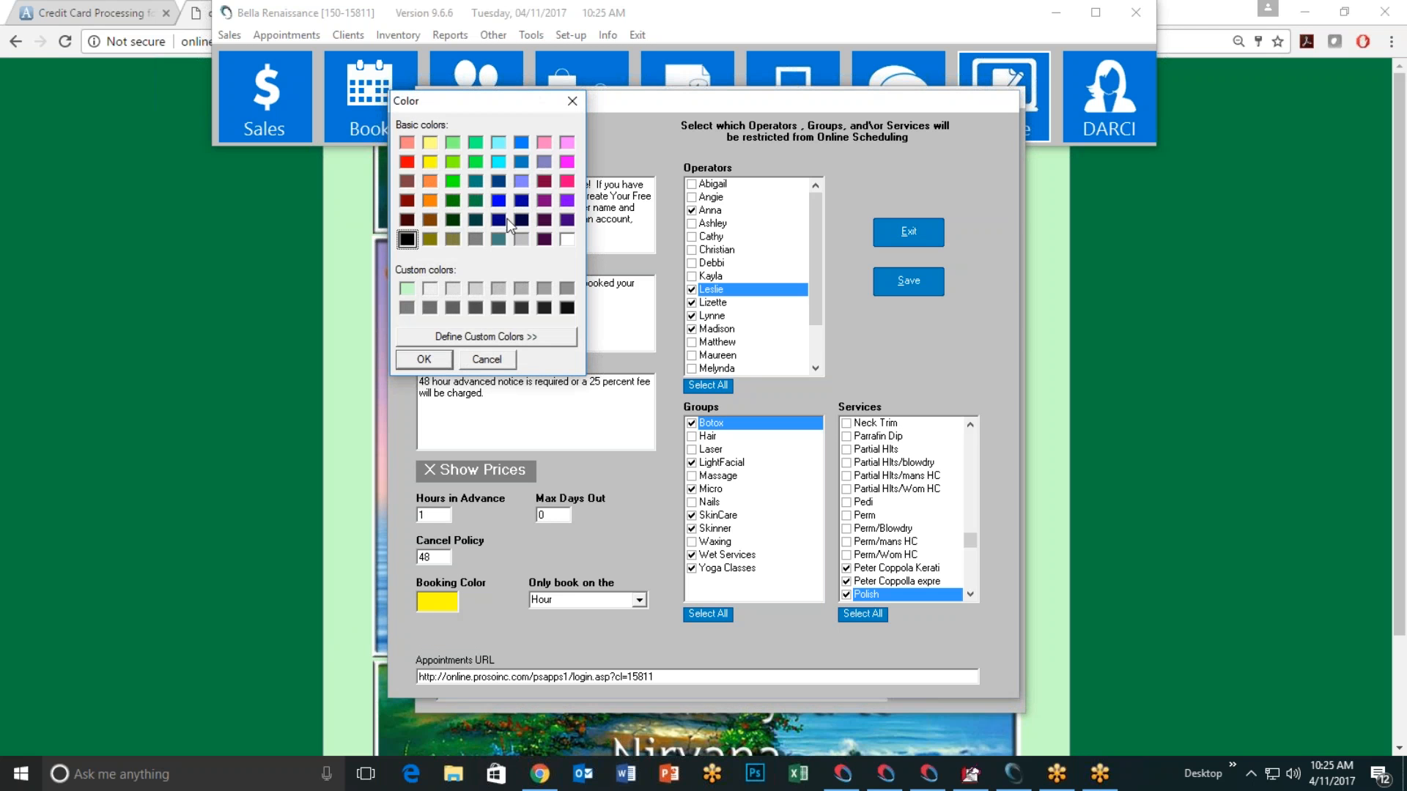
left_click(430, 162)
left_click(425, 360)
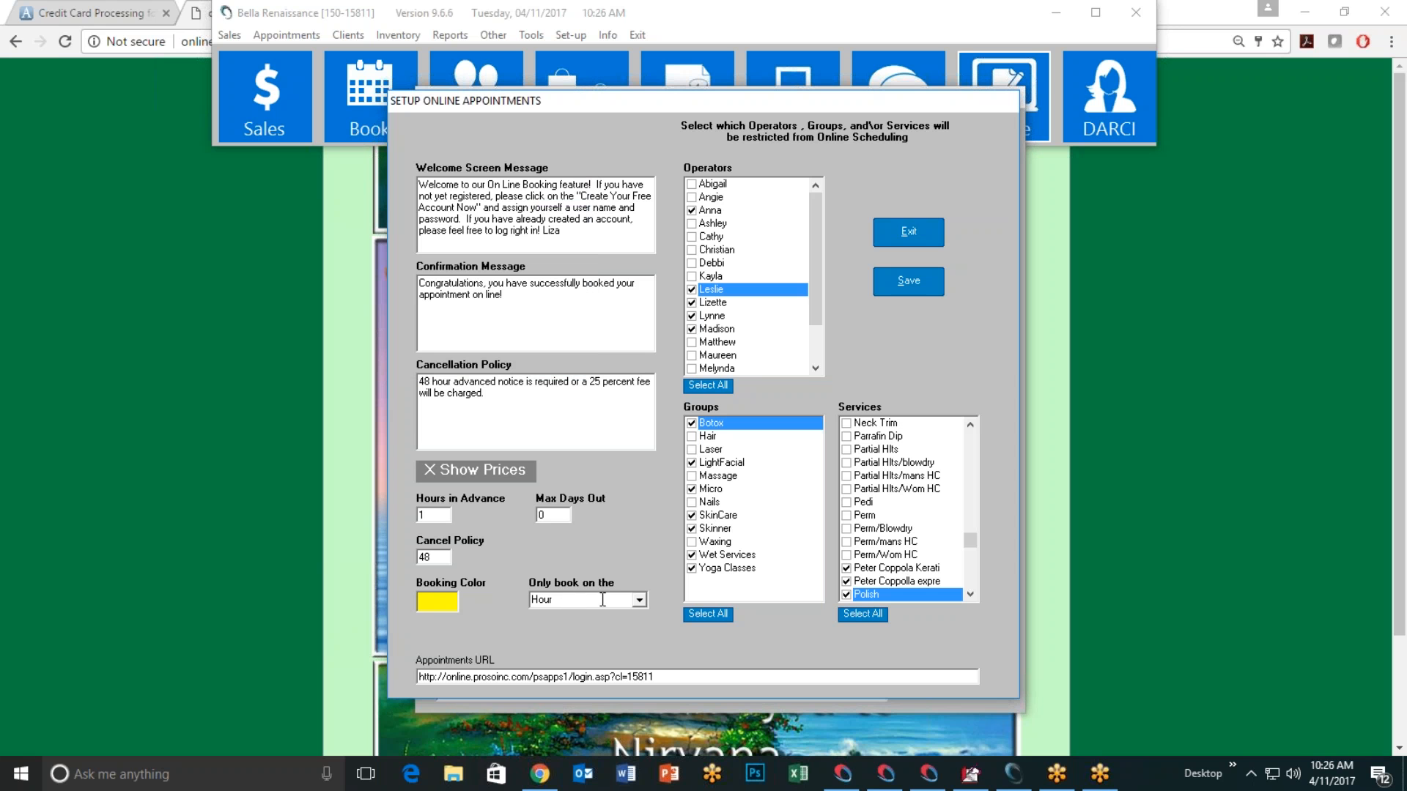
Step: Review the booking time increment options and leave 'Only book on the' set to Hour
left_click(643, 606)
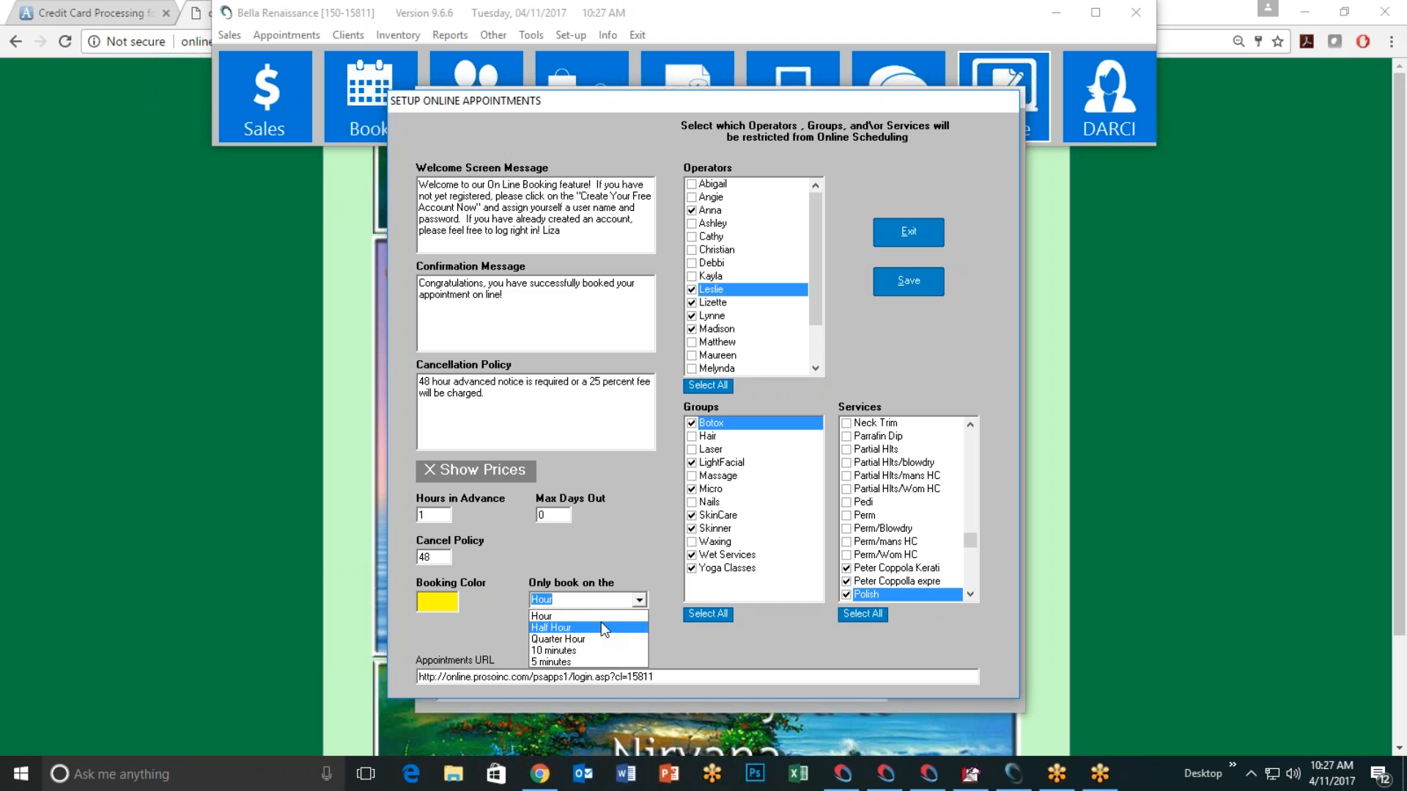
left_click(600, 535)
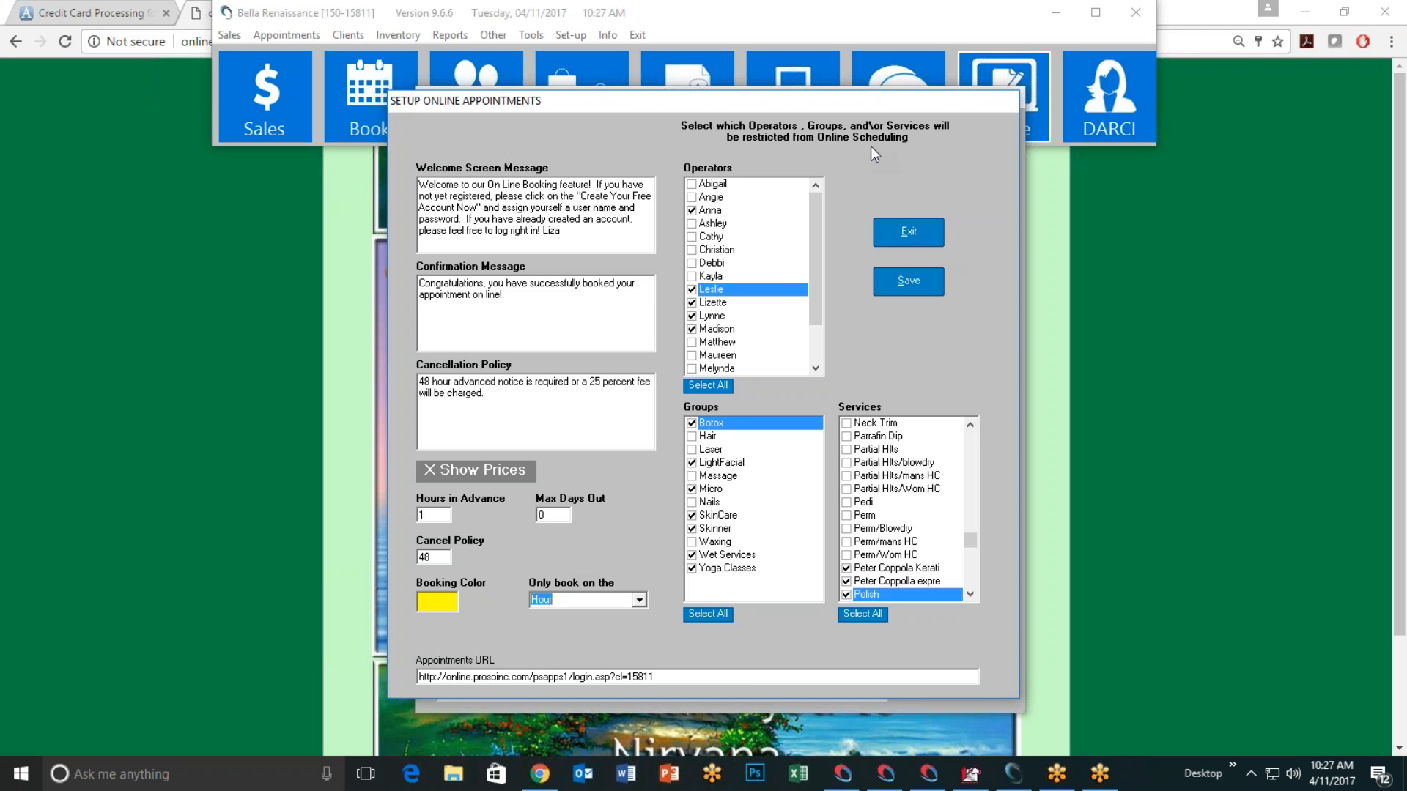
Step: Review the Operators and Services lists, then save and close Setup Online Appointments
mouse_move(816, 211)
left_mouse_down()
mouse_move(810, 273)
mouse_move(815, 209)
left_mouse_up()
left_click_drag(814, 307, 814, 250)
left_click_drag(972, 540, 971, 434)
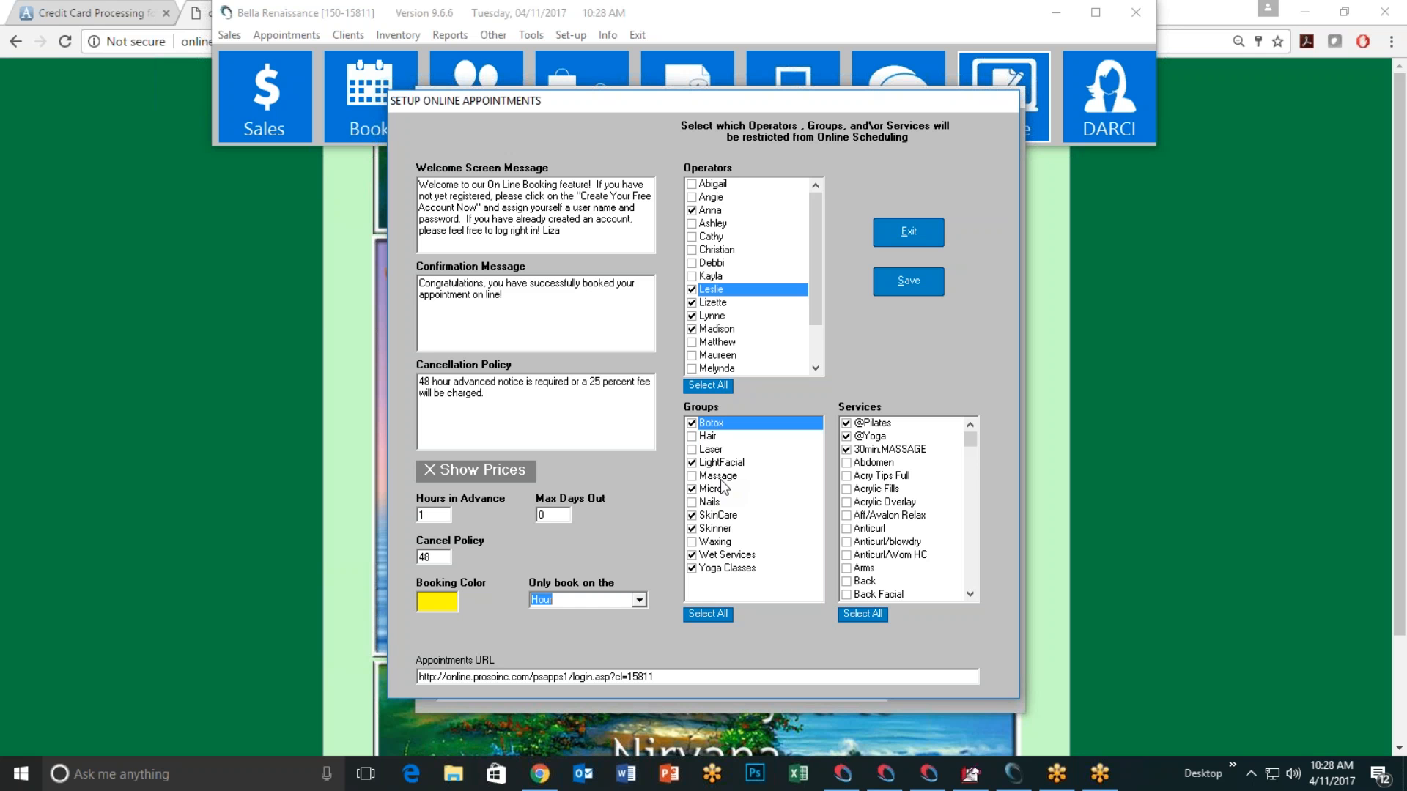
left_click_drag(972, 443, 974, 525)
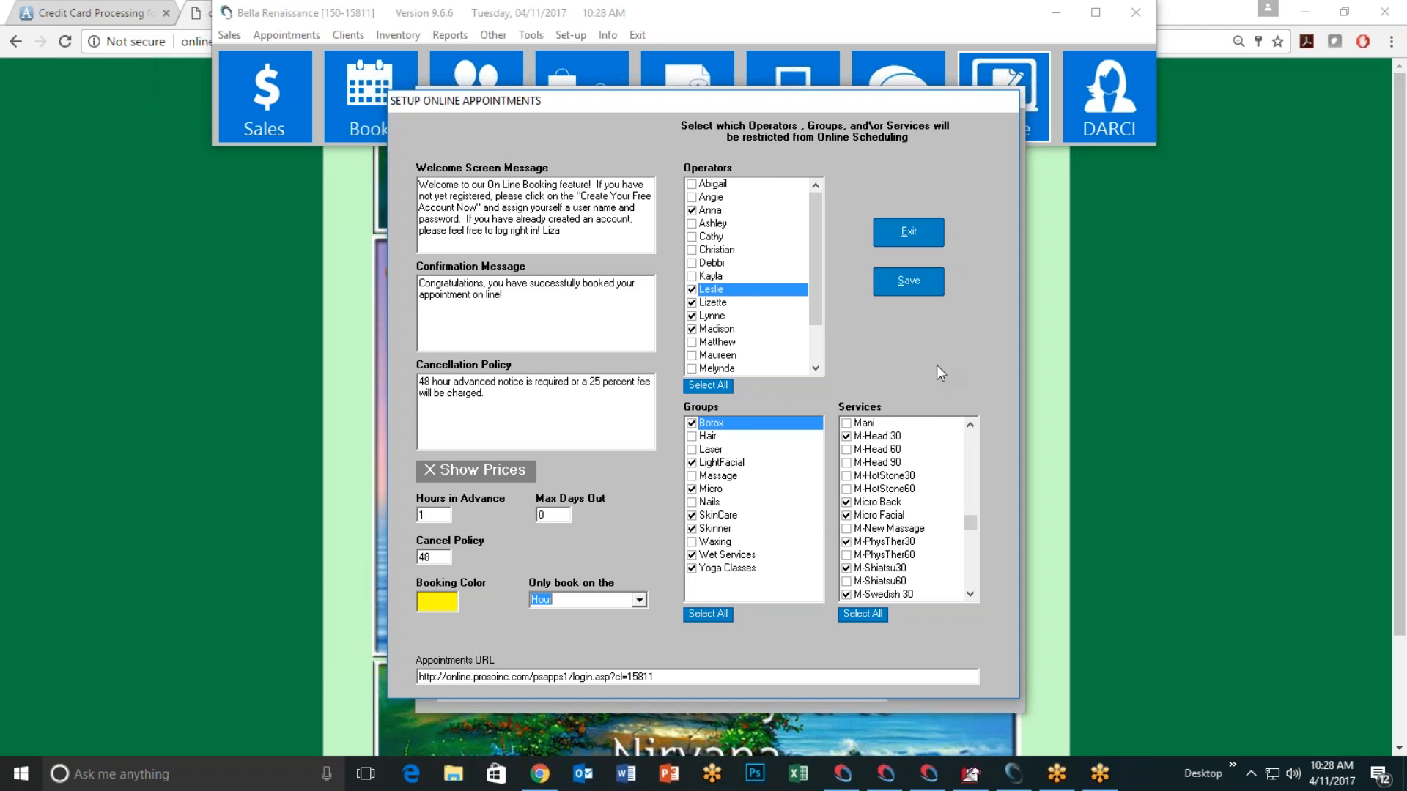
left_click(915, 280)
left_click(744, 437)
left_click(896, 231)
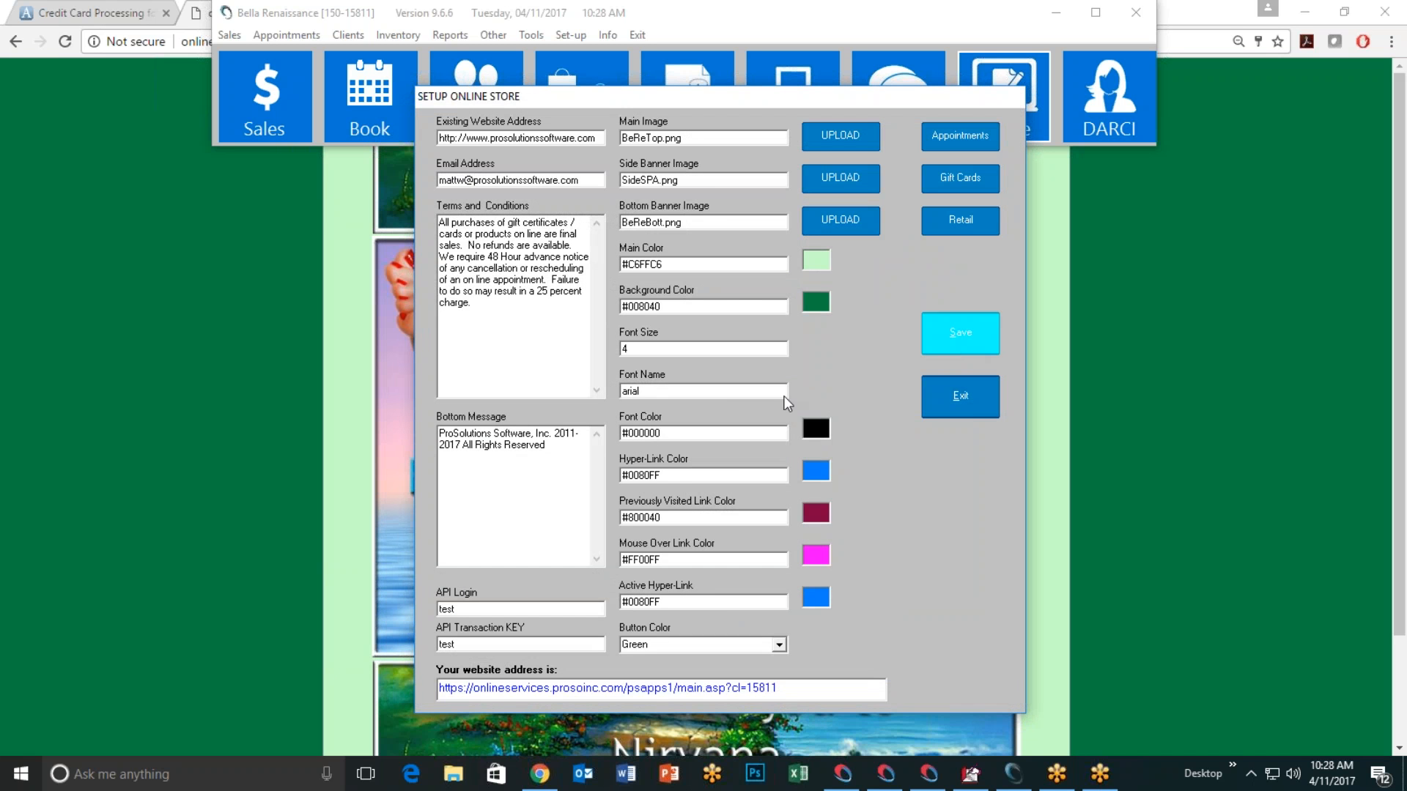
Step: Save and close Setup Online Store, returning to the booking login page
left_click(960, 332)
left_click(744, 439)
left_click(974, 399)
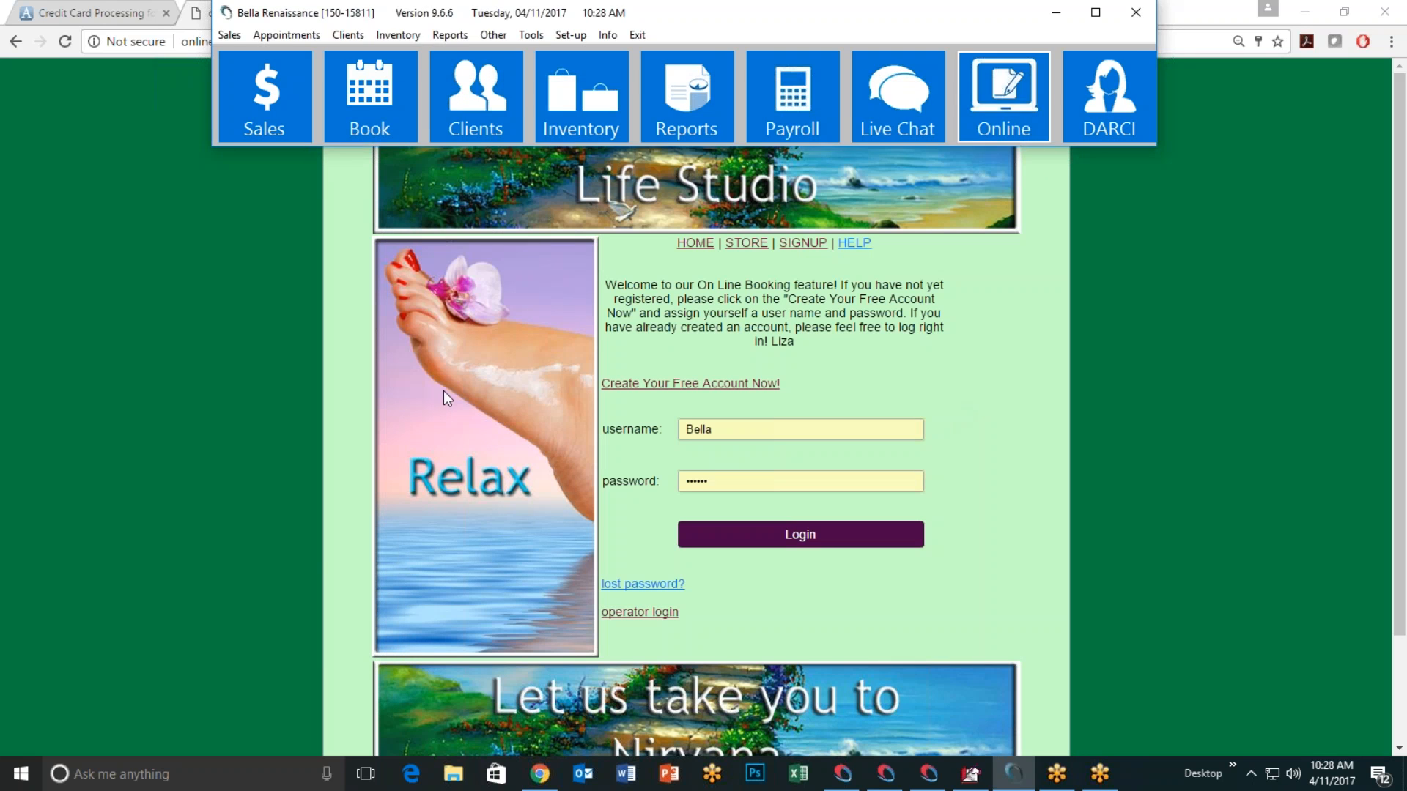
left_click(200, 359)
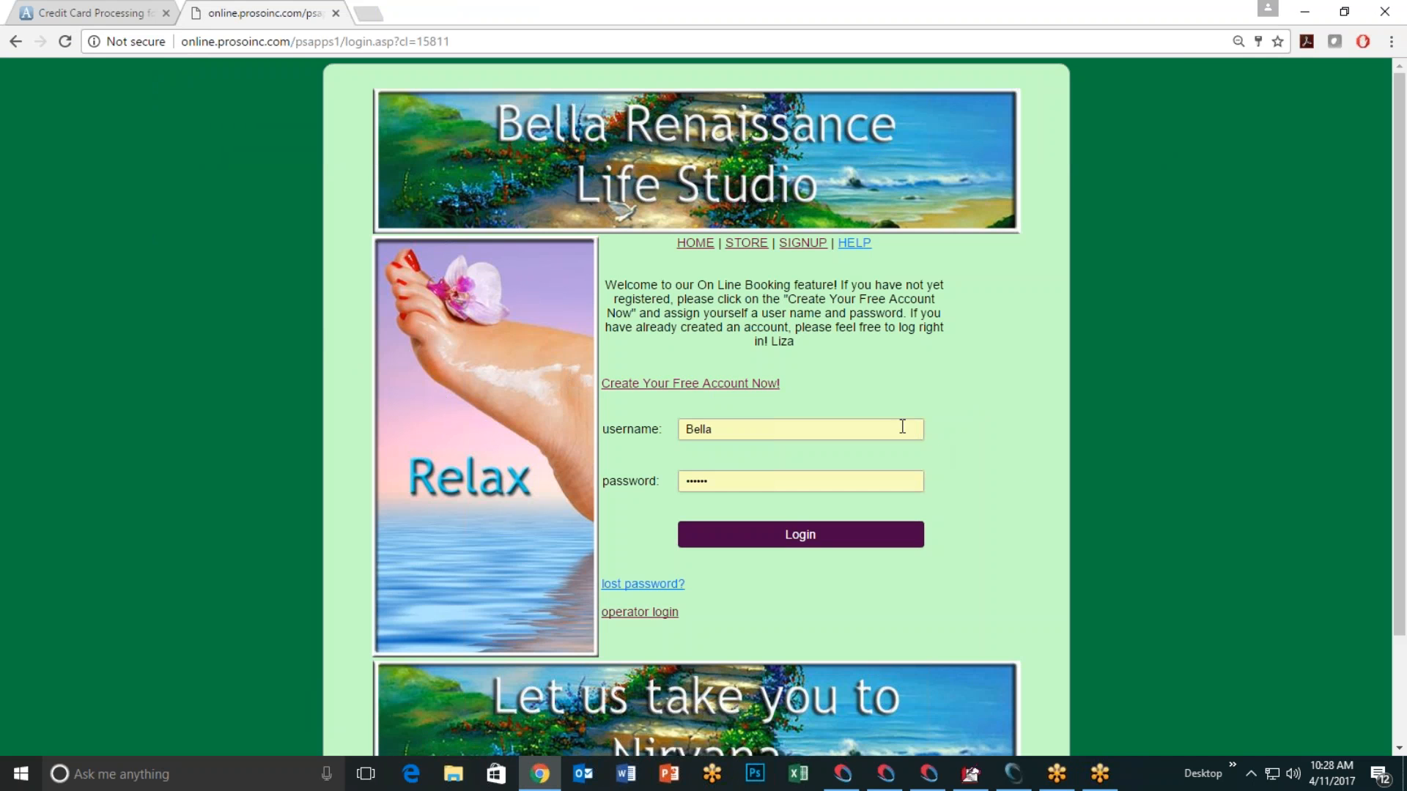
Step: Log in to the online booking site with the saved credentials and open the service groups list
left_click(719, 432)
left_click(718, 483)
left_click(685, 542)
left_click(683, 534)
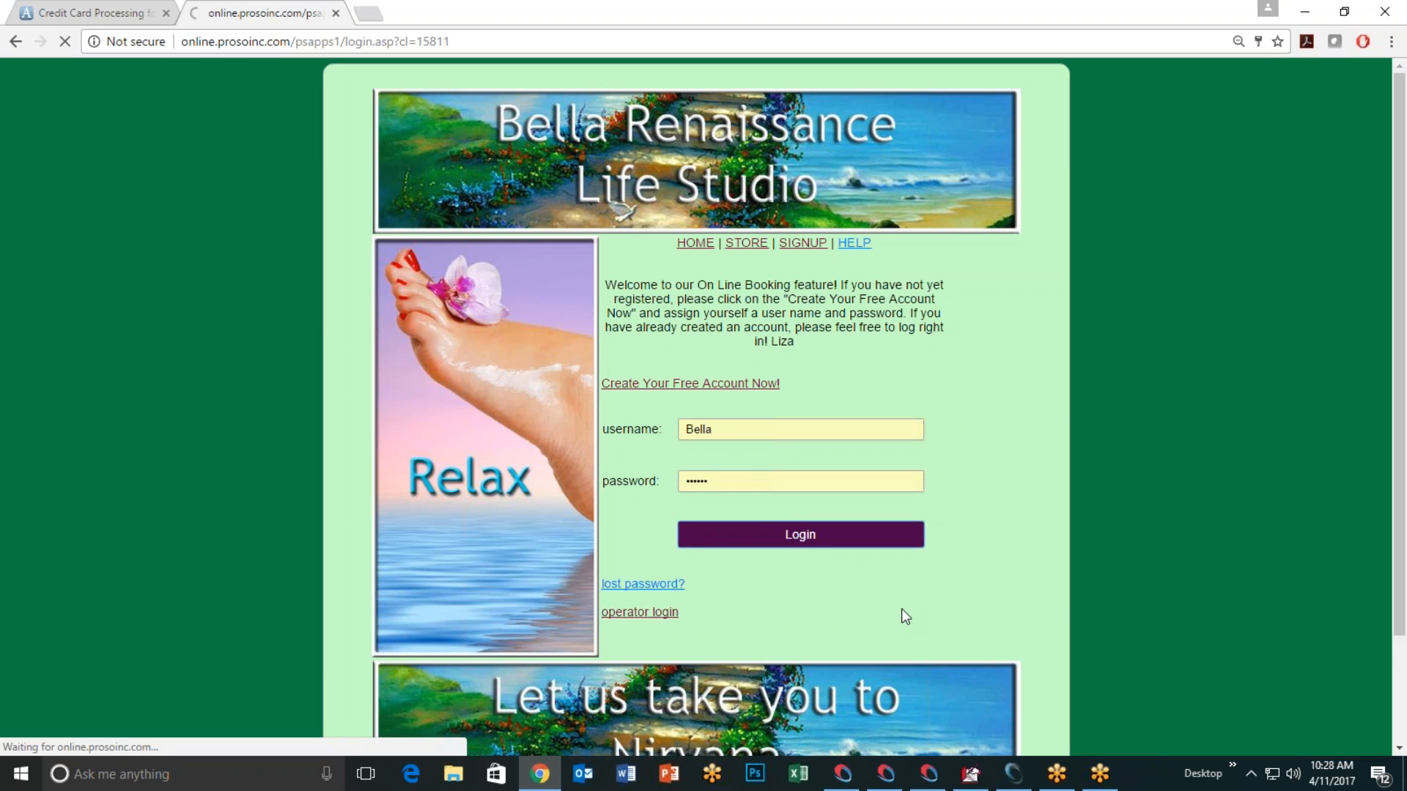
left_click(818, 376)
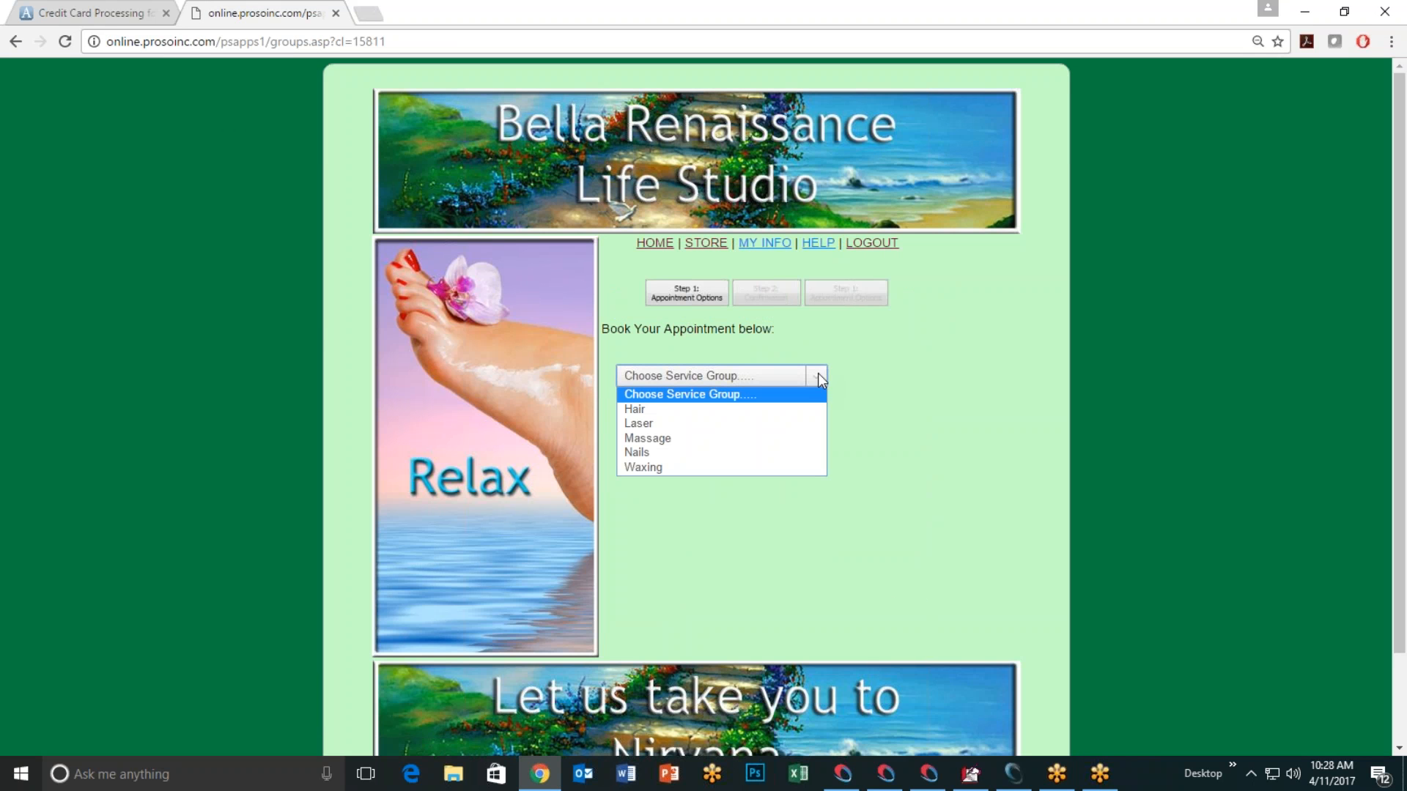
Step: Choose the Massage group's M-Swedish 60 service and pick the therapist
left_click(742, 440)
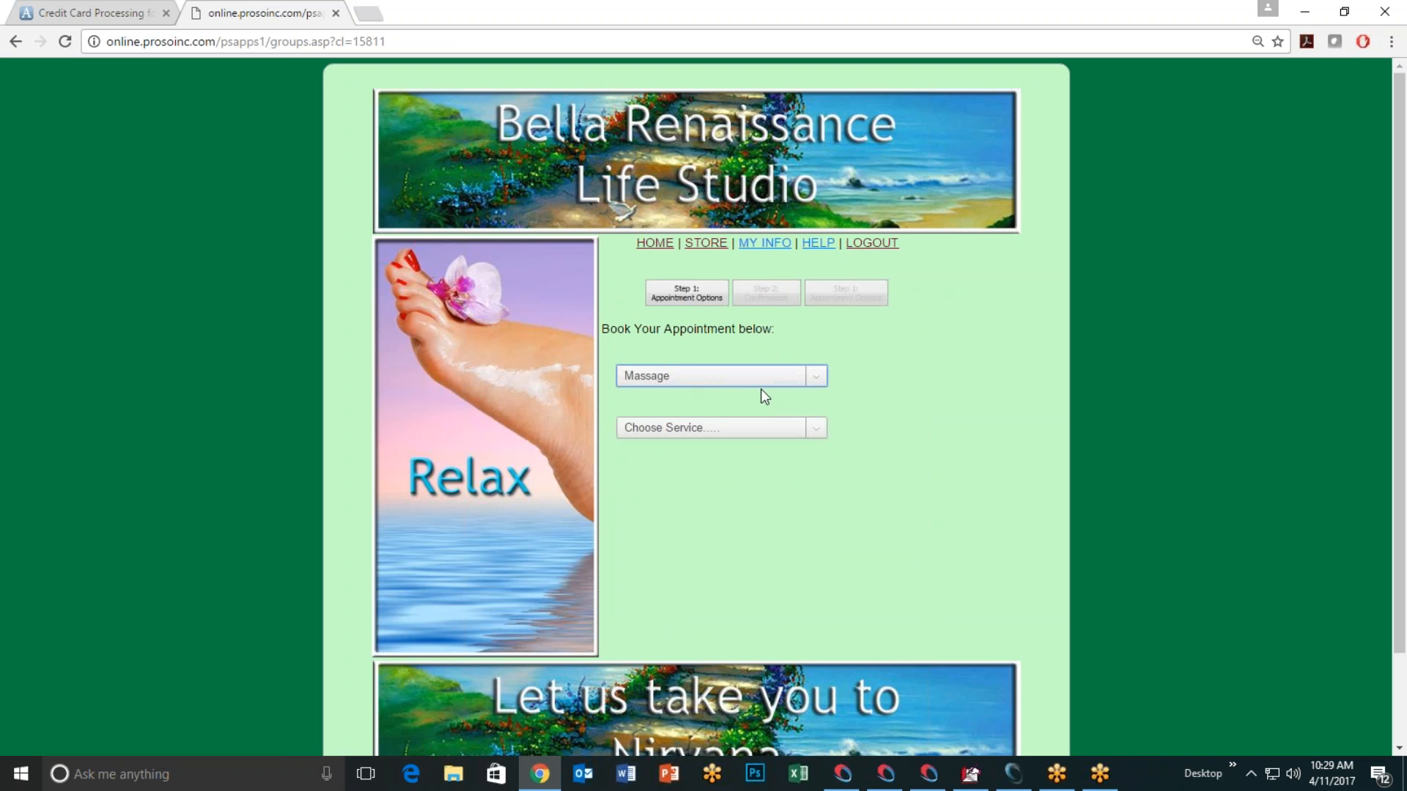
left_click(812, 429)
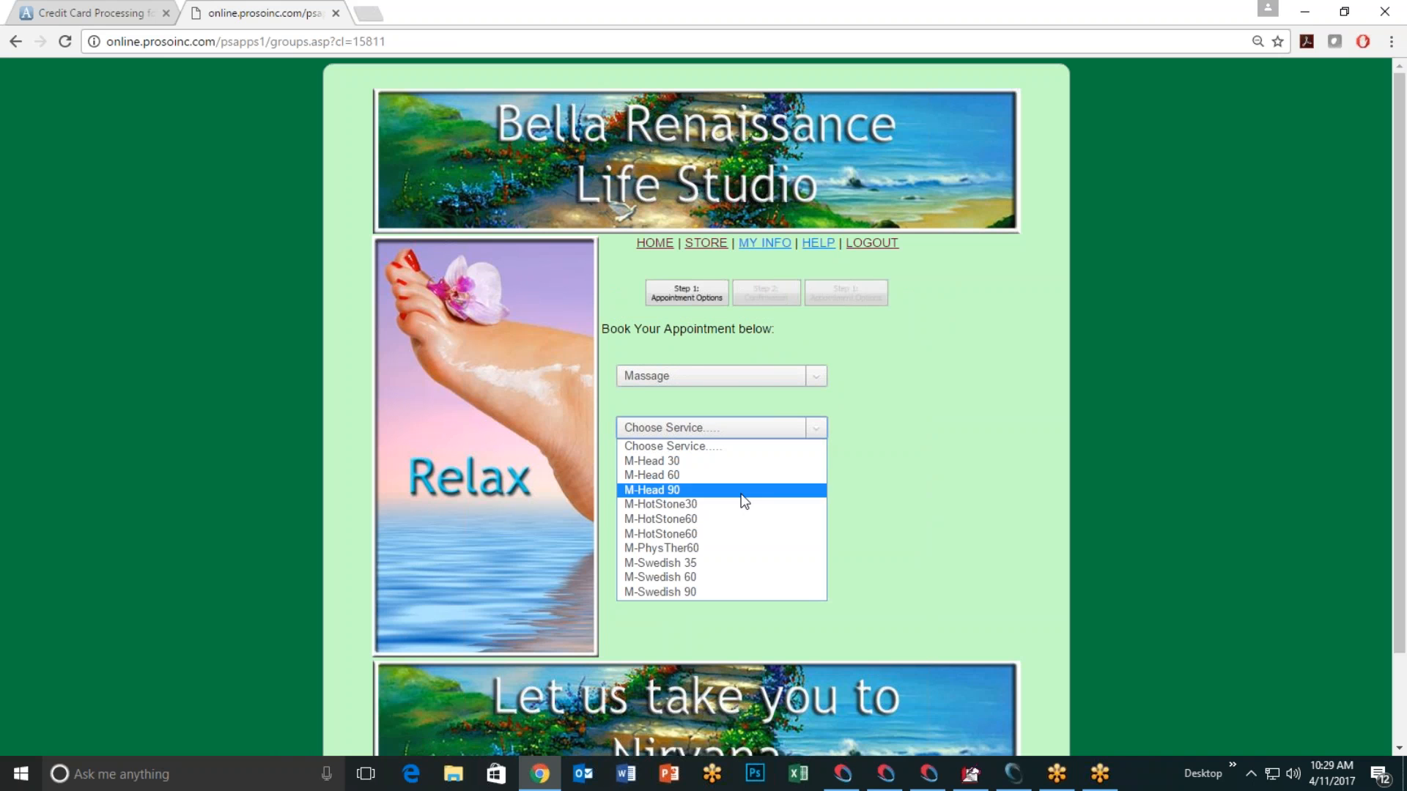
left_click(725, 577)
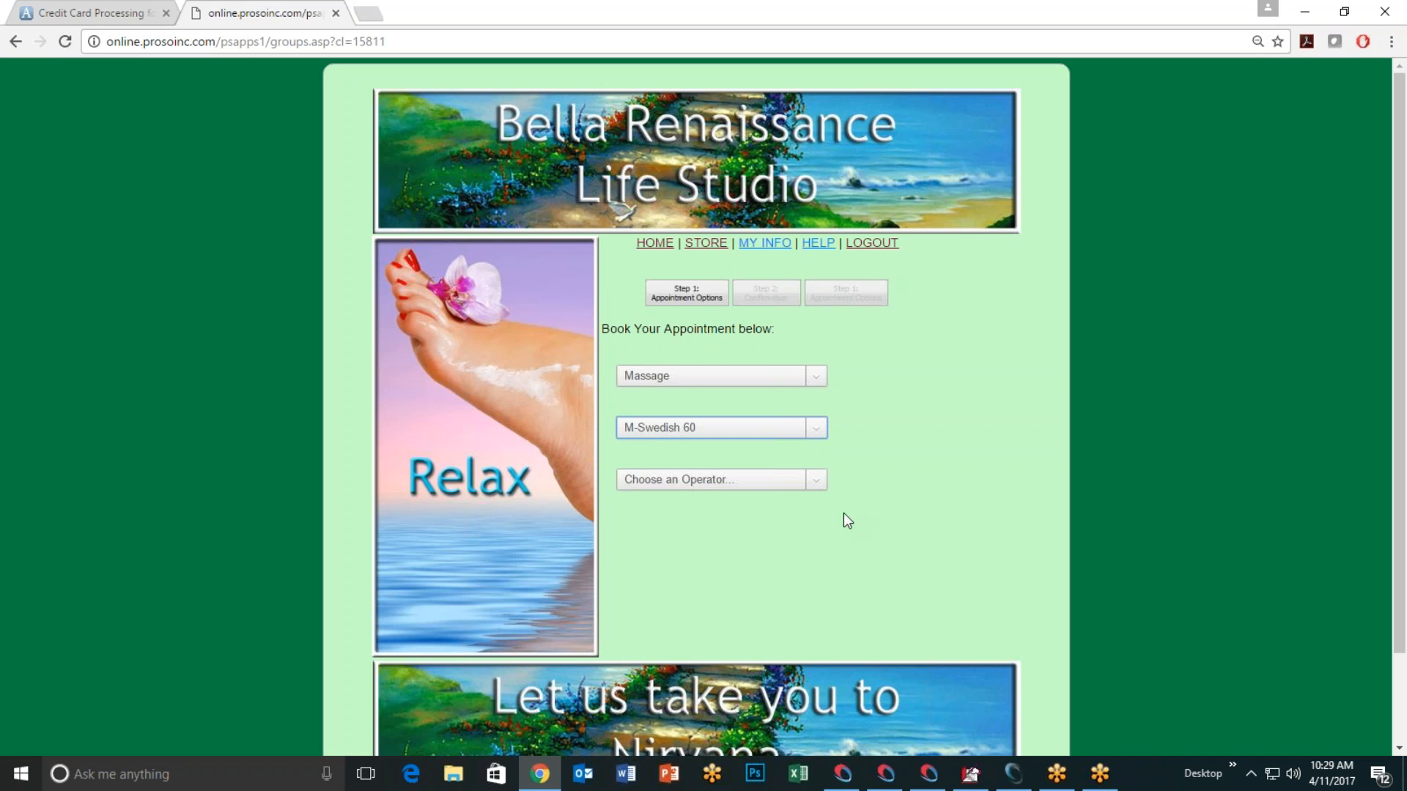
left_click(822, 479)
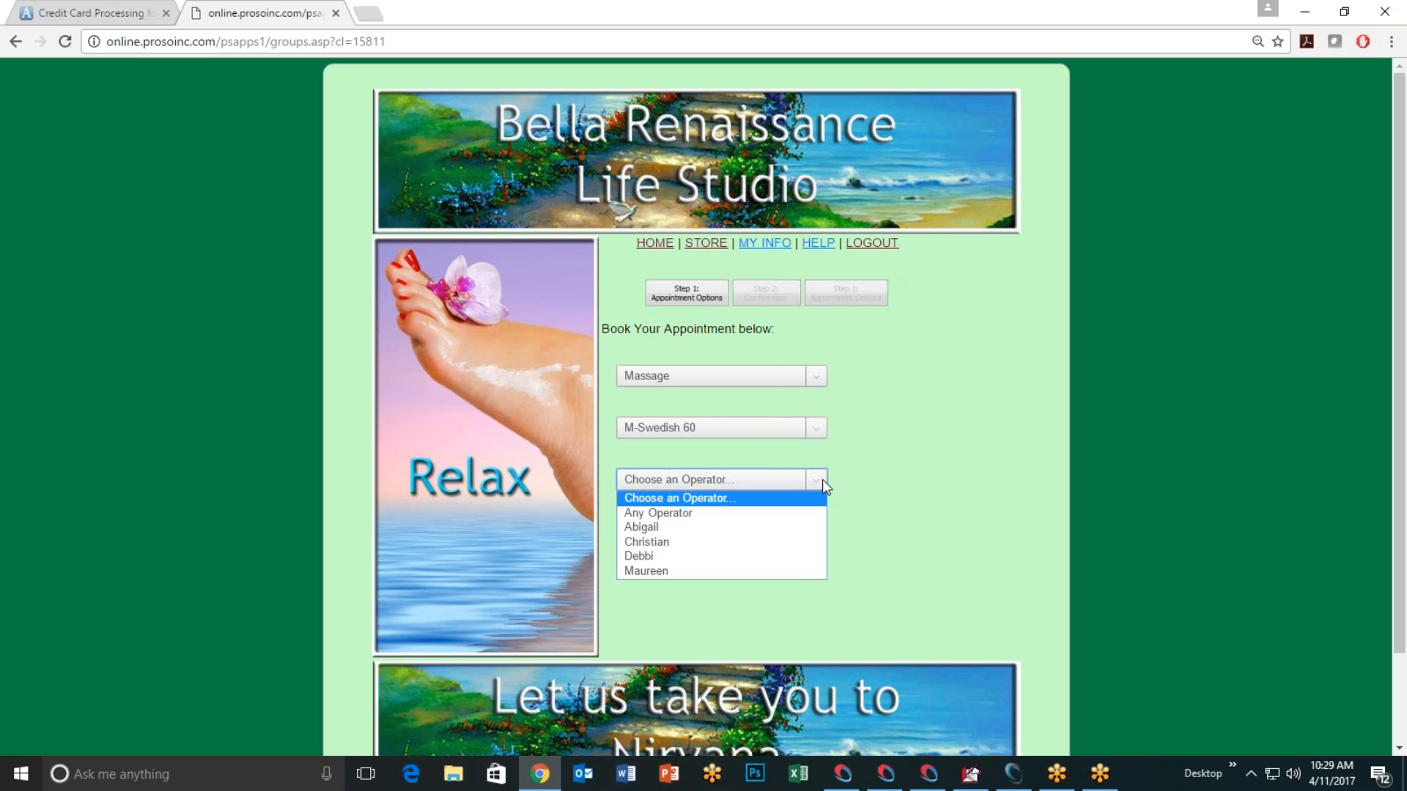
left_click(754, 557)
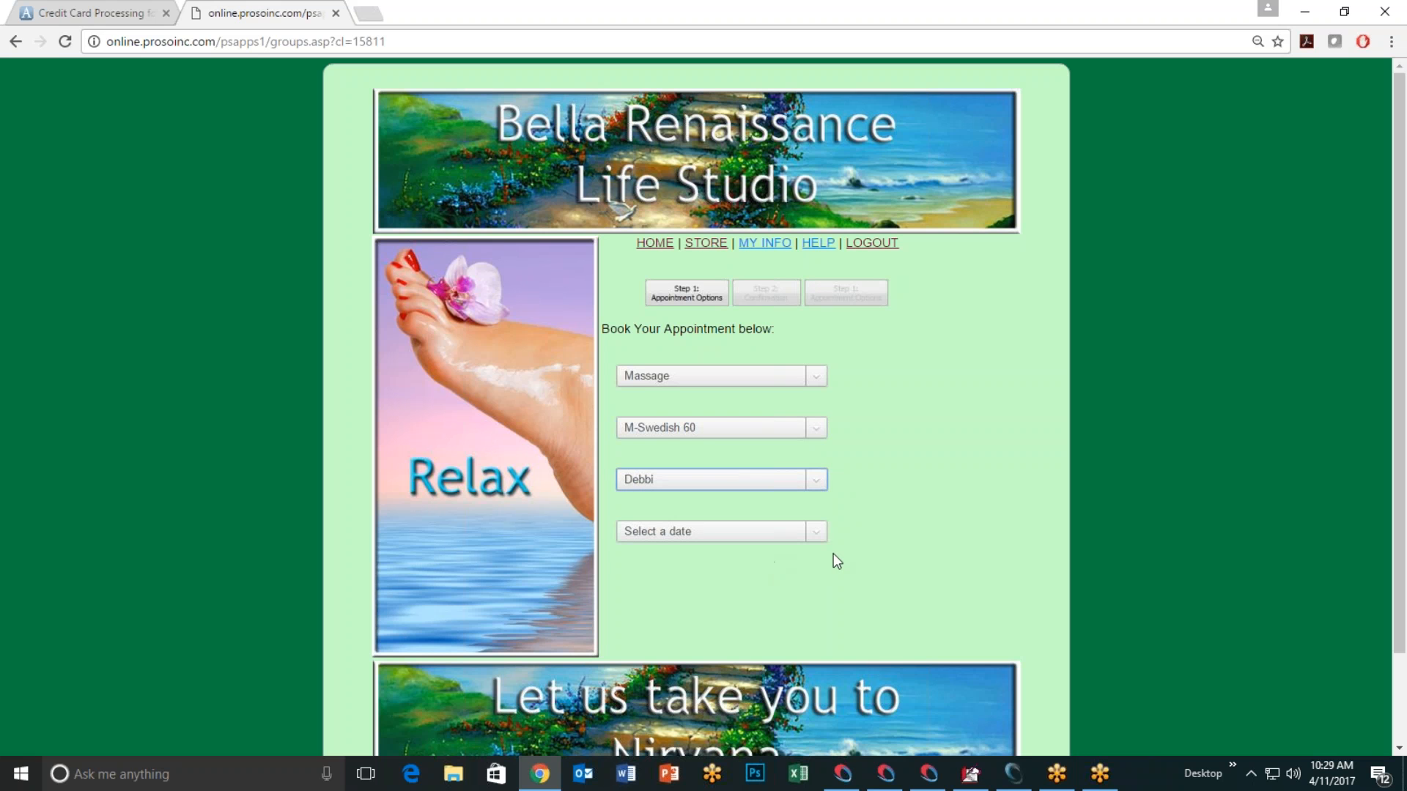
Step: Pick 04/12/2017, select the 6:00PM slot, and continue to the confirmation page
left_click(819, 532)
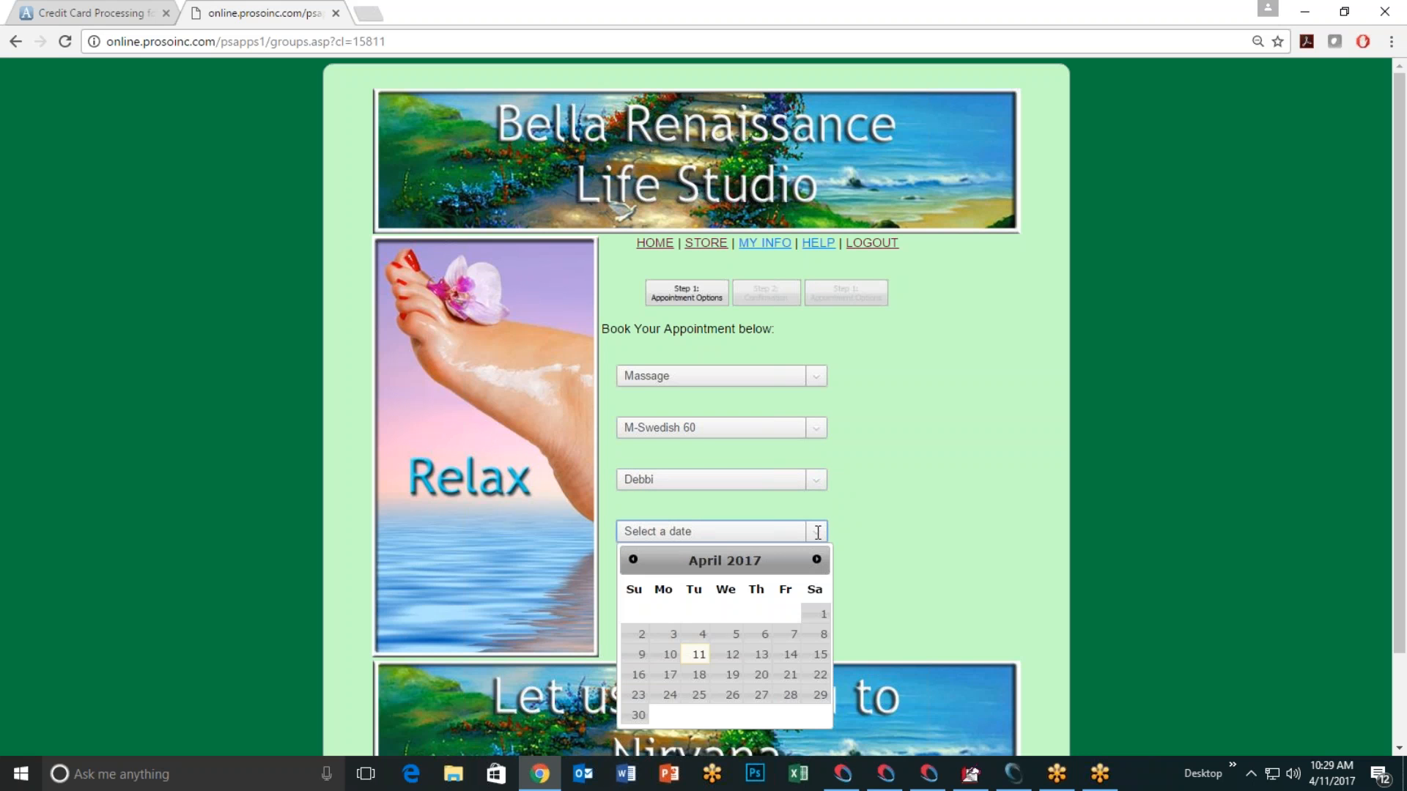
left_click(733, 655)
left_click(672, 568)
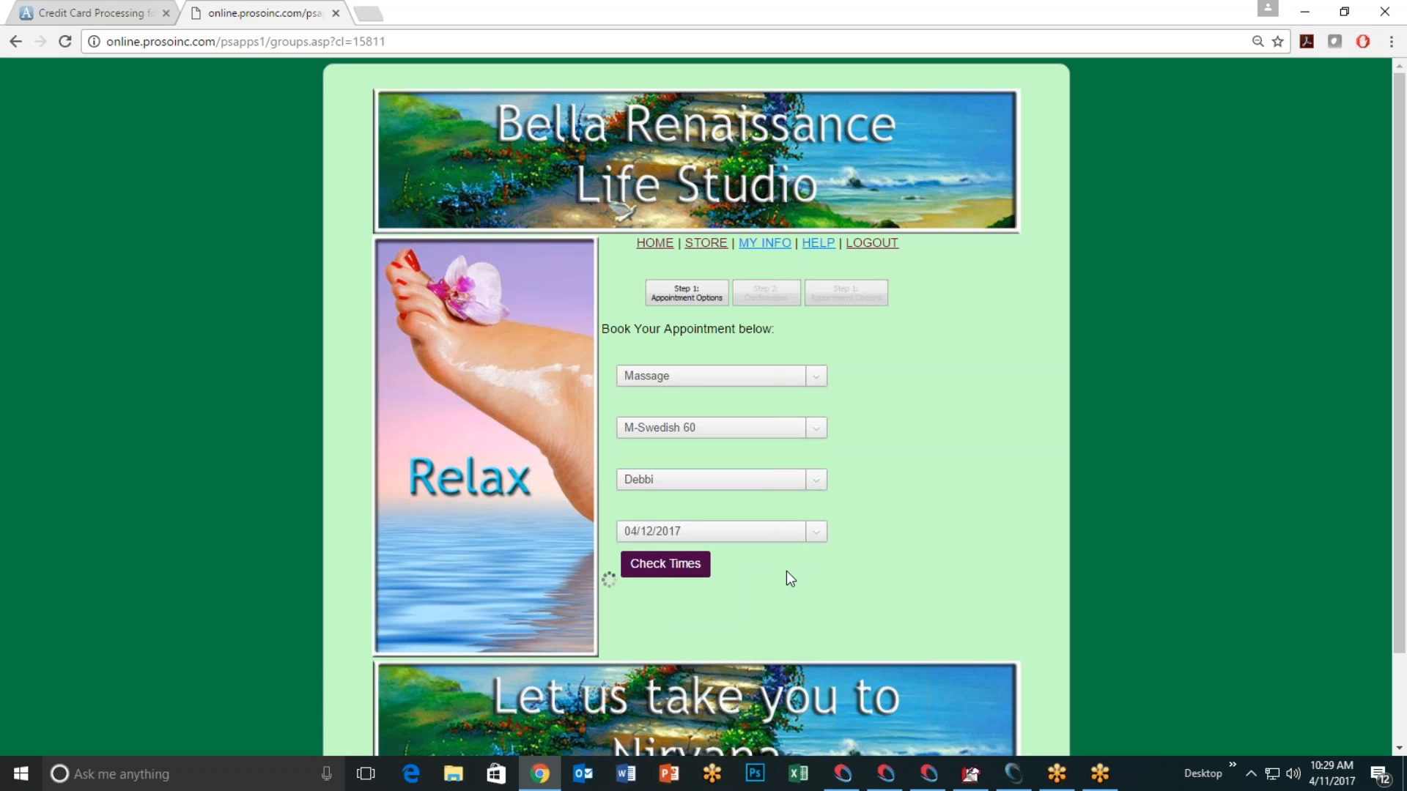
left_click(816, 598)
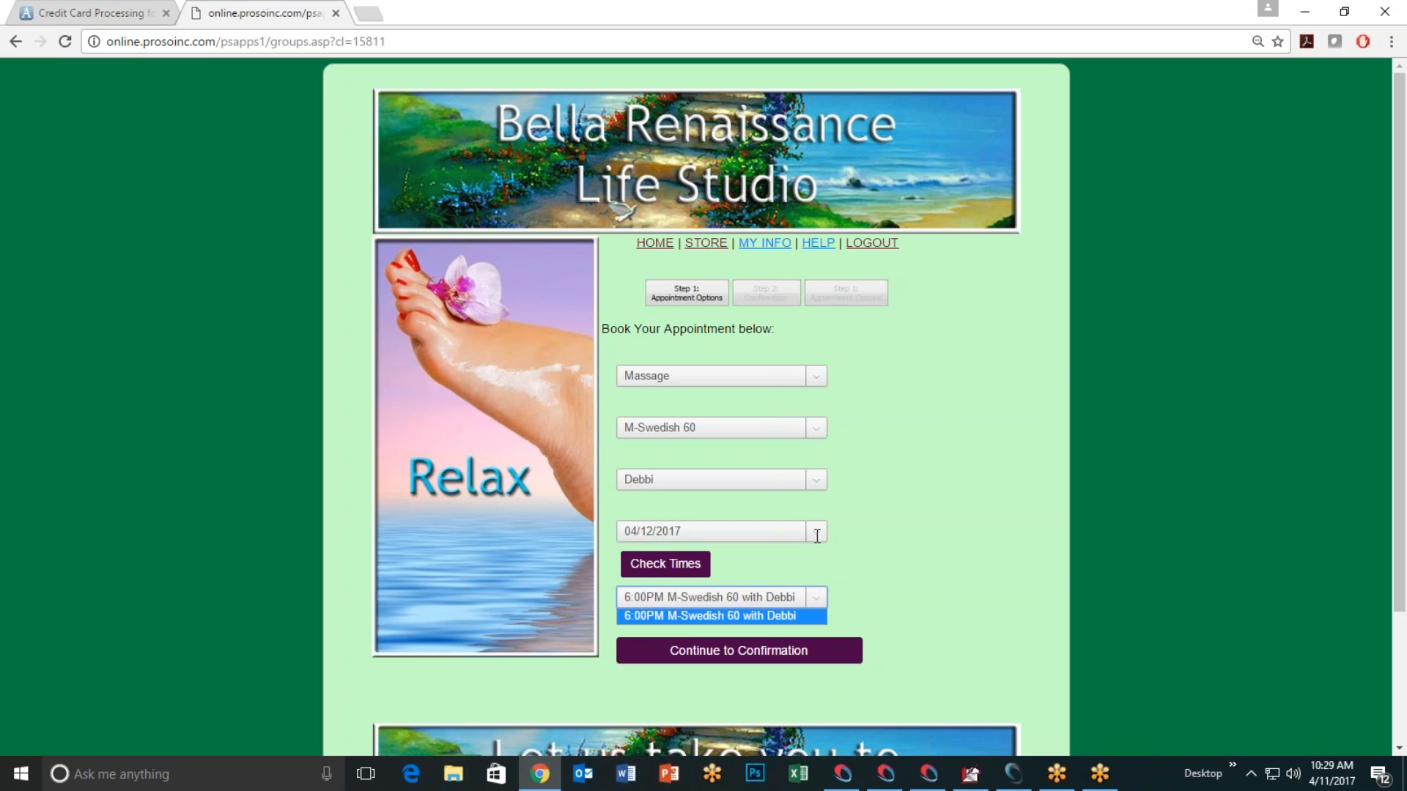
left_click(705, 615)
left_click(733, 654)
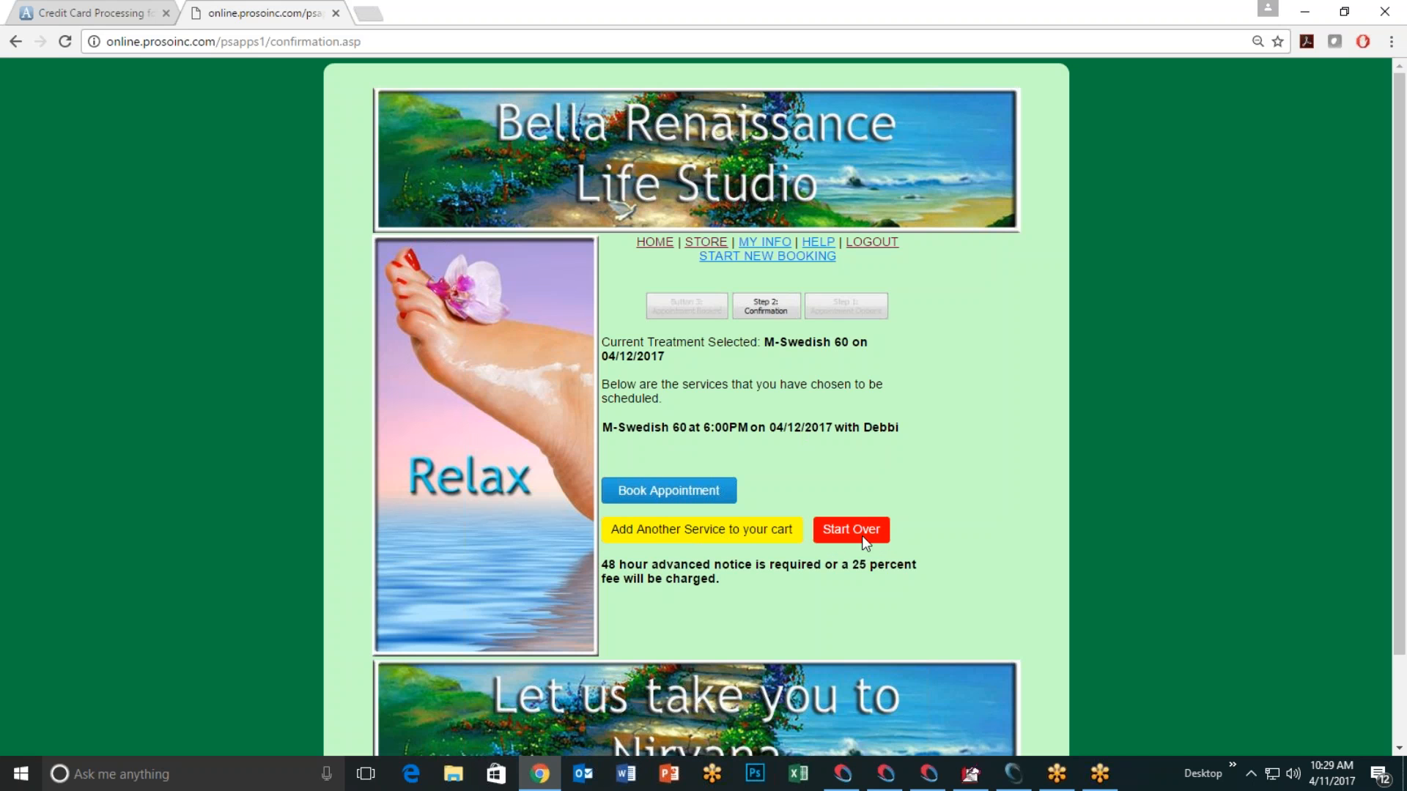
Step: Book the M-Swedish 60 appointment, then switch to the salon's appointment book
left_click(671, 489)
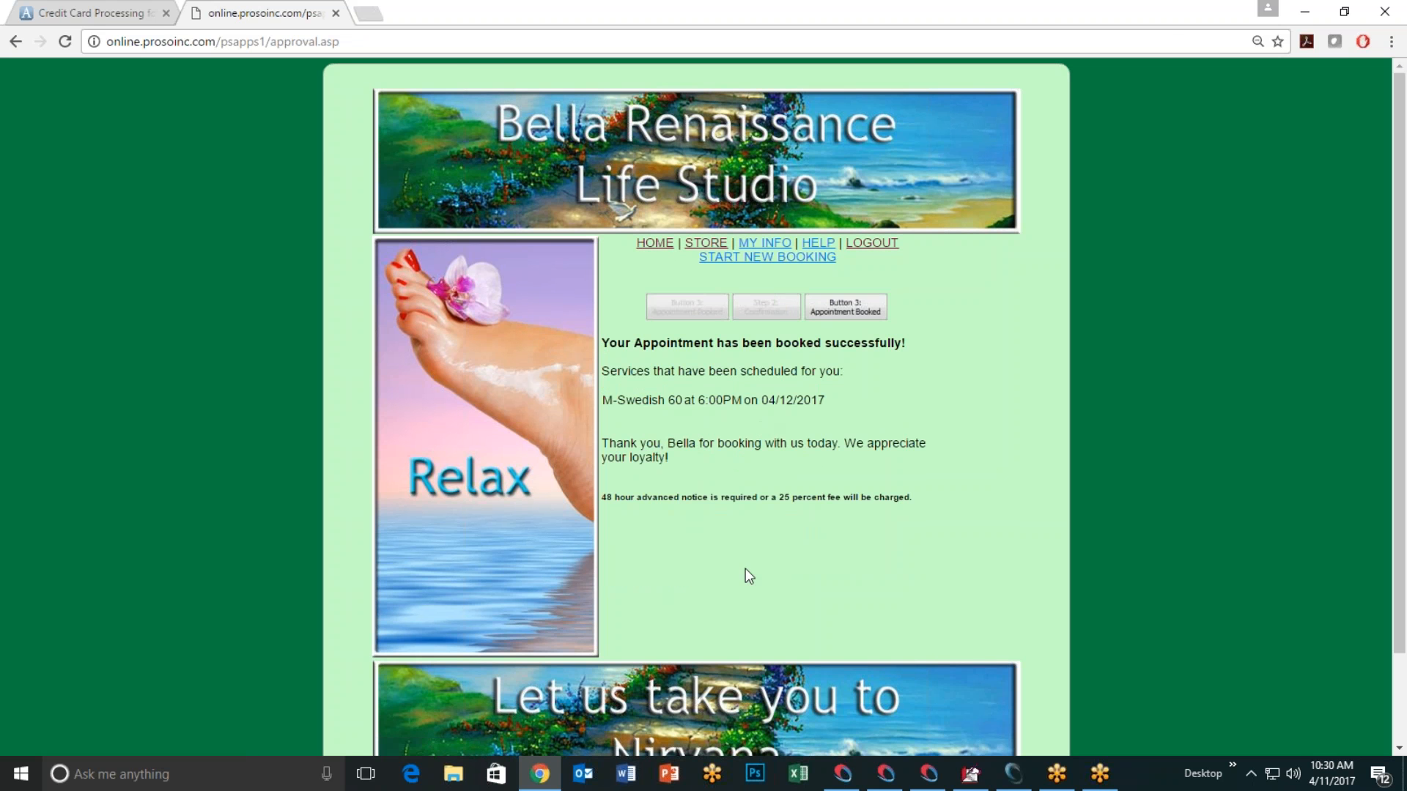
left_click(1021, 781)
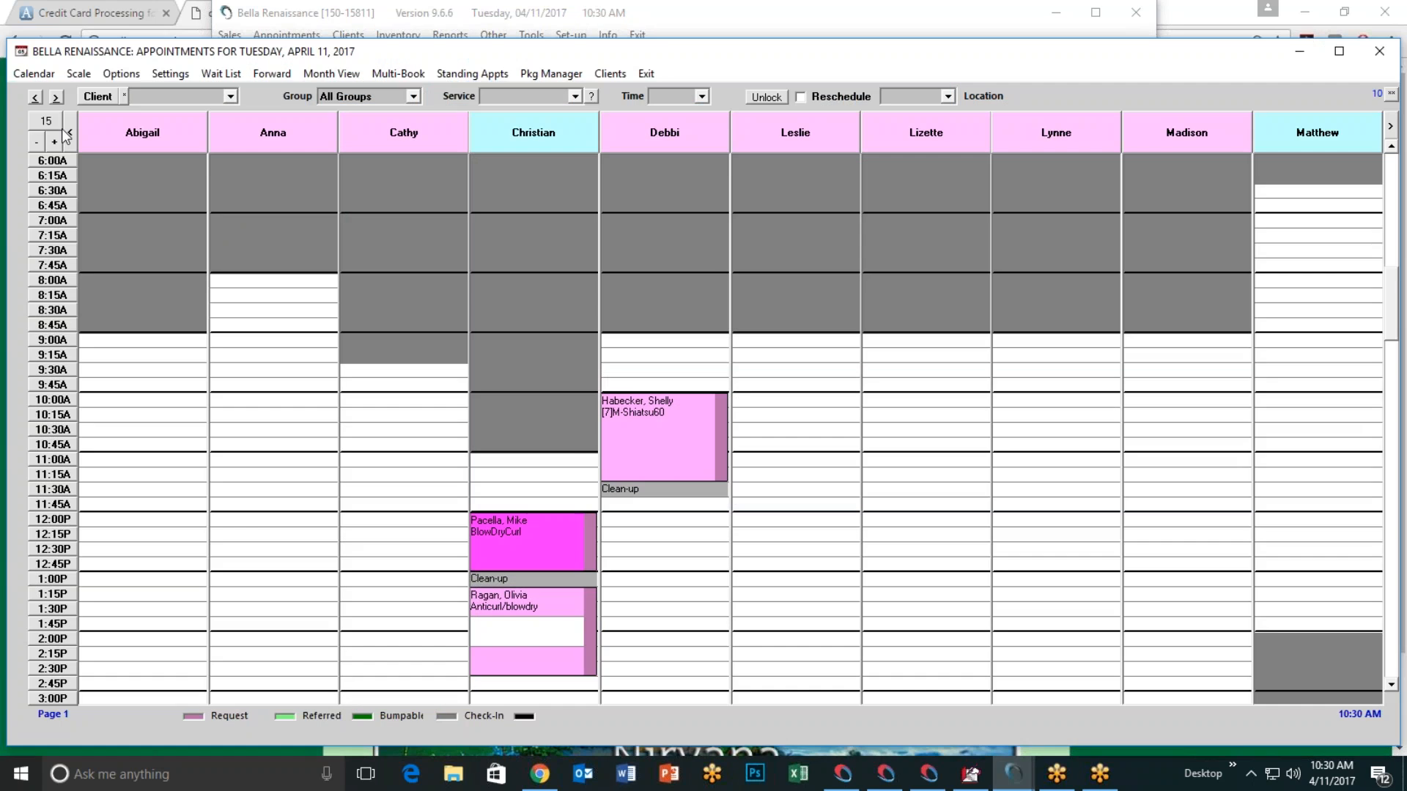
Step: Advance to Wednesday April 12, scroll down to the 6:00P web booking, and exit the appointment book
left_click(56, 98)
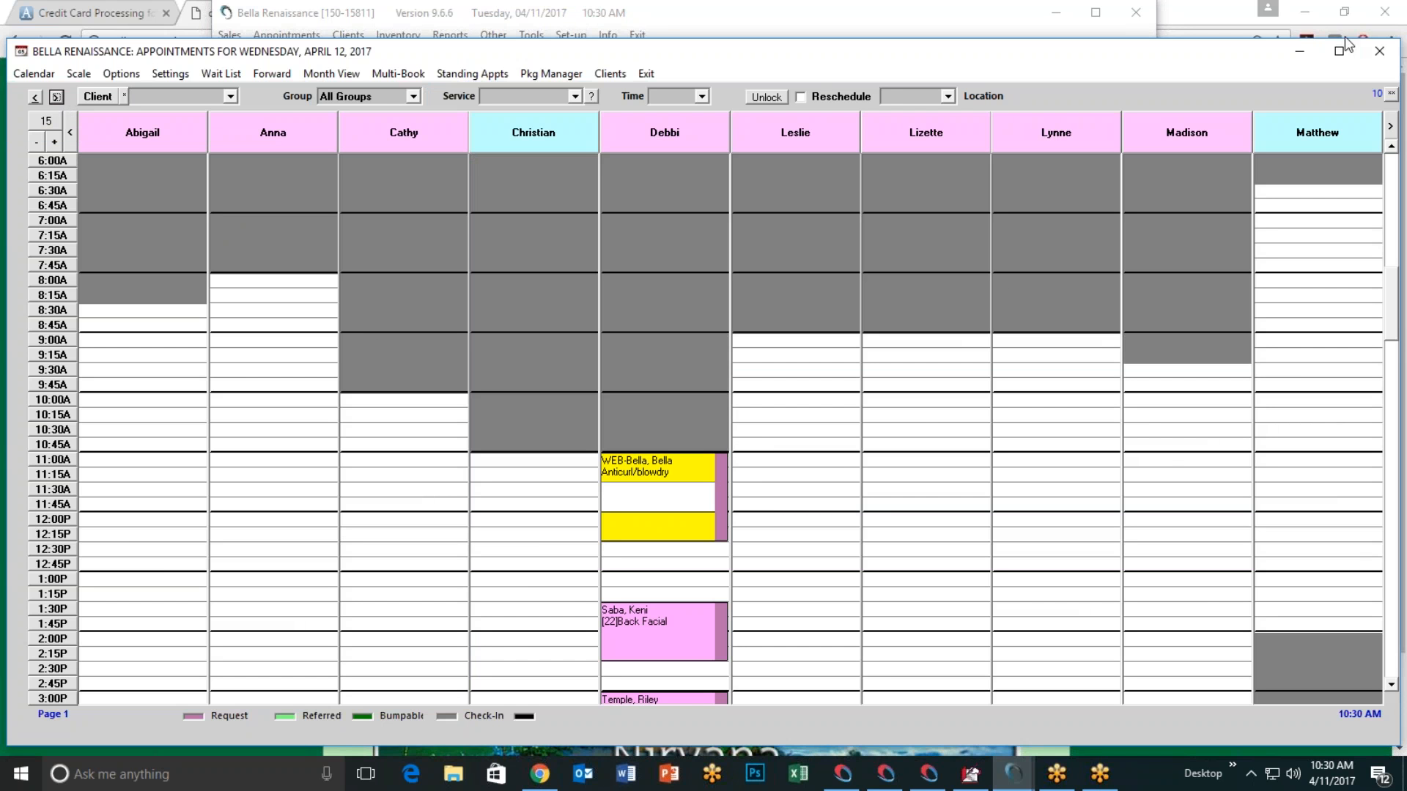
left_click(1391, 213)
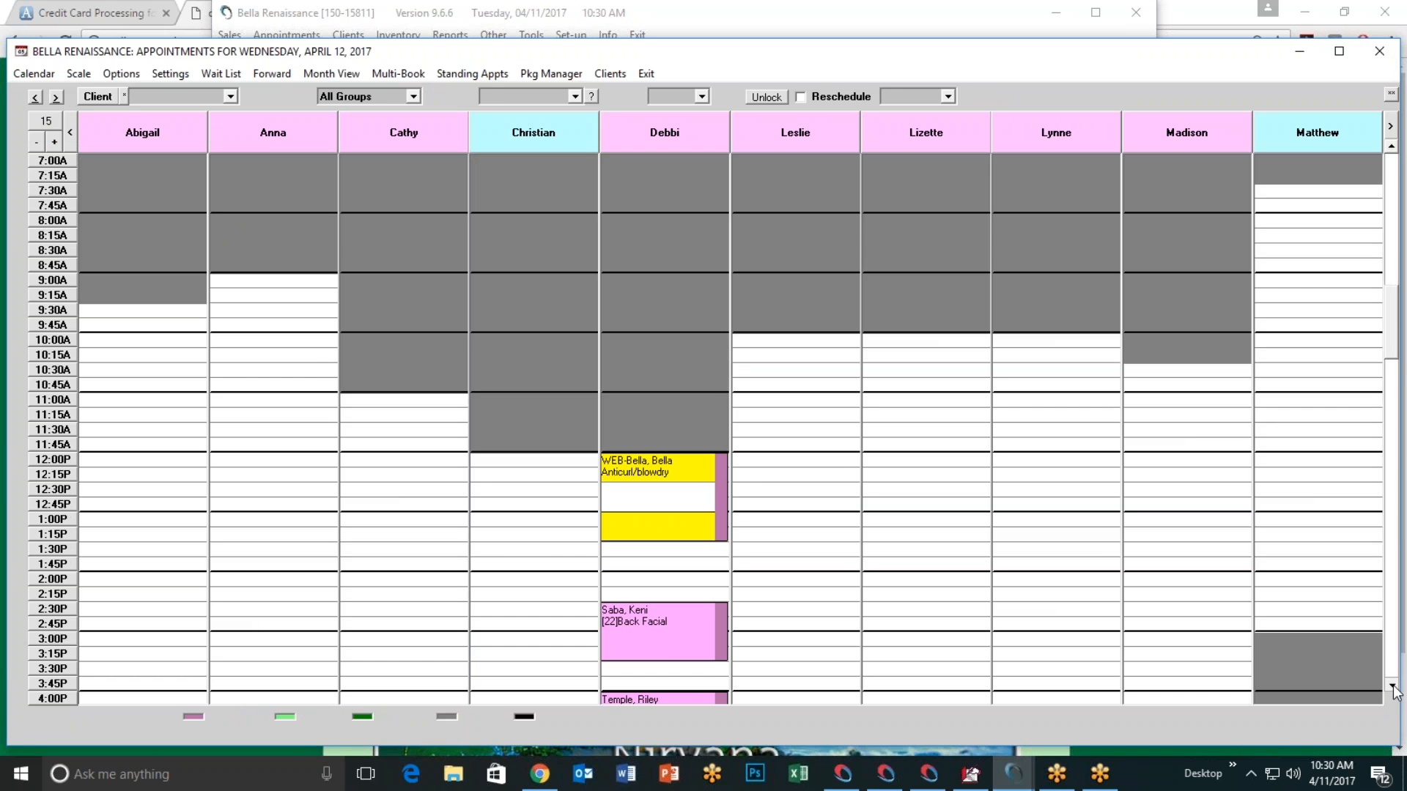
left_click(1391, 684)
left_click(1391, 685)
left_click(1391, 685)
left_click(1390, 684)
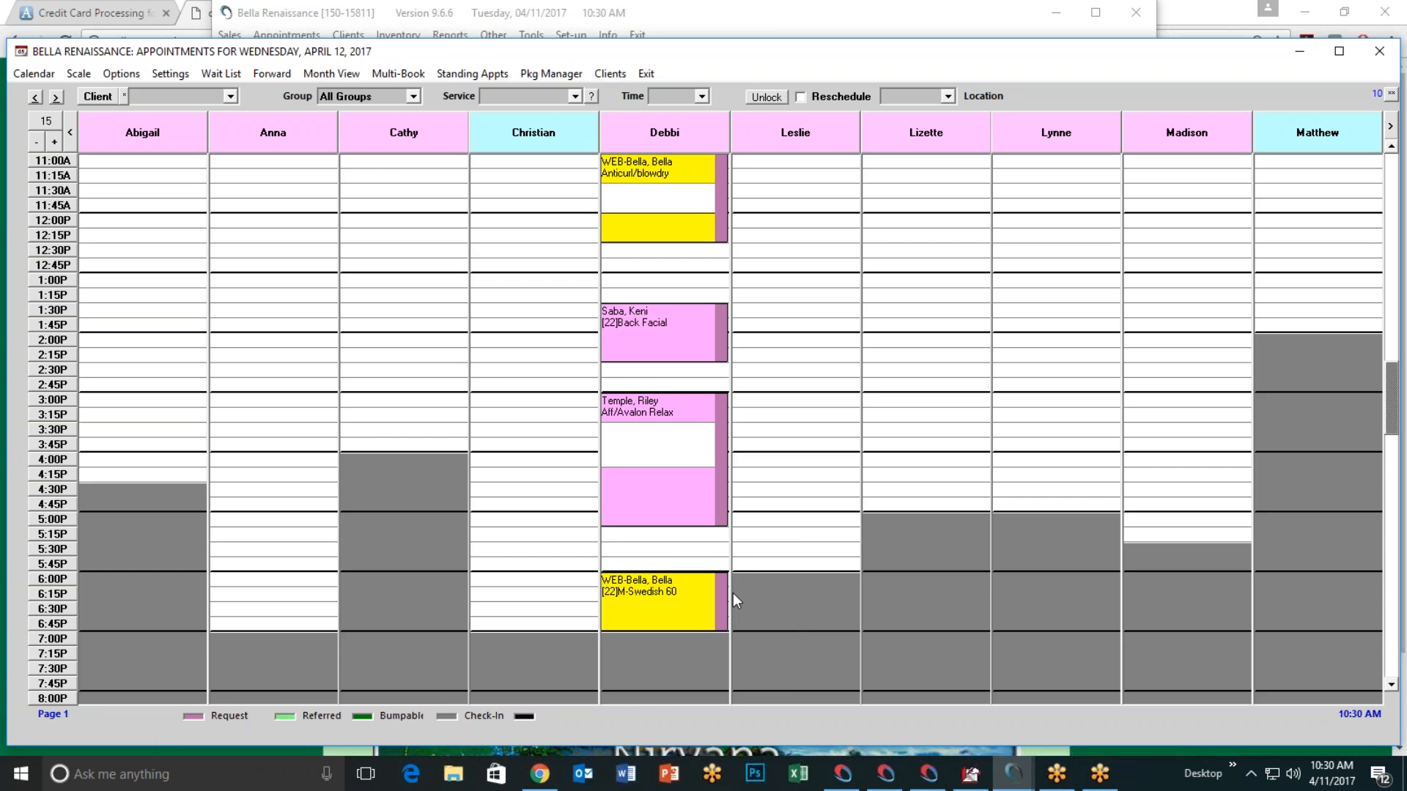
left_click(646, 73)
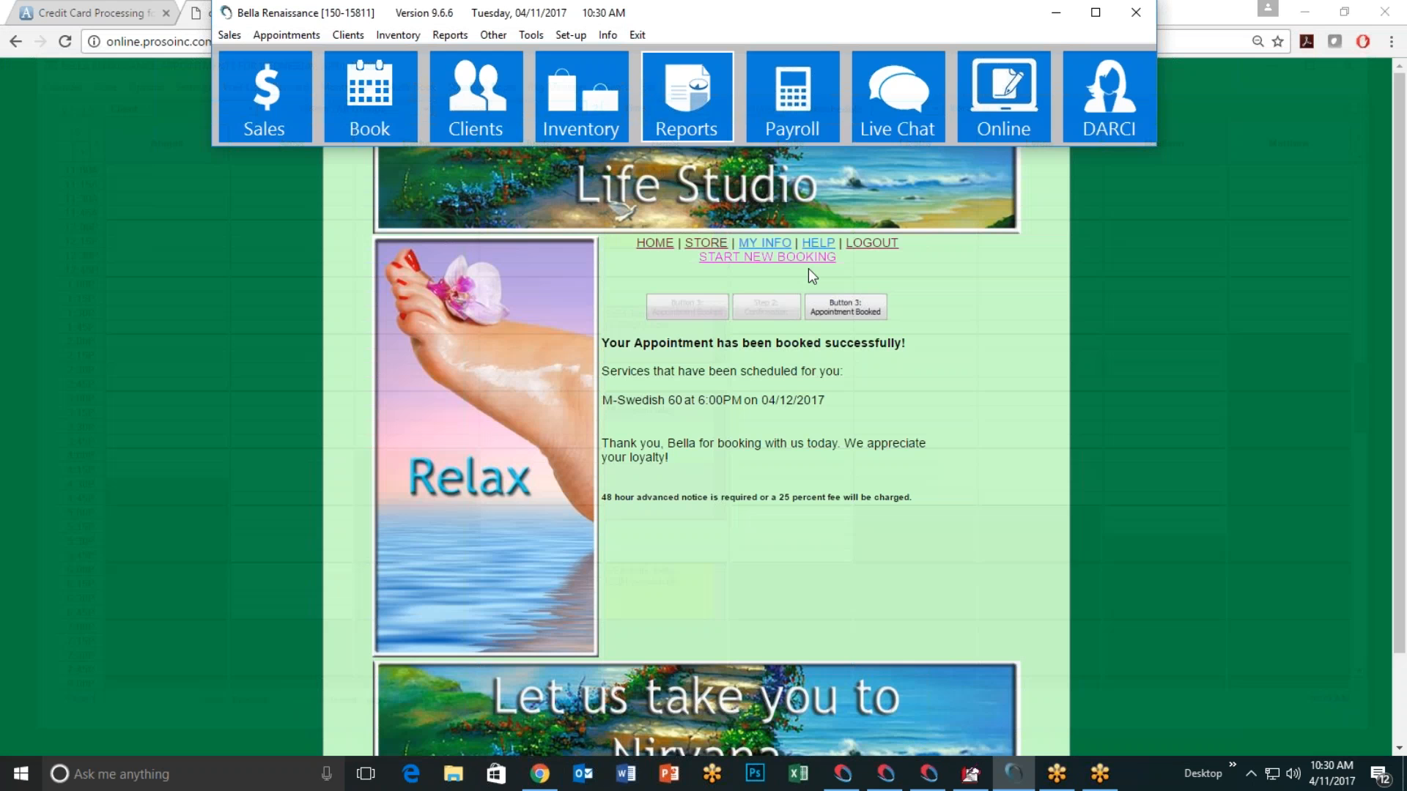
Step: Log out of the online booking account in Chrome, then minimize the browser
left_click(1005, 378)
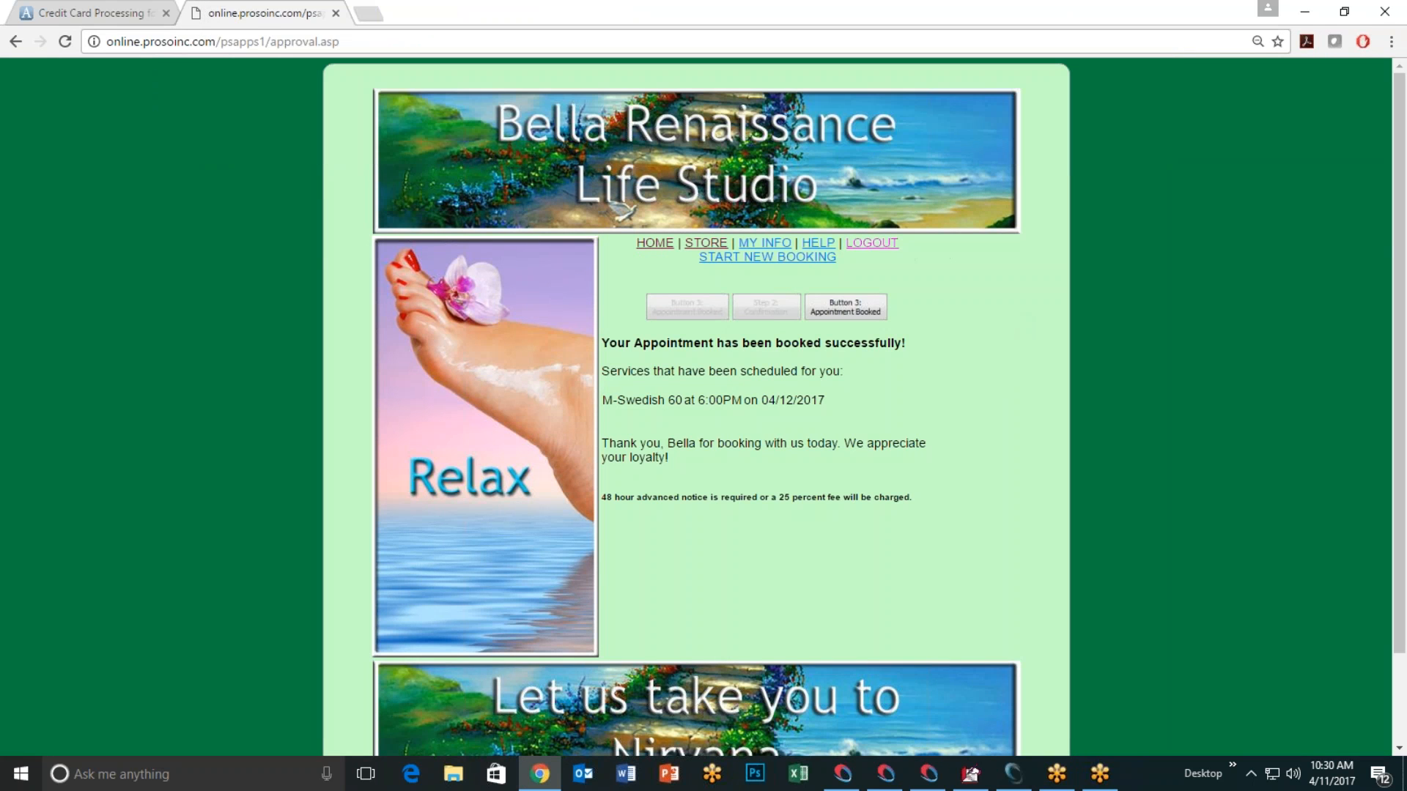
left_click(876, 244)
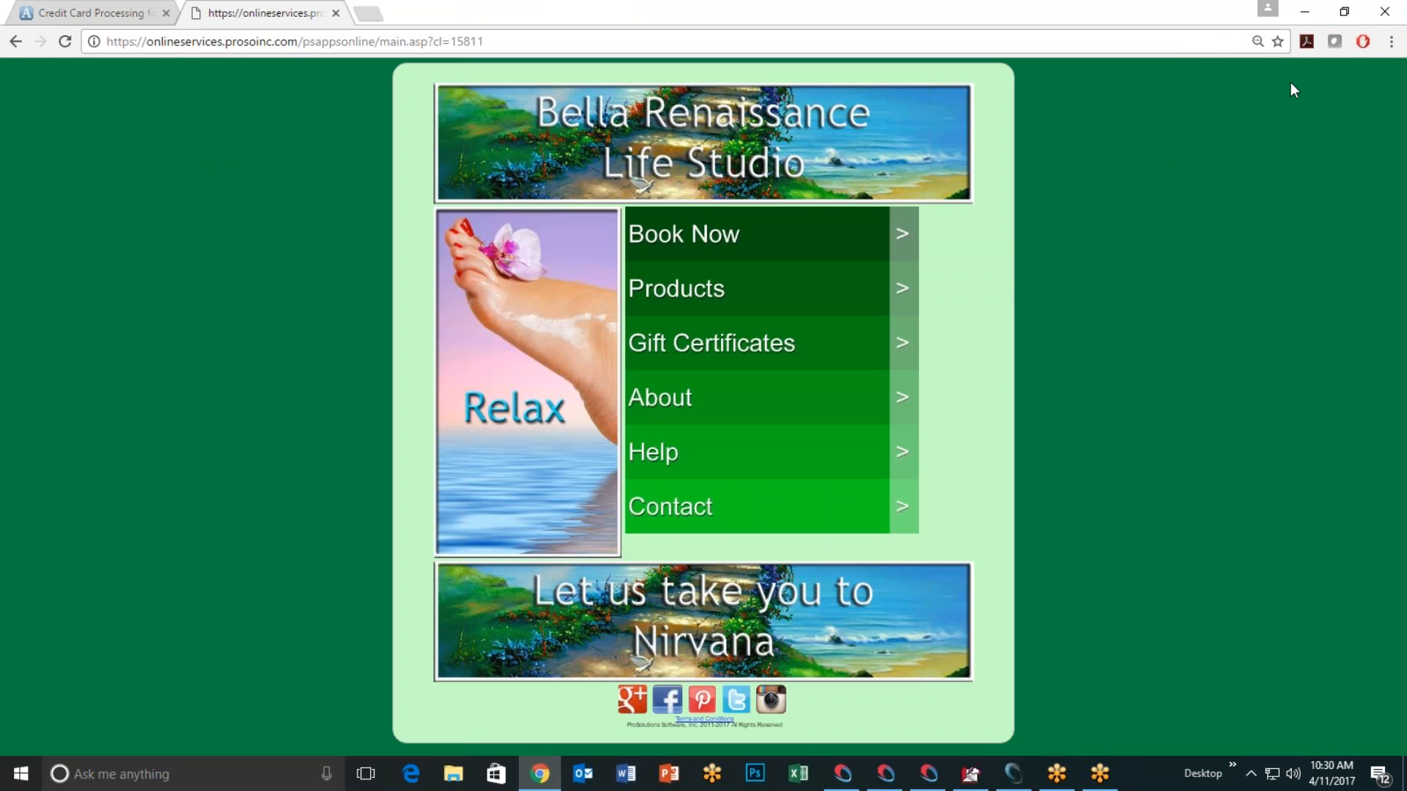
left_click(1304, 13)
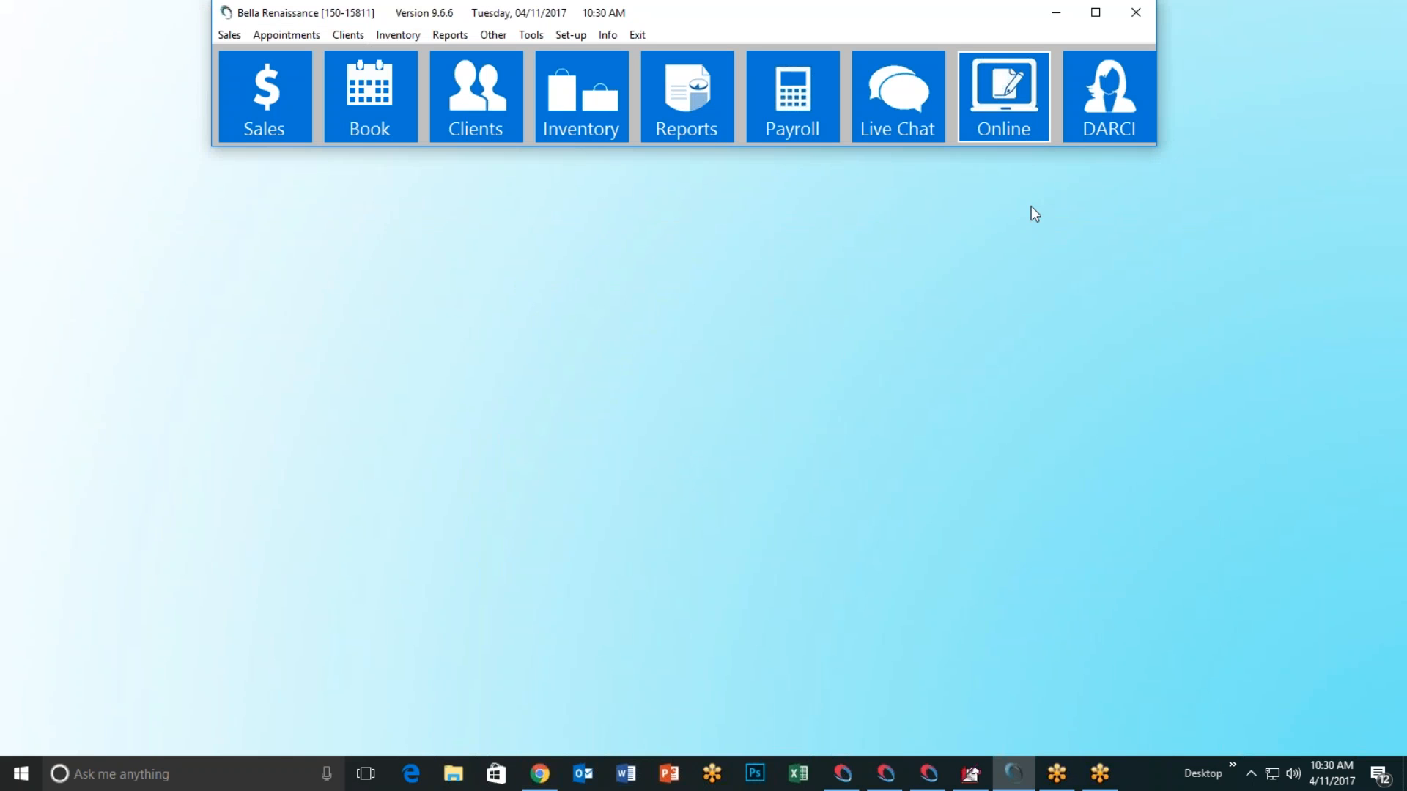
Step: Open Setup Online Store from the Online tile to show the website address ending cl=15811
left_click(1007, 119)
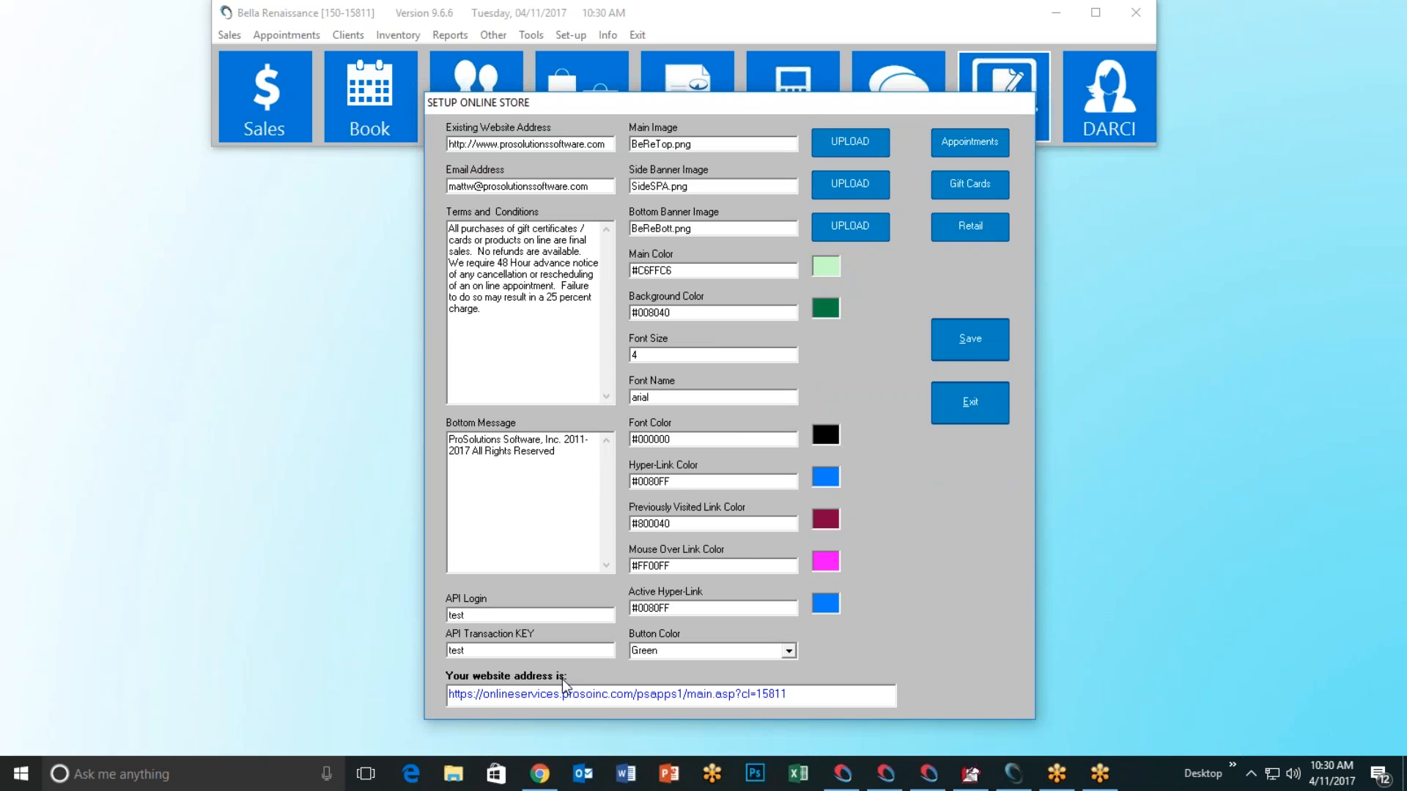
Step: Open the store's website address link in Chrome, then return to Bella Renaissance
double_click(806, 696)
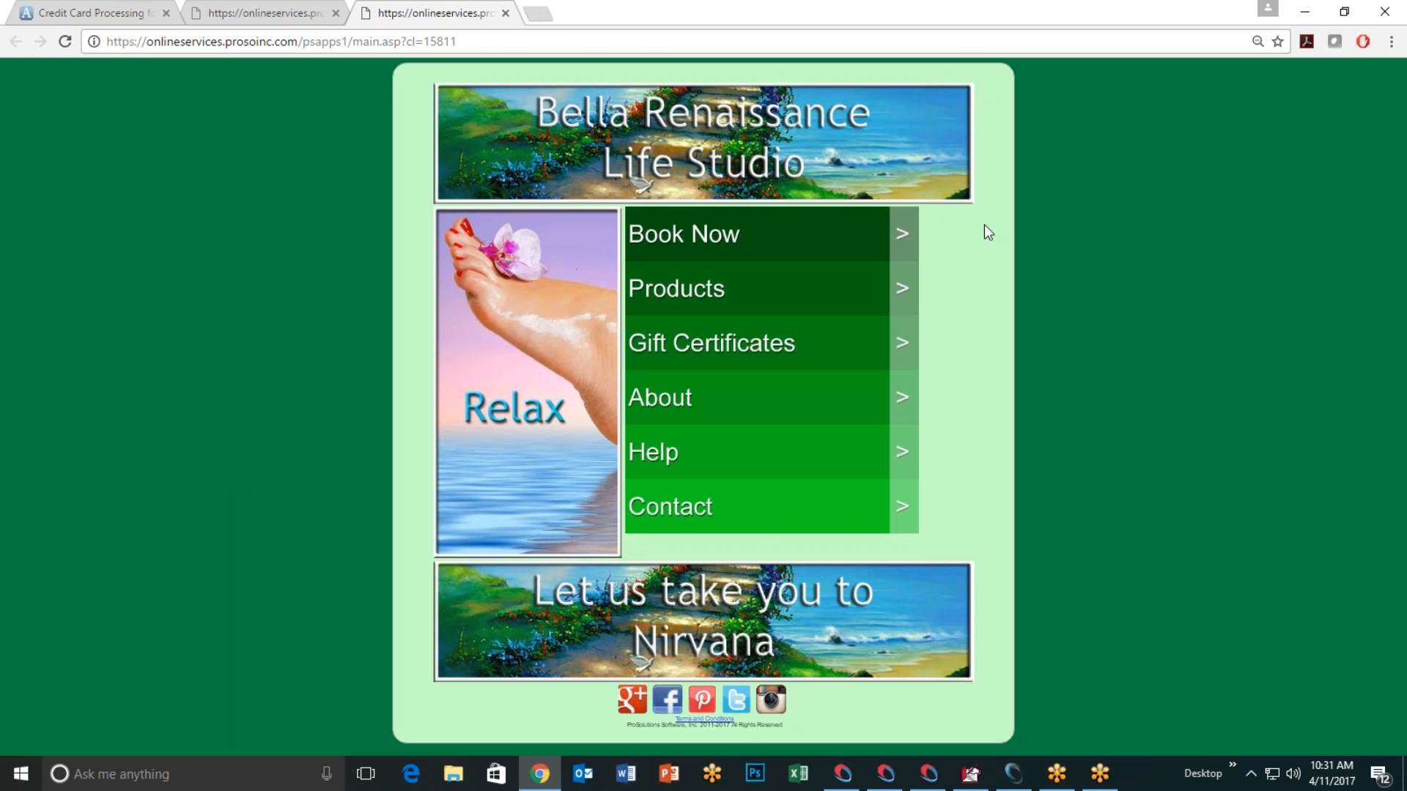
left_click(1304, 14)
Step: Open Setup Online Appointments and copy its booking URL ending login.asp?cl=15811
left_click(961, 147)
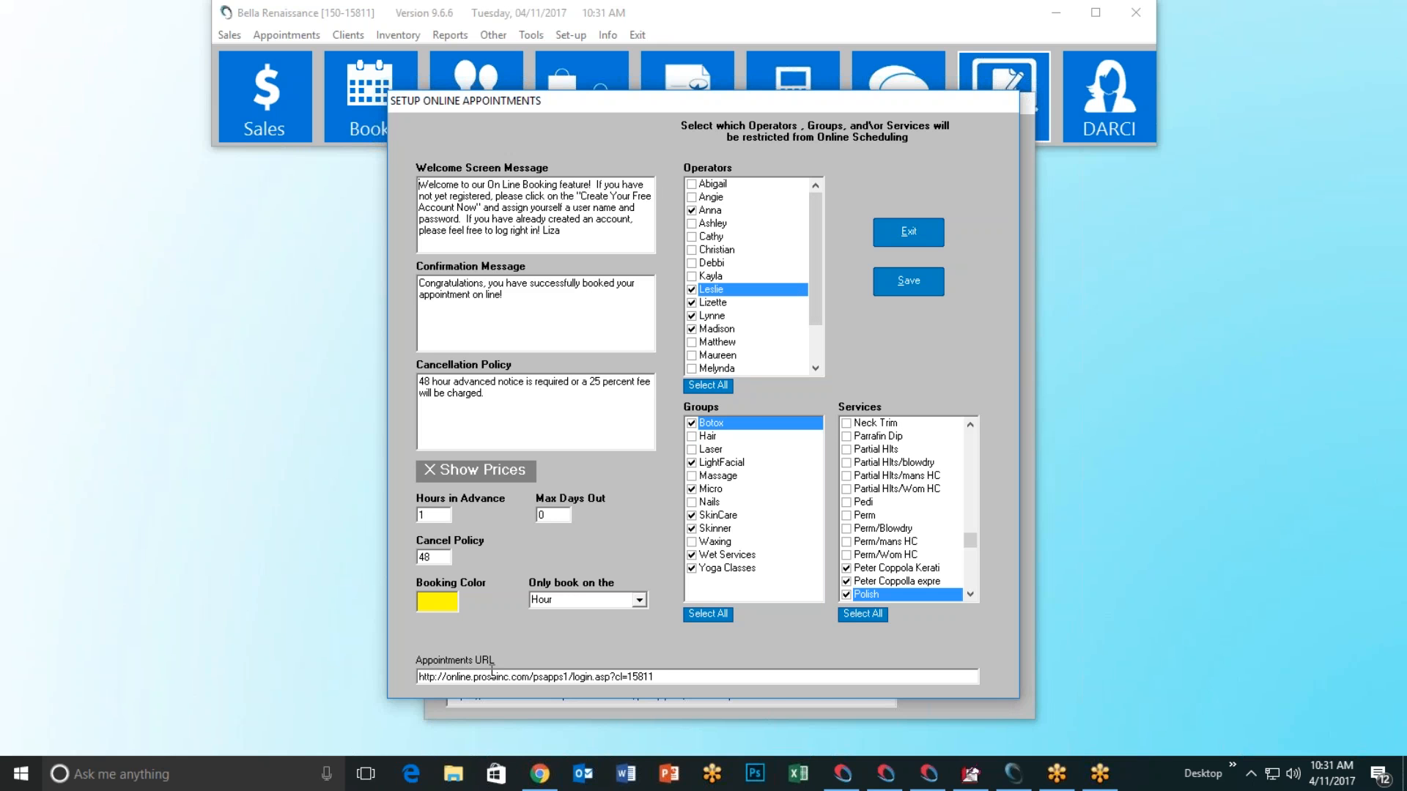
left_click_drag(653, 676, 418, 677)
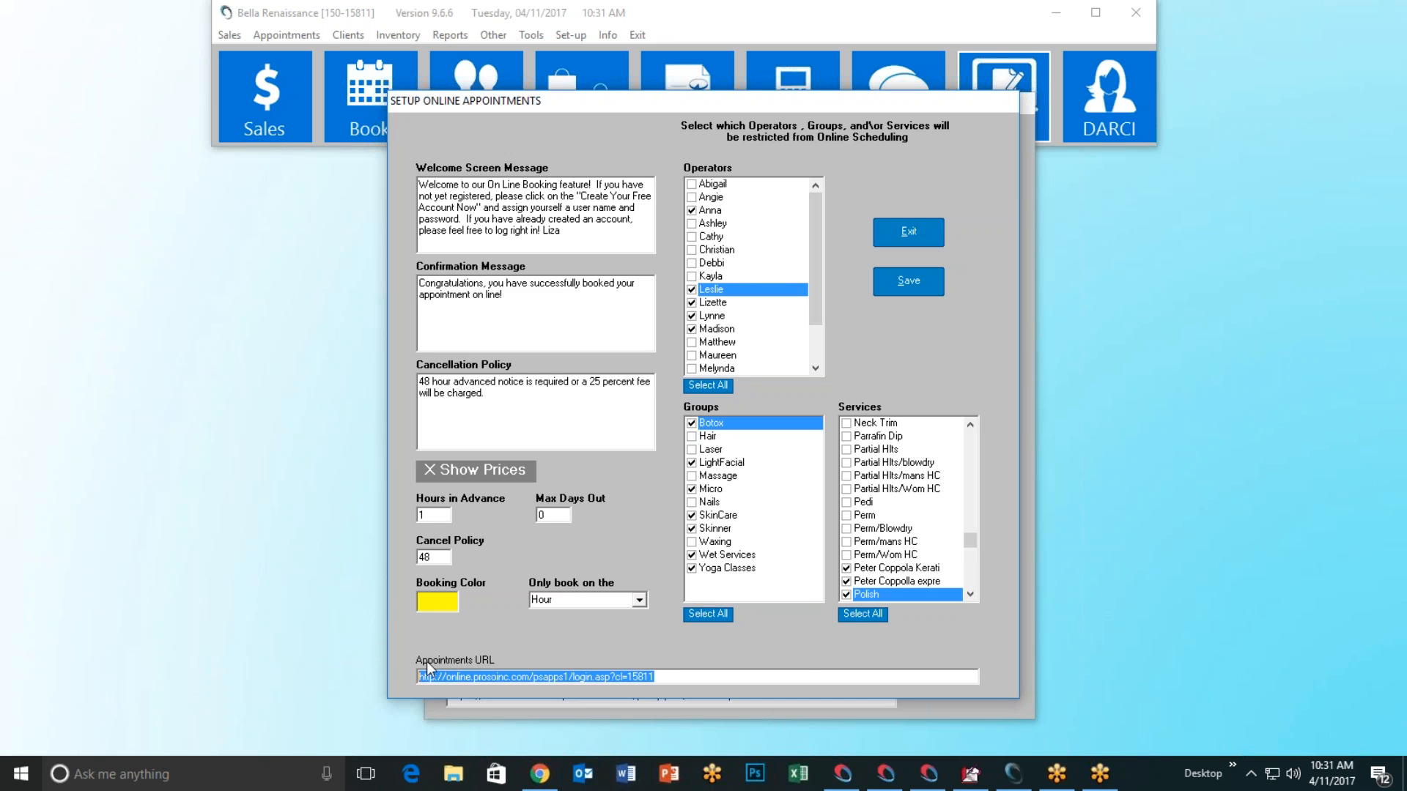
right_click(579, 677)
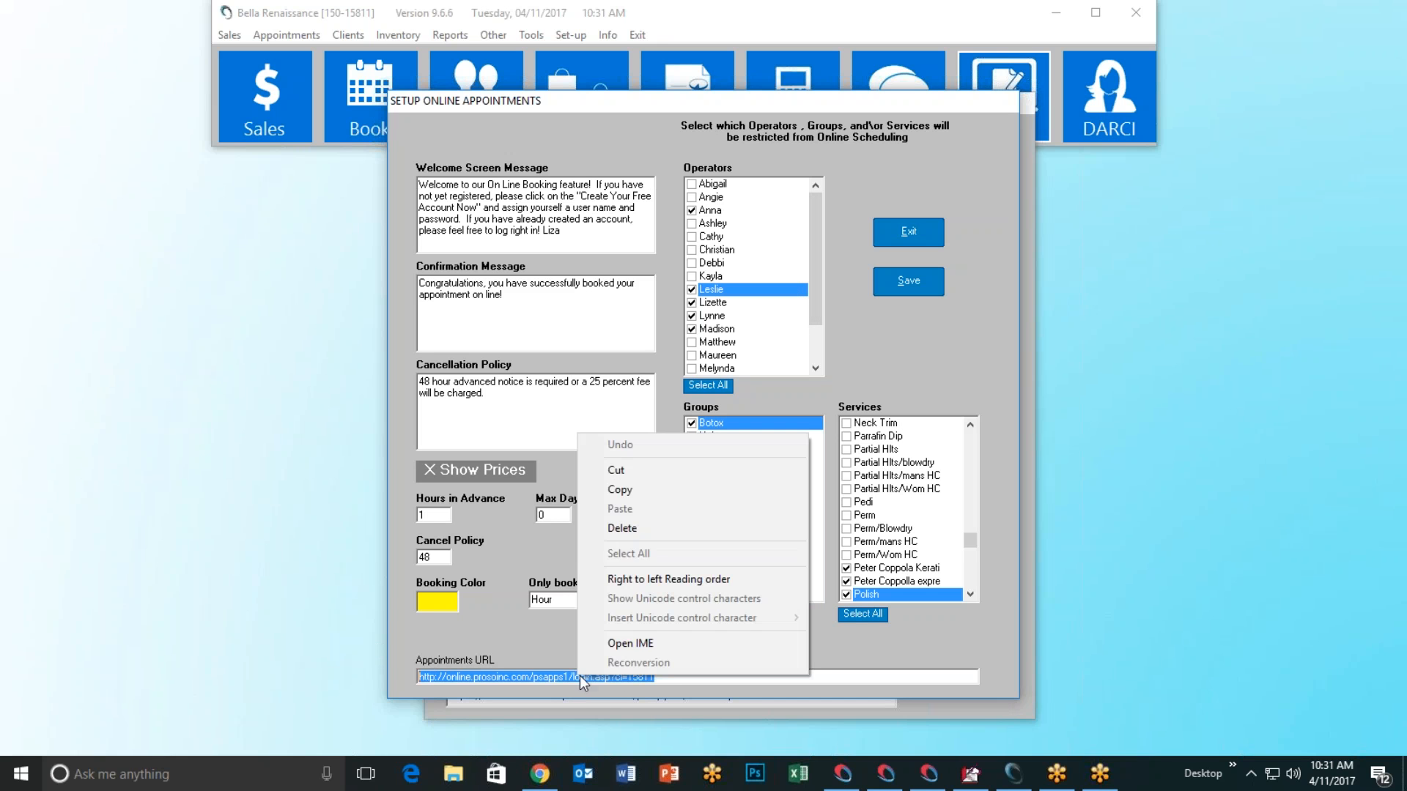
left_click(651, 491)
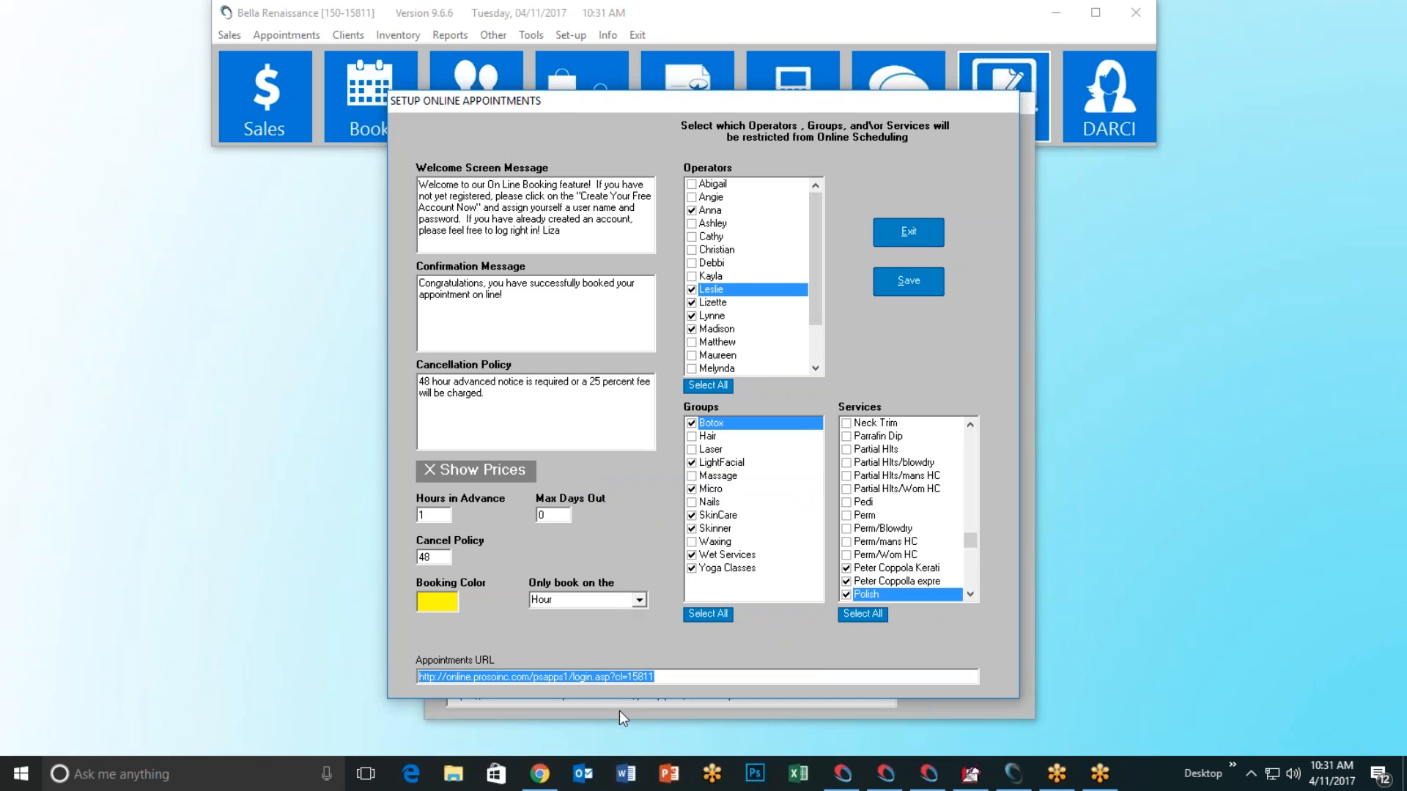
left_click(539, 774)
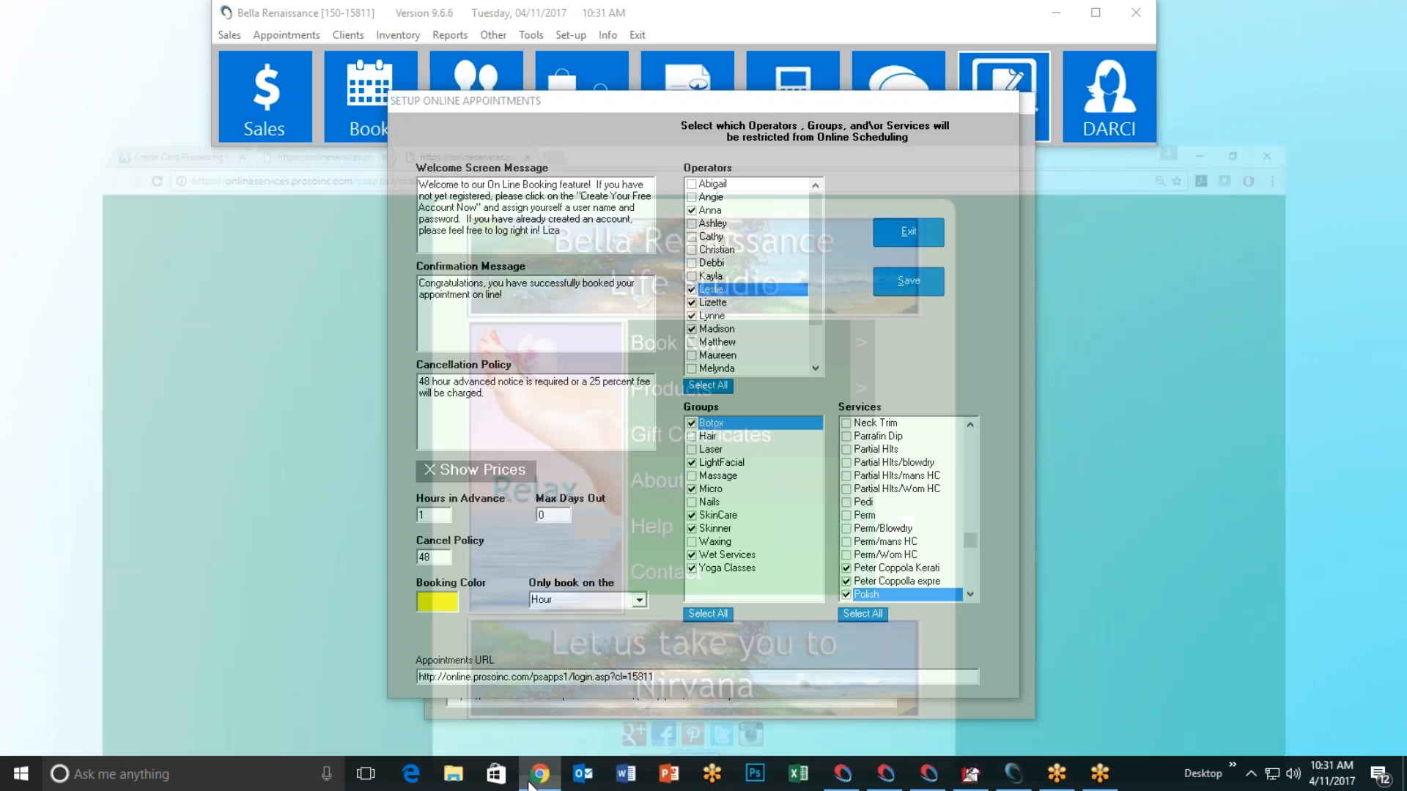
Step: Replace the store page address with the copied login.asp?cl=15811 booking URL and load it
left_click(504, 13)
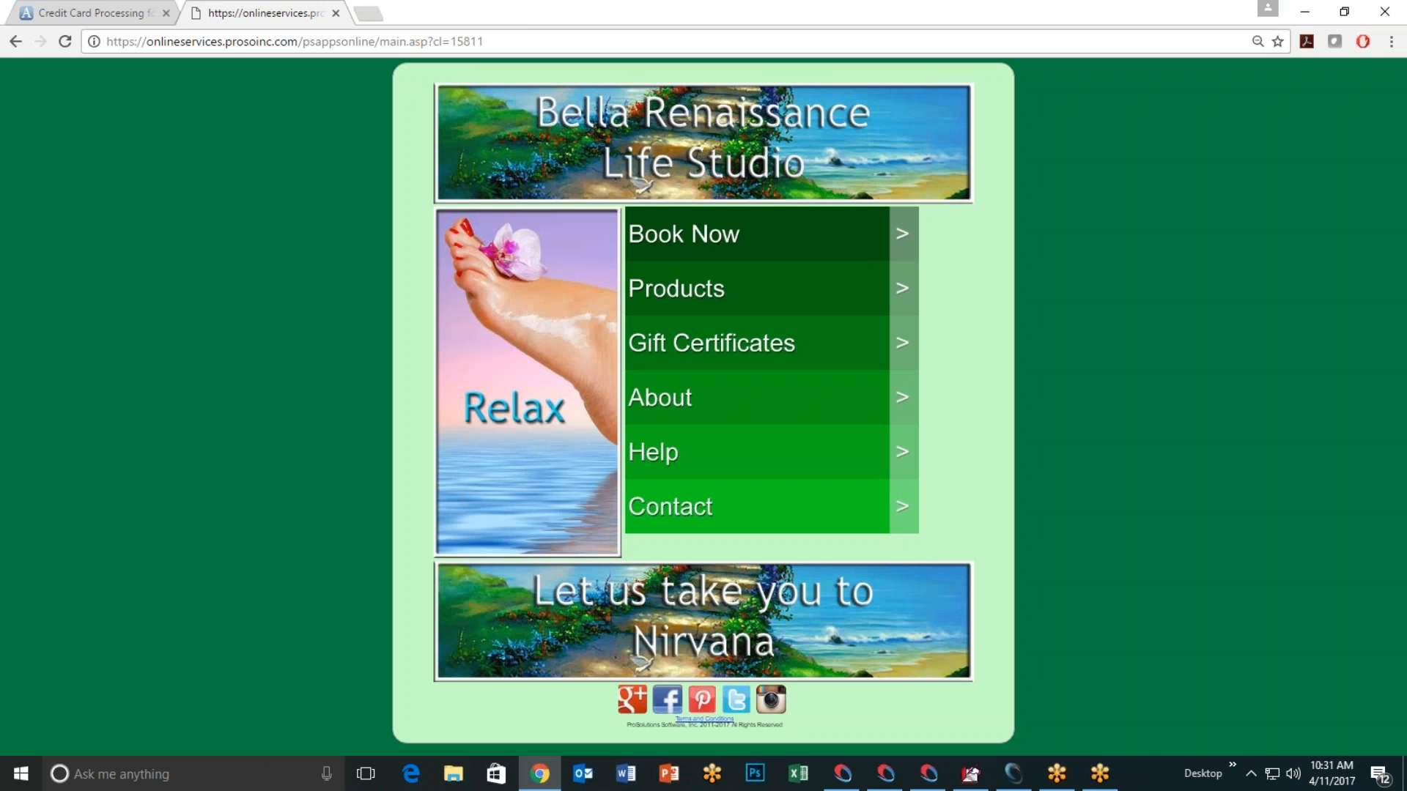
left_click(497, 42)
right_click(391, 46)
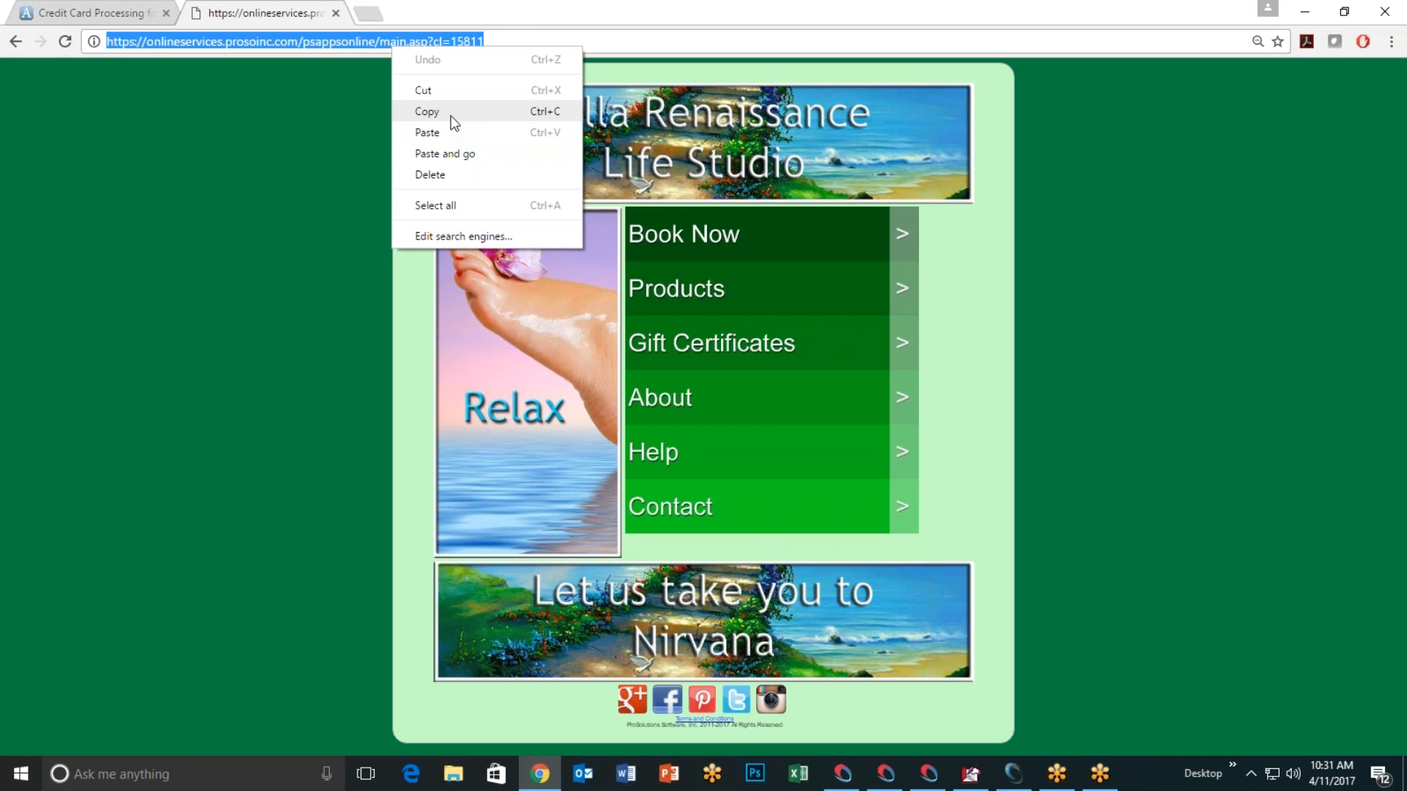
left_click(449, 133)
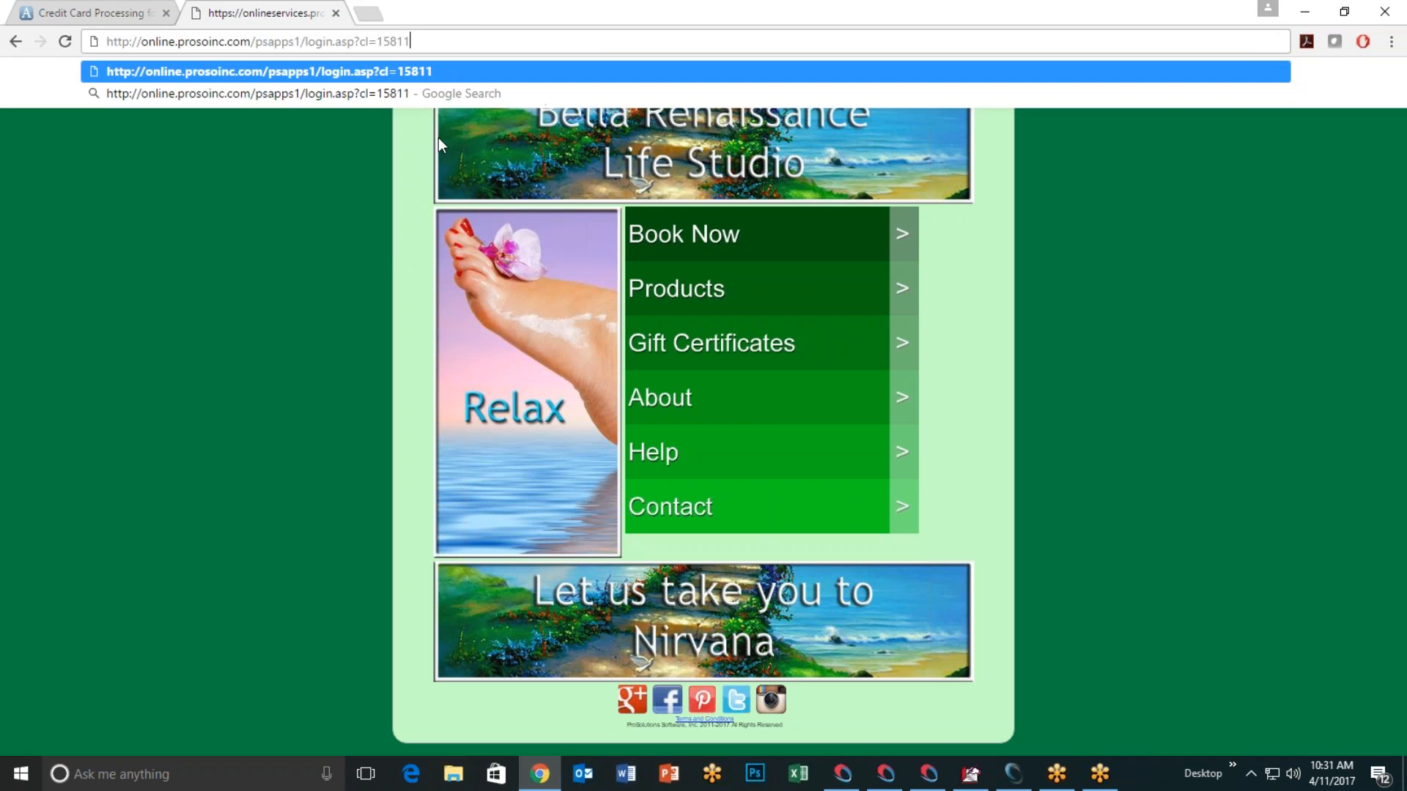
key("BackSpace")
key("Return")
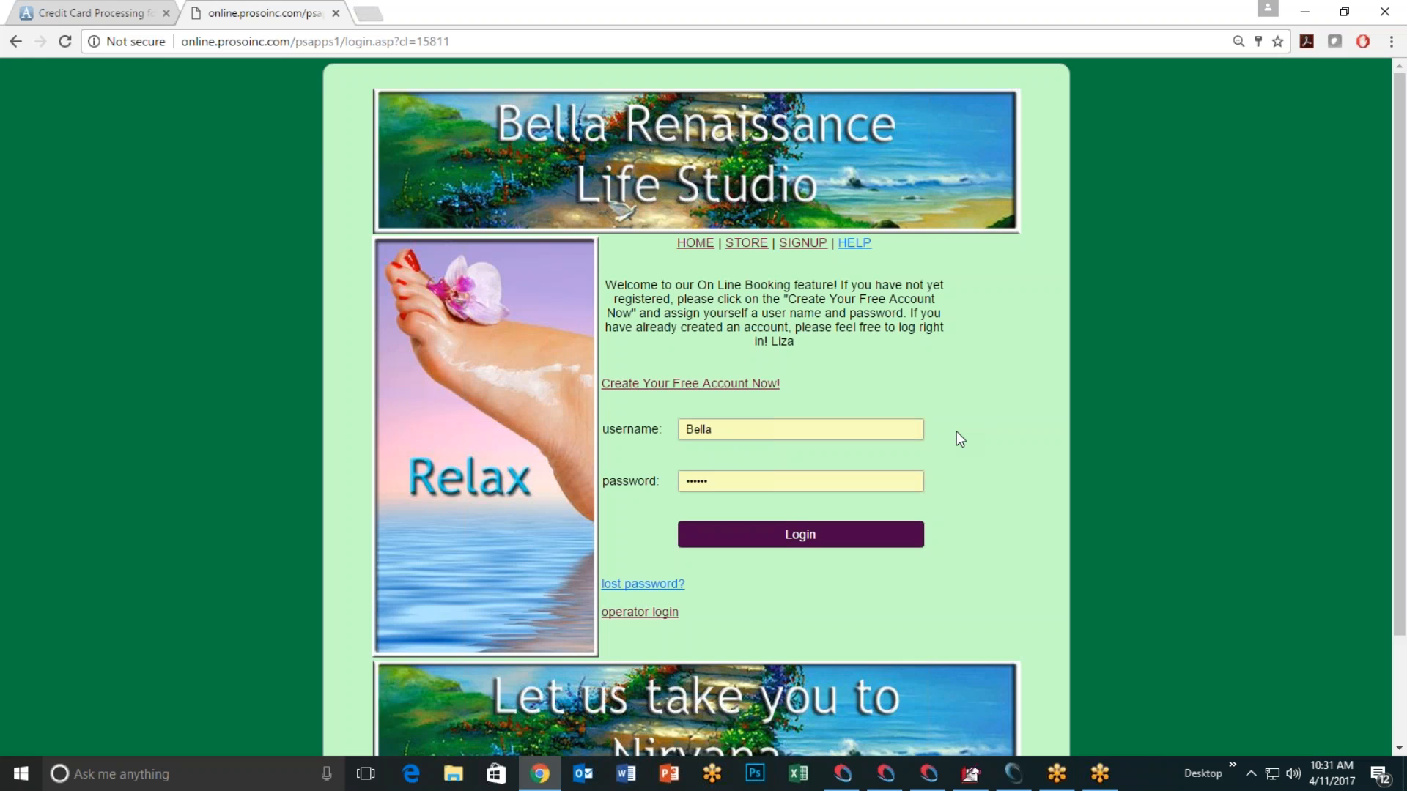
Step: Check the cl=15811 client number at the end of the booking page address, then minimize Chrome
scroll(958, 433, "down", 2)
scroll(959, 433, "up", 2)
left_click_drag(417, 41, 451, 42)
left_click(276, 130)
left_click(1305, 11)
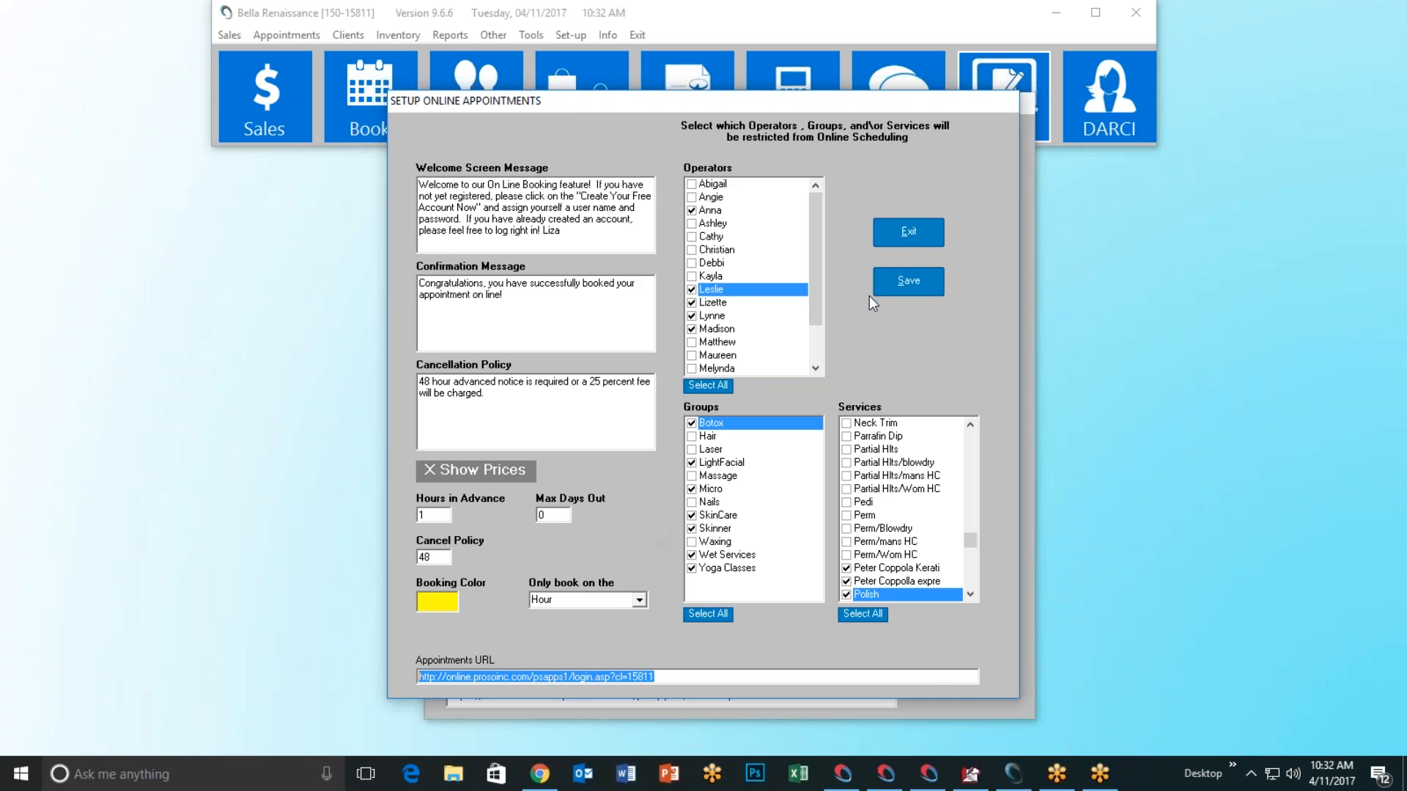
Step: Exit appointments setup, review the Gift Certificate sales URL in Gift Cards setup, then exit it
left_click(913, 234)
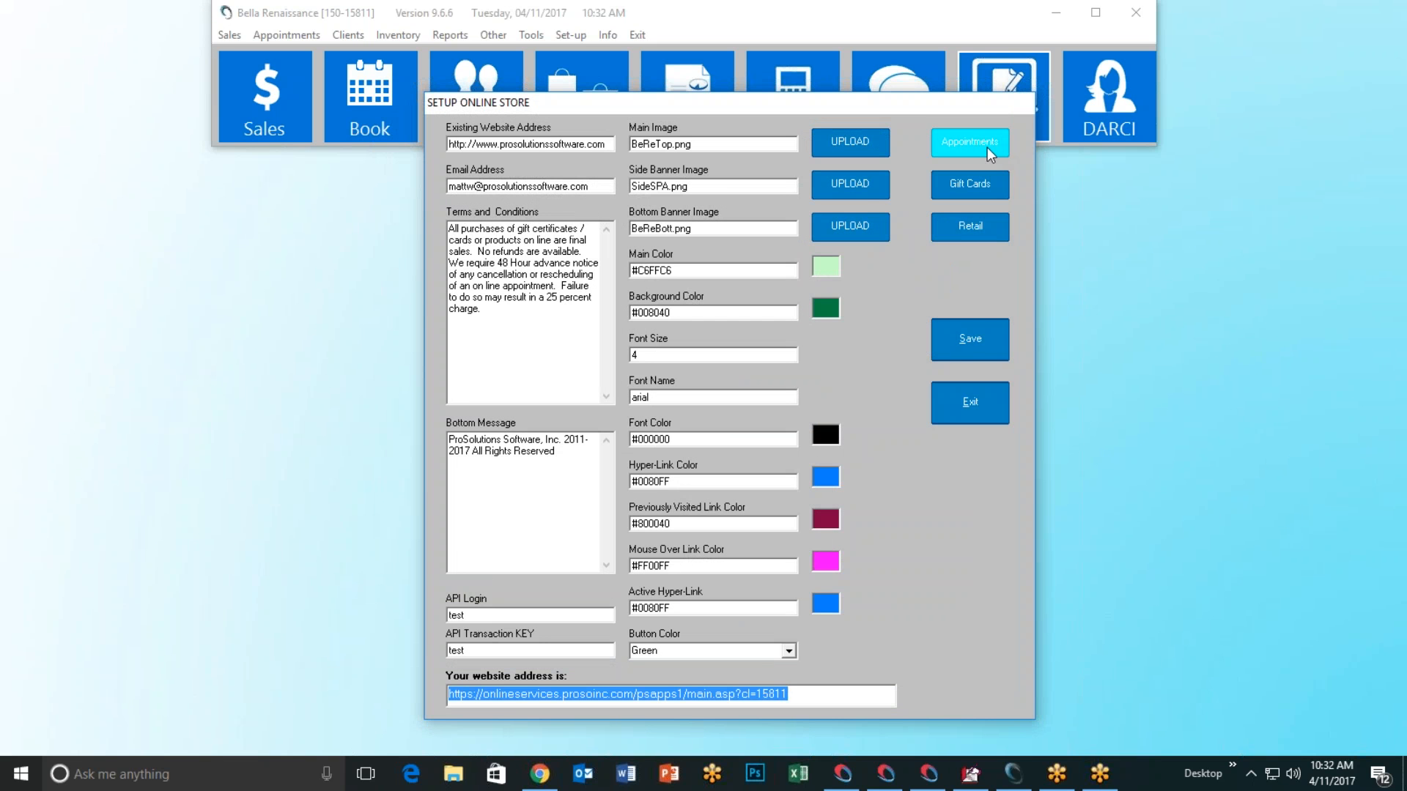
left_click(975, 189)
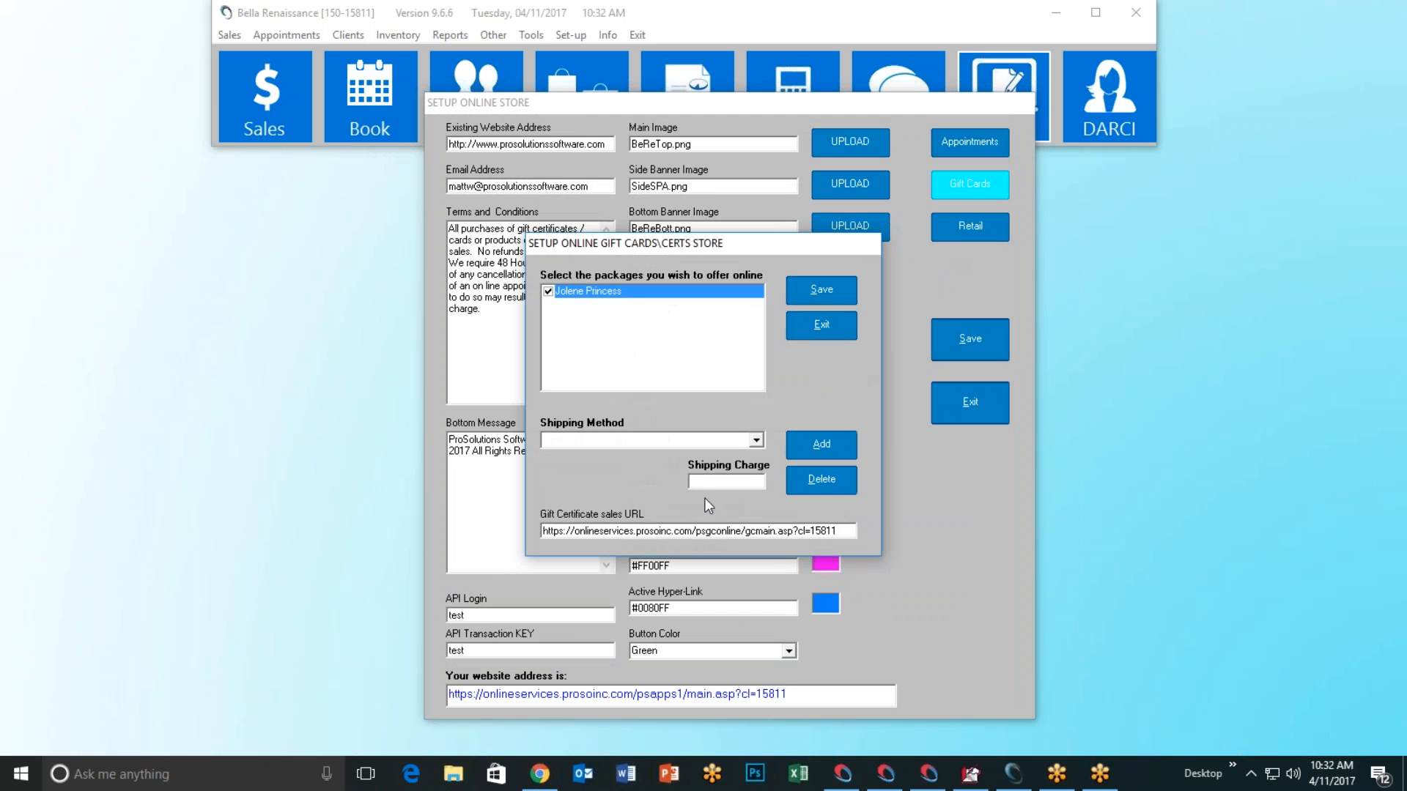
left_click_drag(842, 531, 486, 535)
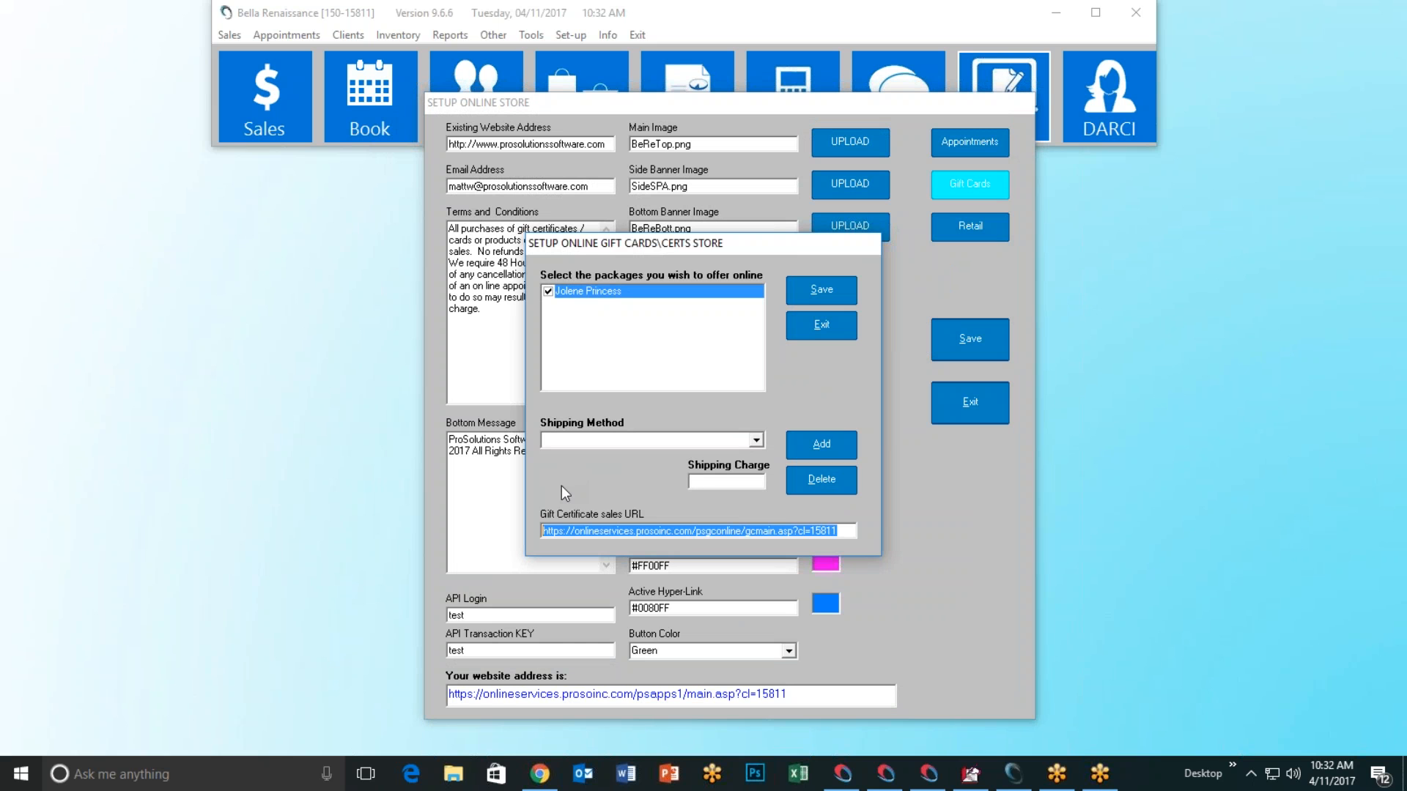
left_click(825, 334)
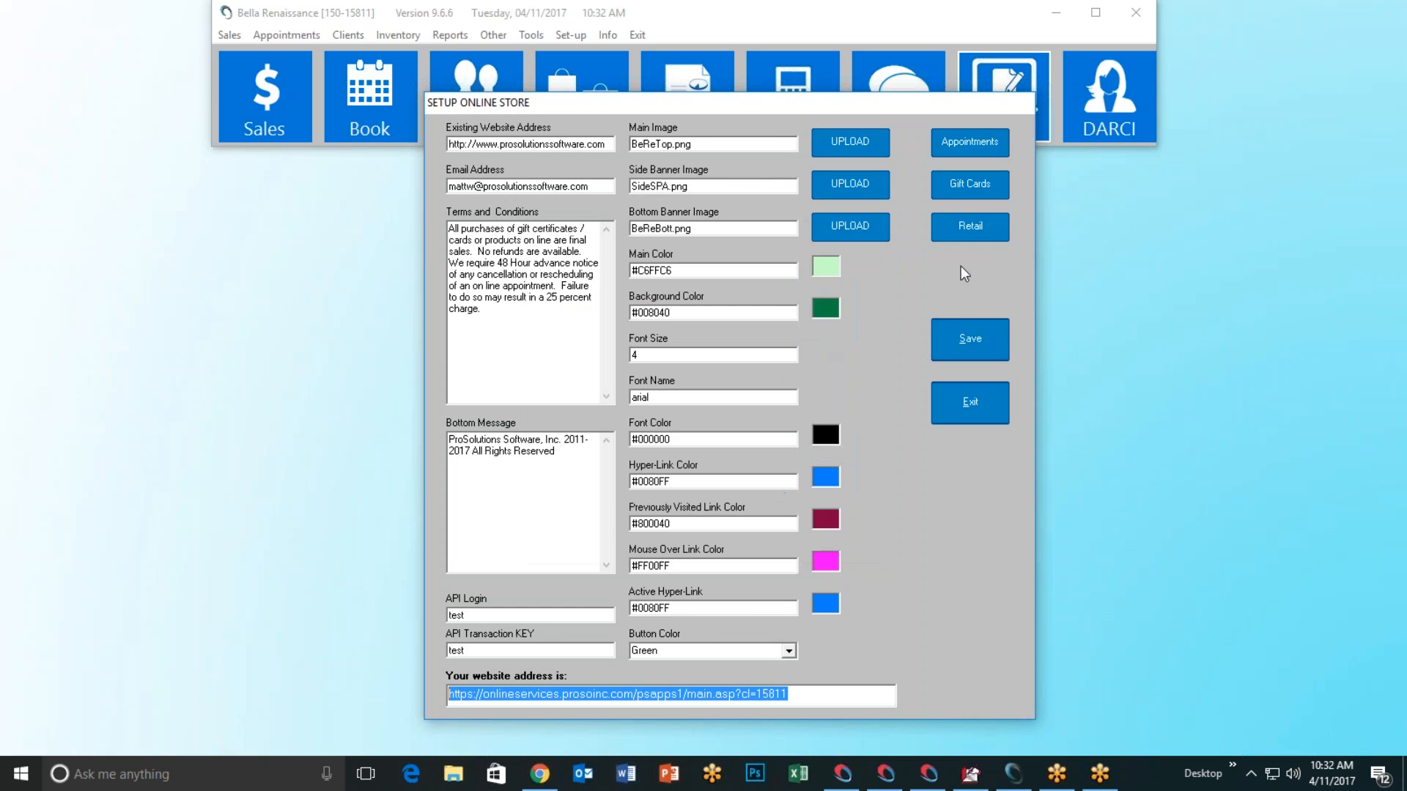
left_click(975, 231)
left_click_drag(482, 616, 466, 617)
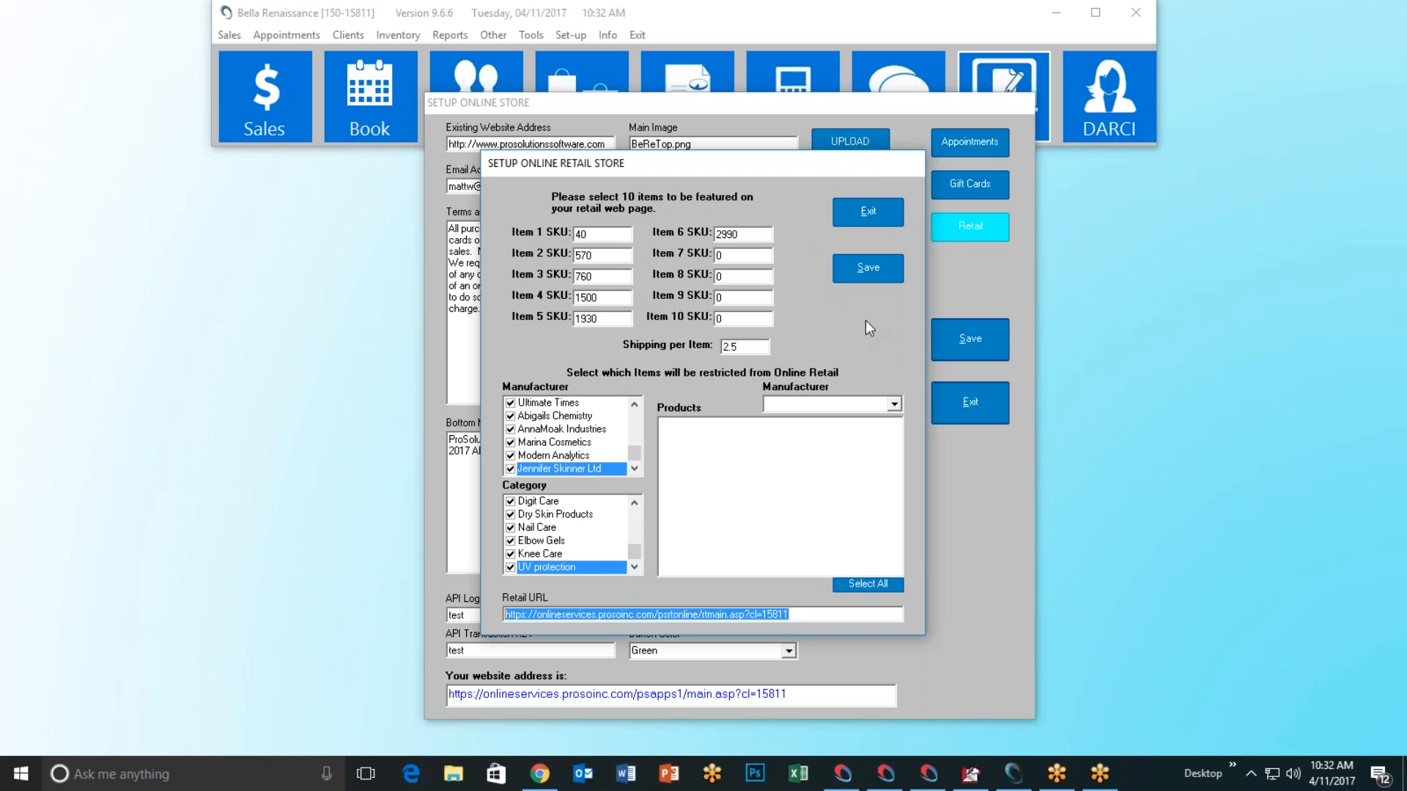
left_click(871, 213)
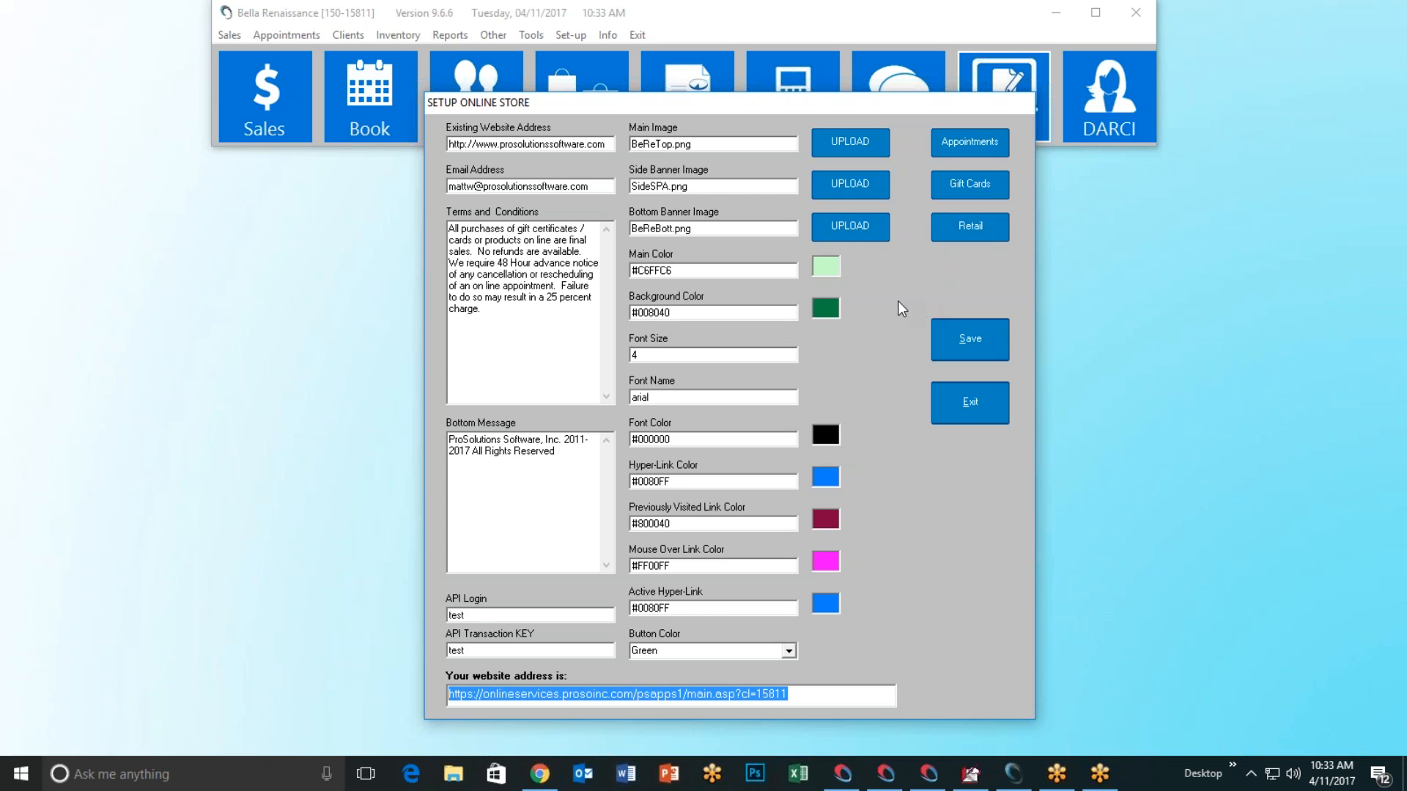
Step: Open the online Appointments settings and select its booking login URL for use in Chrome
left_click(954, 145)
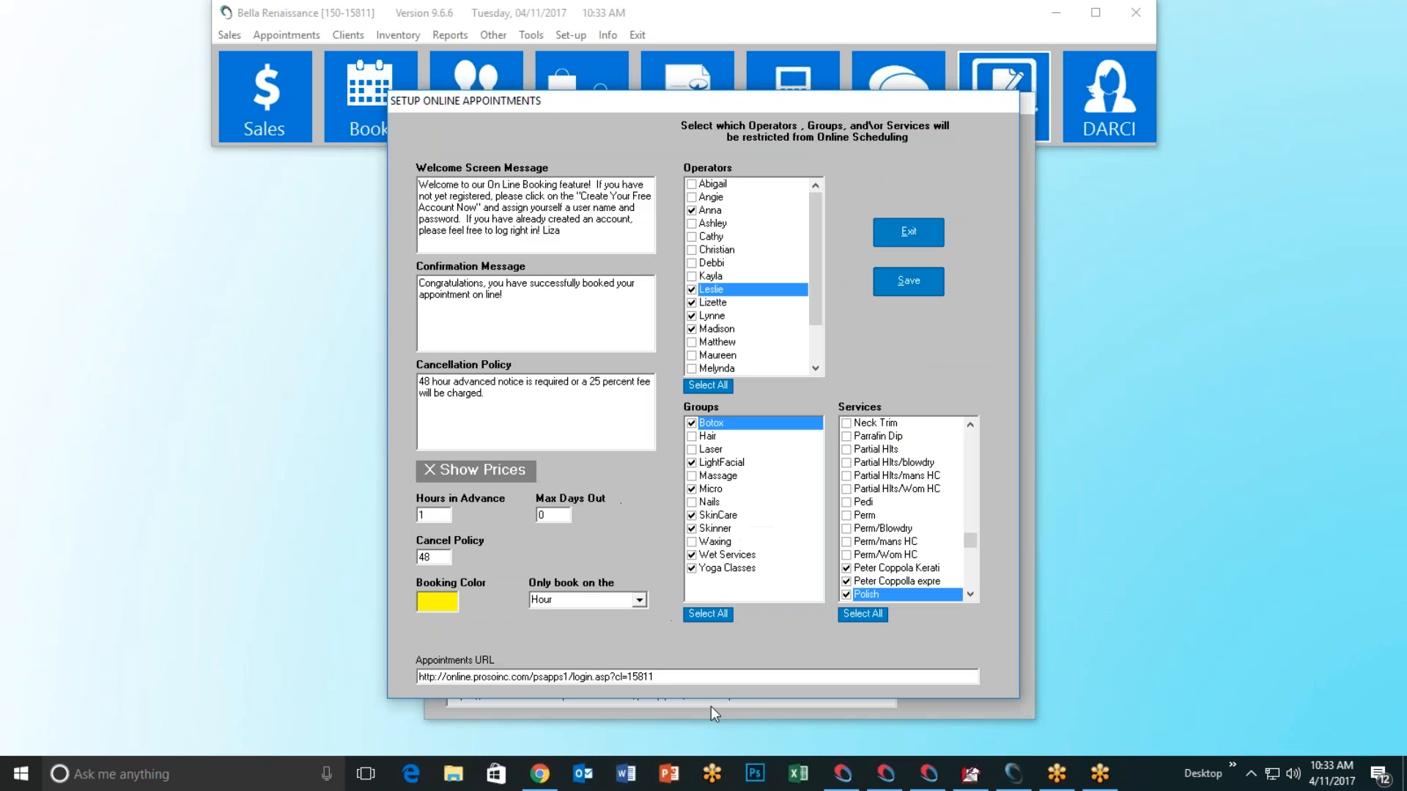
left_click_drag(668, 676, 418, 677)
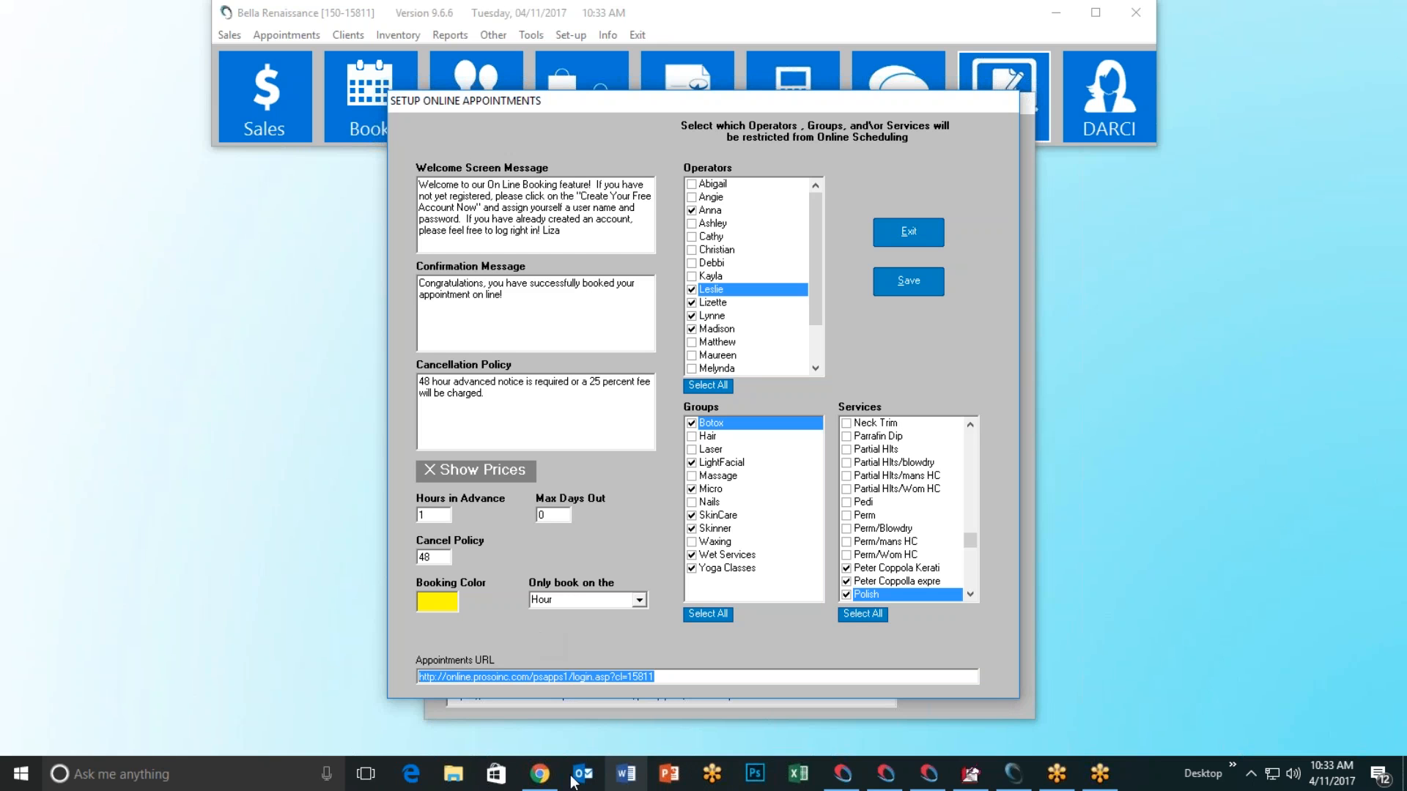
left_click(539, 774)
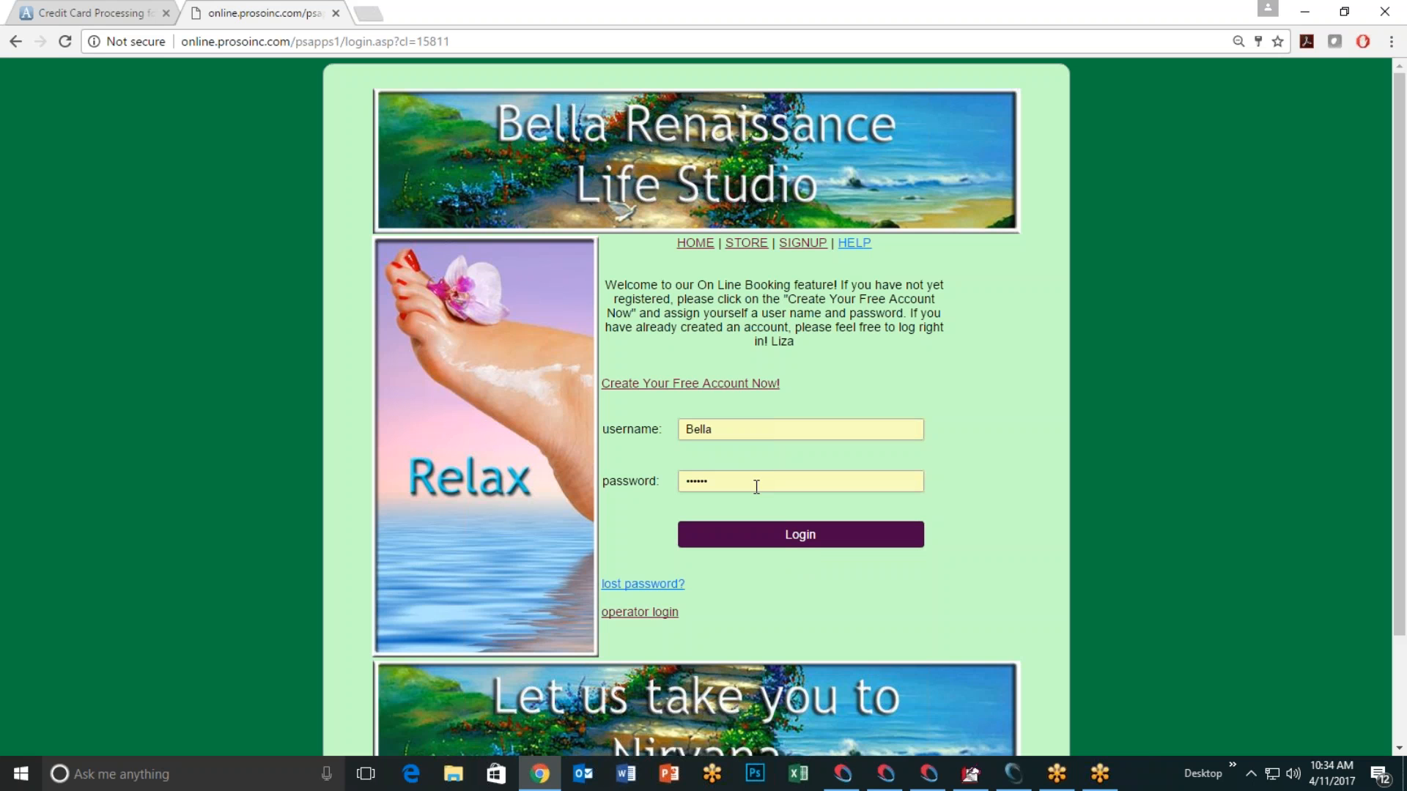
left_click(803, 538)
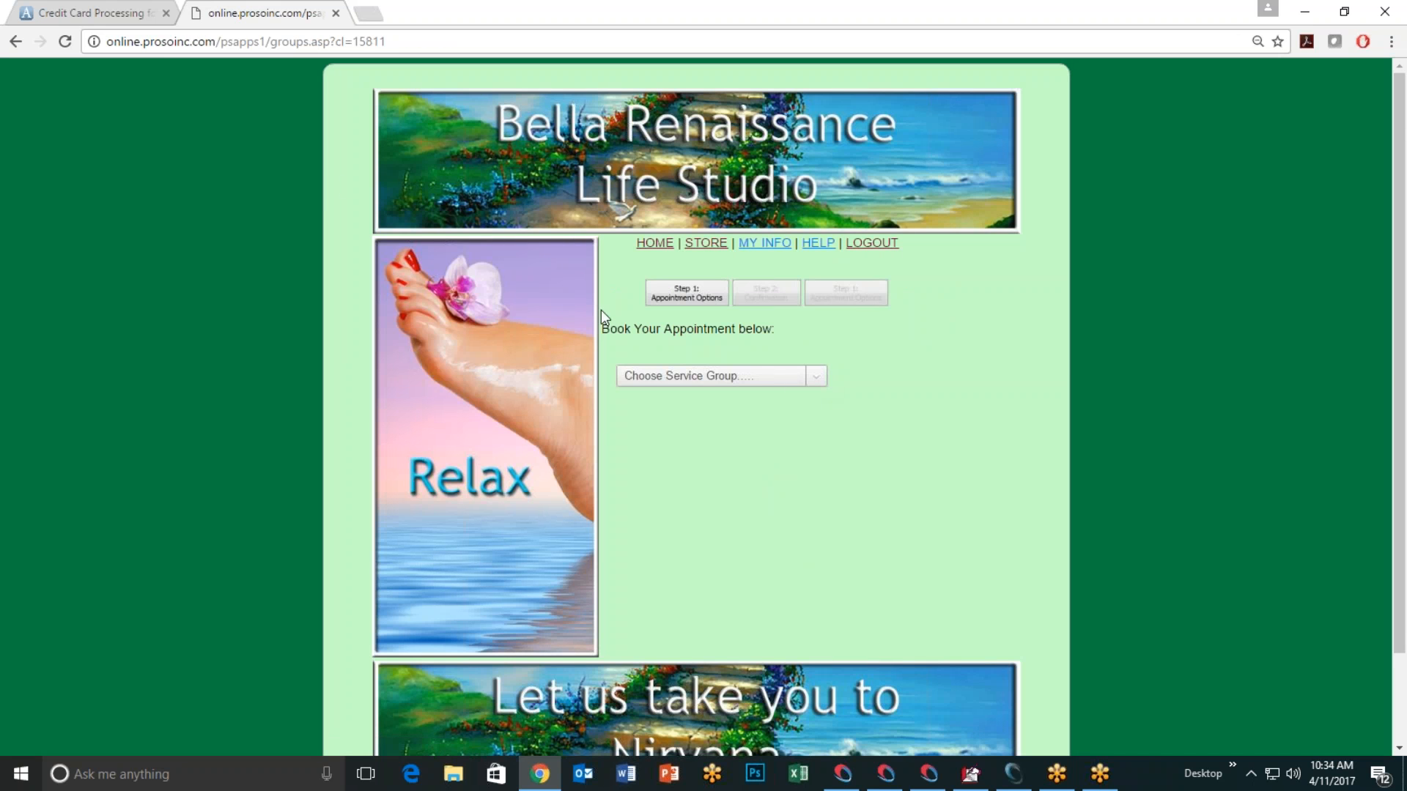
left_click(19, 49)
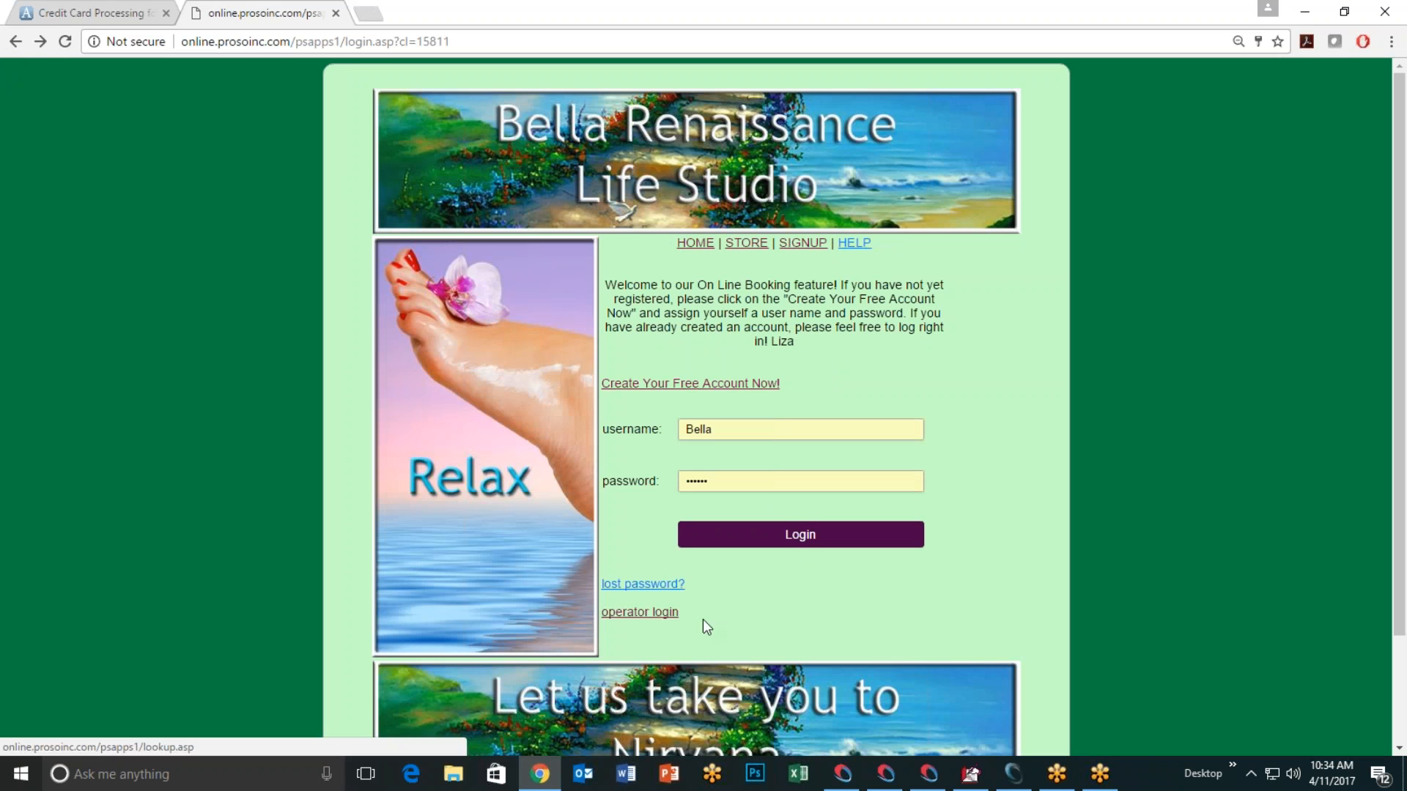
Step: Log in to ProSolutions Online Booking as an operator with the saved credentials
left_click(642, 614)
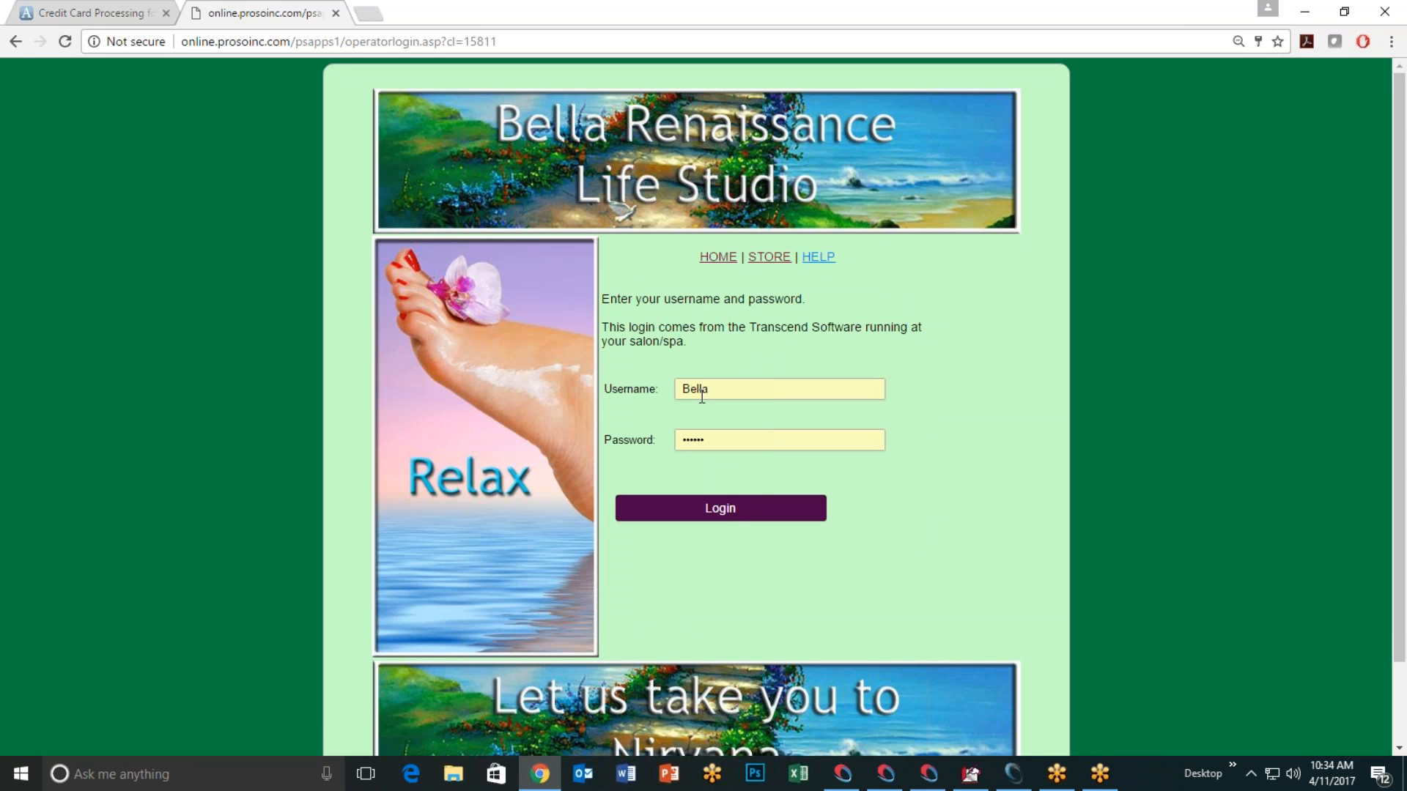
left_click_drag(718, 391, 630, 396)
left_click(703, 438)
left_click(727, 439)
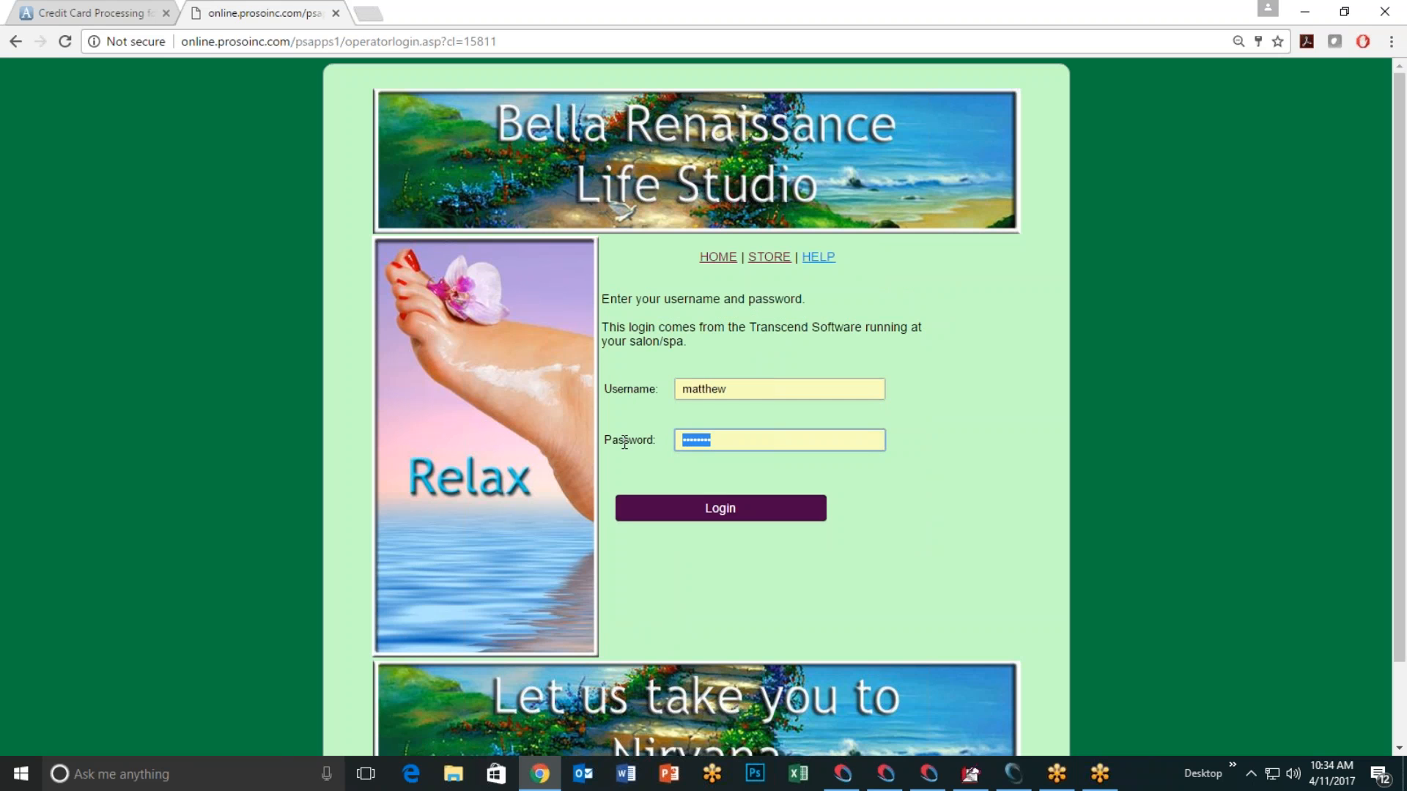
left_click(715, 507)
left_click(716, 514)
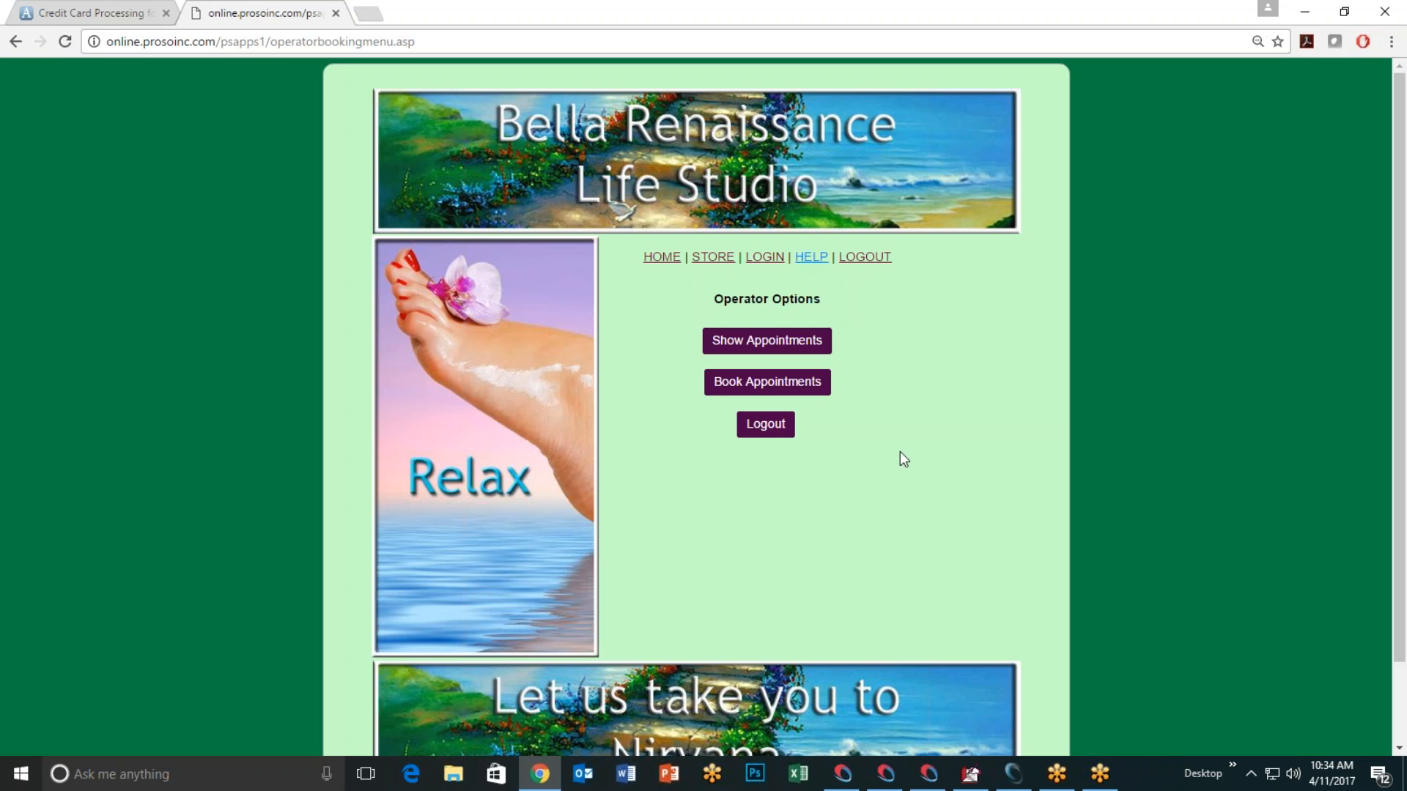
Step: Look up operator appointments from April 11 to April 20, 2017 (none found), then close the booking tab
left_click(768, 346)
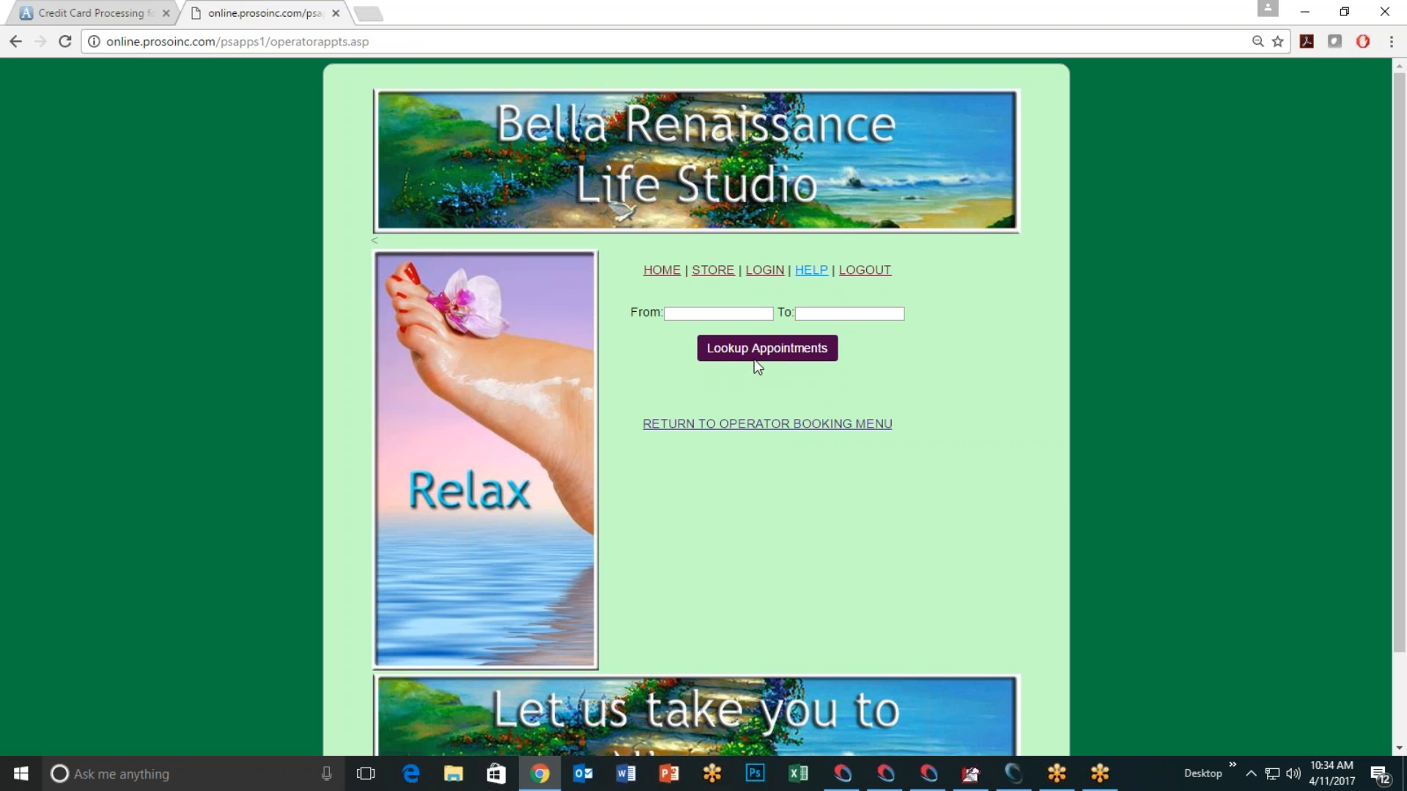
left_click(685, 315)
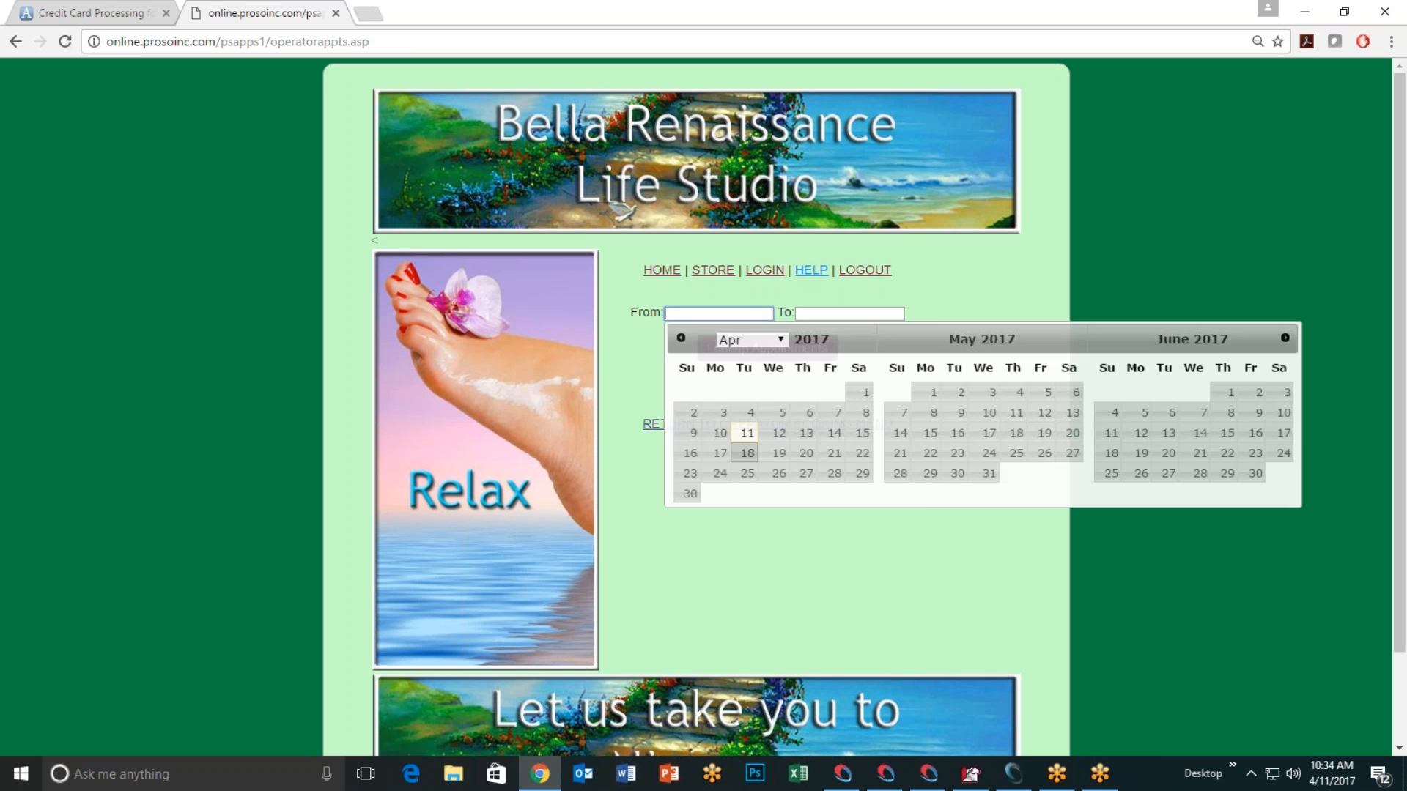
left_click(752, 438)
left_click(824, 314)
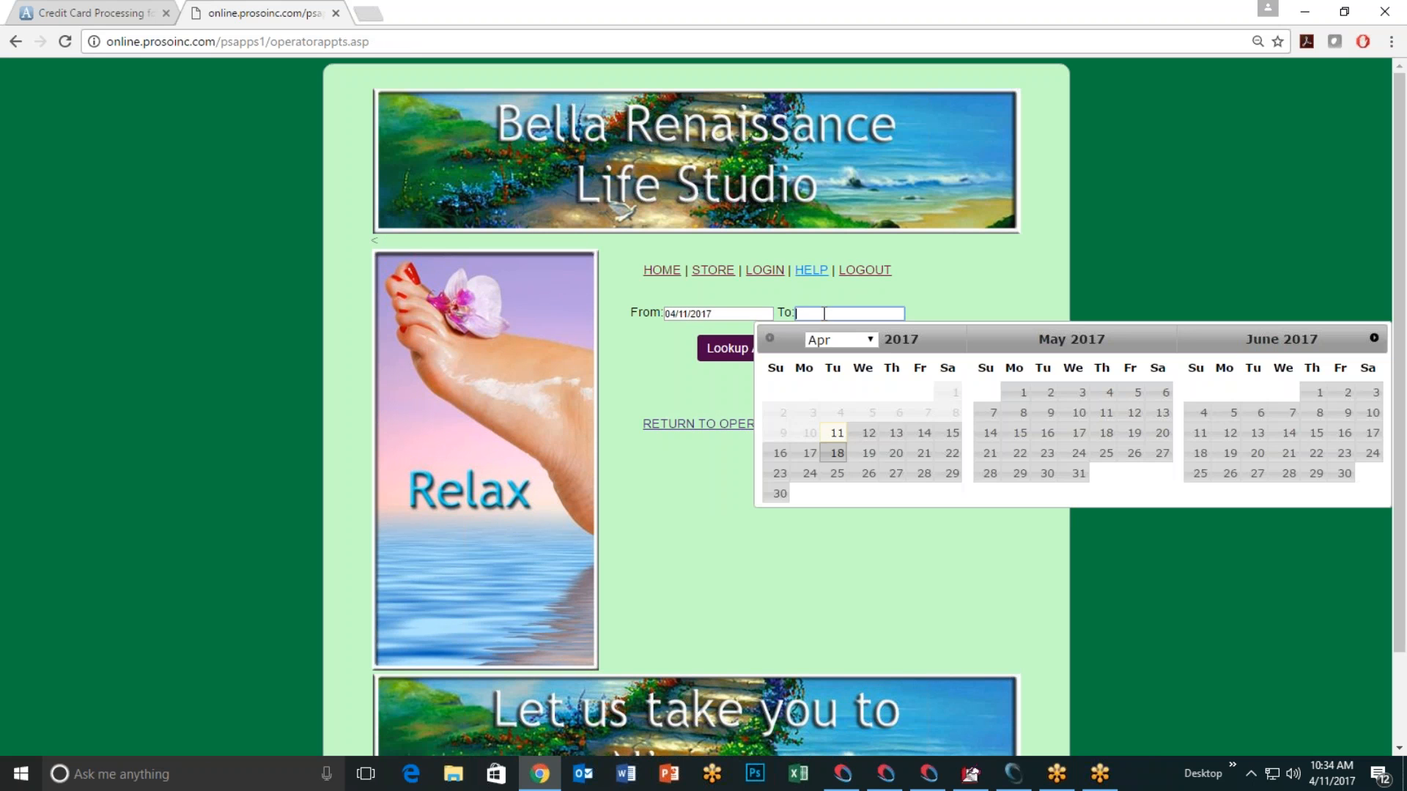
left_click(893, 452)
left_click(765, 349)
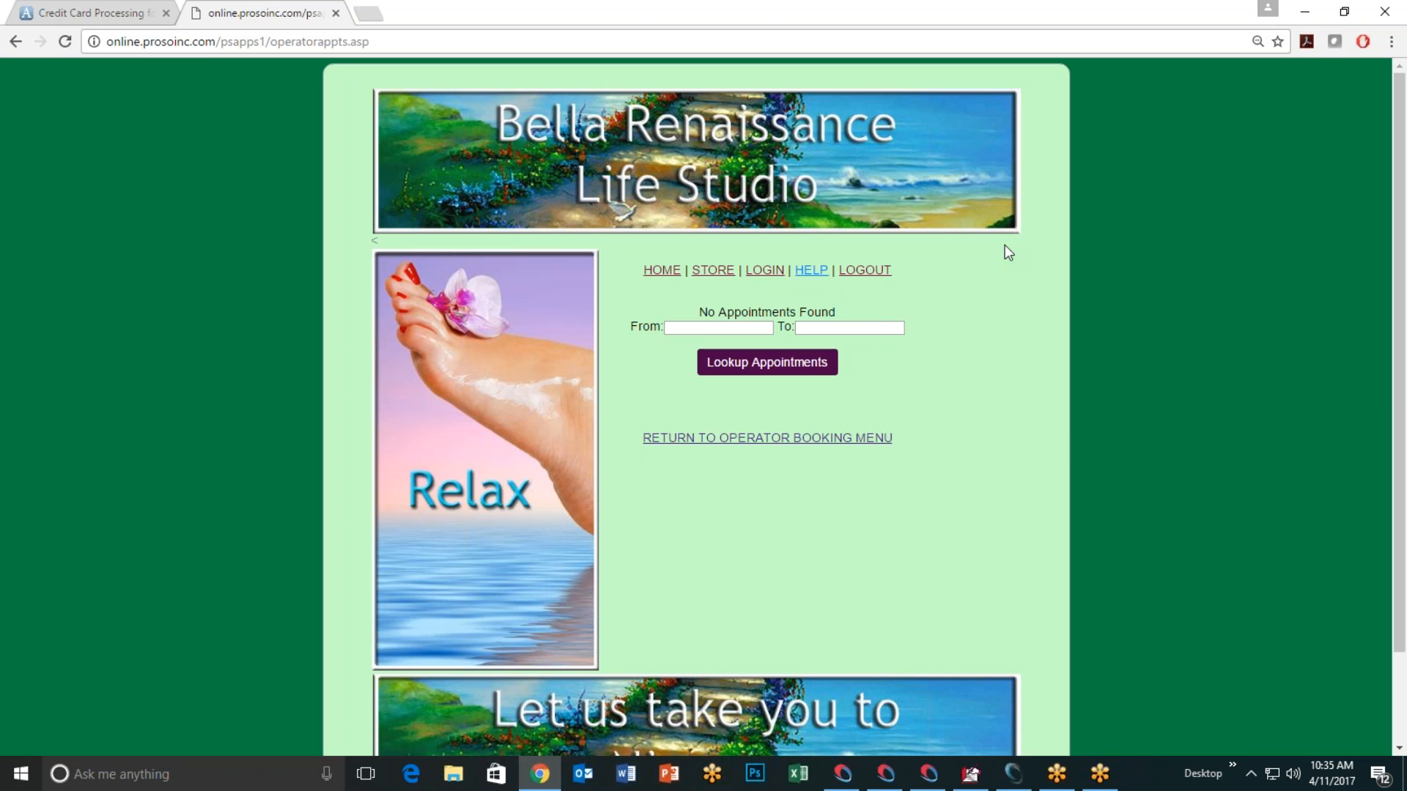
left_click(341, 20)
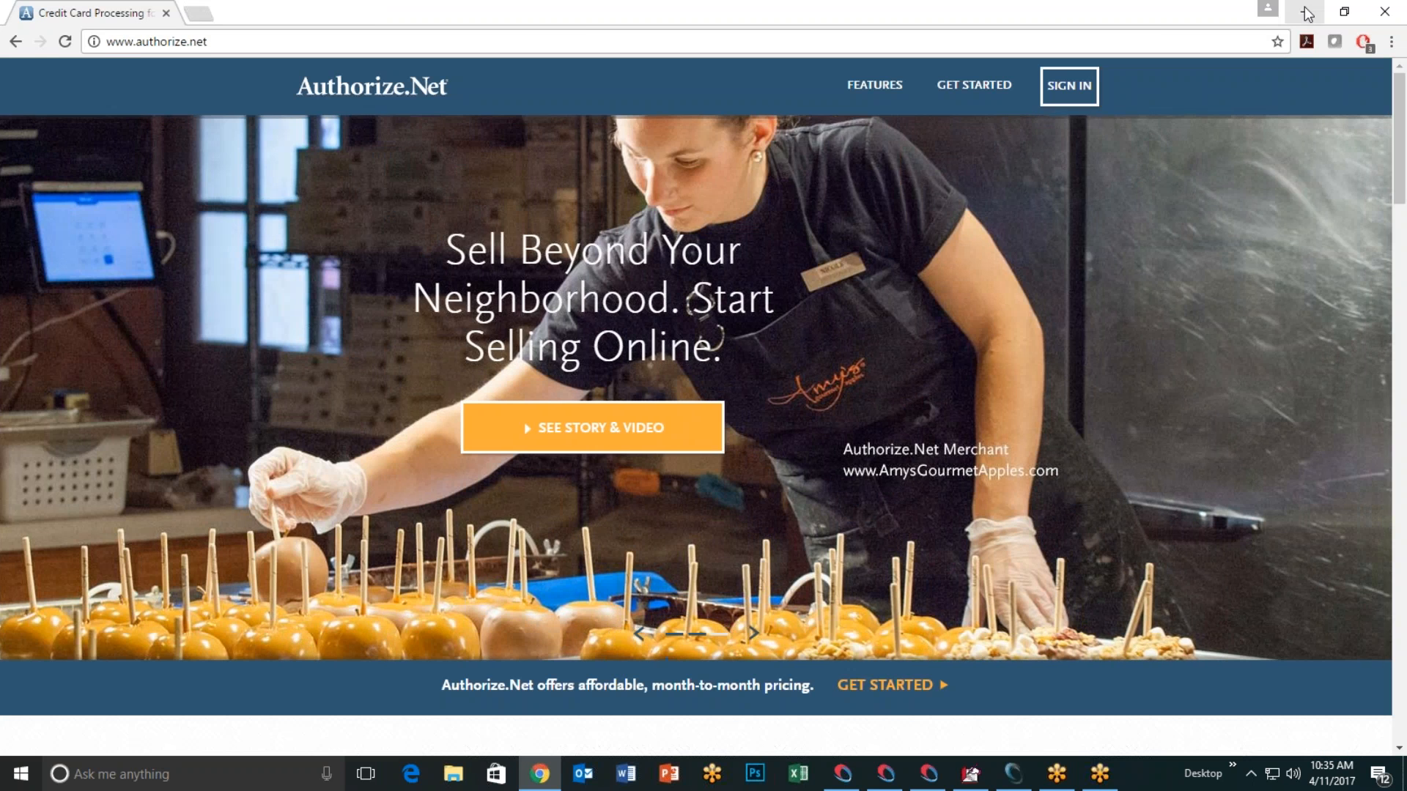
left_click(1304, 11)
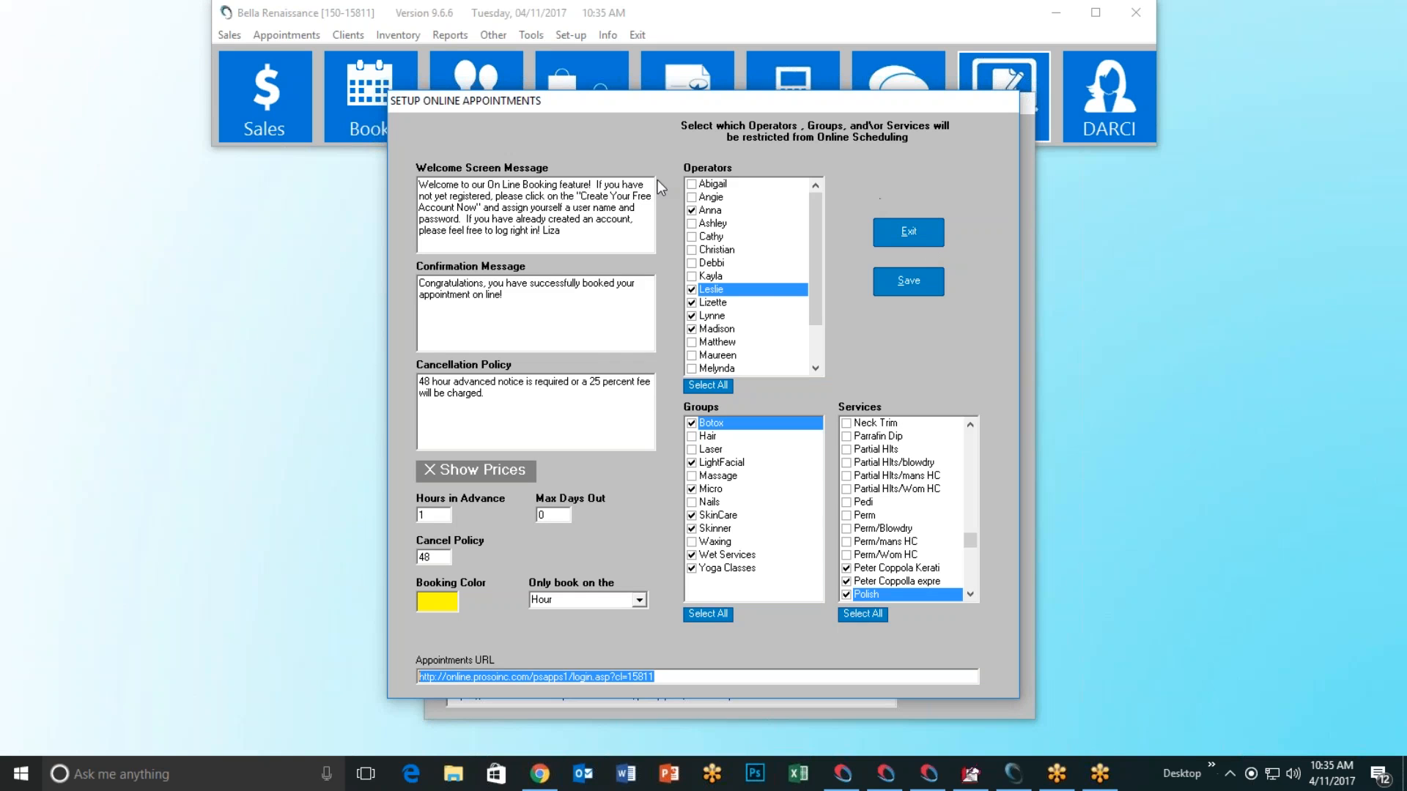
Step: Save the online appointments settings, confirm the message, and exit the setup window
left_click(896, 285)
left_click(746, 441)
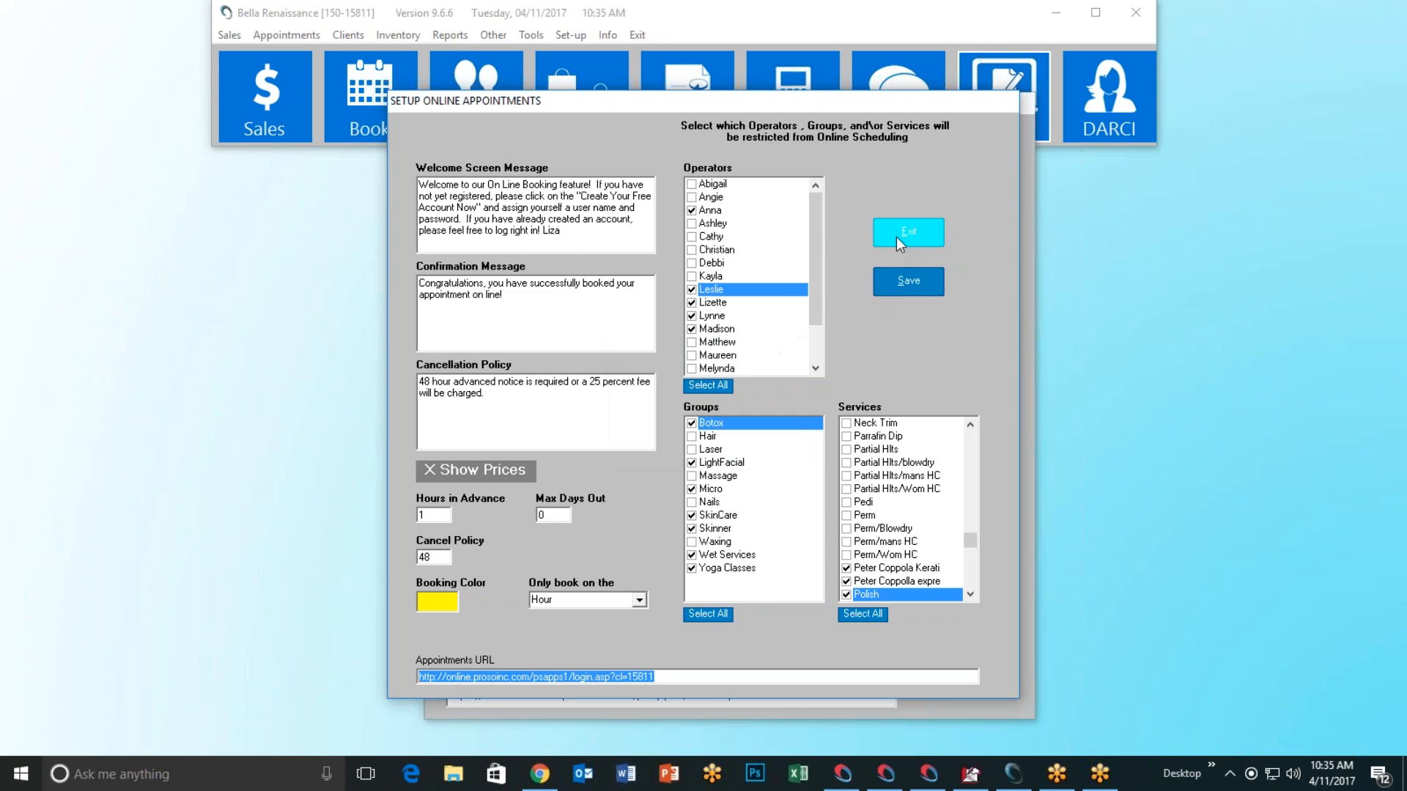
left_click(896, 236)
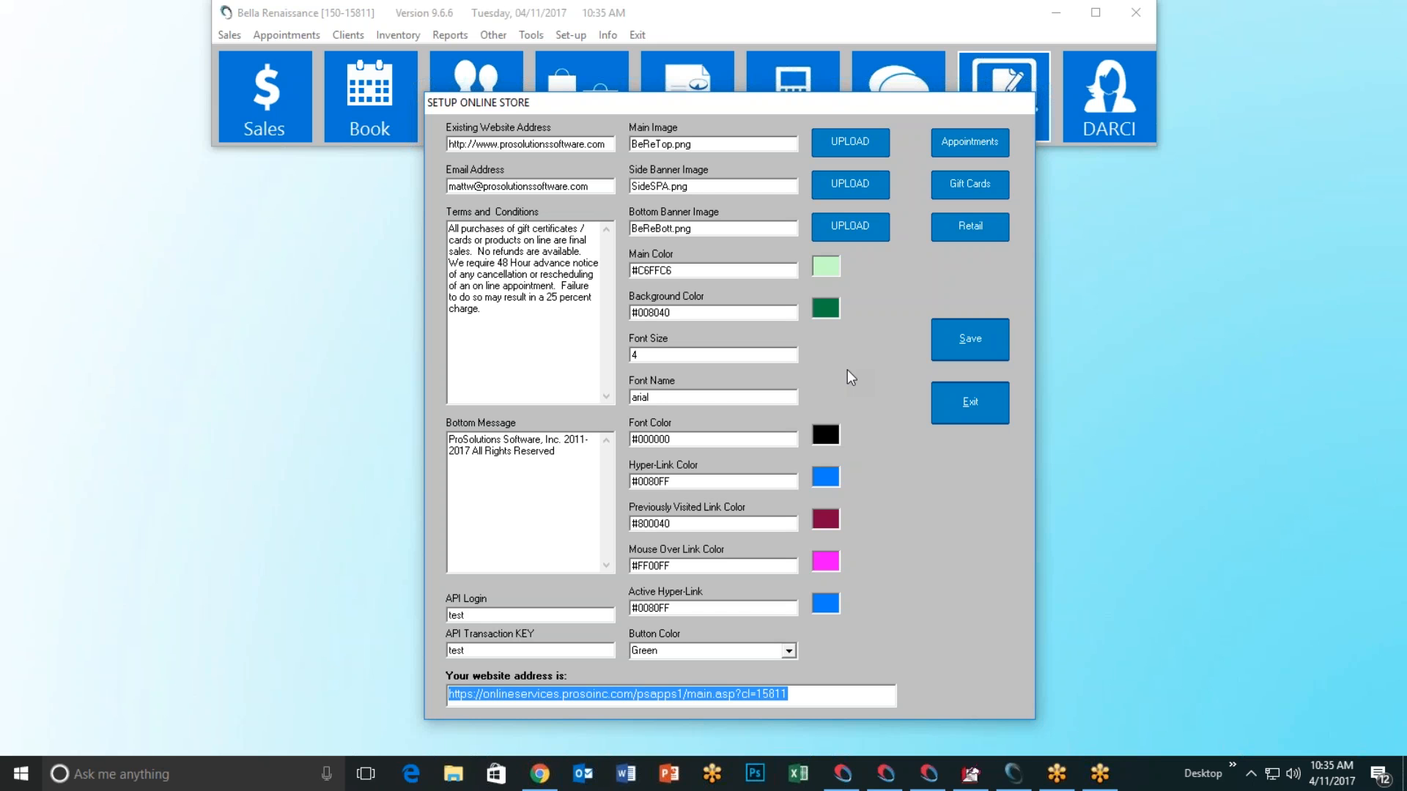
Step: Exit online store setup, view the ProSolutions Live Chat welcome page, then minimize Chrome
left_click(994, 403)
left_click(907, 126)
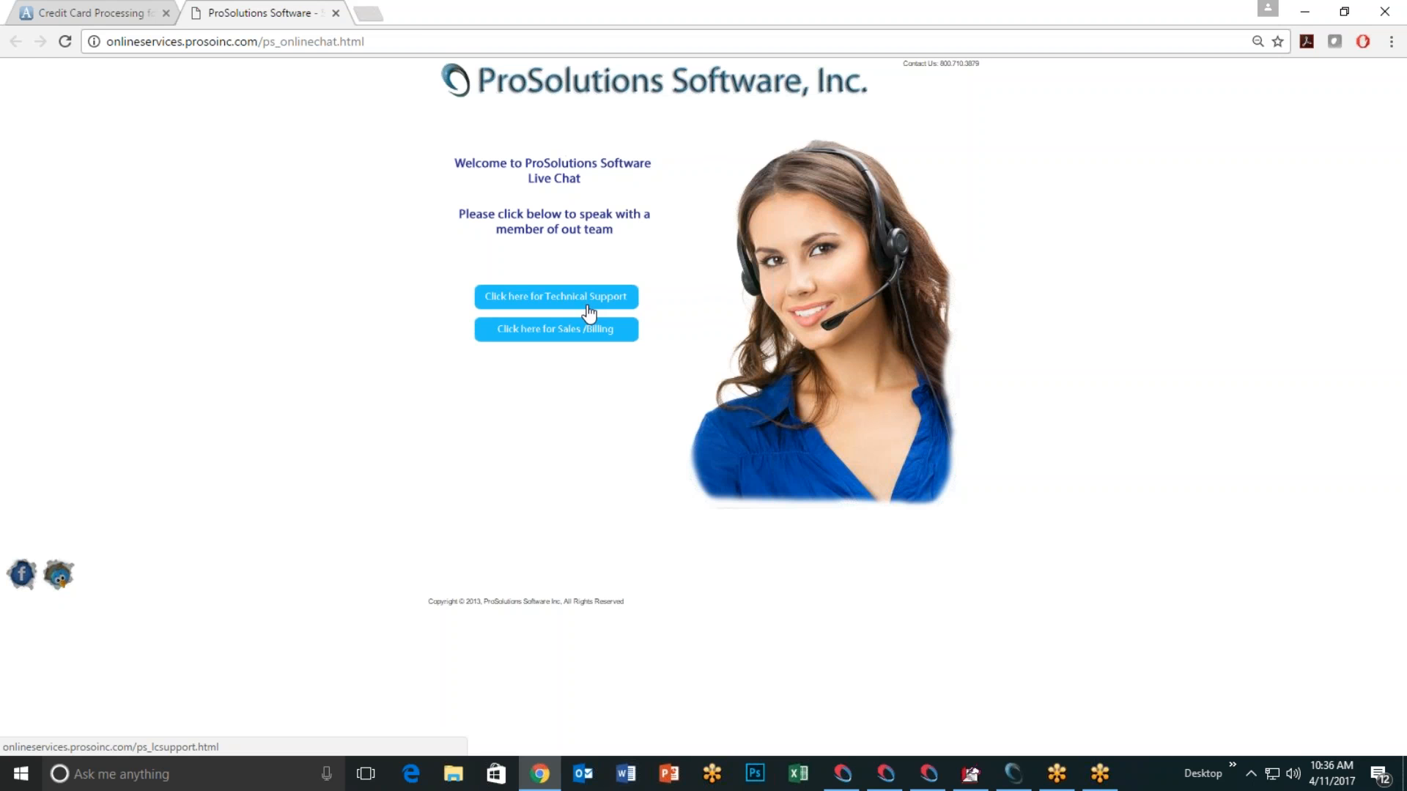
left_click(1305, 12)
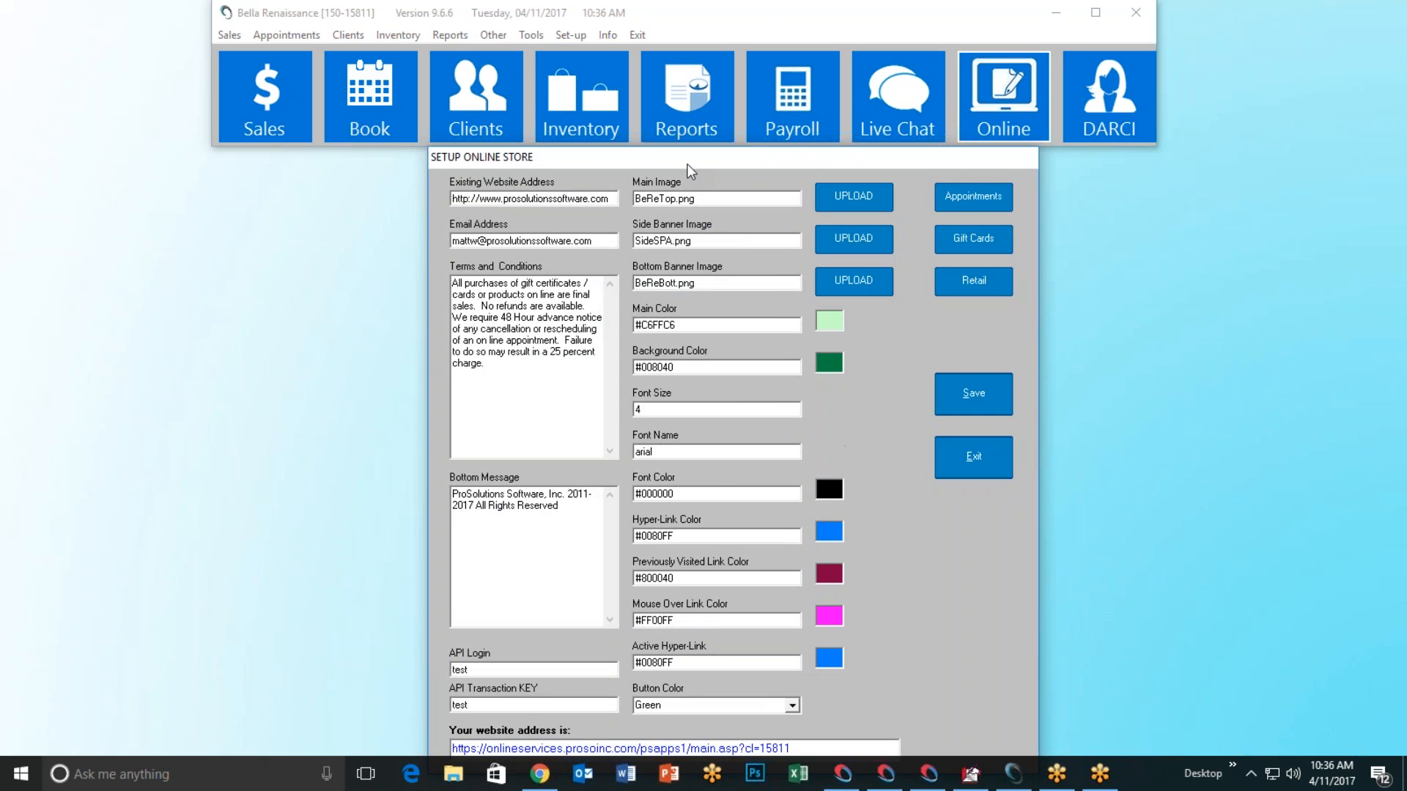
Step: Move the Setup Online Store window higher and open the Gift Cards/Certs store setup
left_click_drag(687, 170, 676, 107)
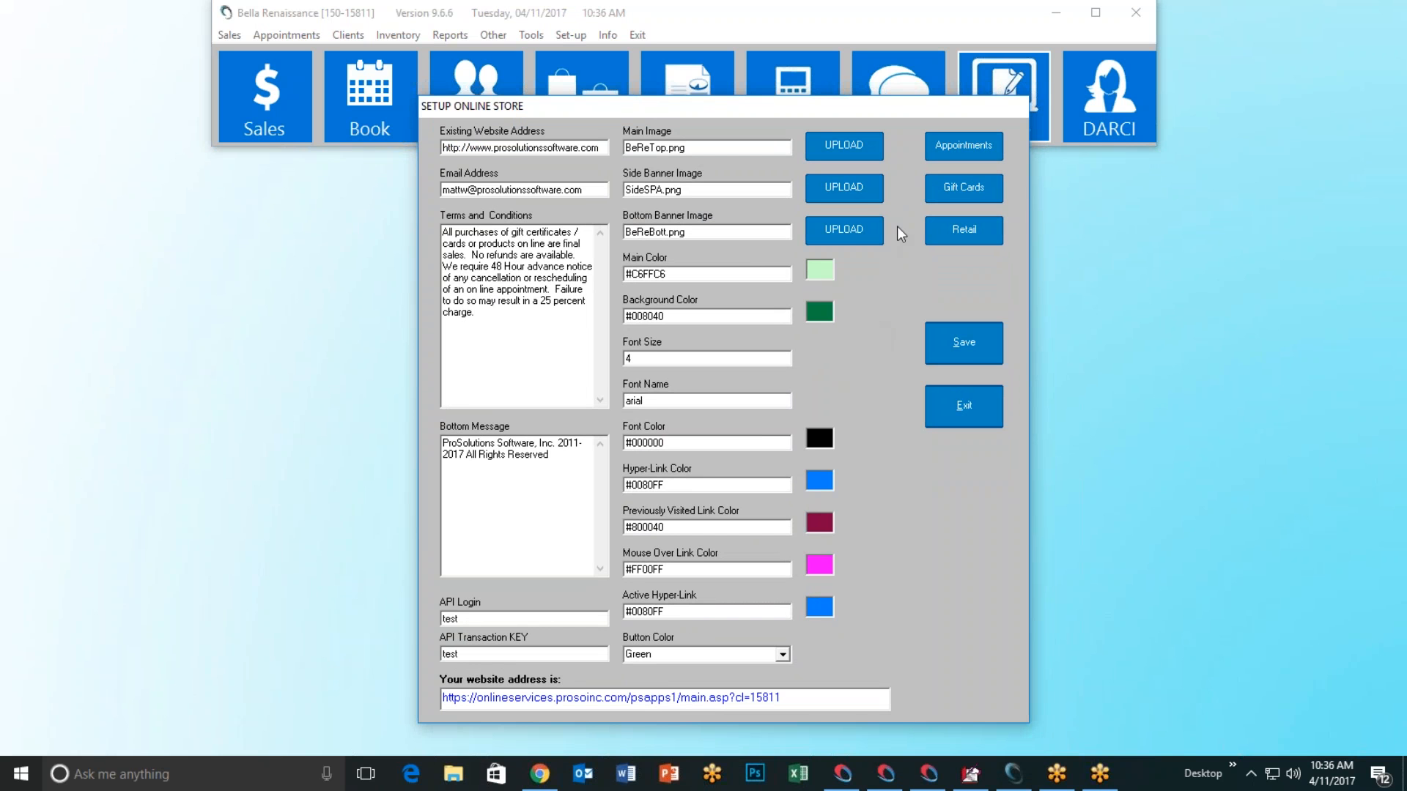
left_click(957, 189)
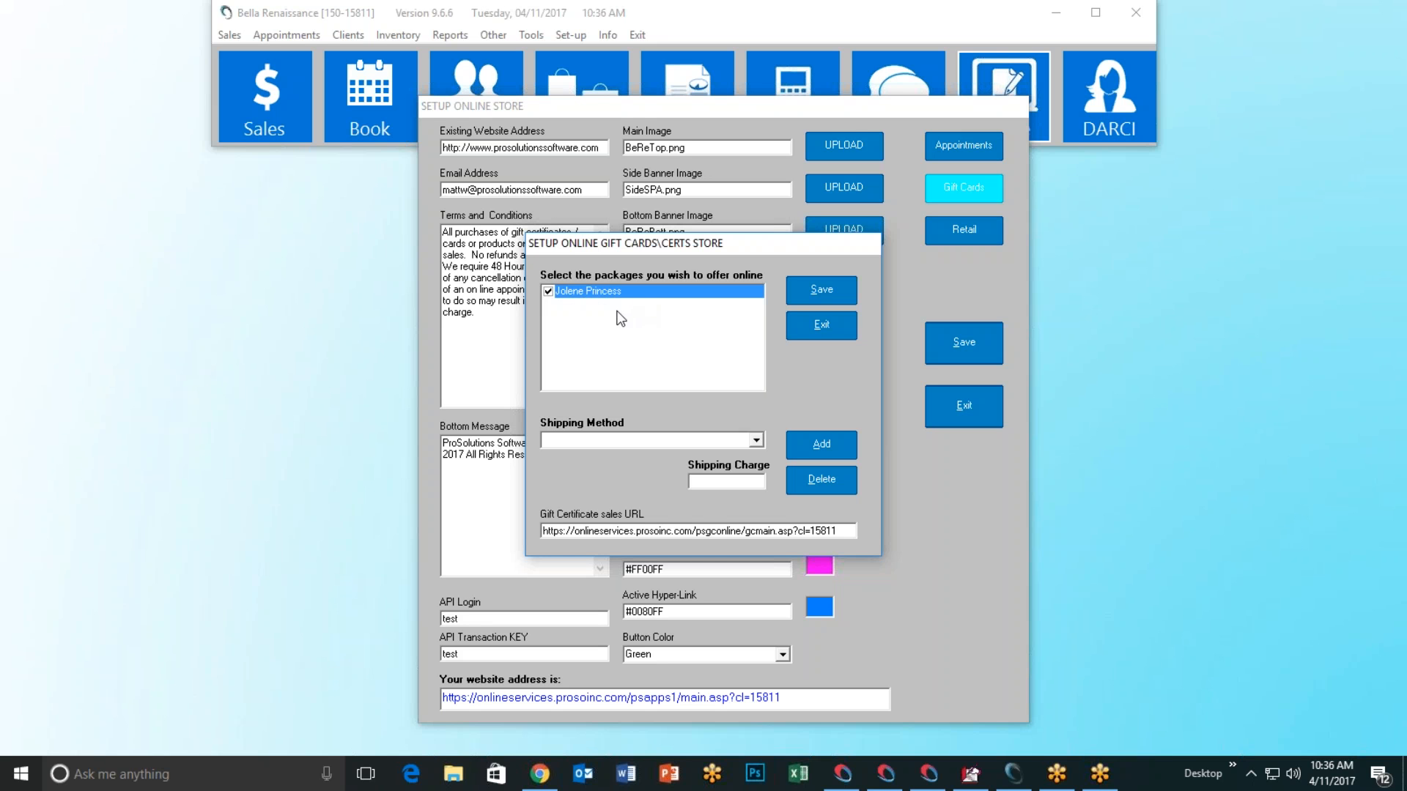
left_click(548, 292)
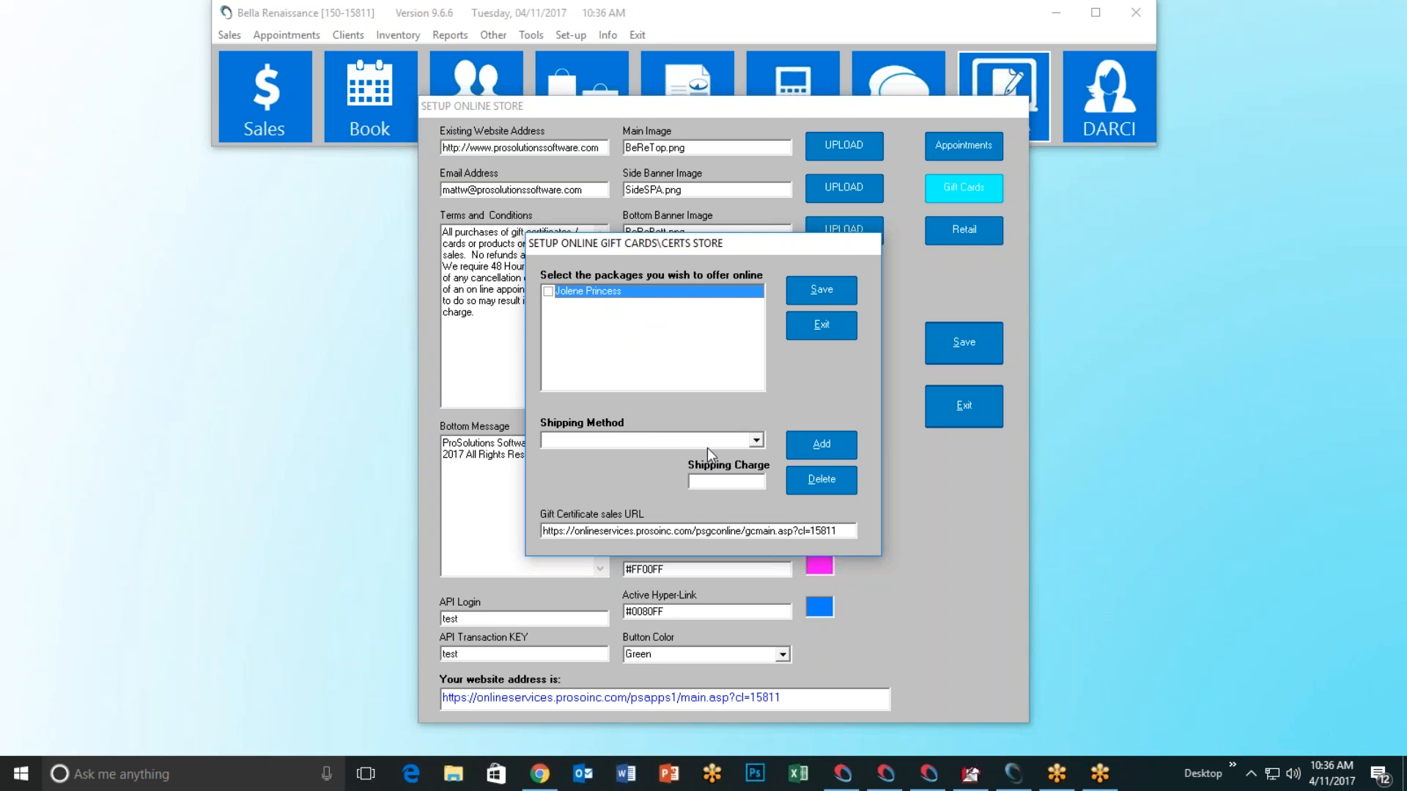
left_click(755, 440)
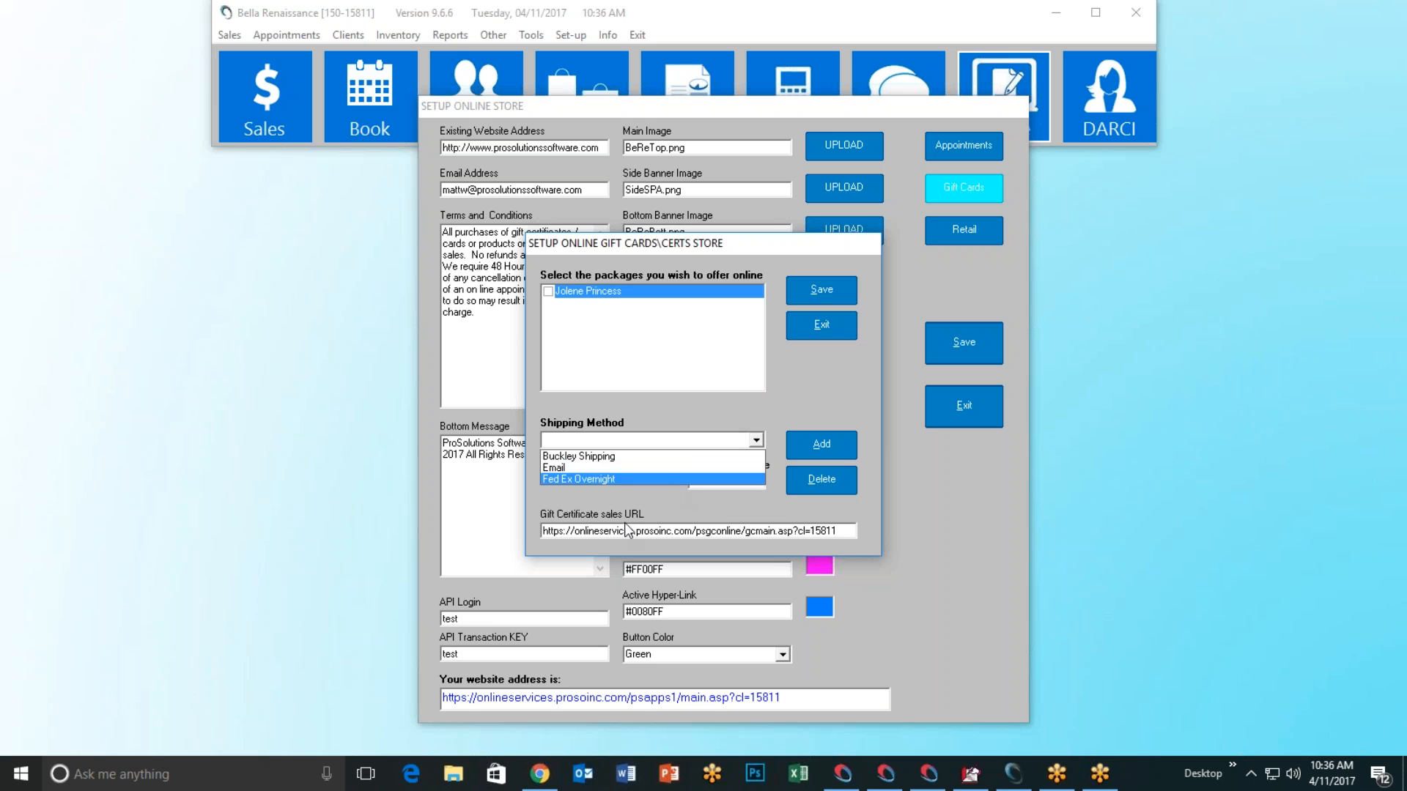
left_click(623, 456)
left_click(823, 482)
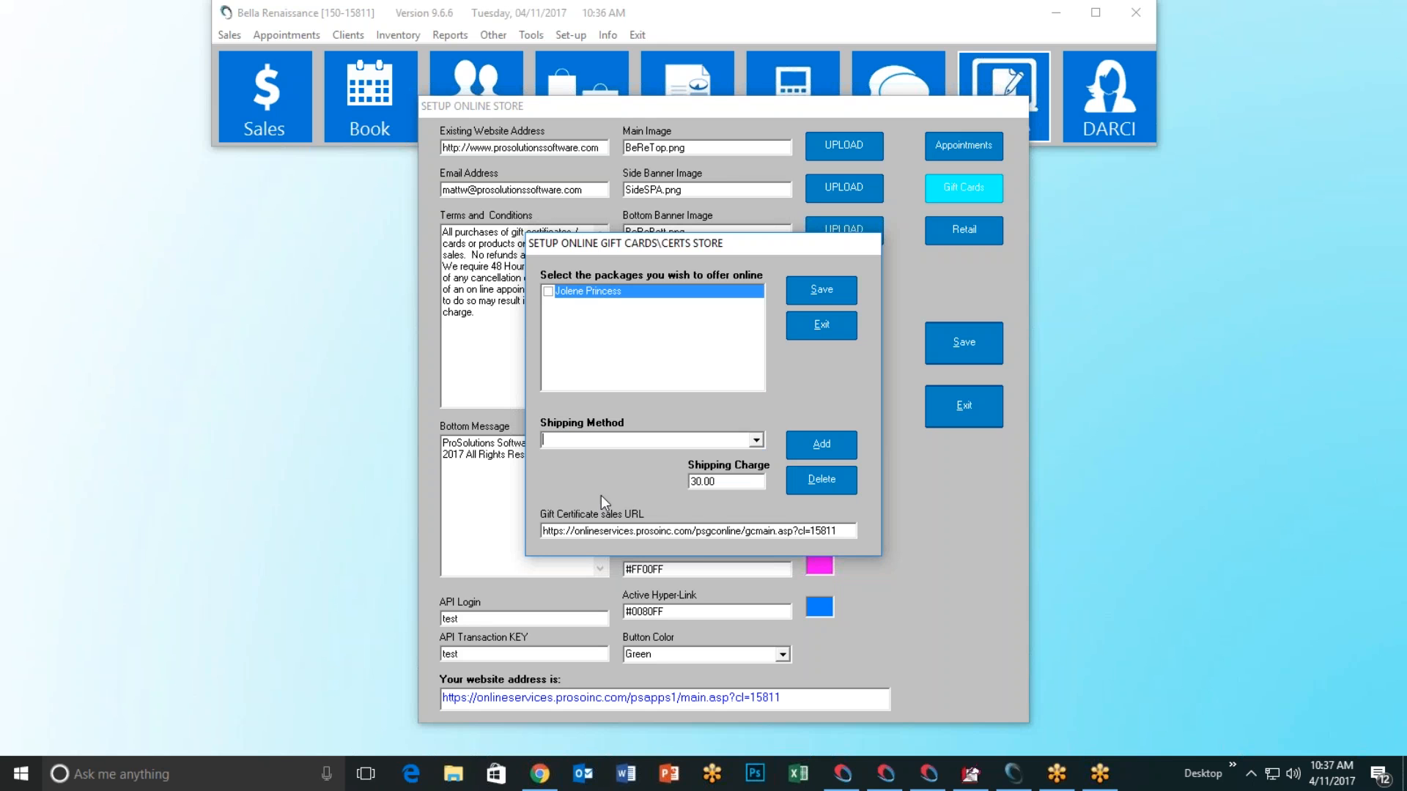
left_click(759, 445)
left_click(698, 459)
left_click(807, 483)
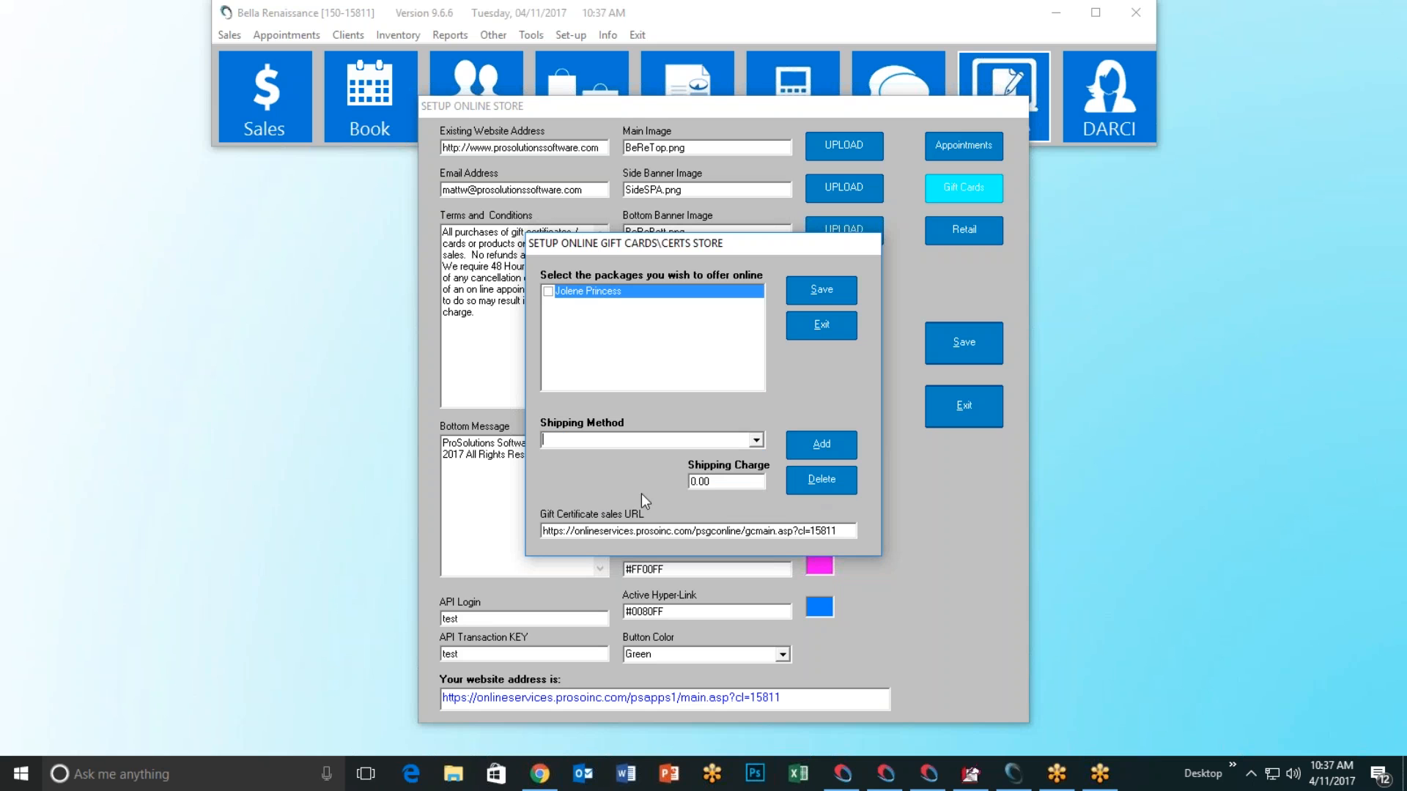
left_click(757, 441)
left_click(675, 456)
left_click(807, 484)
Step: Save the gift card store settings, confirm, and exit the gift card setup
left_click(815, 299)
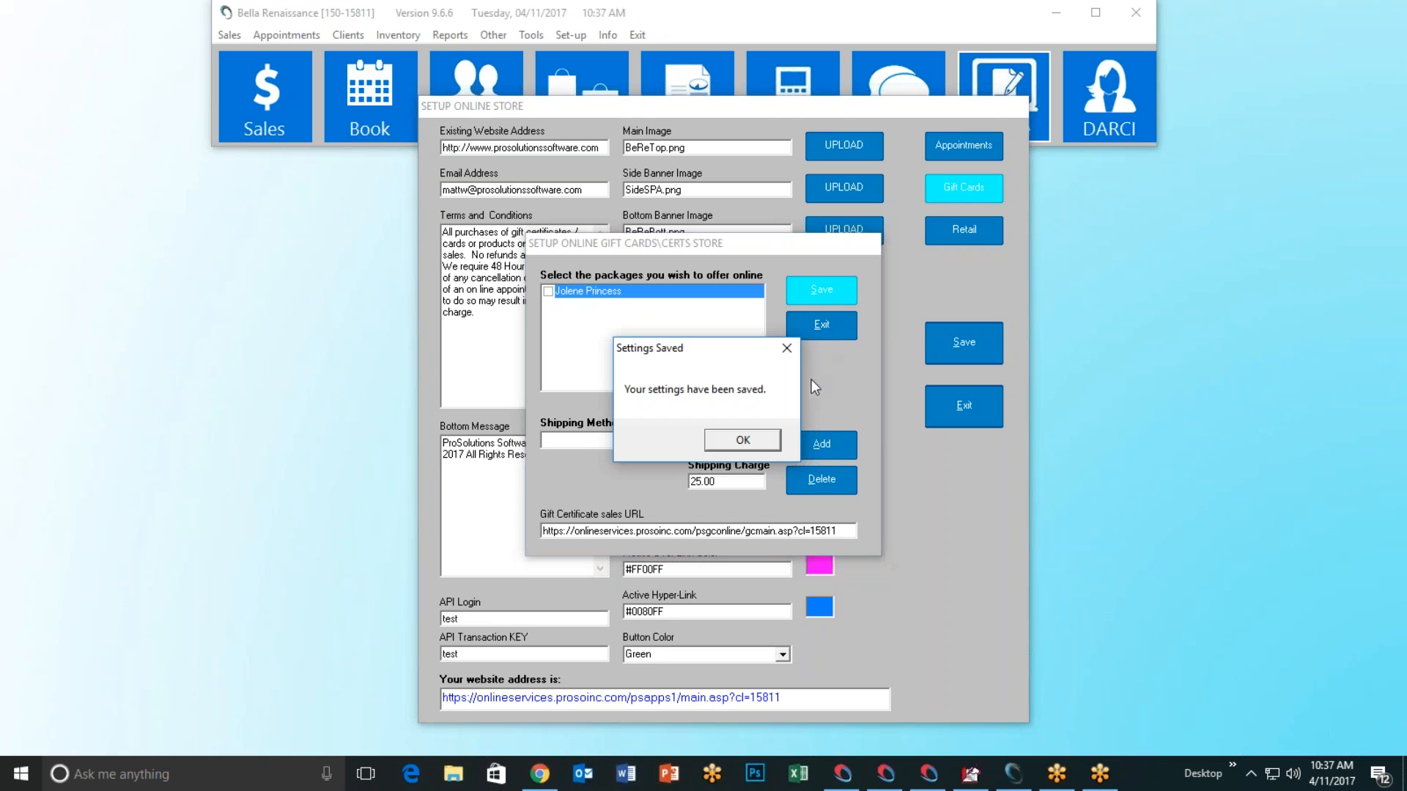
left_click(760, 440)
left_click(839, 329)
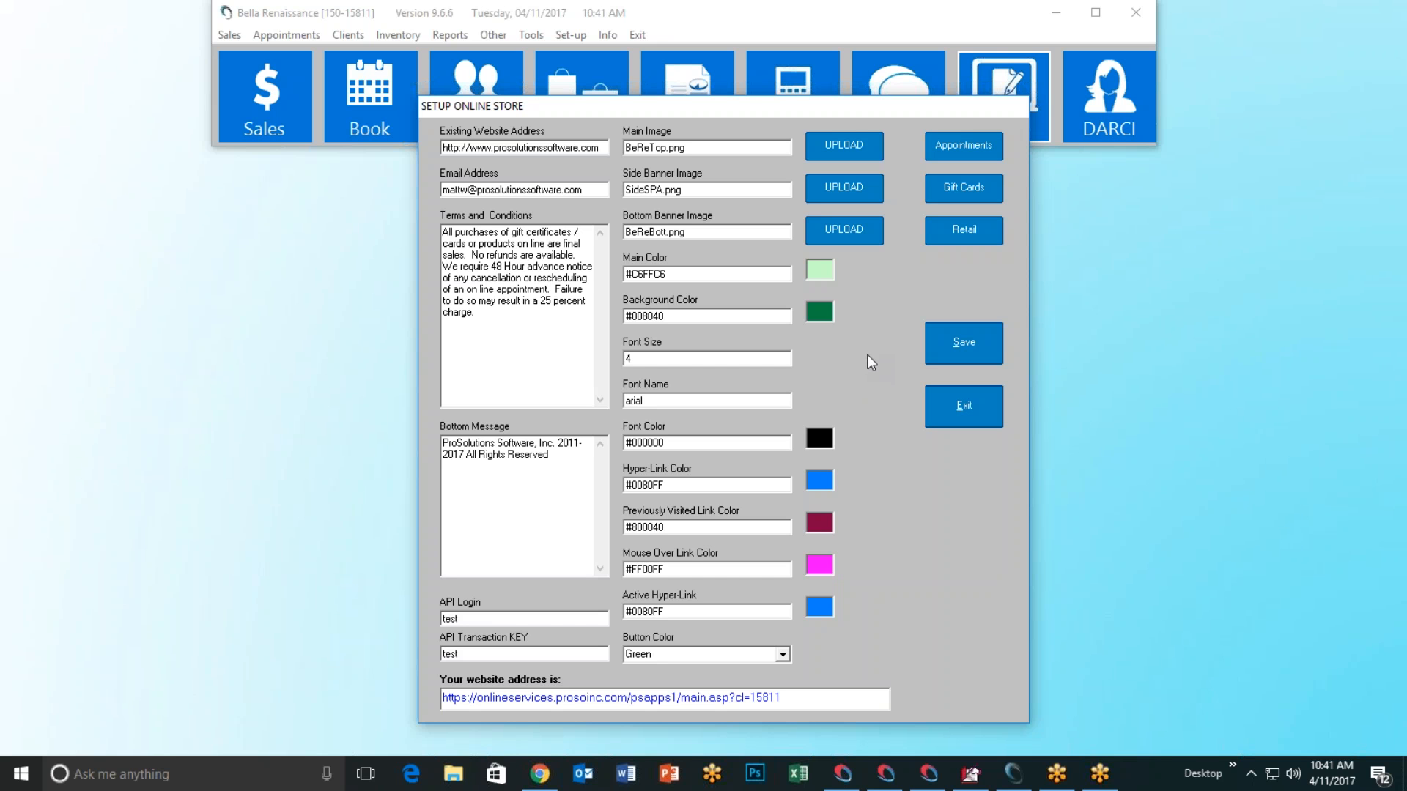
left_click(964, 189)
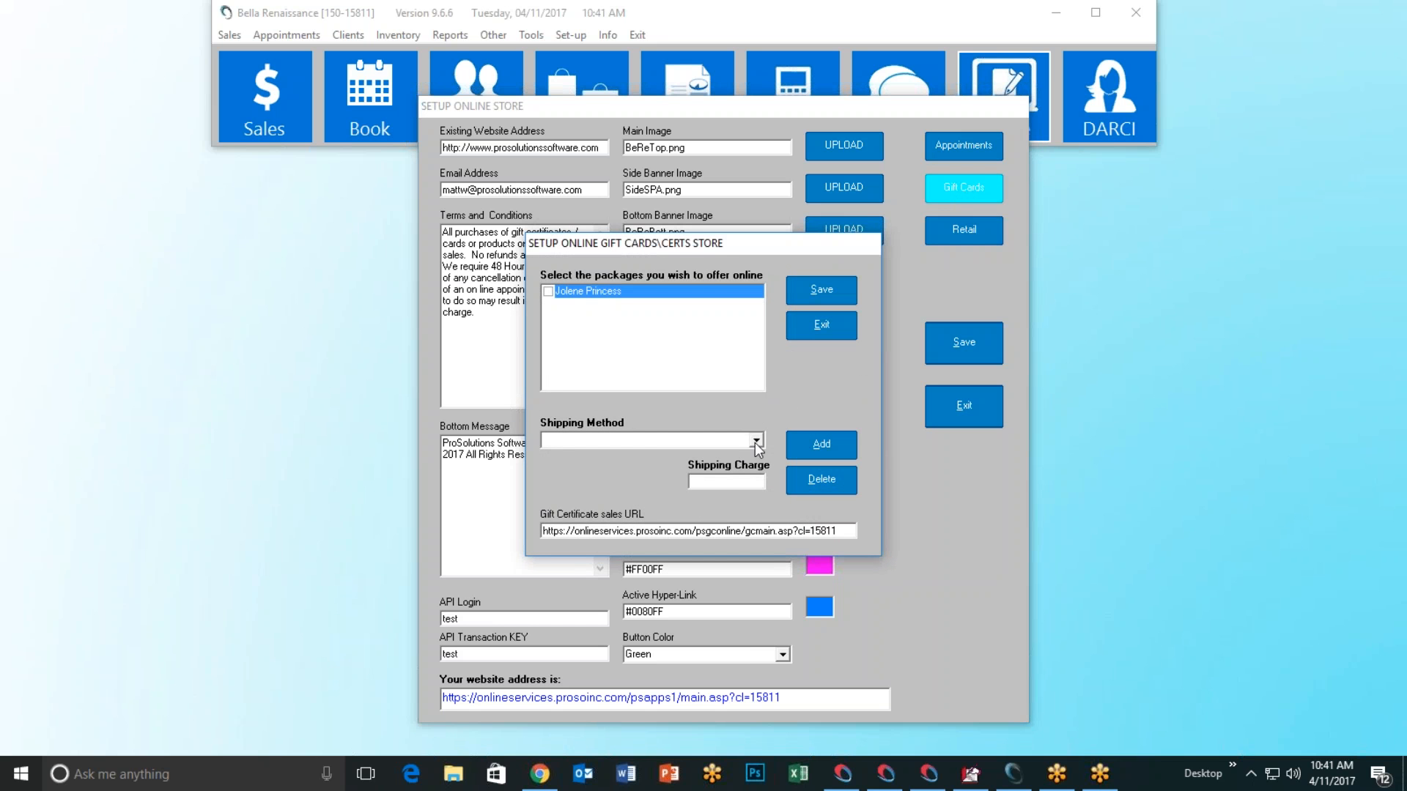
left_click(668, 442)
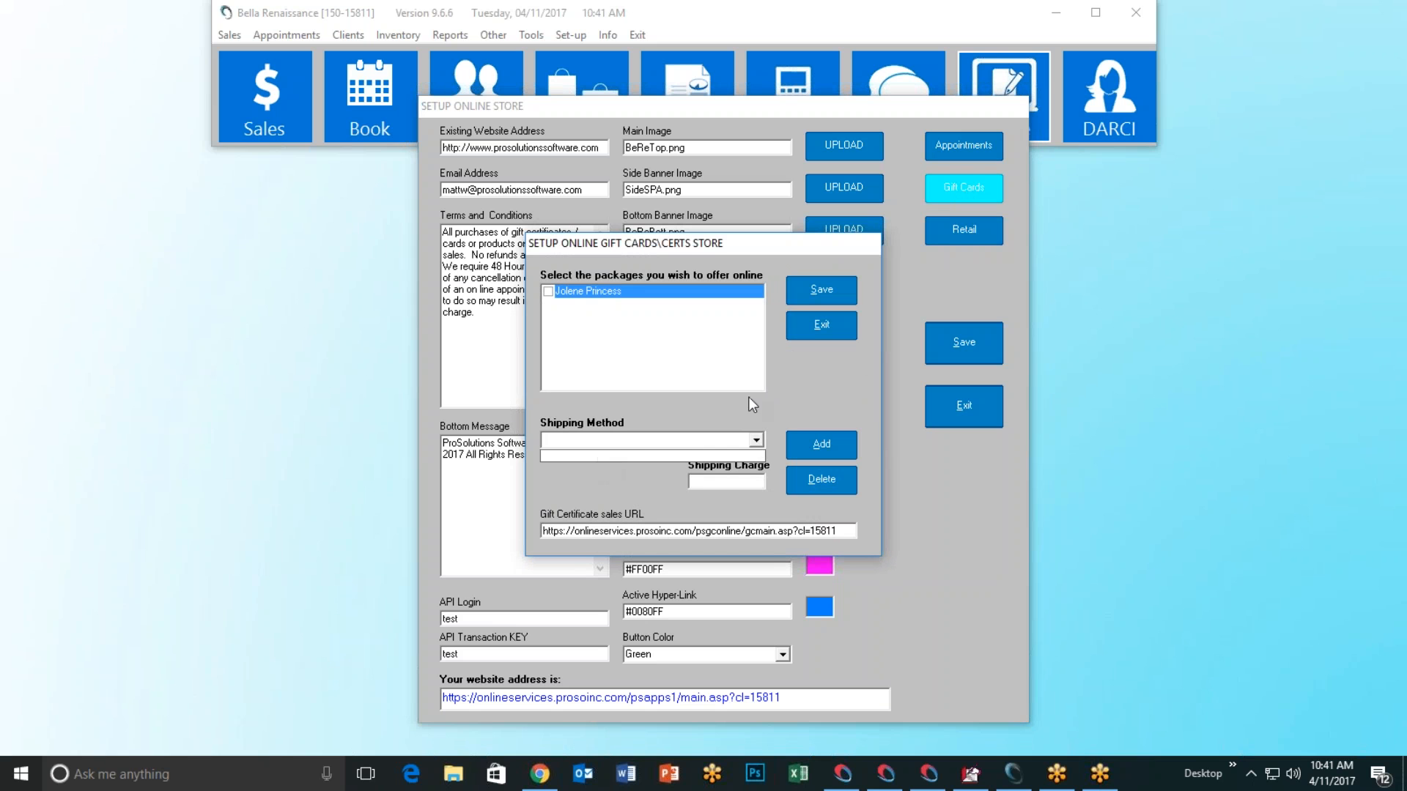
left_click(787, 379)
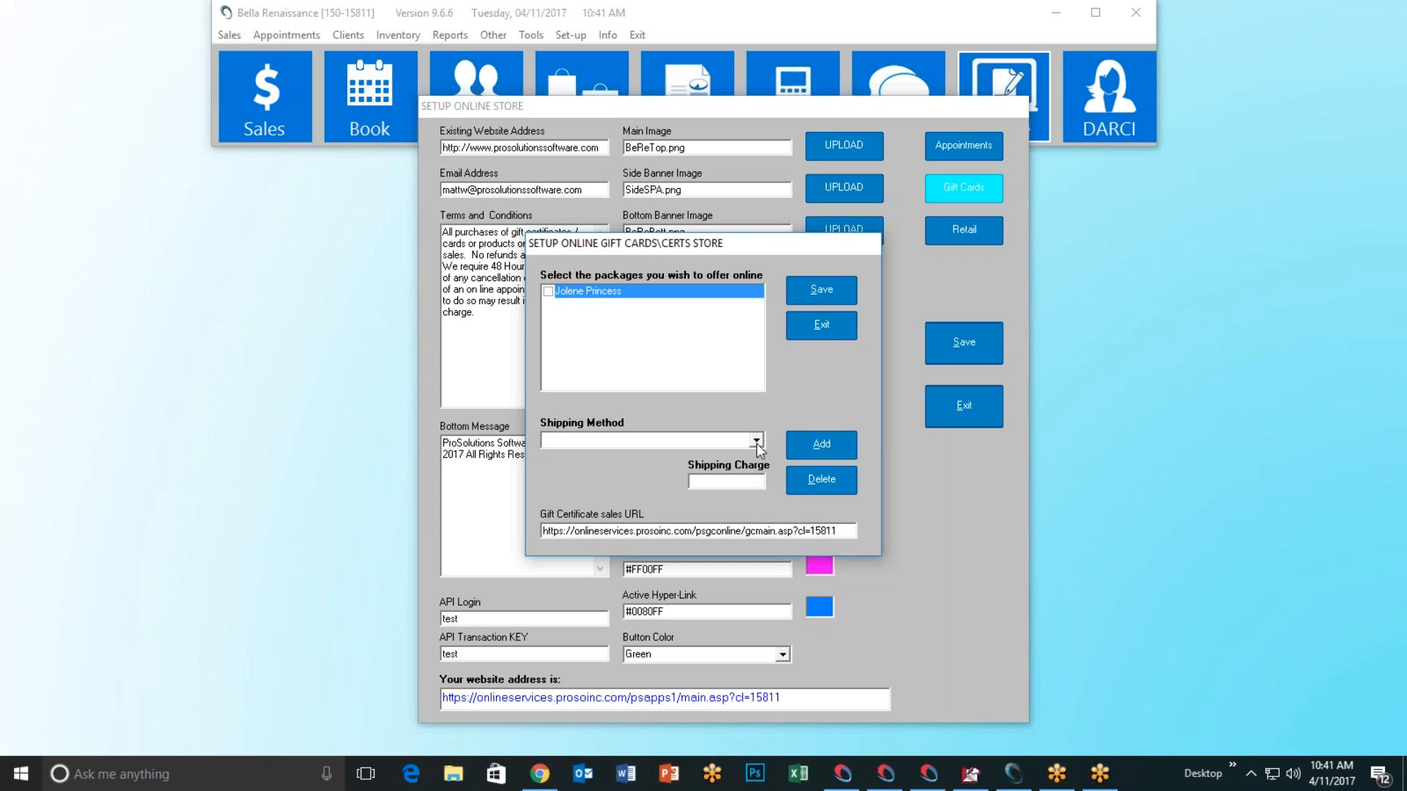
left_click(756, 440)
left_click(787, 382)
Step: Add an Email shipping method with a 0.0 charge and verify it is listed
type("Ema")
type("0.0")
left_click(822, 445)
left_click(762, 440)
left_click(756, 442)
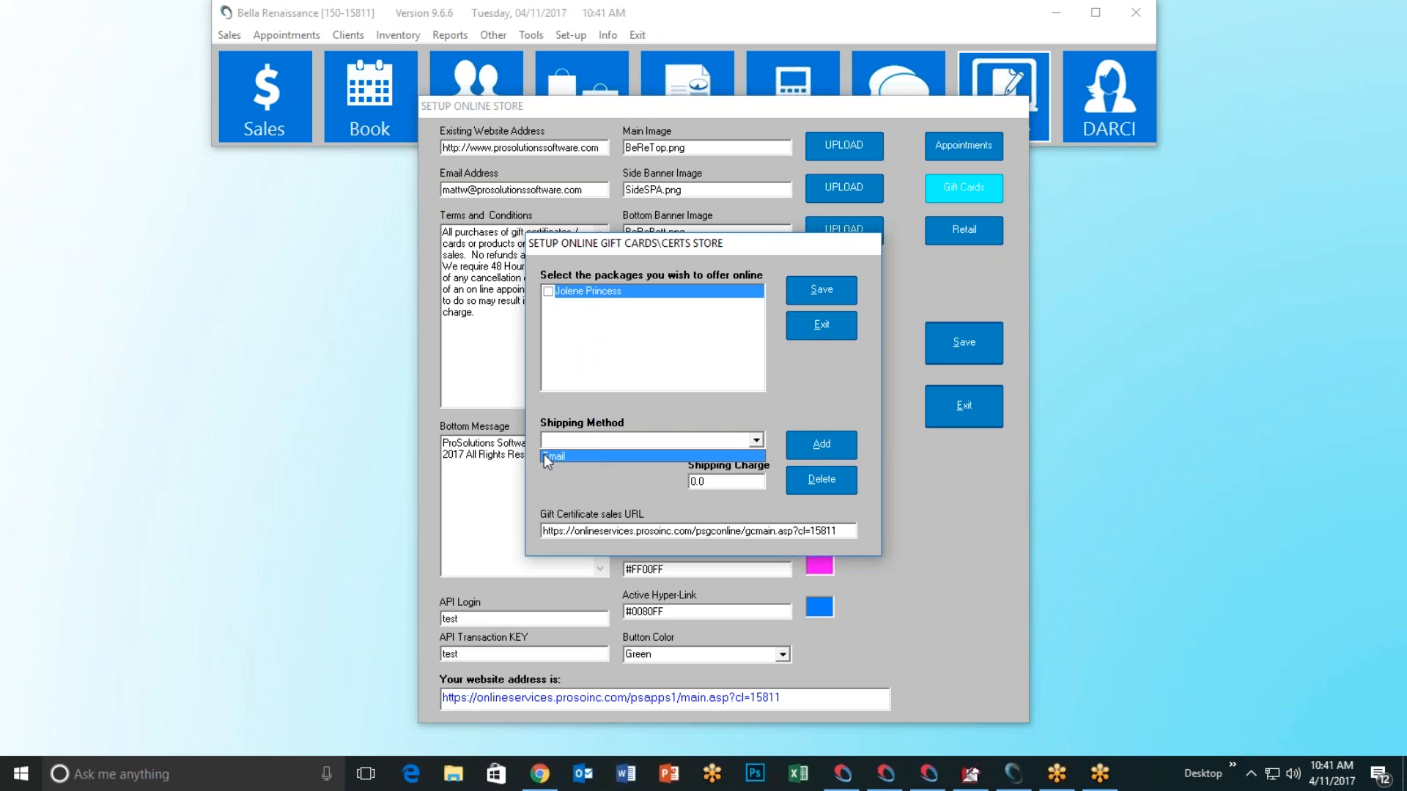
left_click(592, 482)
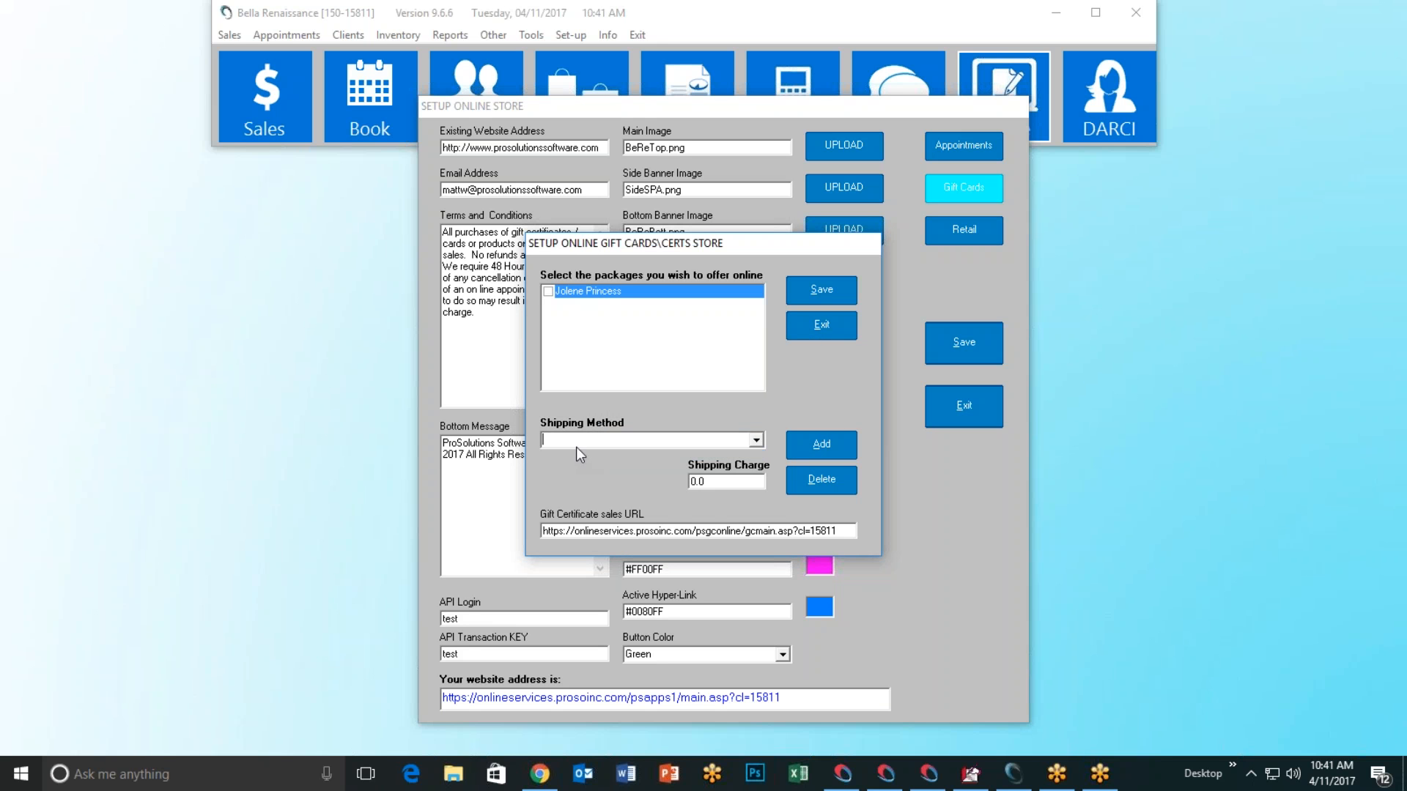
Step: Add a Fed Ex Overnight shipping method with a 20.00 charge
type("Fed Ex Overnight")
double_click(721, 483)
type("20.00")
left_click(788, 450)
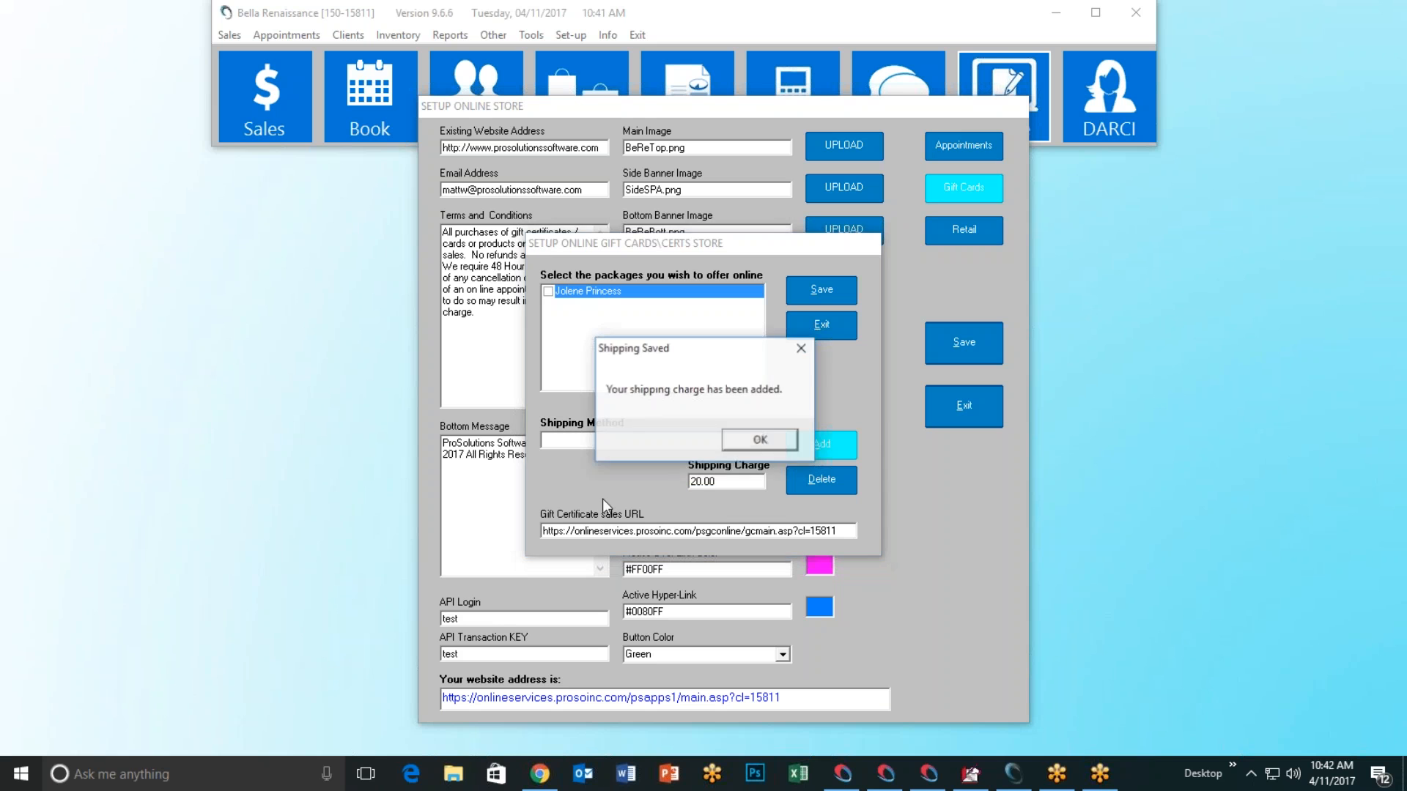
key("Return")
left_click(757, 441)
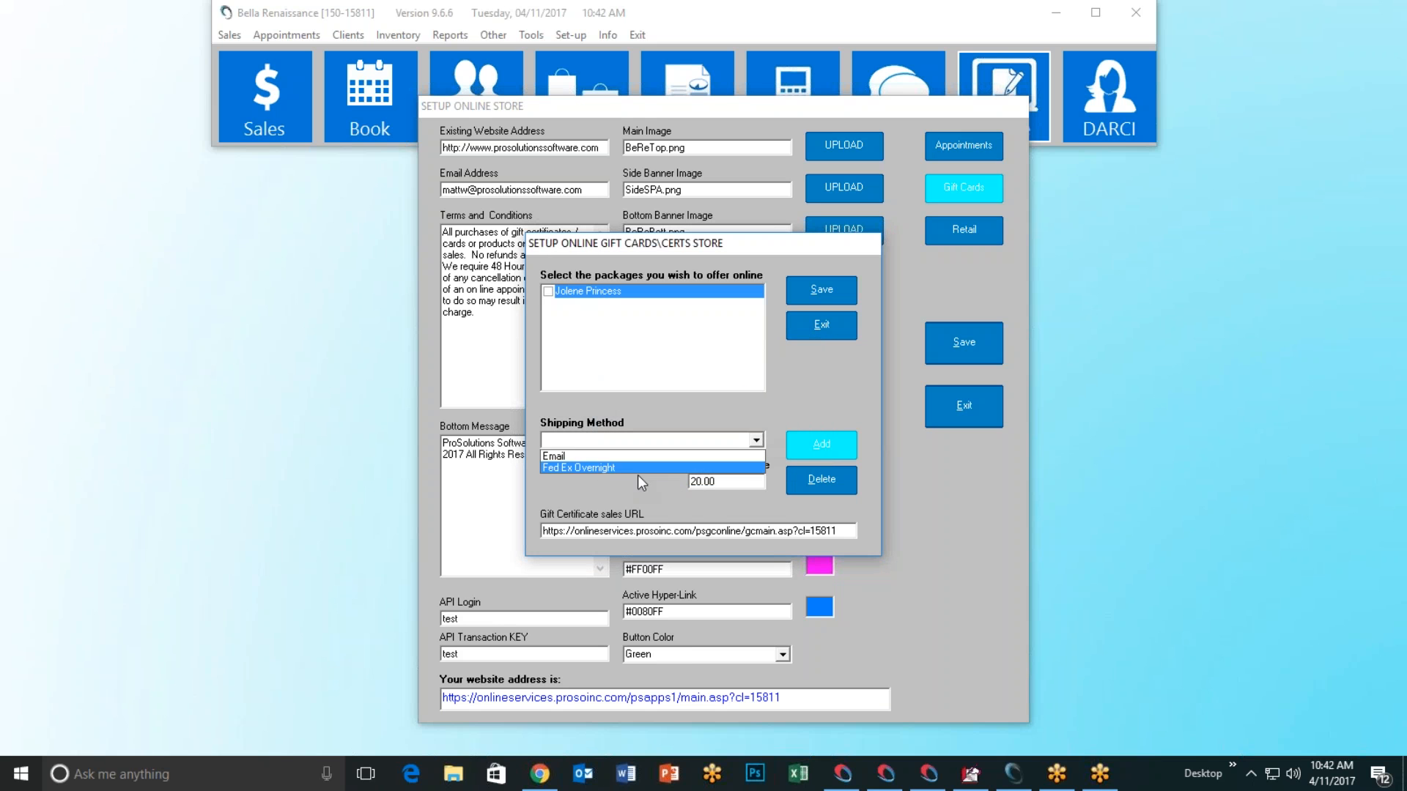
left_click(610, 496)
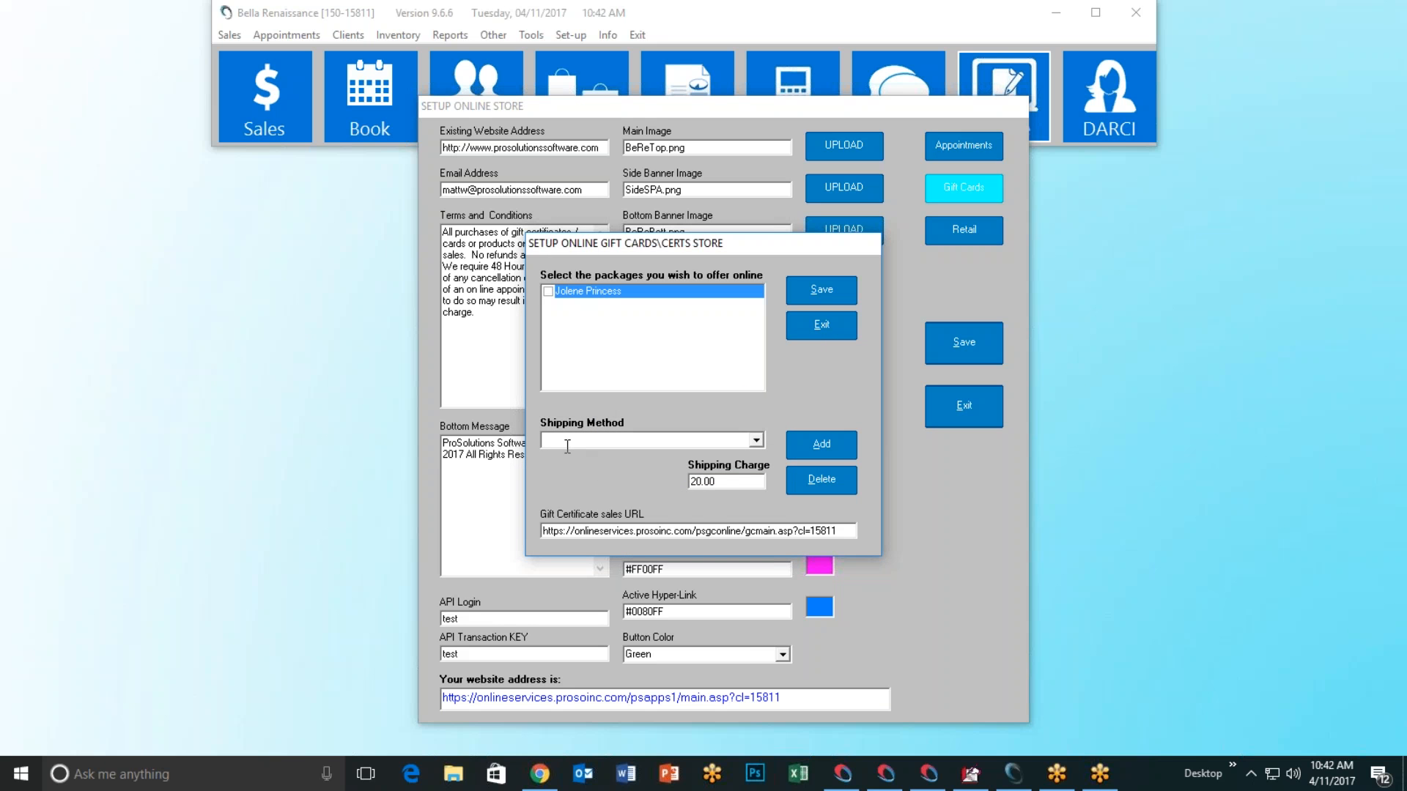
Step: Add a USPS shipping method at 4.00 and verify all three methods are listed
type("USPS")
left_click_drag(725, 481, 640, 481)
type("4.00")
left_click(804, 452)
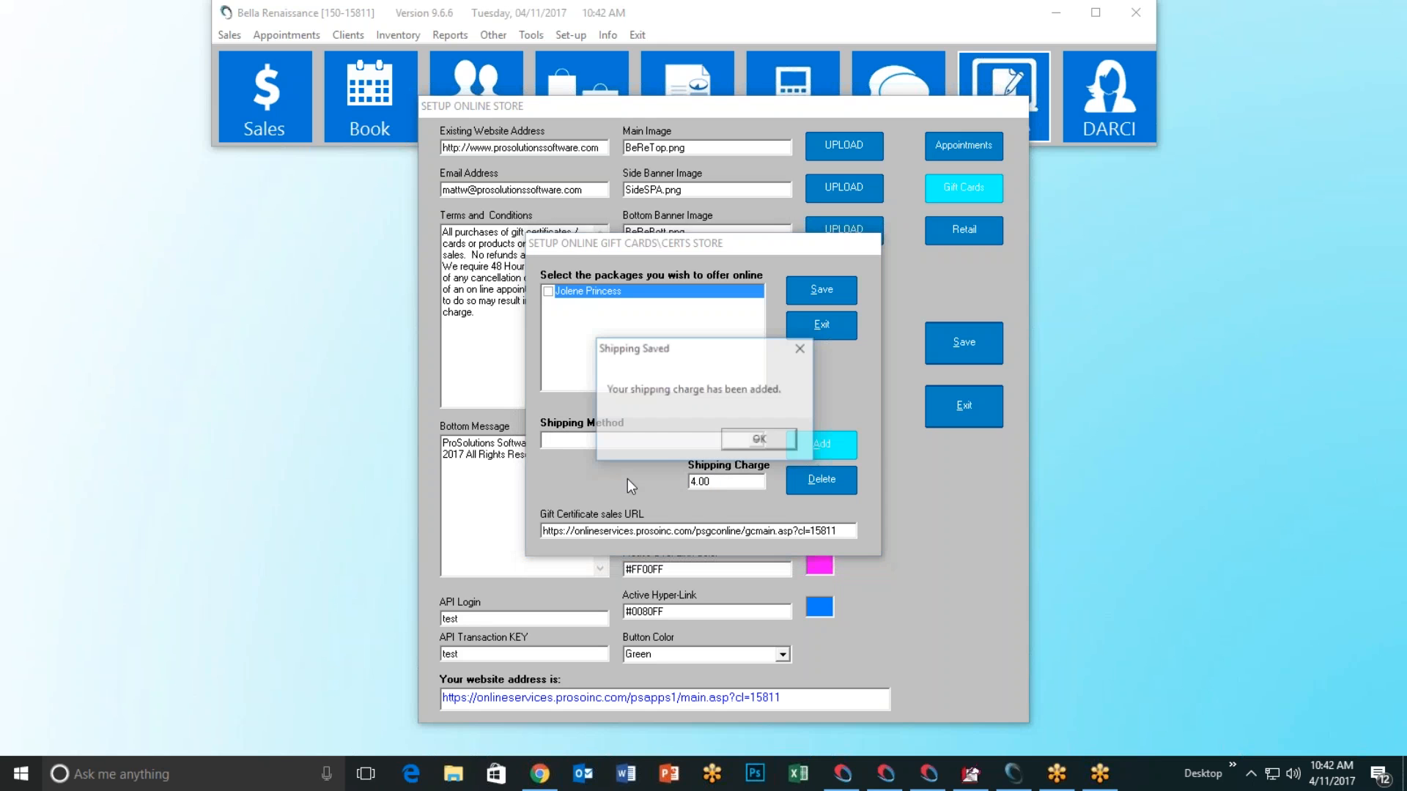
left_click(755, 440)
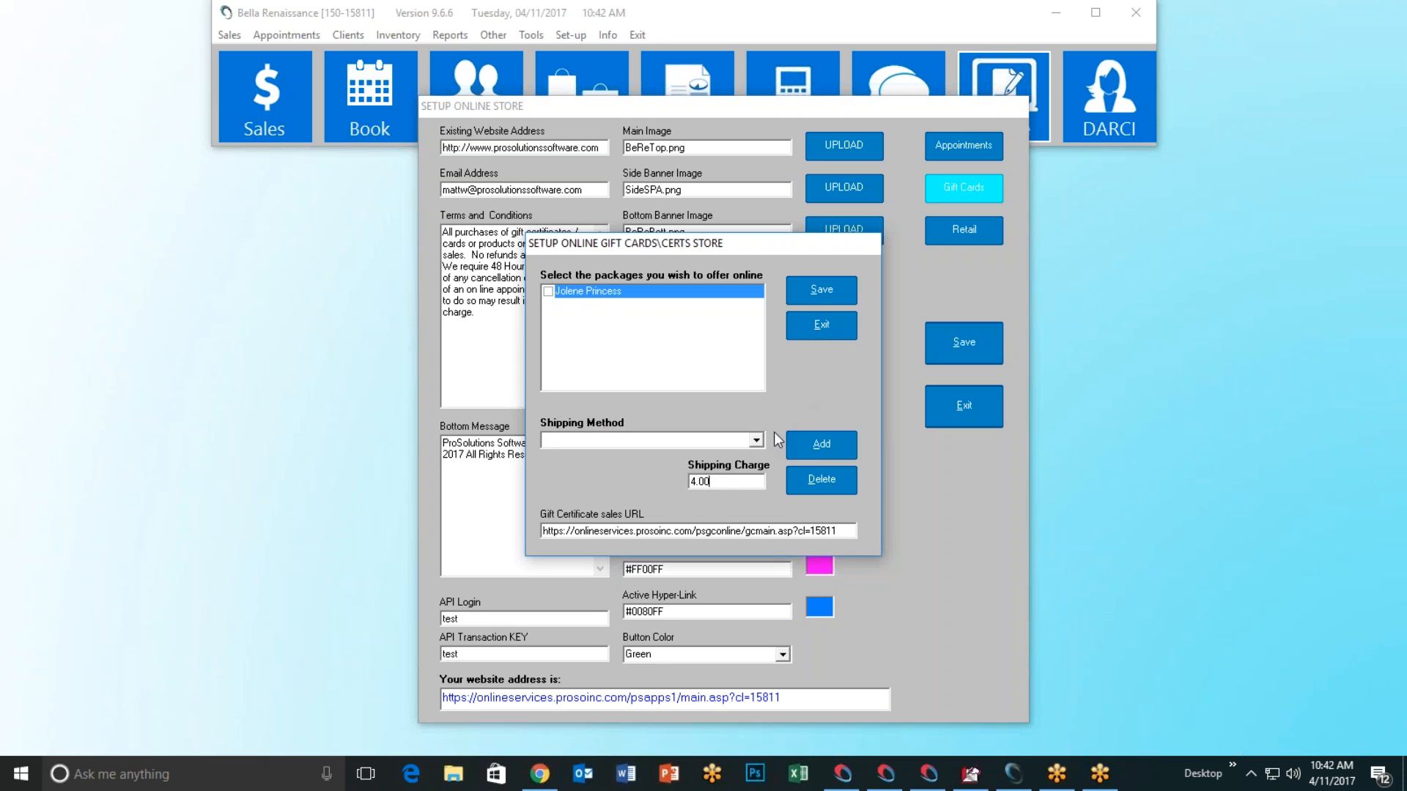
left_click(756, 440)
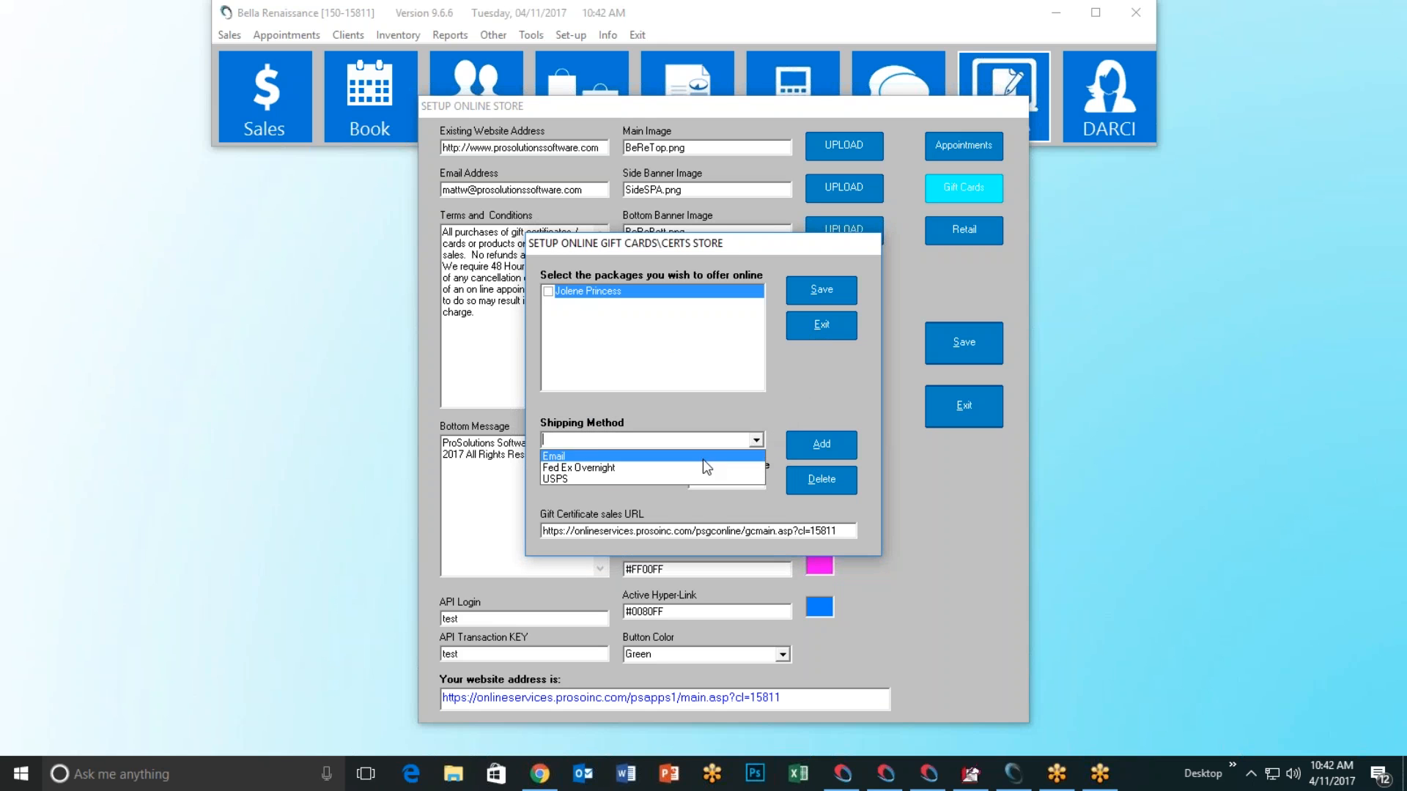
left_click(848, 387)
Step: Save the gift card store settings, confirm, and exit the gift card setup
left_click(811, 291)
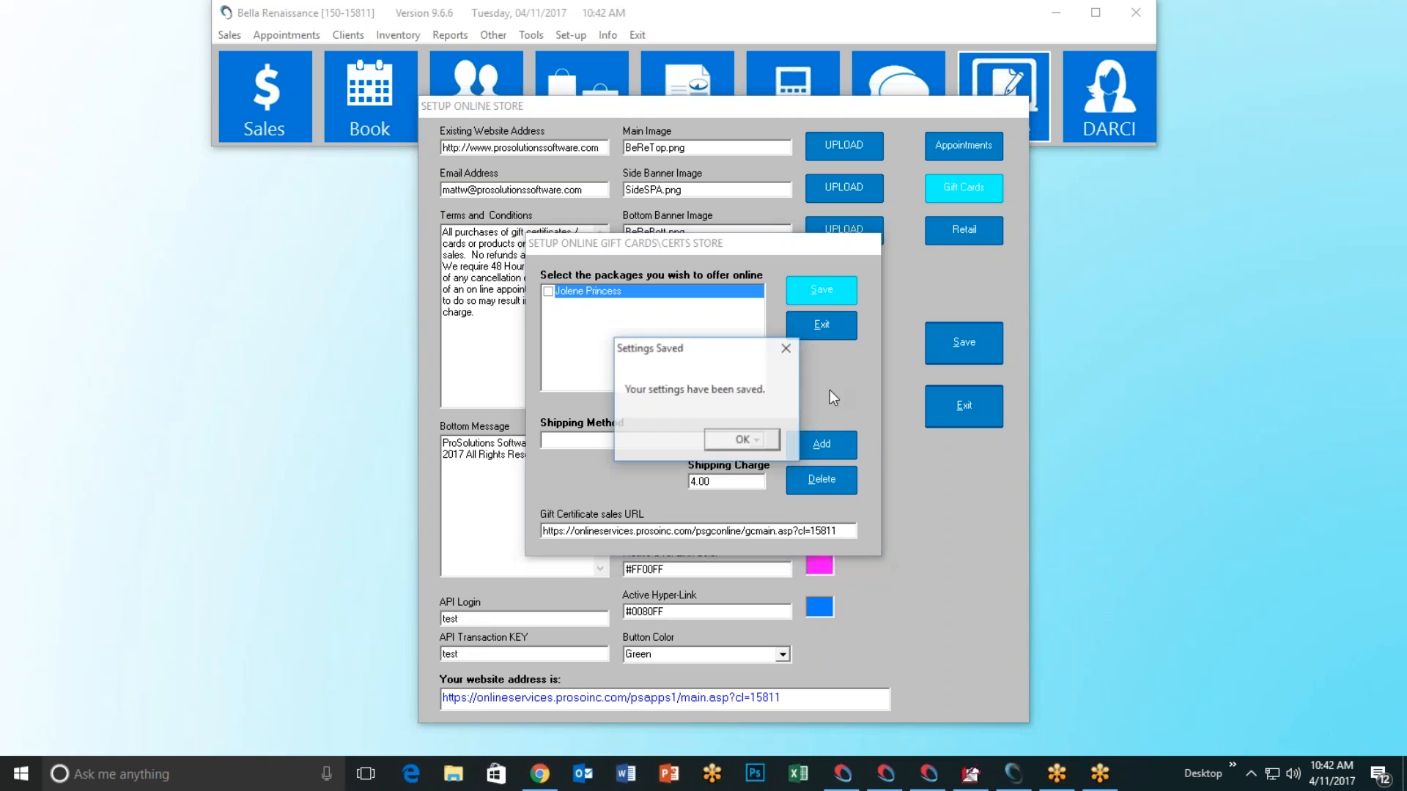
left_click(751, 442)
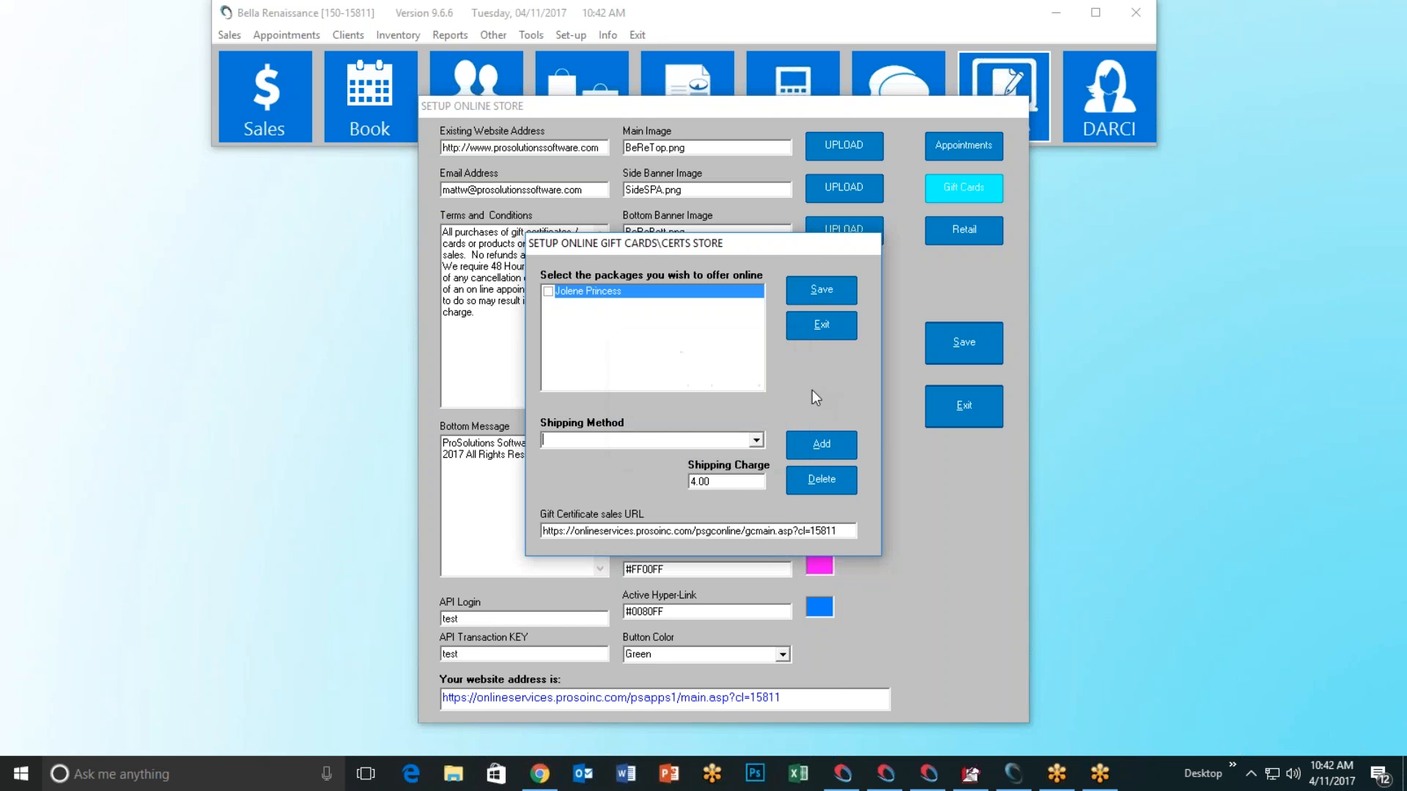
left_click(833, 333)
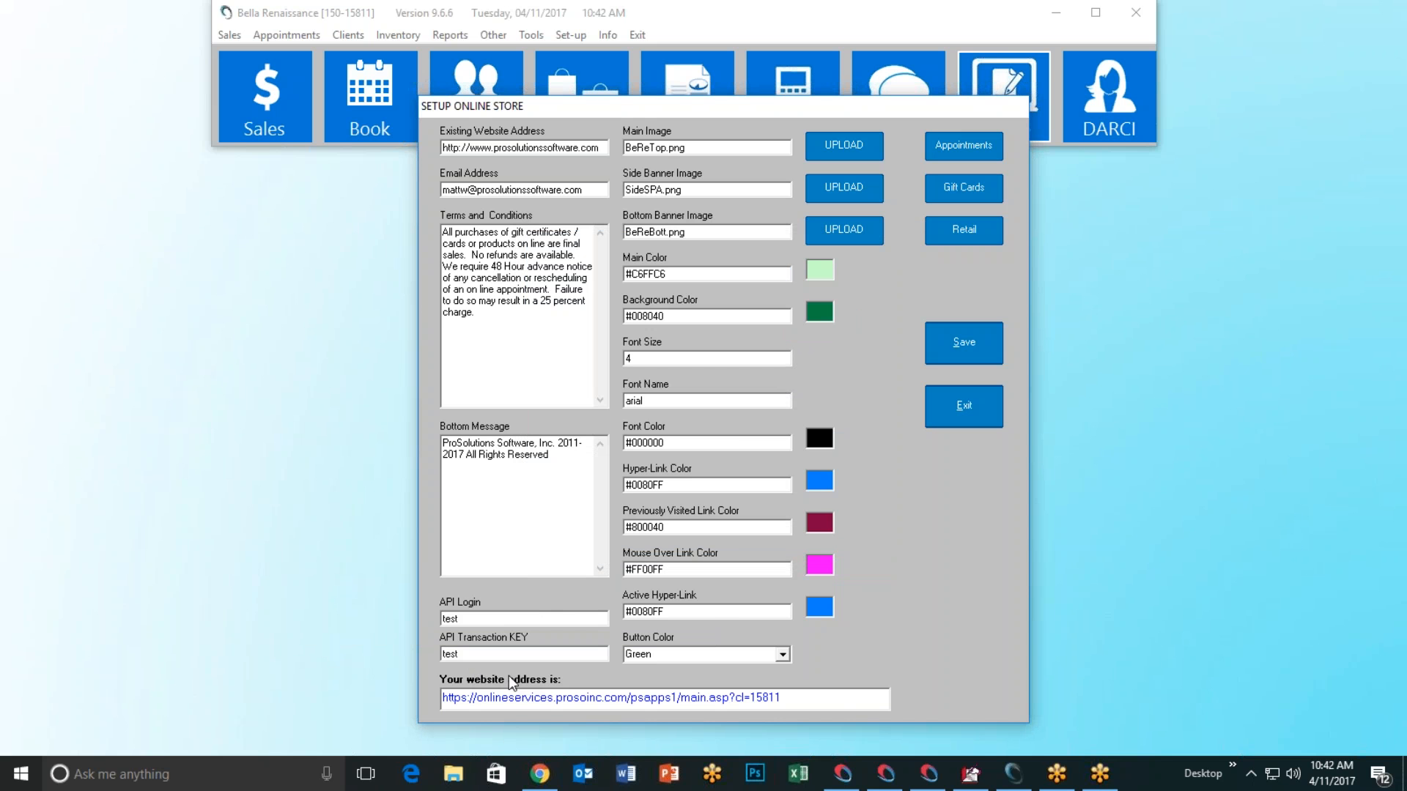
Step: Close the stray browser window, recheck the gift certificate URL, and open the store's website address
left_click(509, 698)
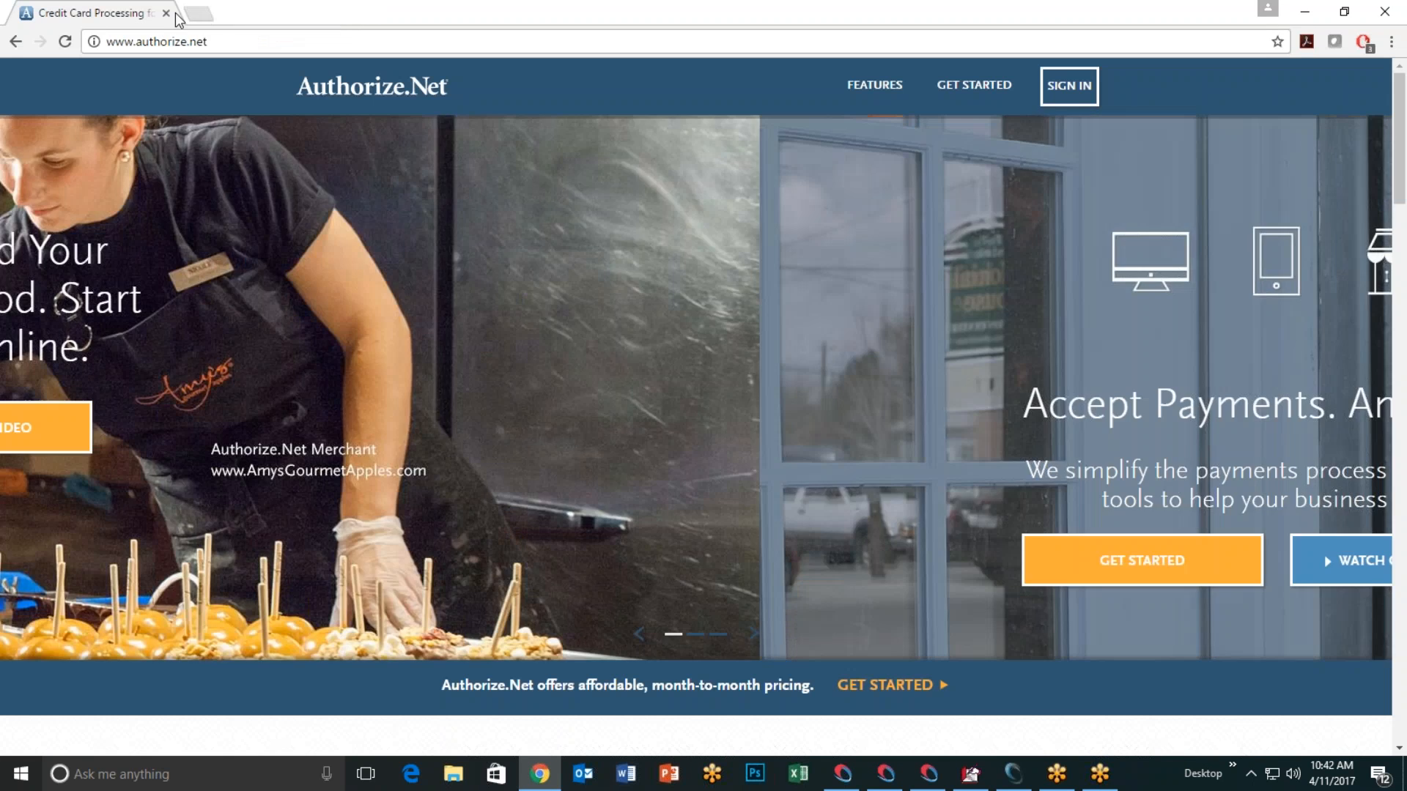
left_click(167, 13)
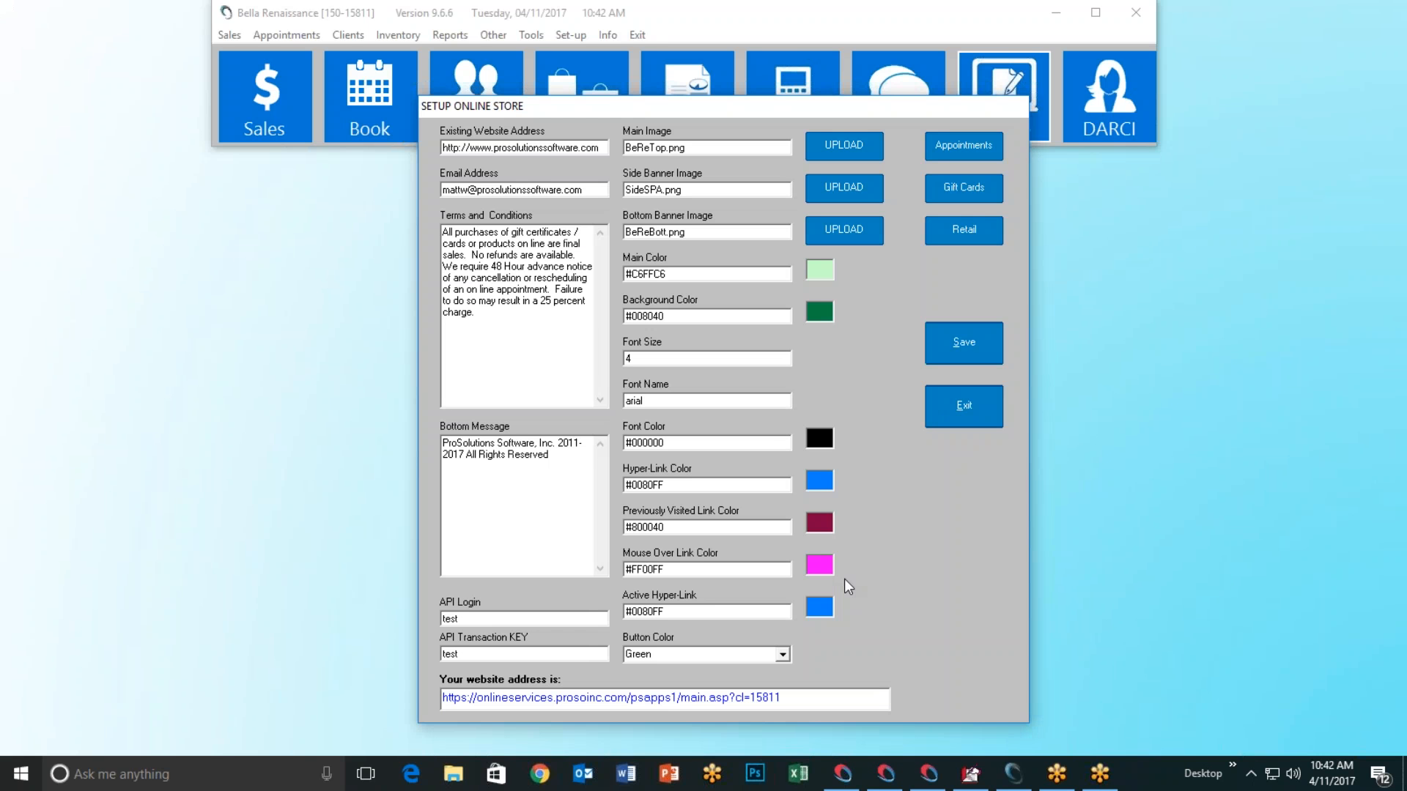
left_click(958, 191)
left_click(845, 532)
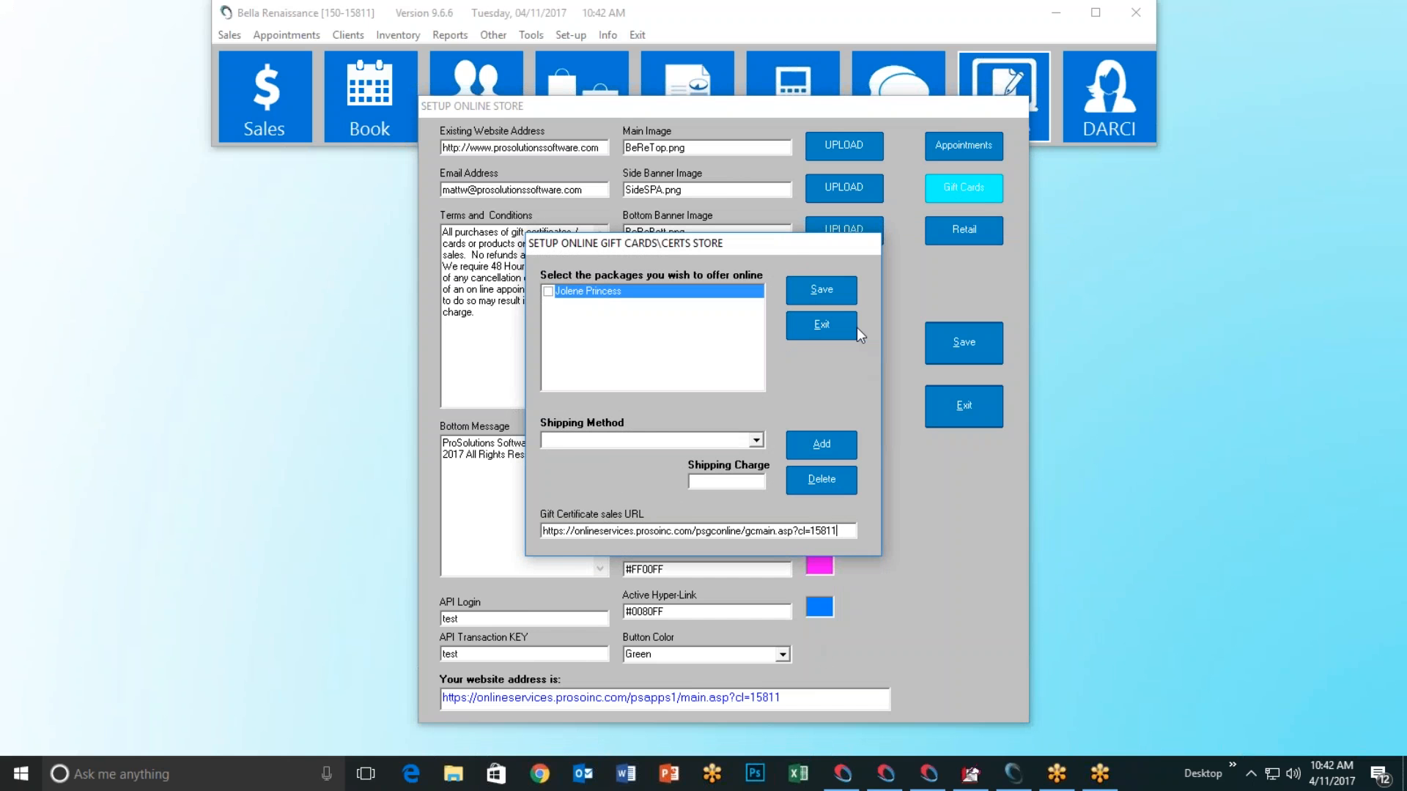
left_click(829, 320)
left_click_drag(783, 698, 335, 694)
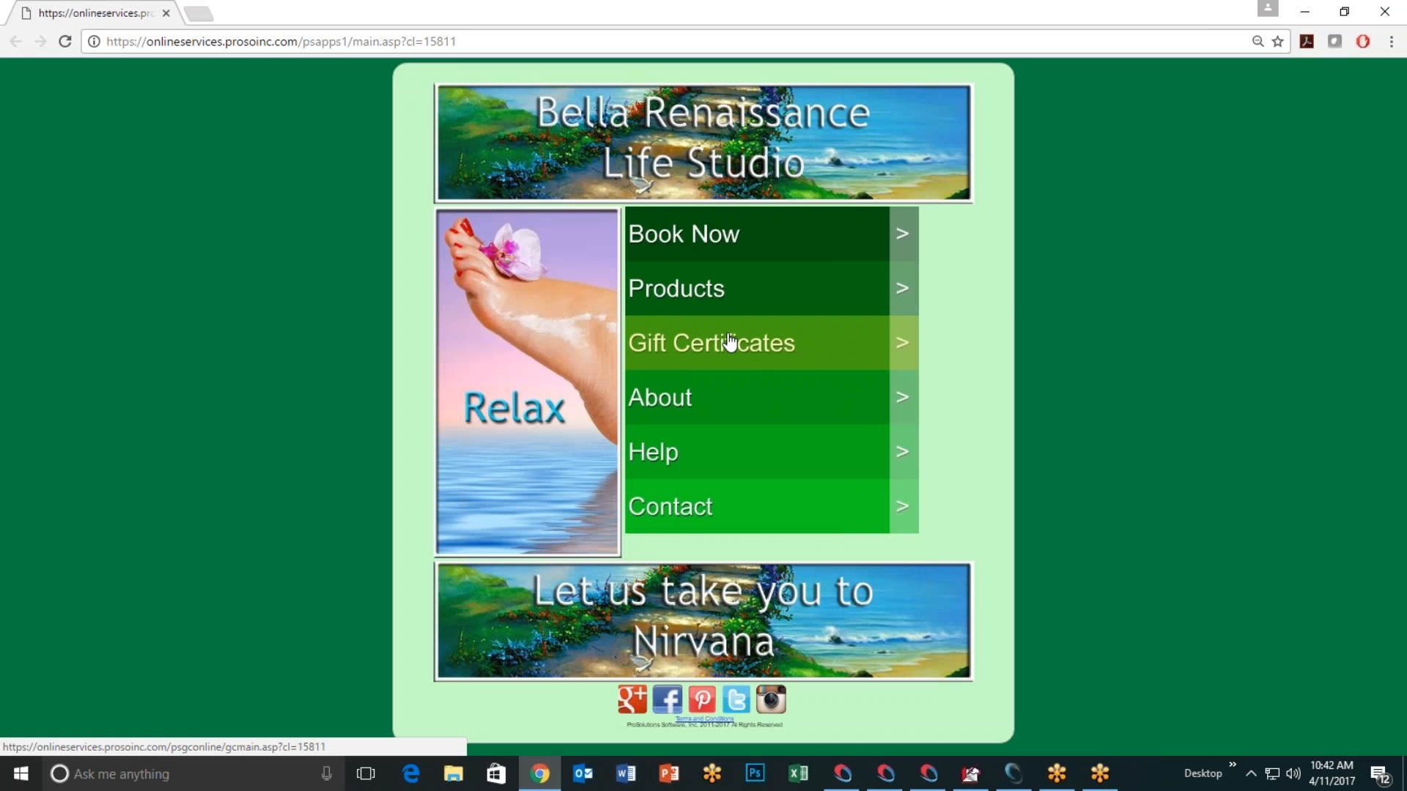
Step: Open the store's Gift Certificates page and zoom it to 100%
left_click(729, 342)
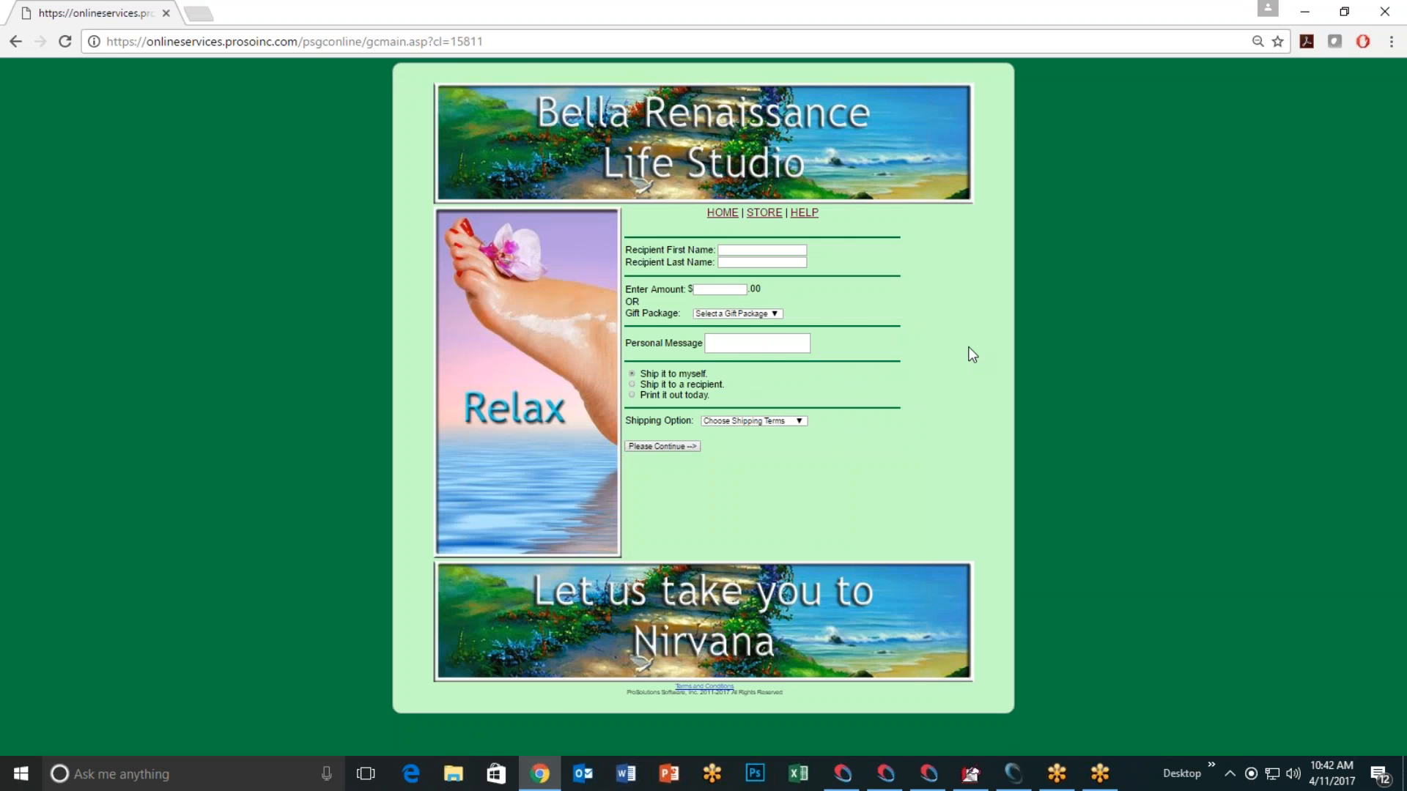
key("ctrl+plus")
key("ctrl+plus")
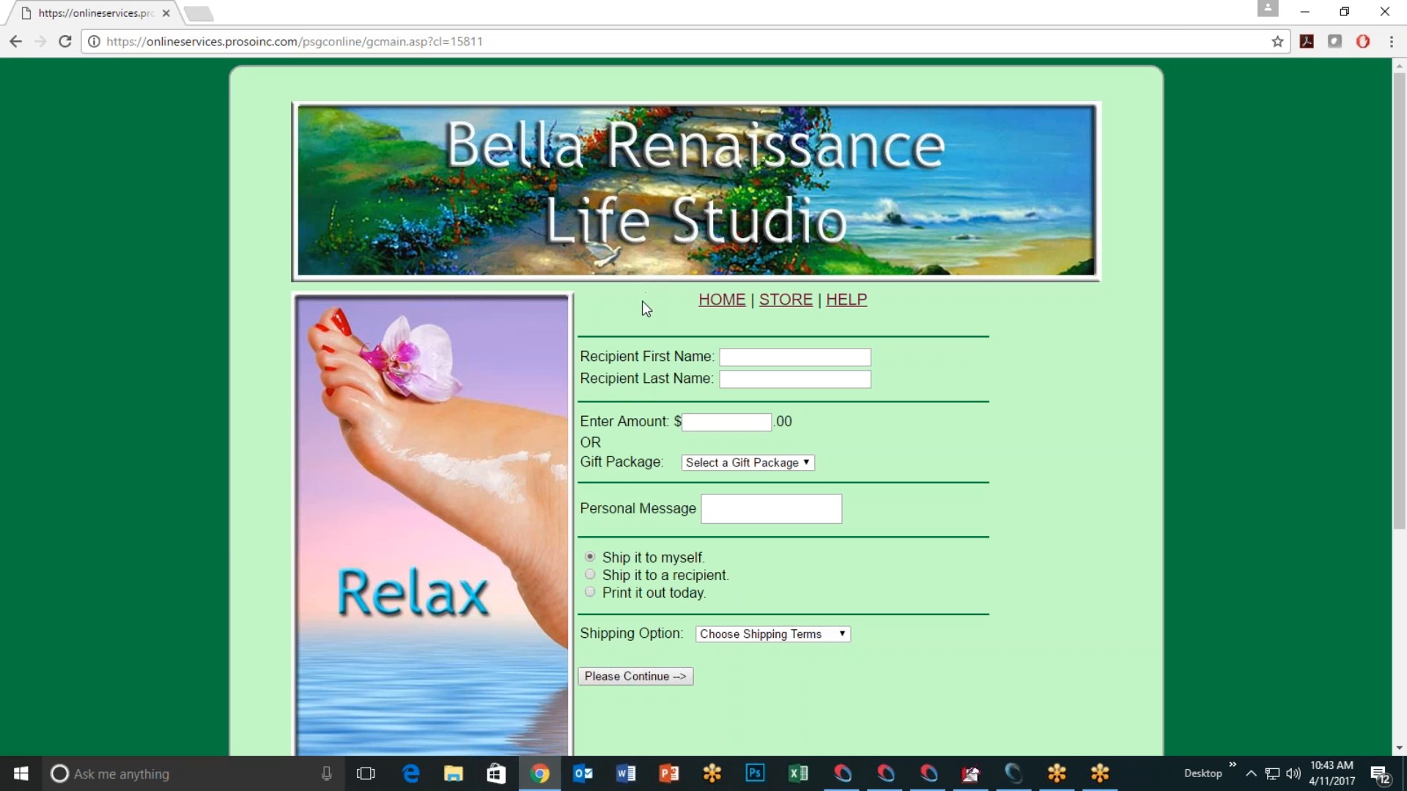
Step: Enter the recipient's first and last name and a gift amount of 100, leaving the package unchosen
scroll(641, 301, "down", 1)
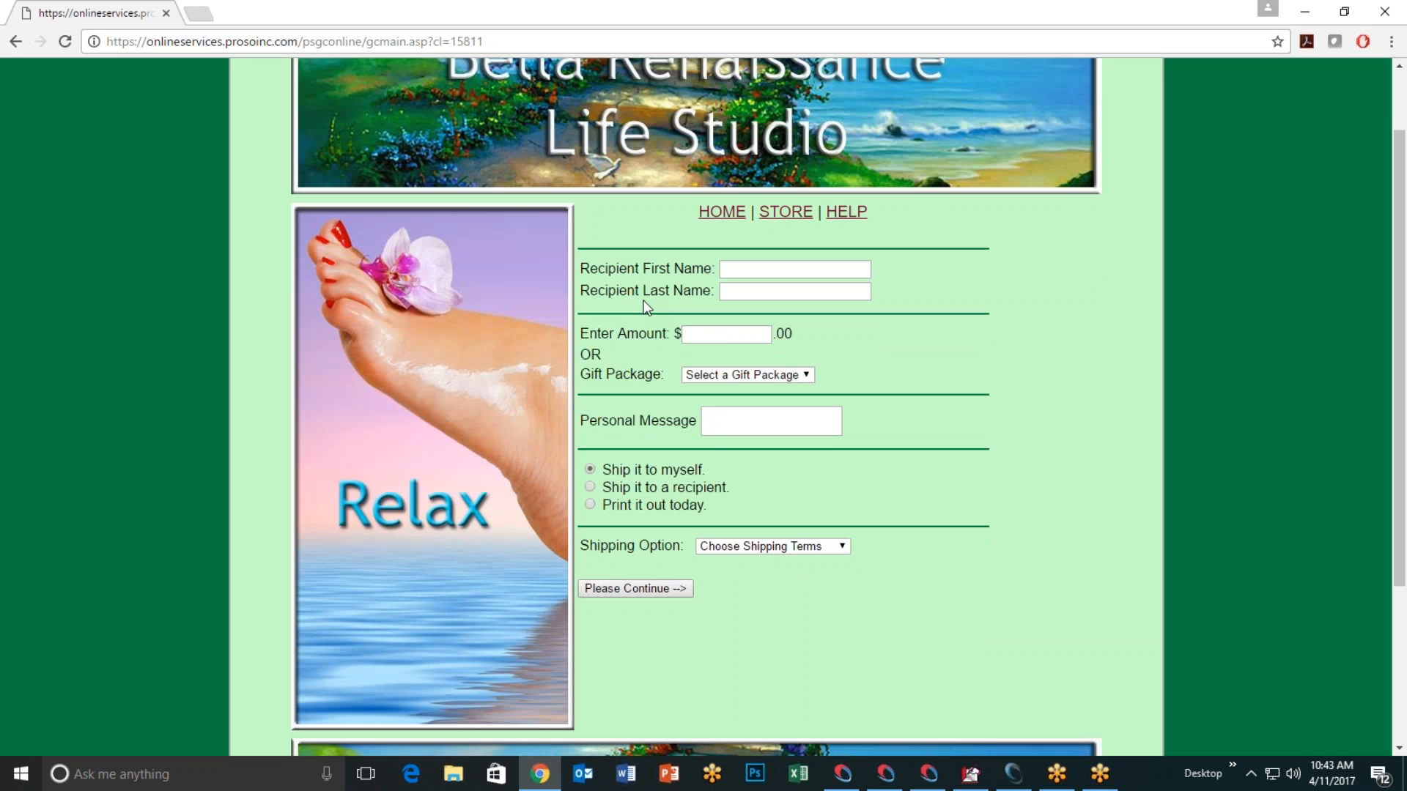
scroll(646, 306, "up", 1)
scroll(600, 267, "down", 2)
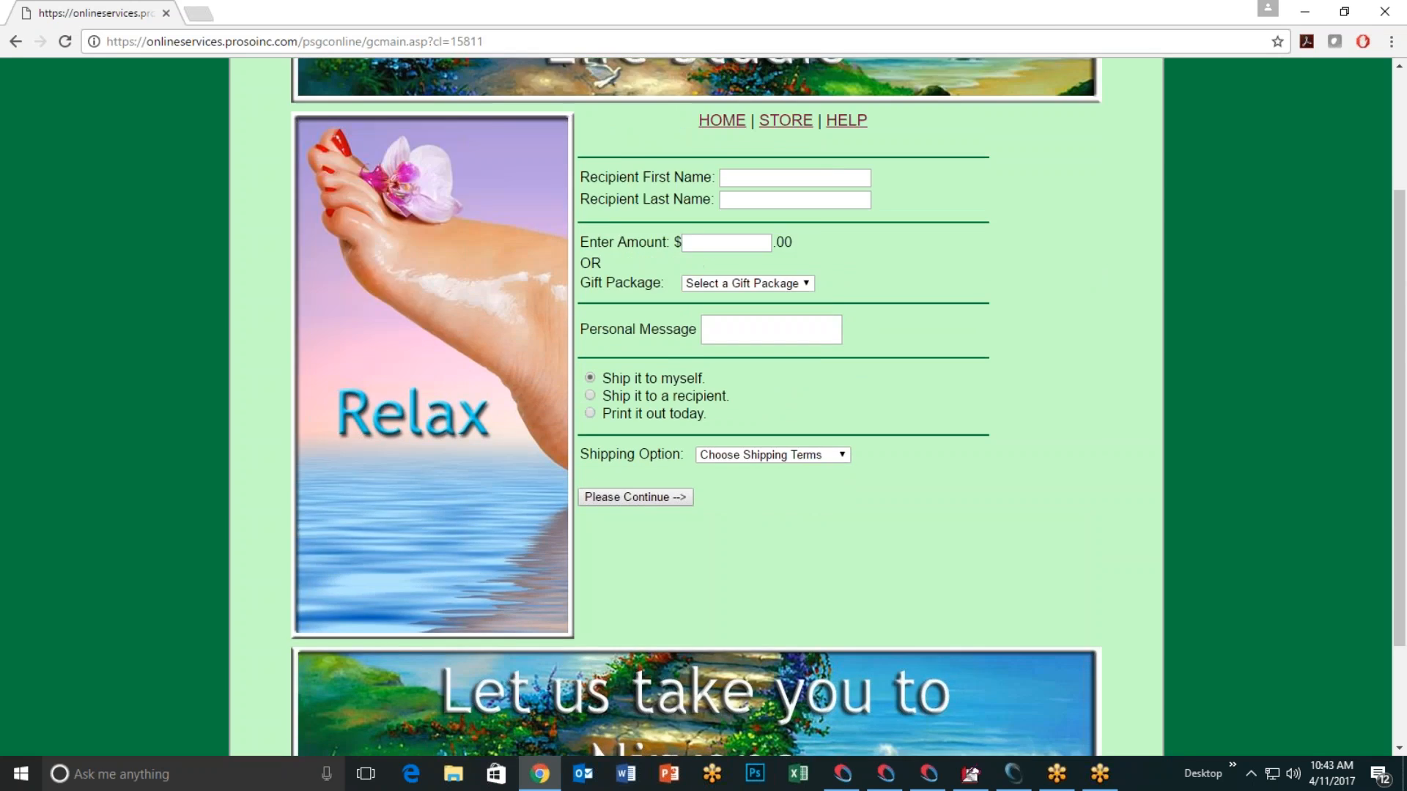
scroll(649, 313, "up", 2)
left_click(757, 357)
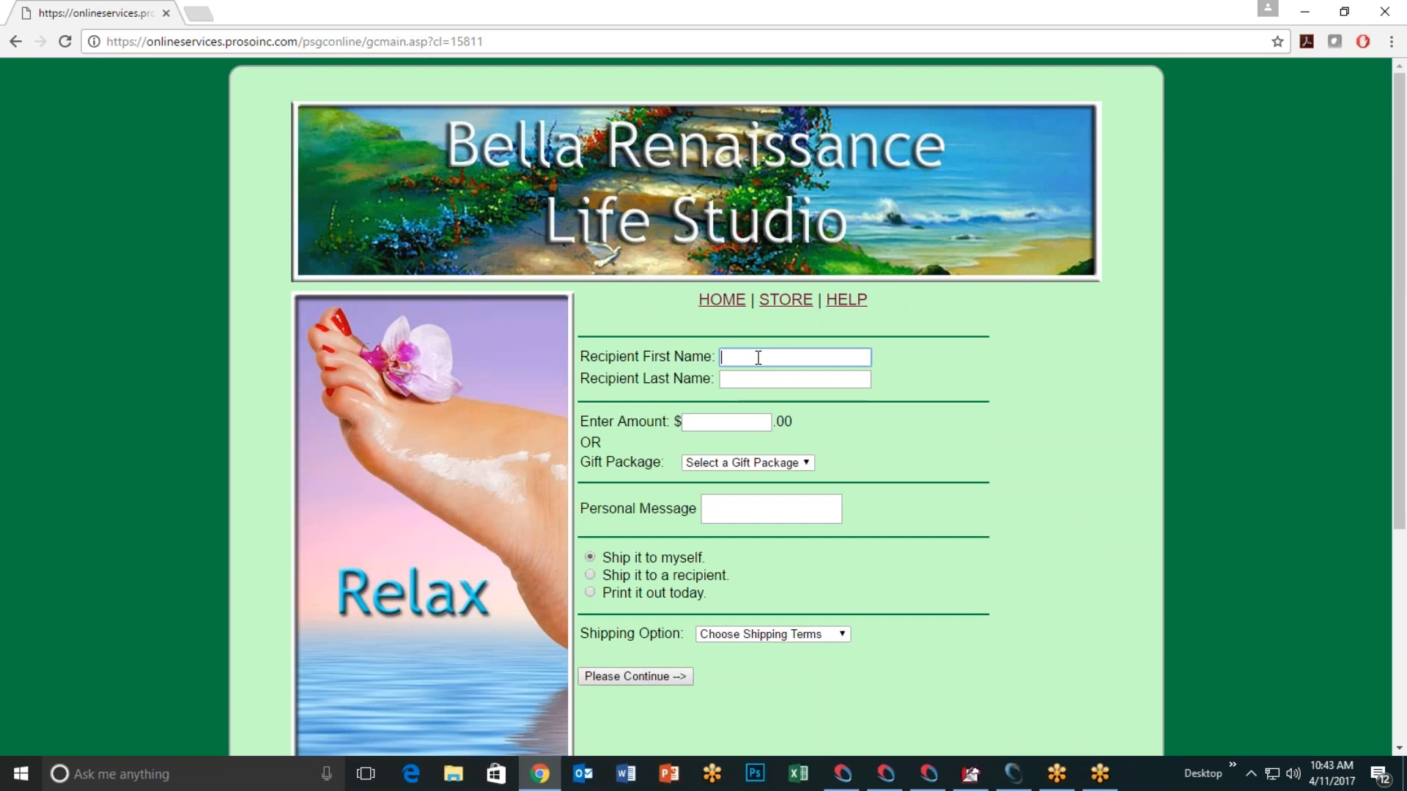
key("Tab")
key("Tab")
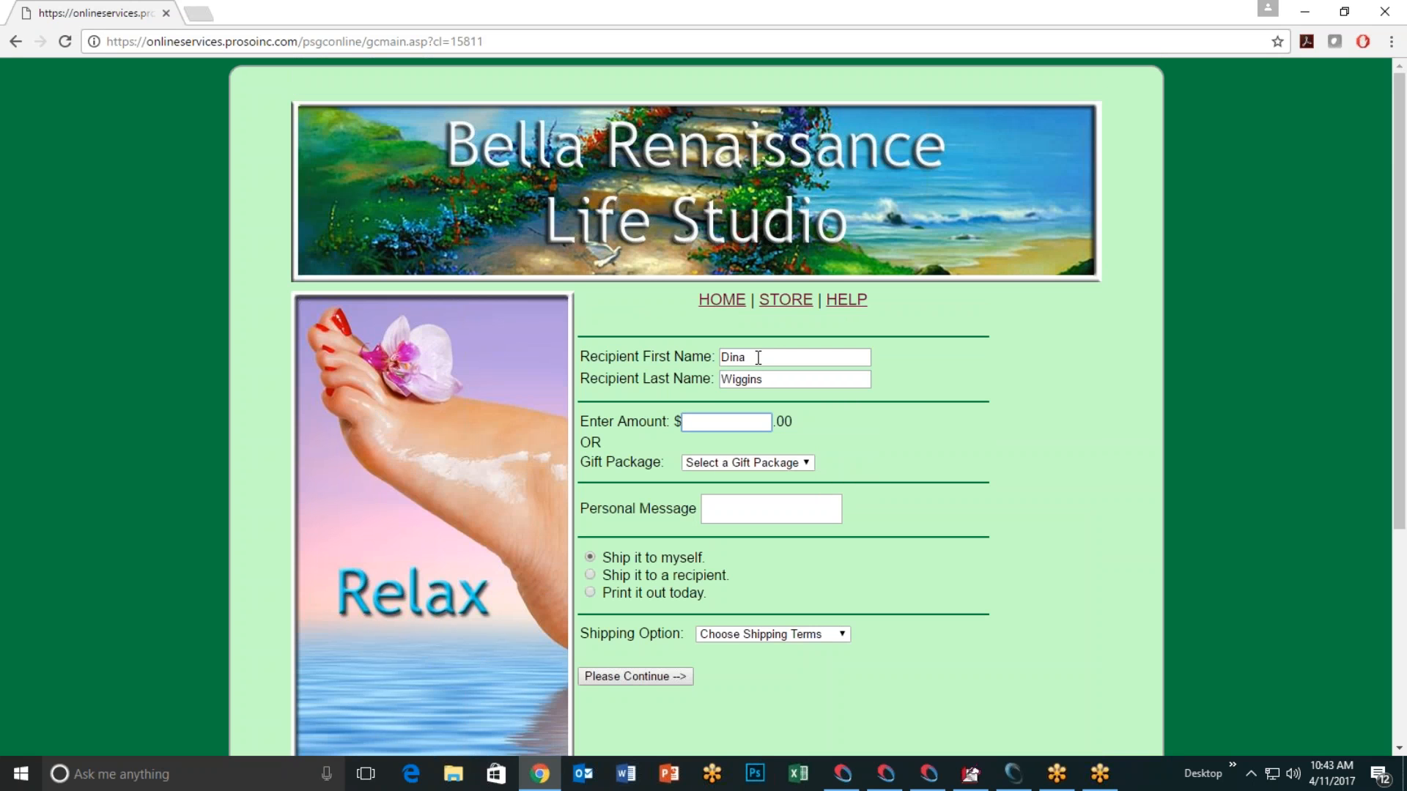
type("100")
left_click(805, 465)
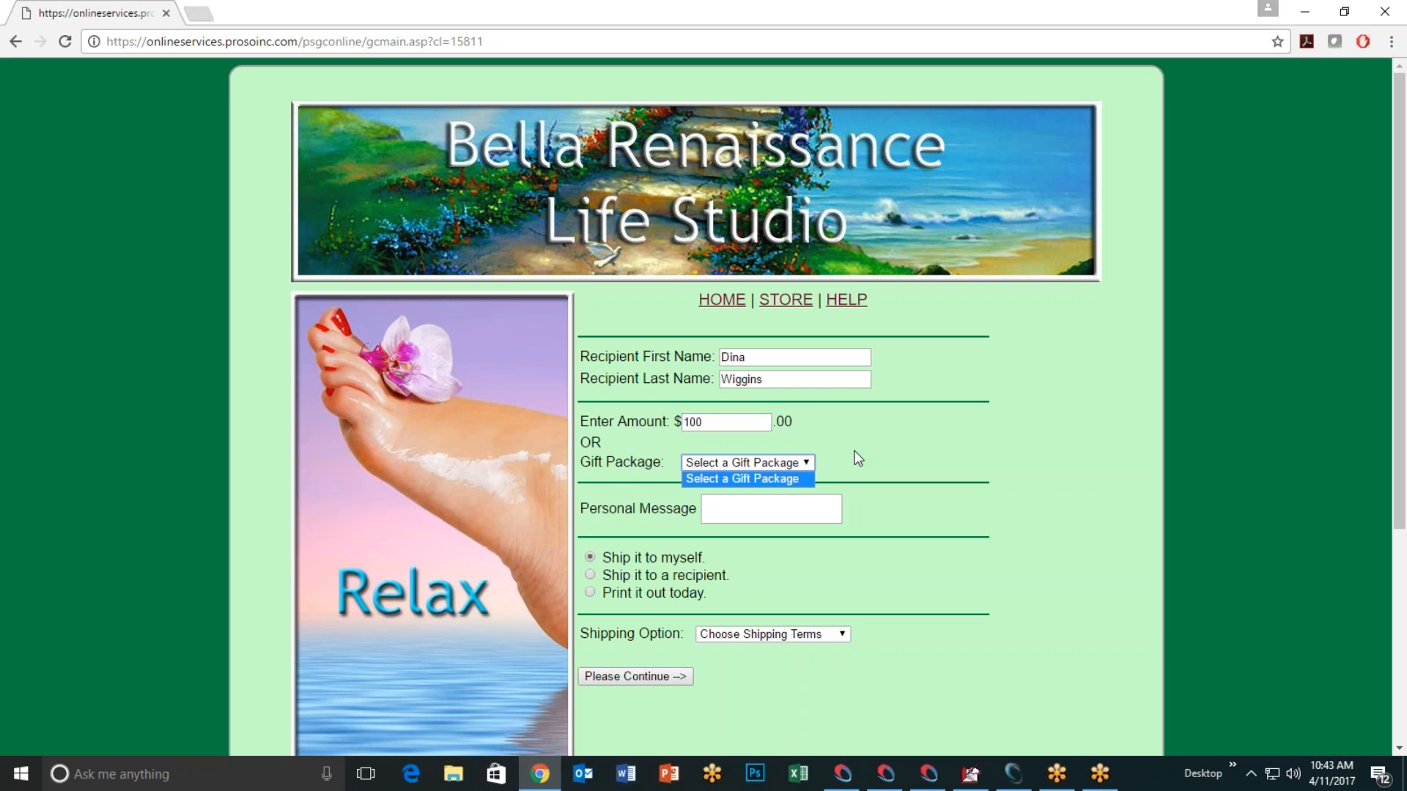
left_click(857, 453)
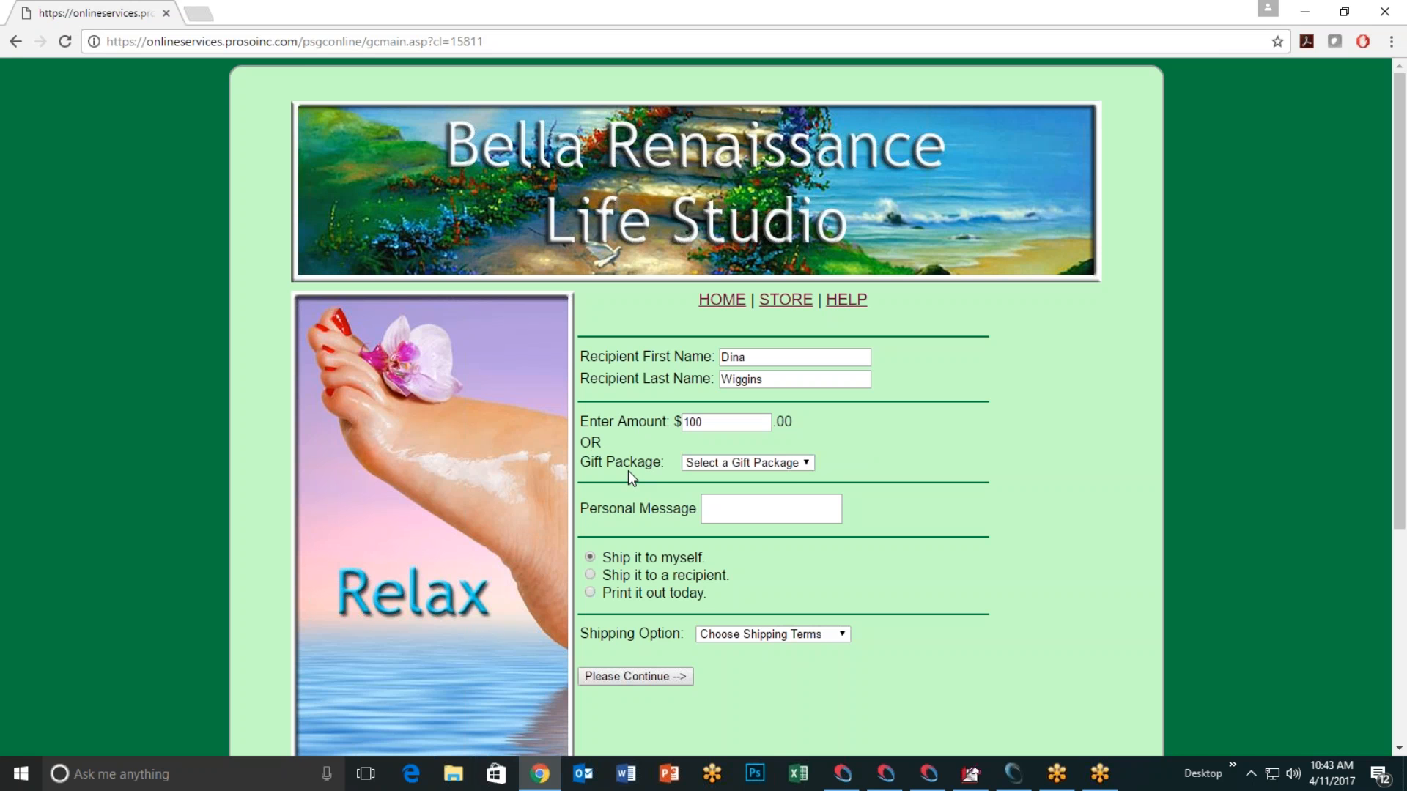
left_click(789, 468)
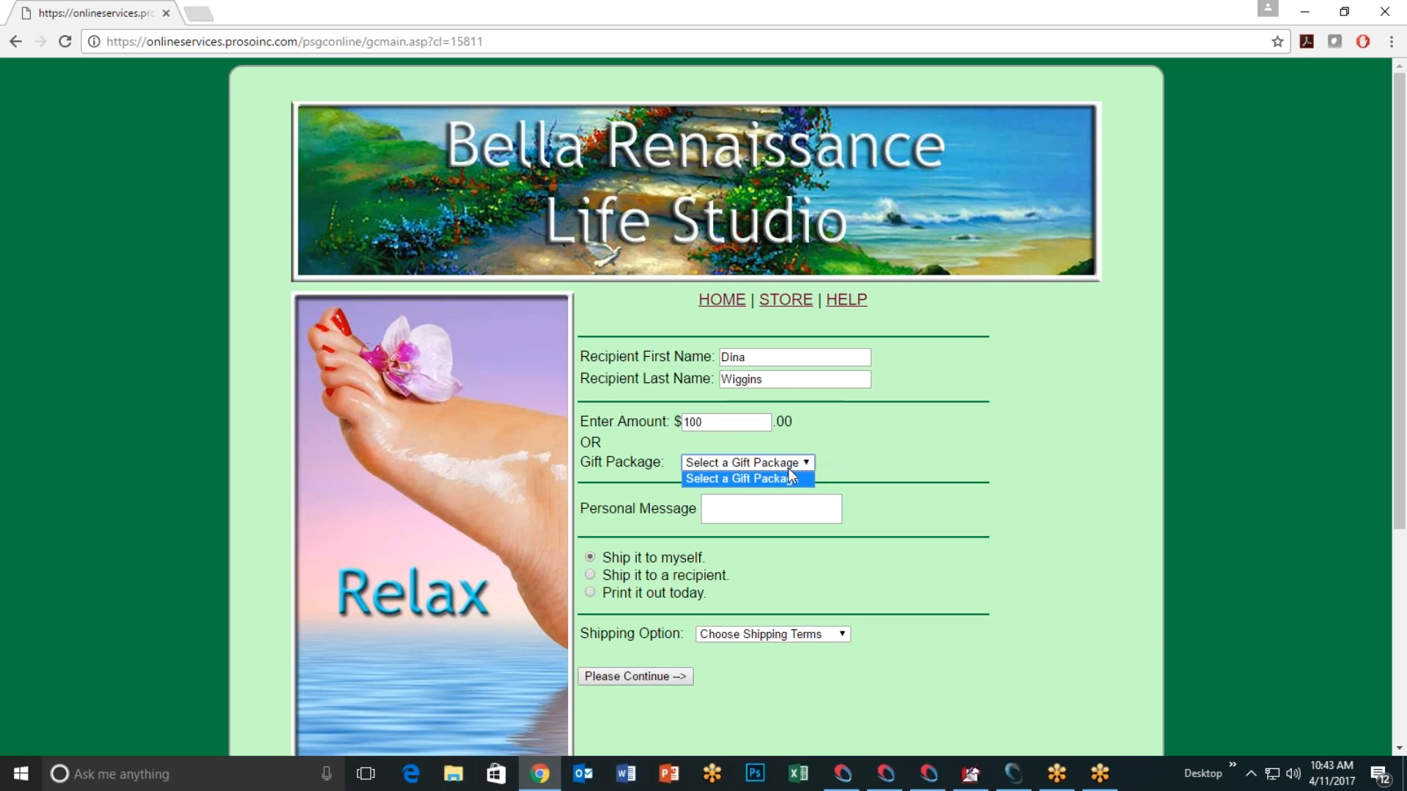
left_click(904, 437)
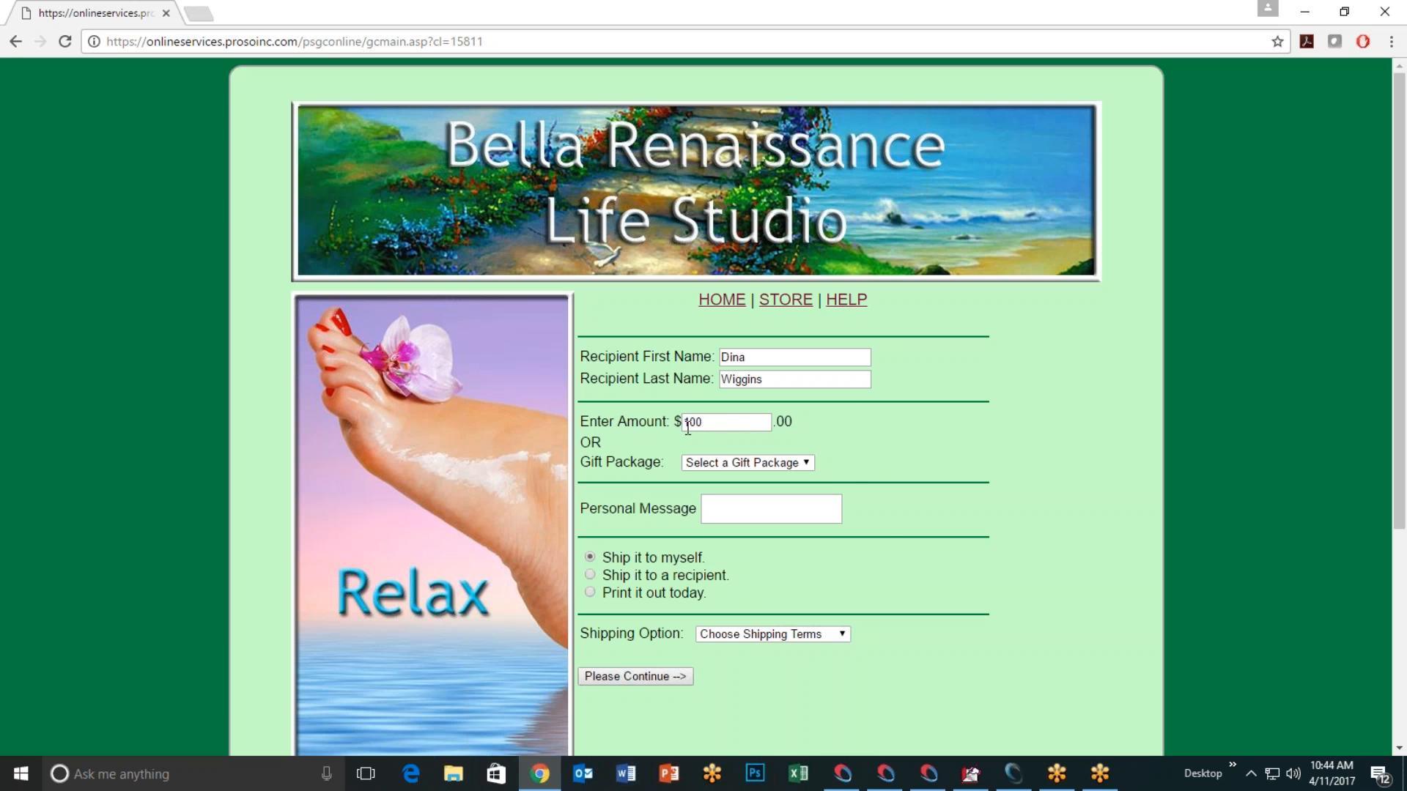
Step: Add the message 'Congratulations on being married to me', choose Email - $0.00 shipping, and continue to the cart
left_click(742, 510)
type("Congratulations on being ")
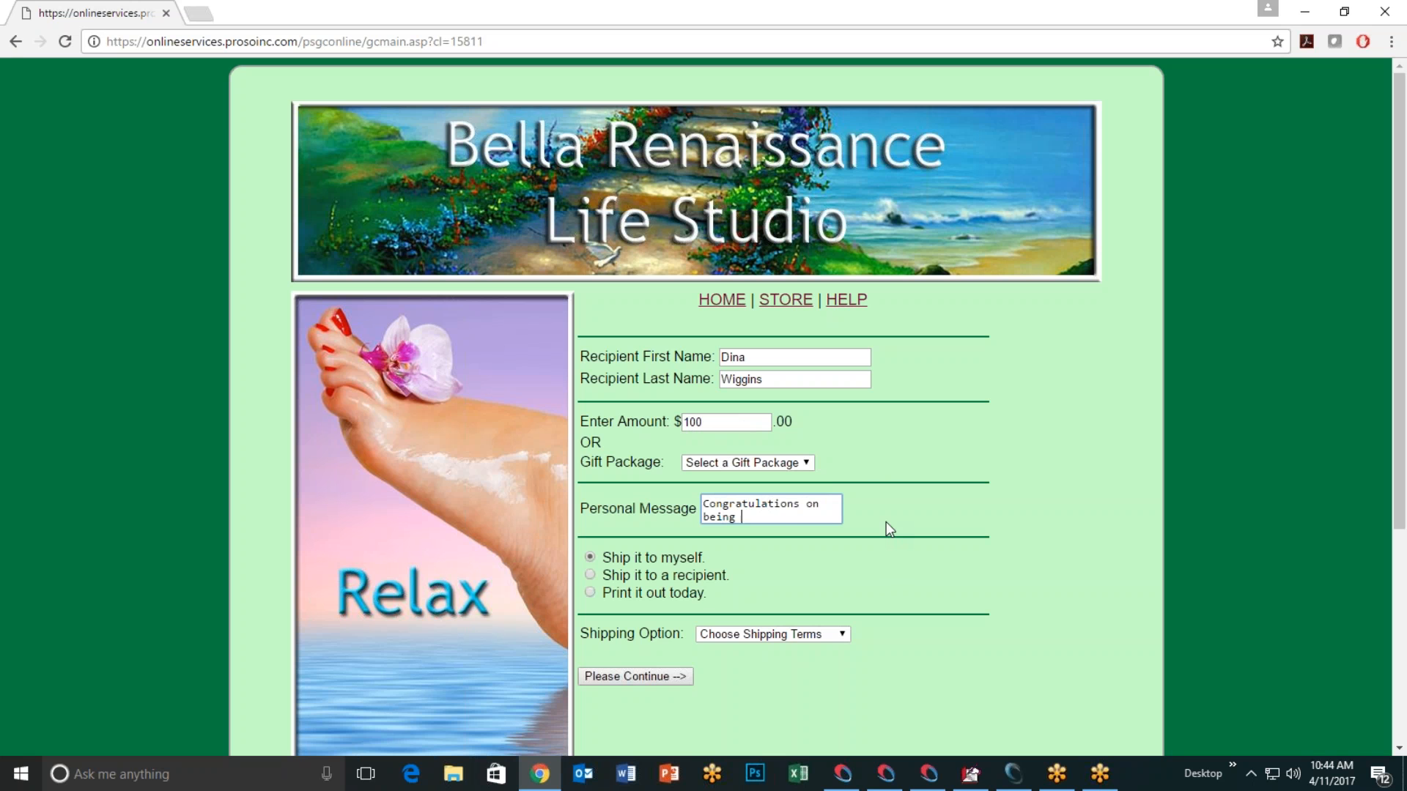
type("married to me")
scroll(874, 513, "down", 3)
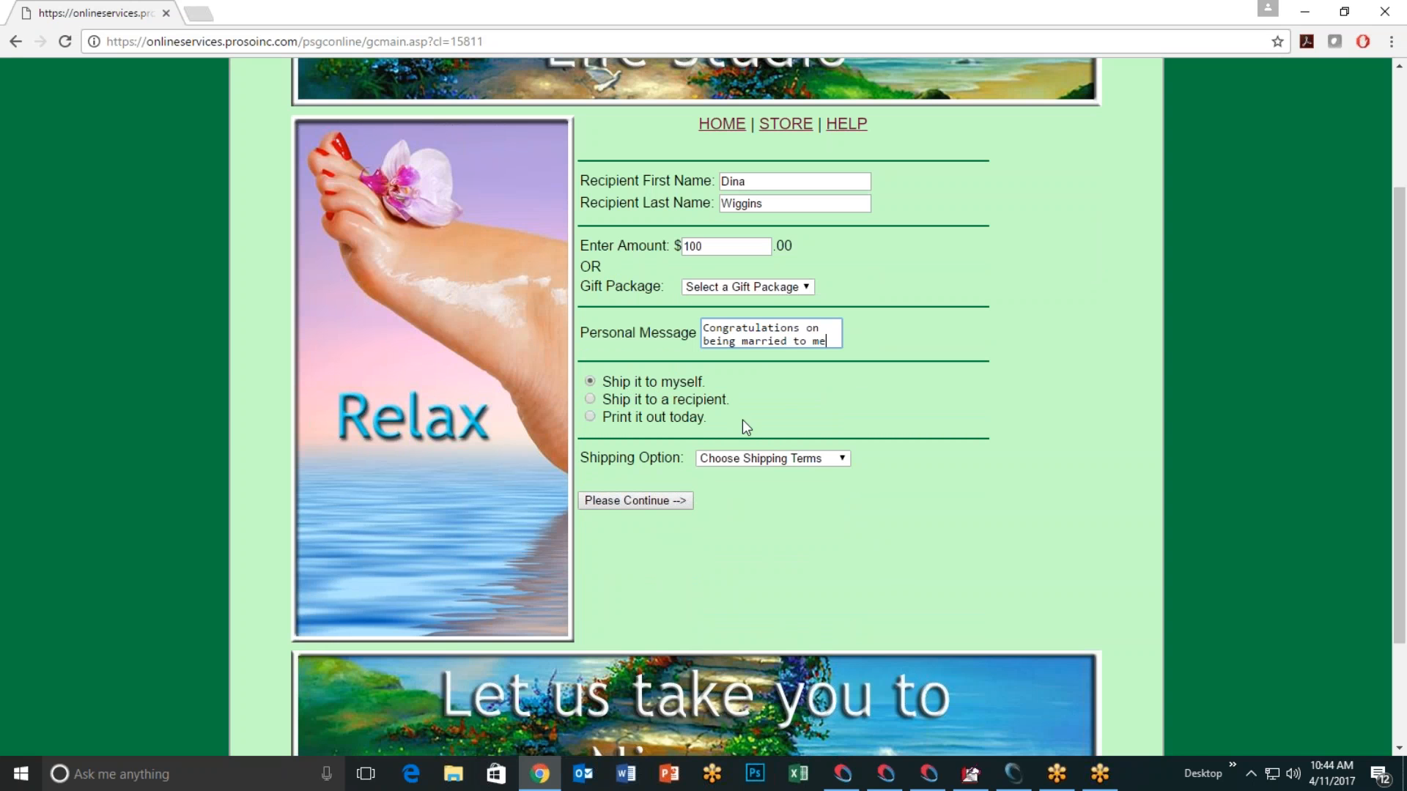
left_click(843, 460)
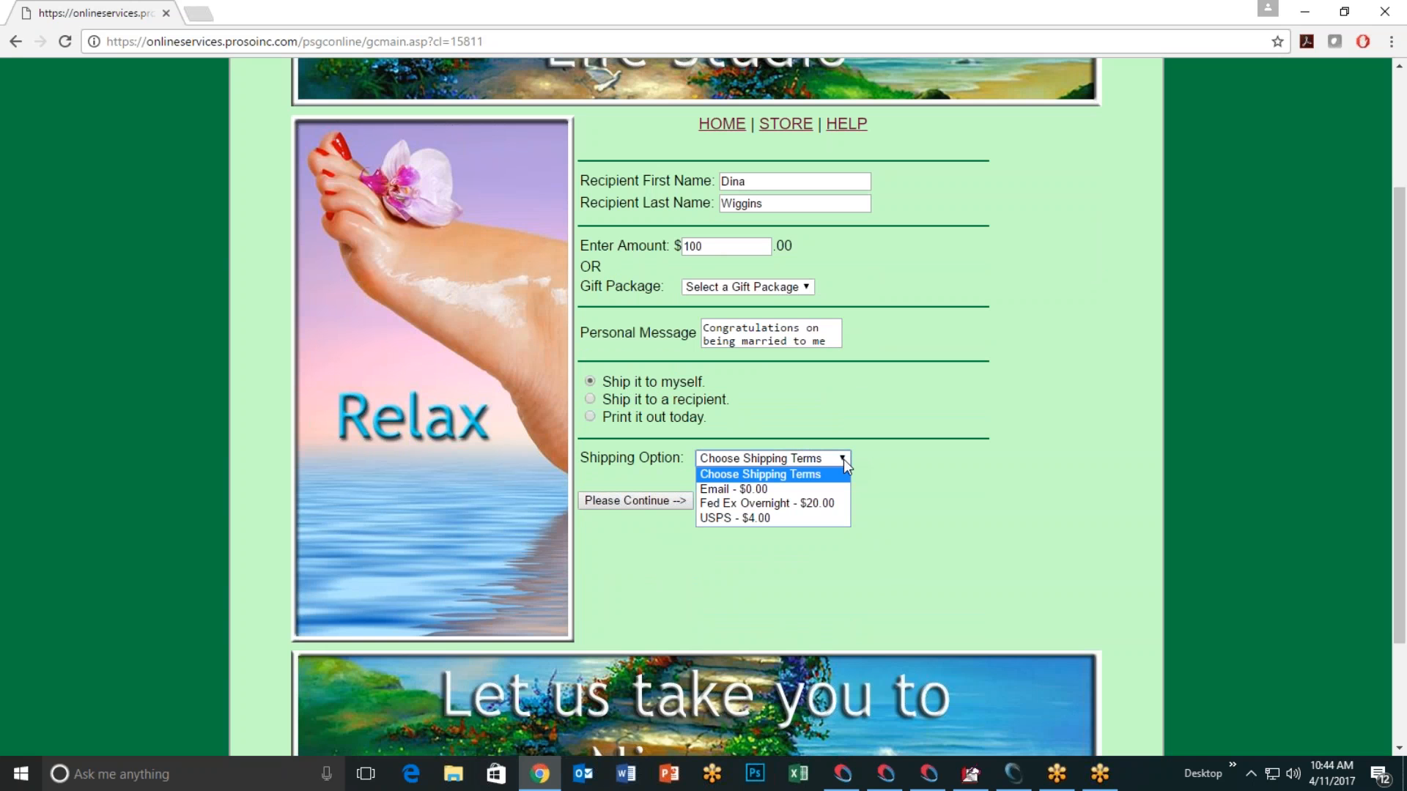
left_click(767, 488)
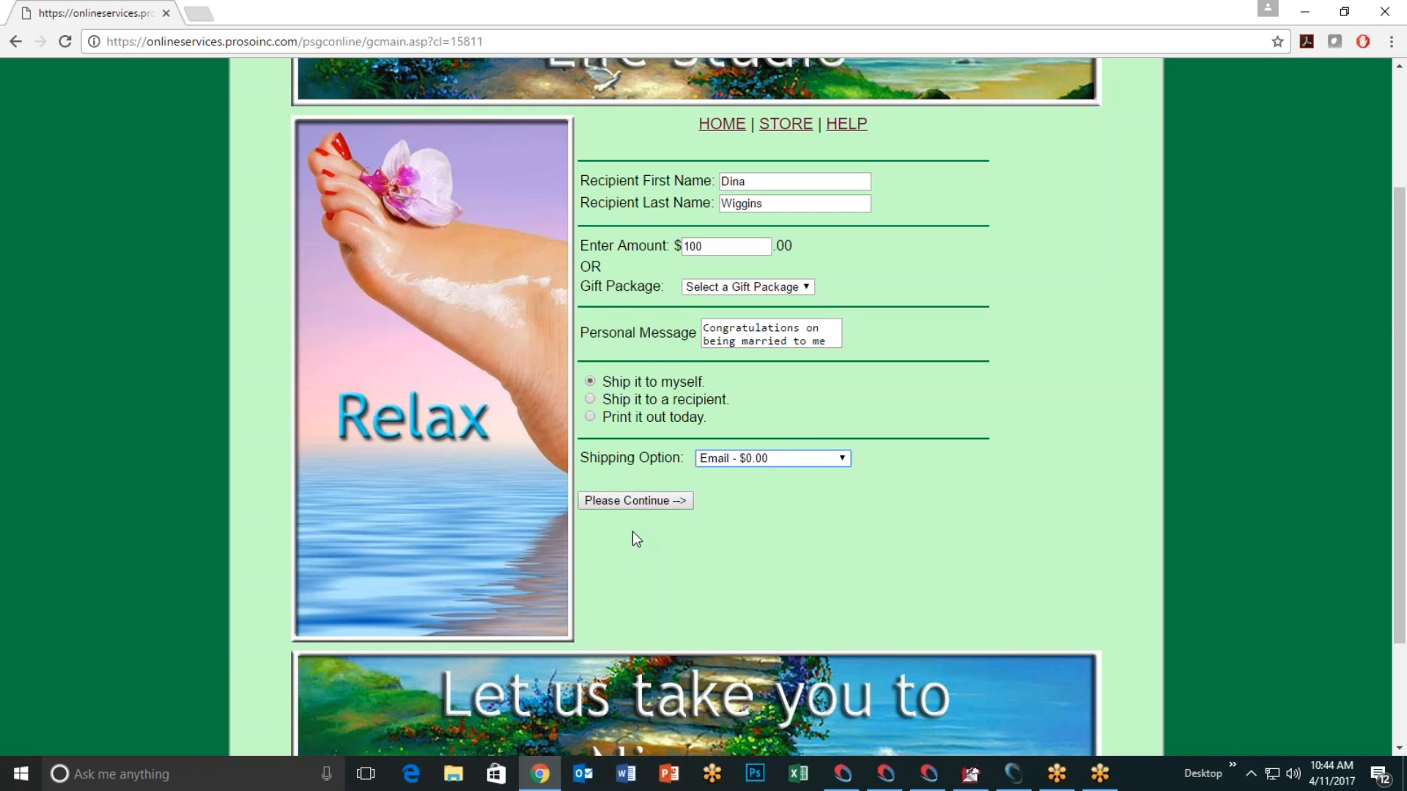
left_click(617, 501)
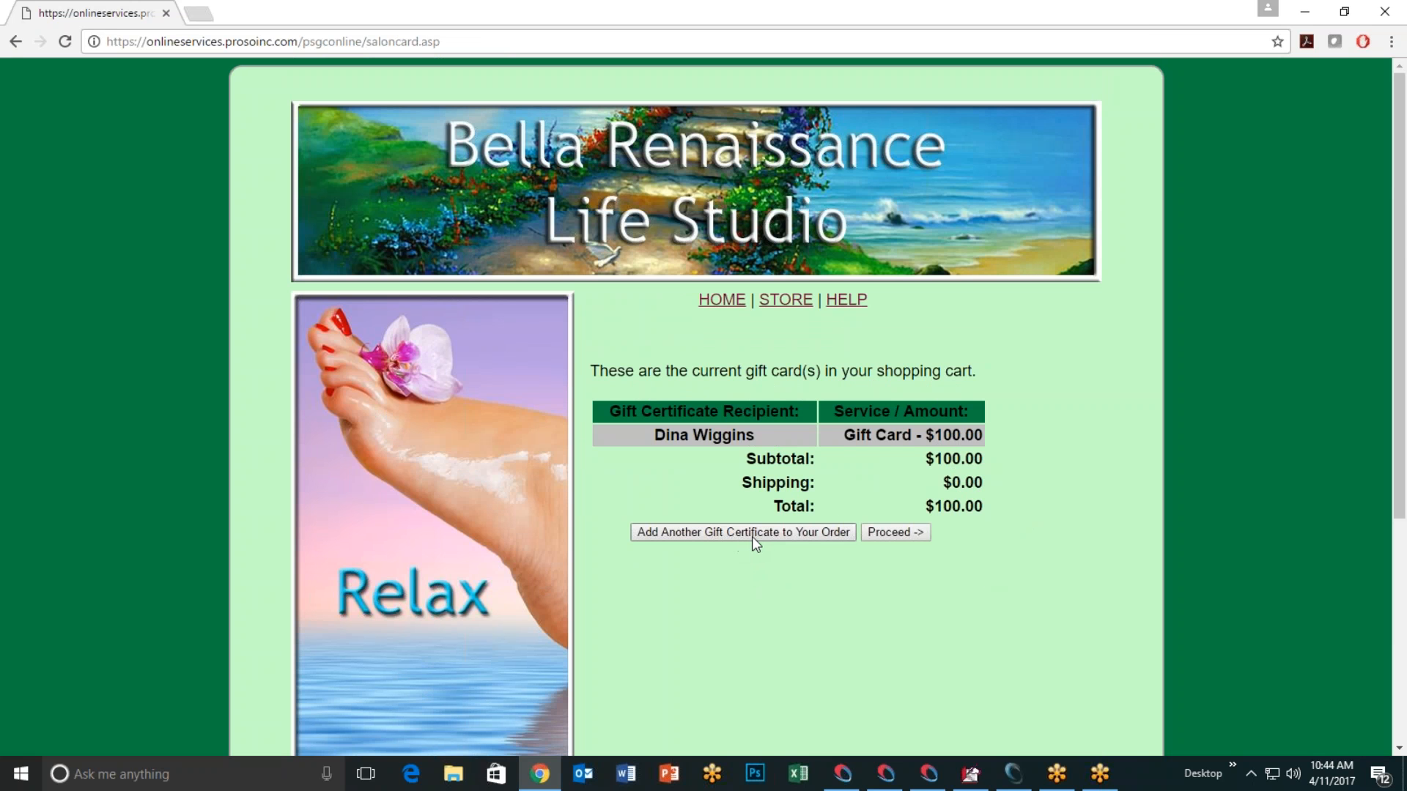
Step: Proceed from the cart to the checkout billing form and choose VISA as the card type
left_click(888, 534)
scroll(623, 500, "down", 3)
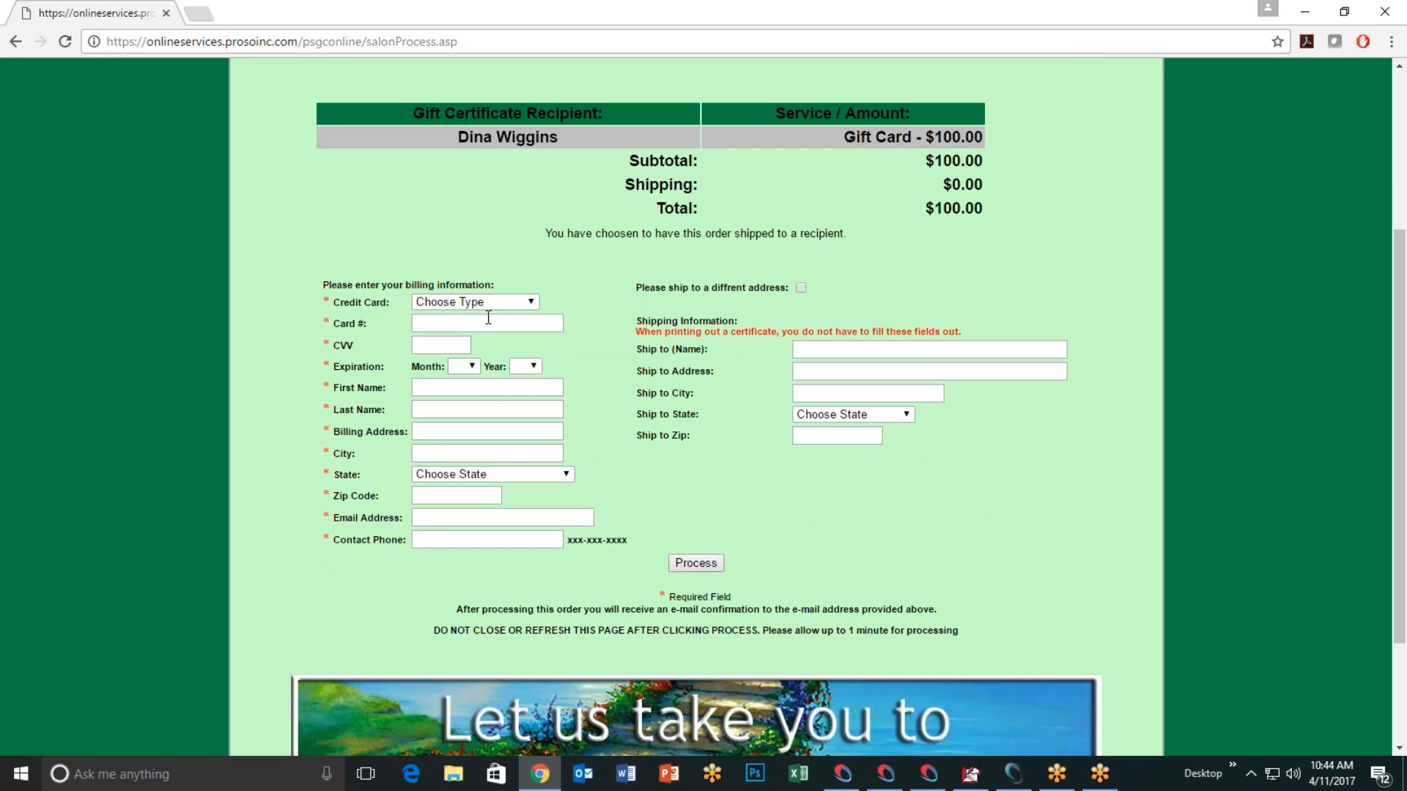
left_click(531, 305)
left_click(491, 332)
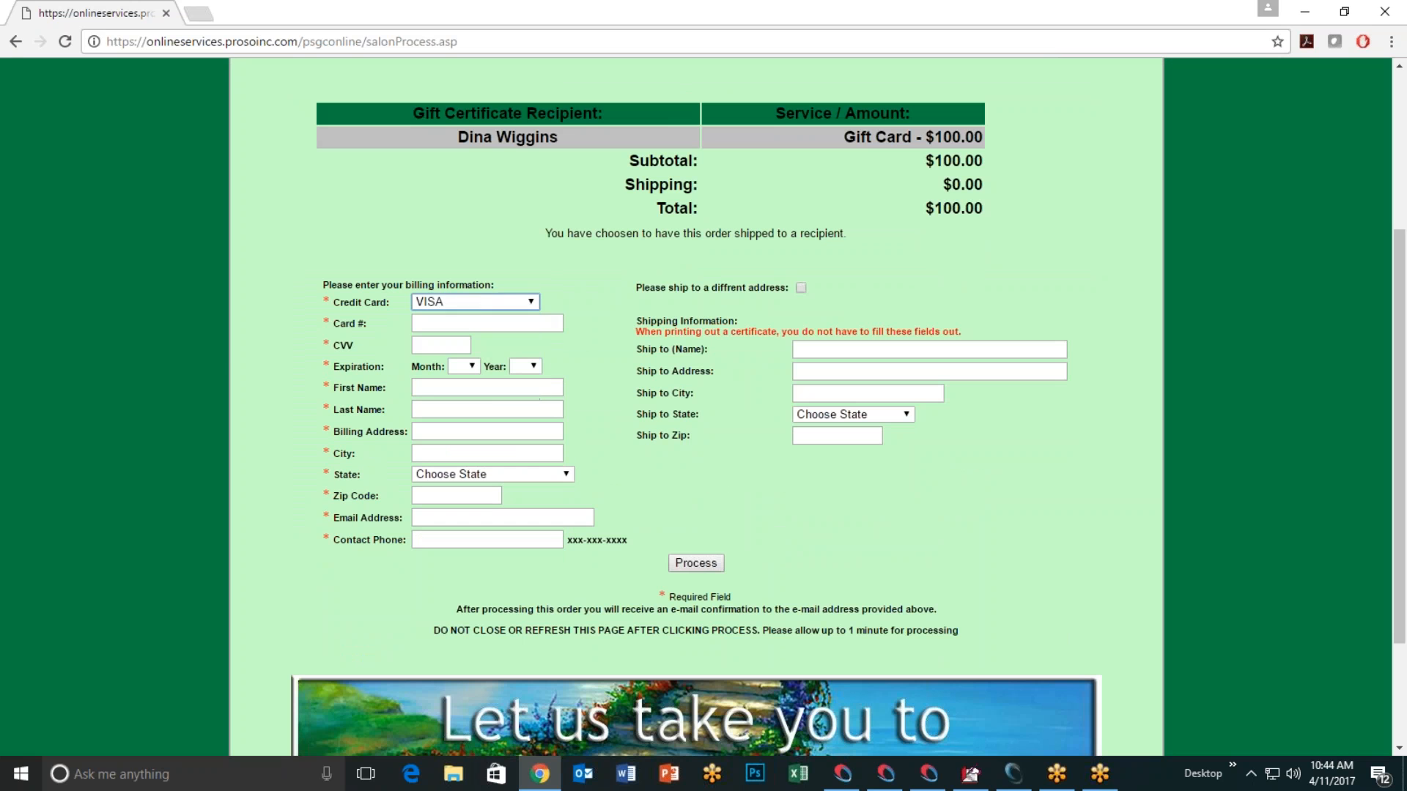
Step: Step through the card number, CVV, email and phone fields, then minimize Chrome
left_click(422, 323)
left_click(440, 346)
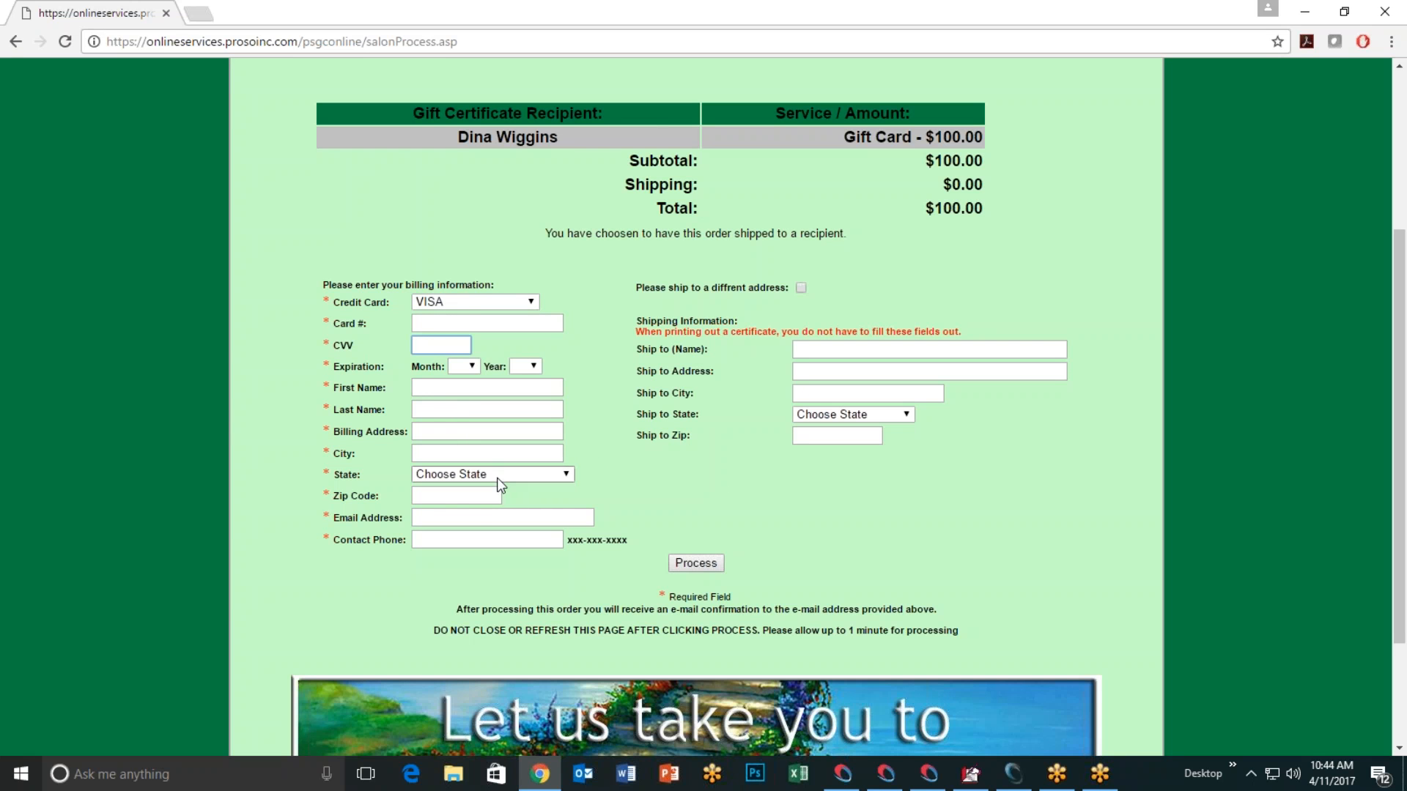
left_click(464, 522)
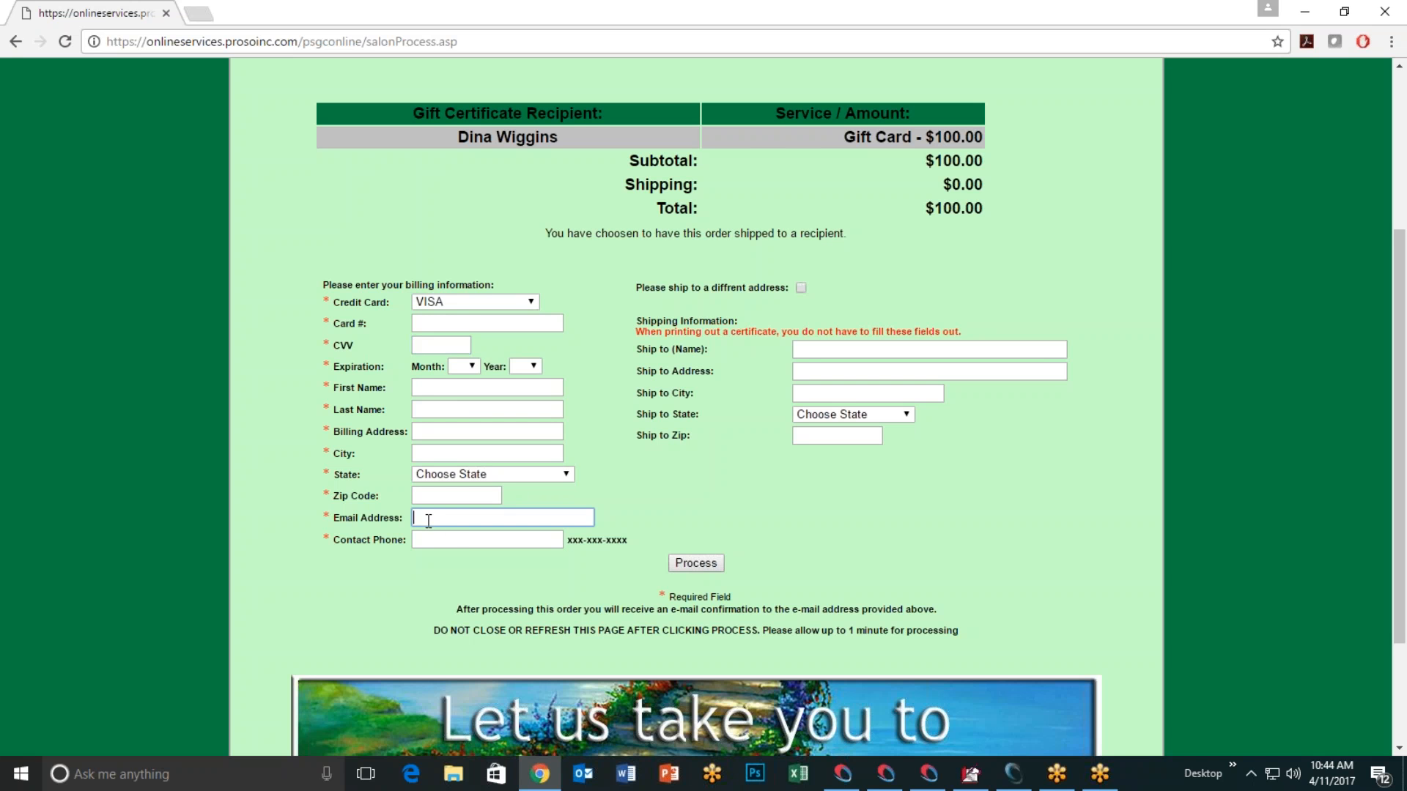
left_click(432, 543)
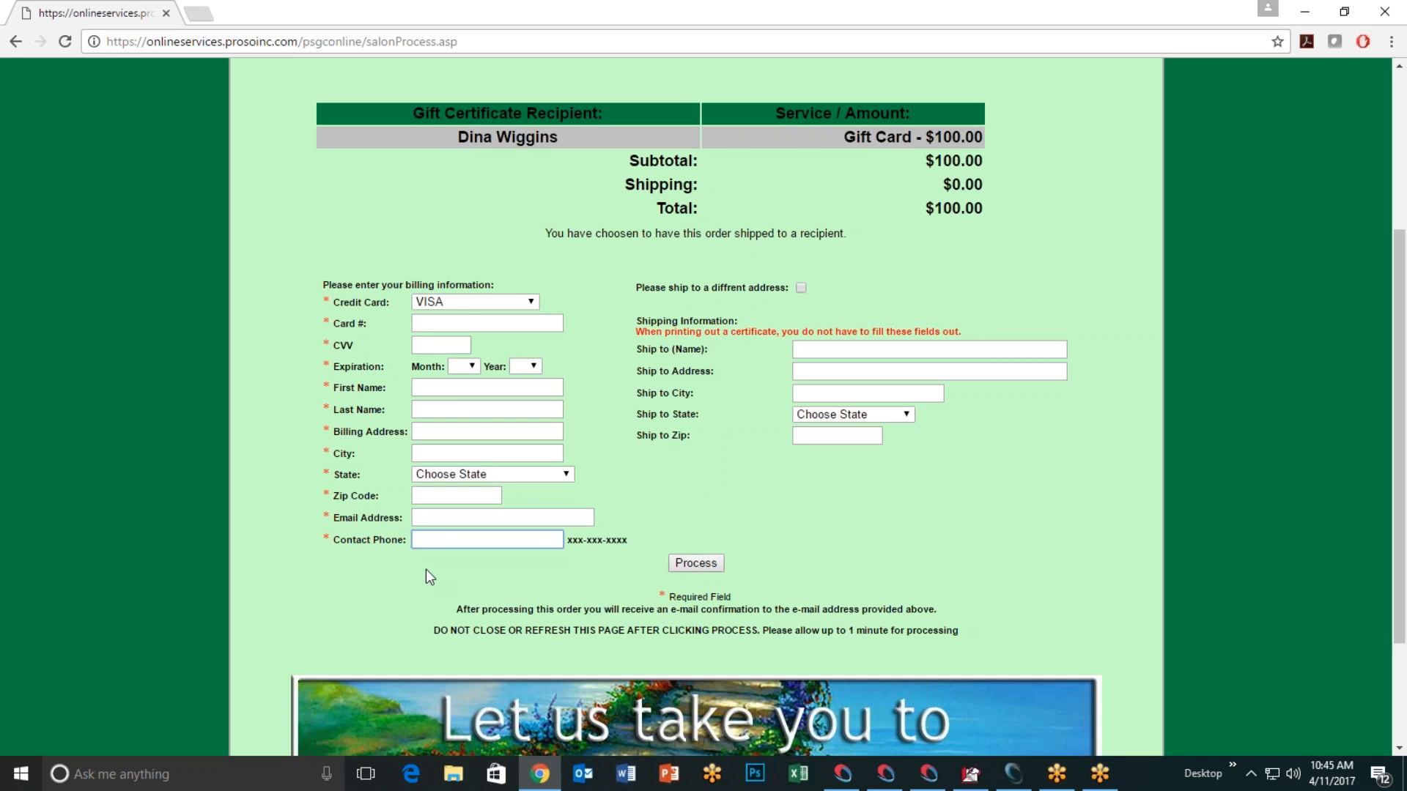
left_click(434, 522)
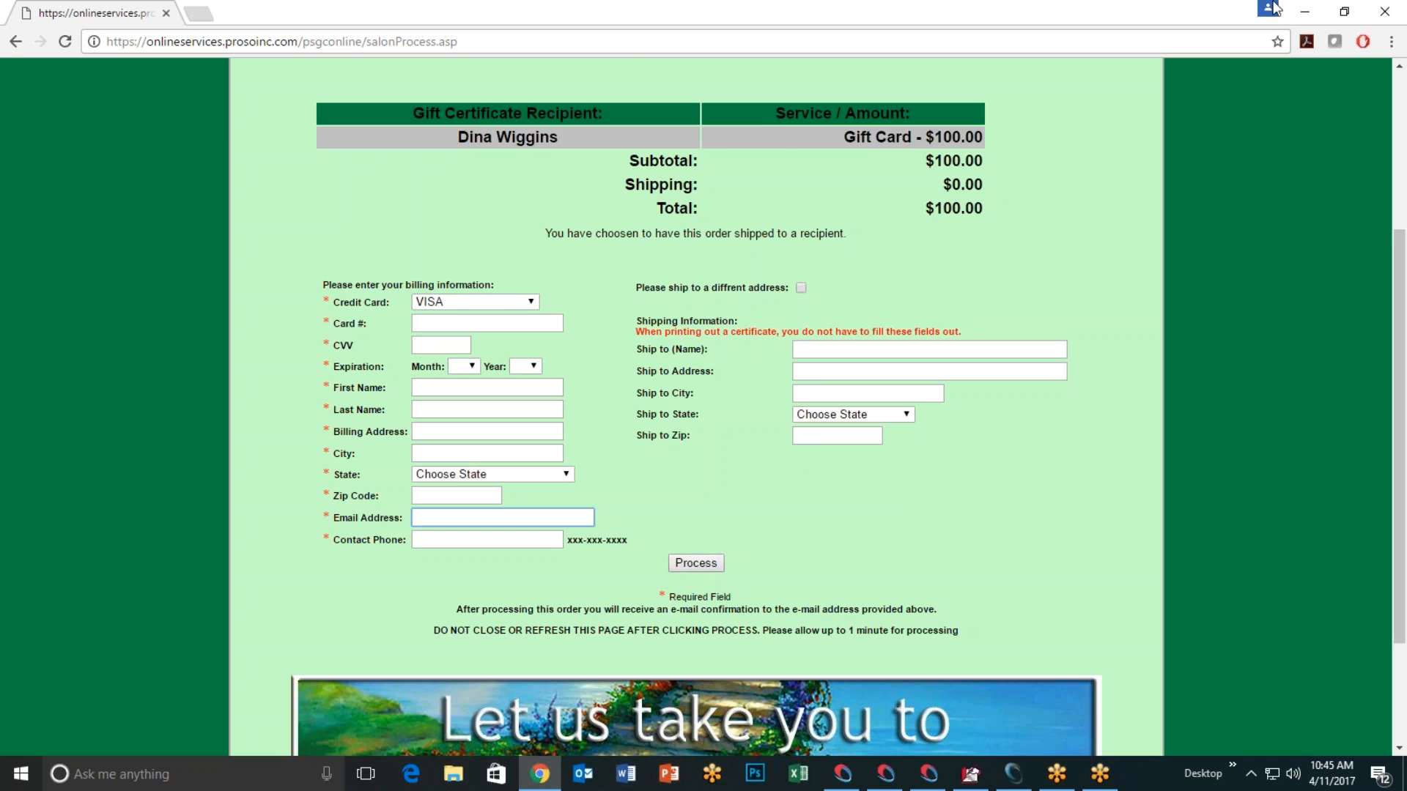
left_click(1309, 14)
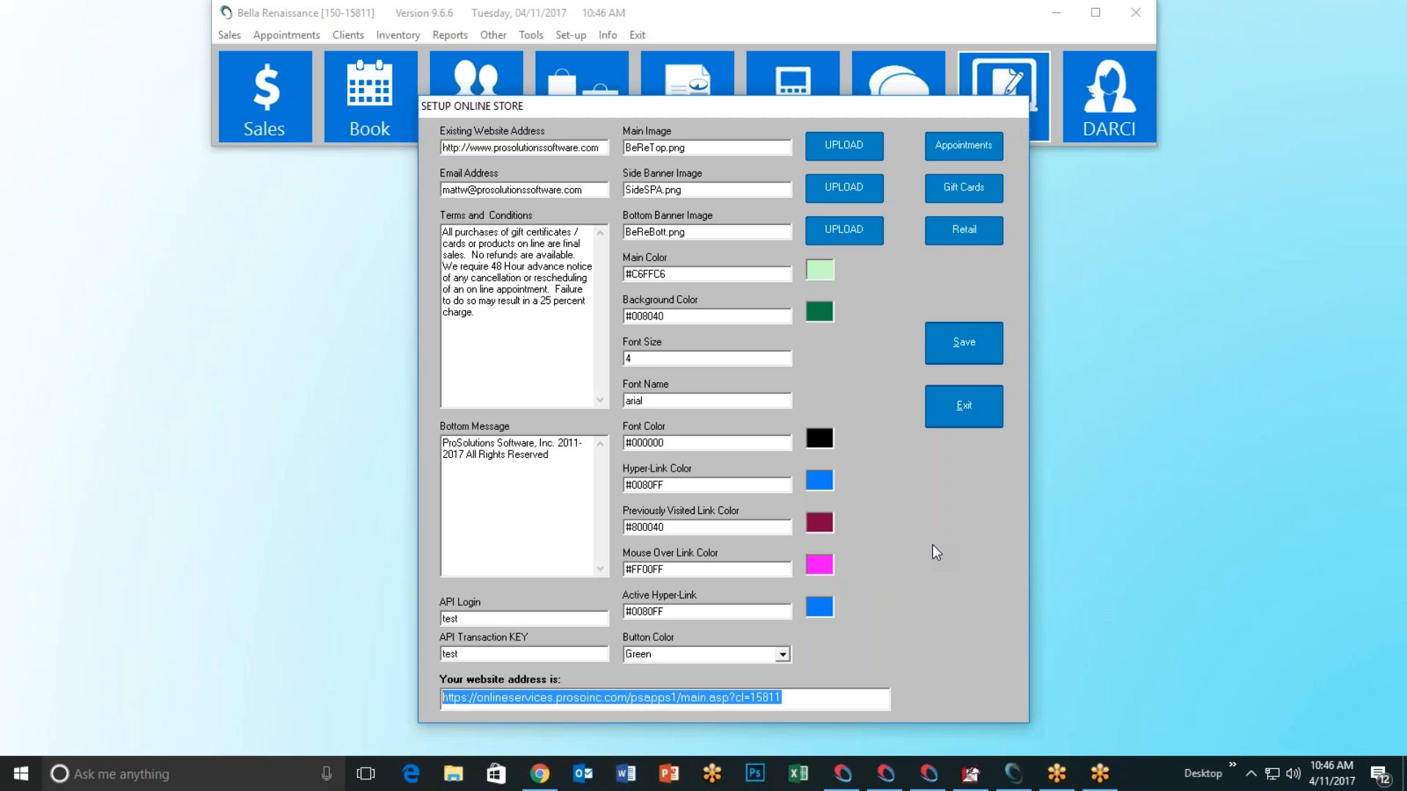
Step: Close the online store setup, open the April 11, 2017 Sales register, then close it empty
left_click(966, 405)
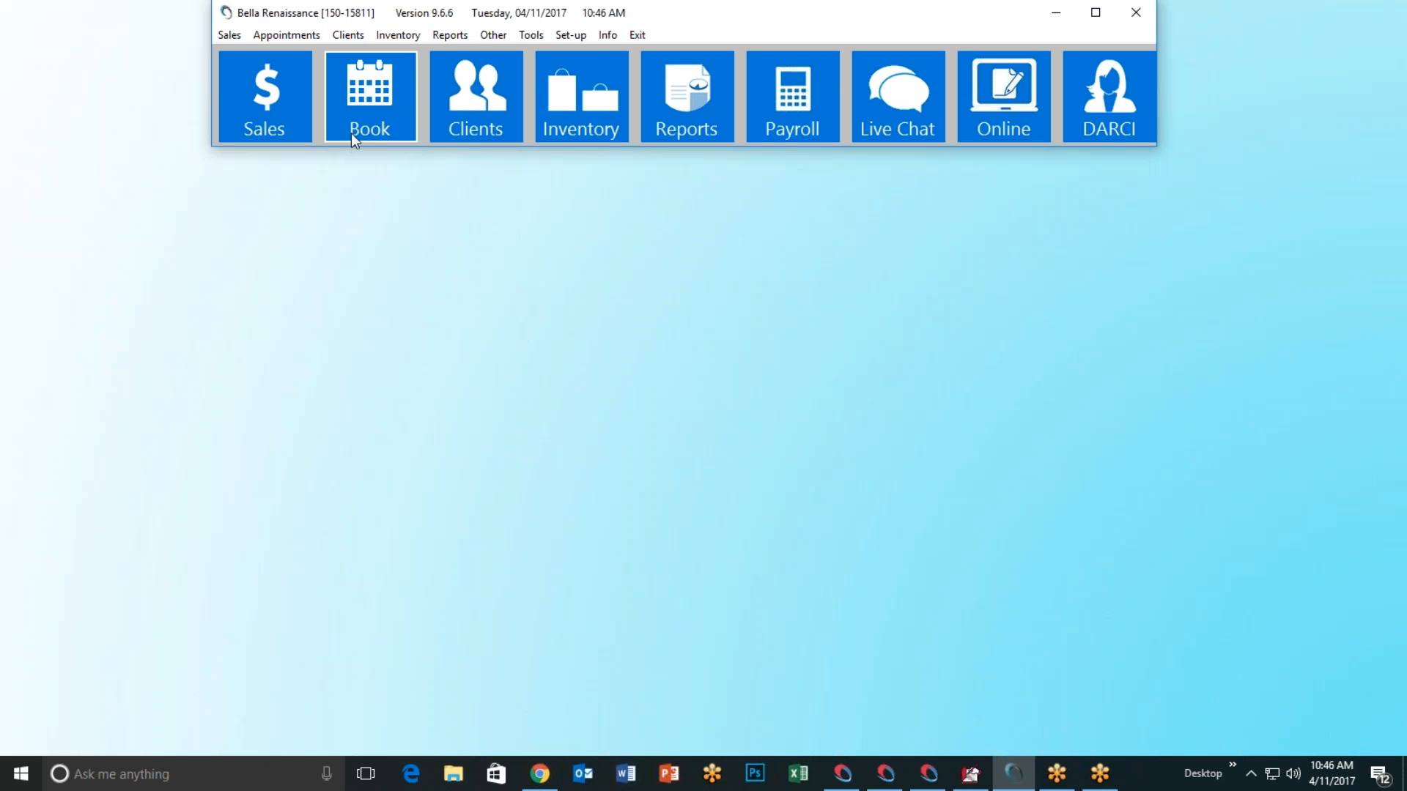
left_click(253, 117)
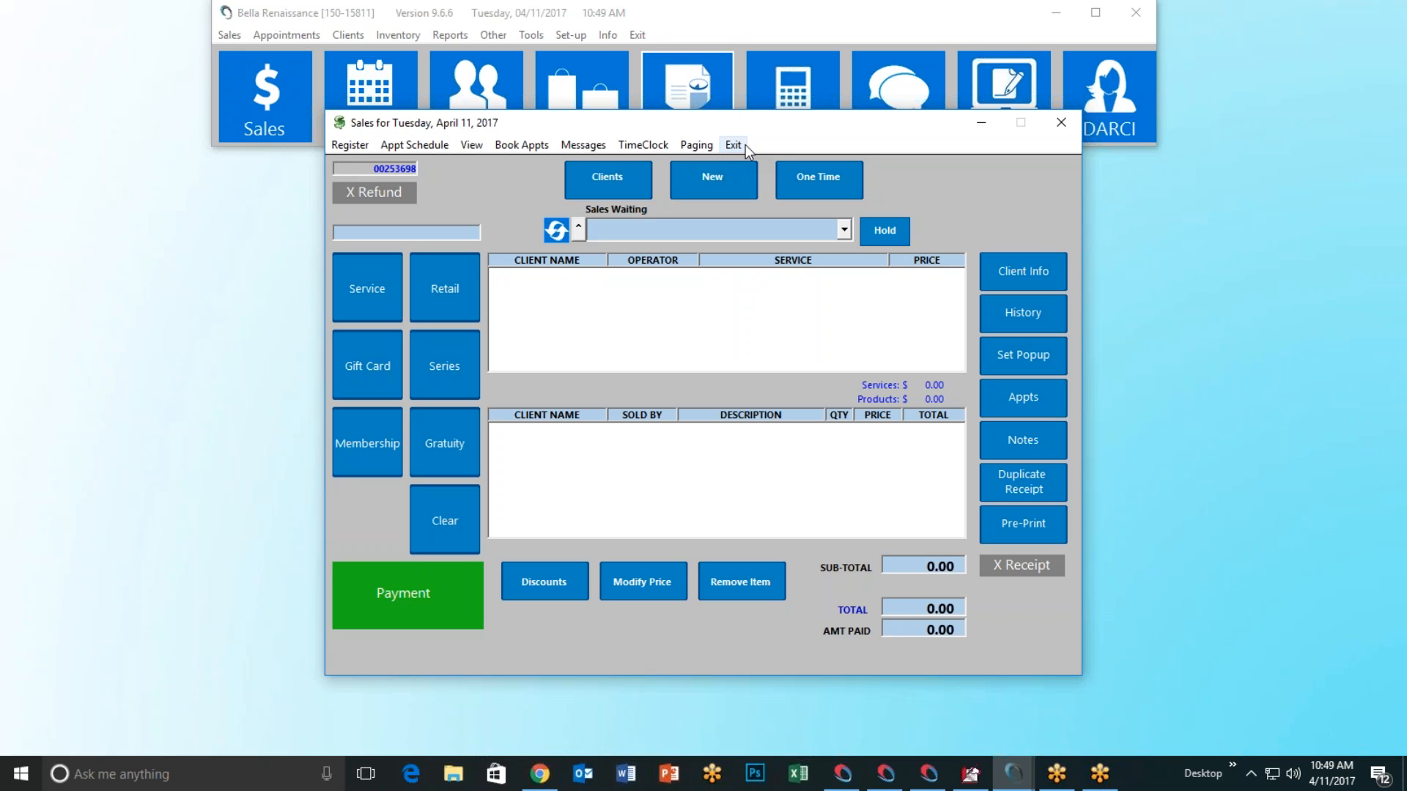
left_click(745, 143)
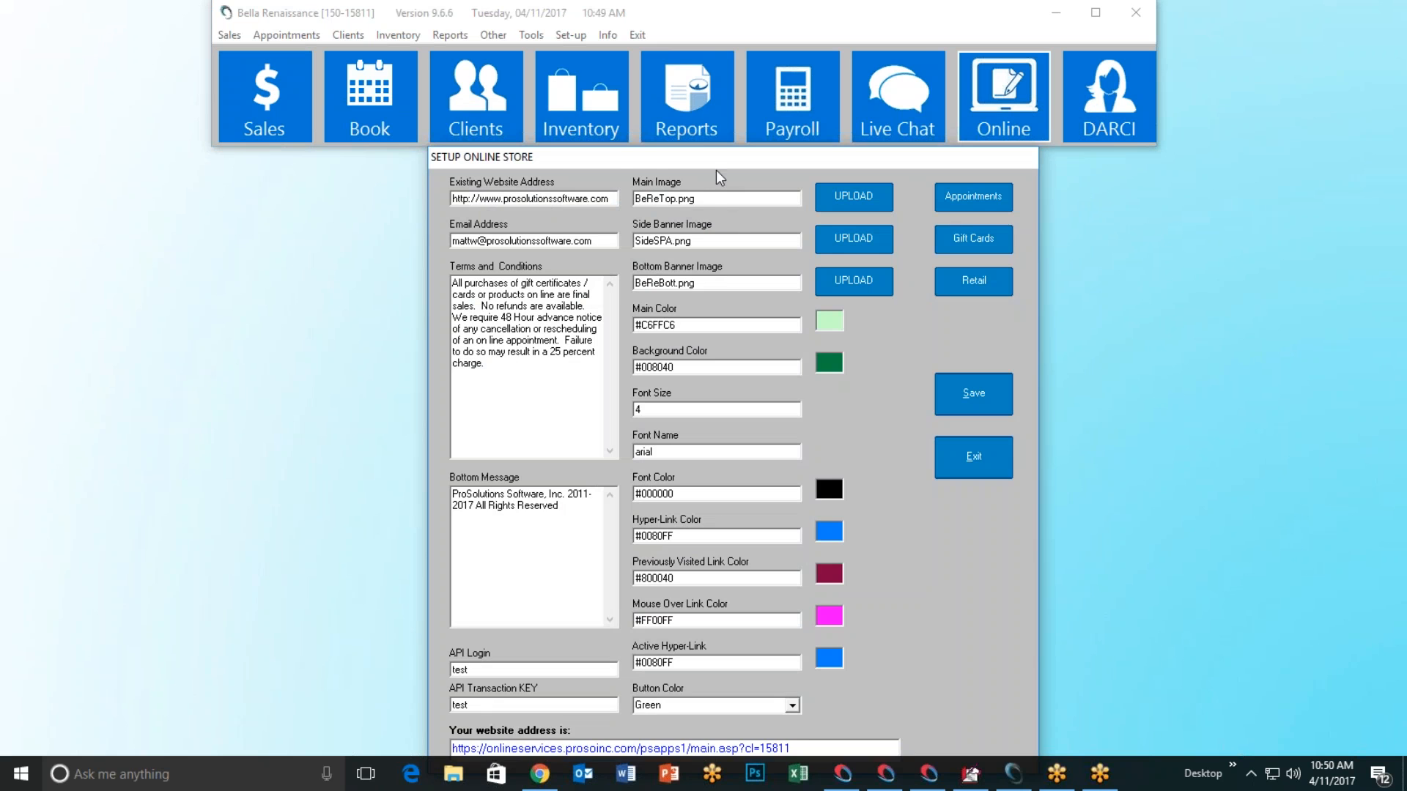
Step: Drag the reopened Setup Online Store window up and to the left
left_click_drag(715, 156, 666, 89)
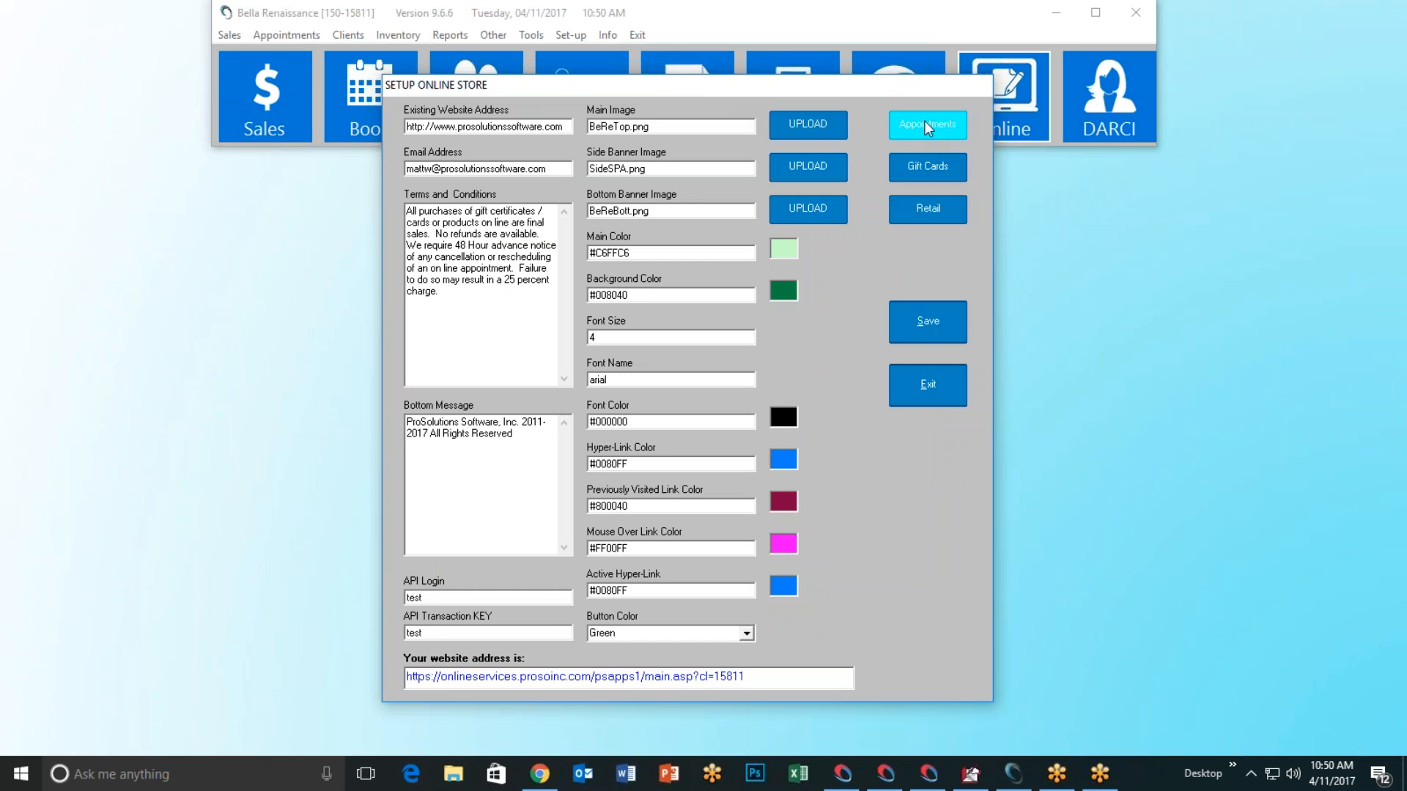
Step: In Chrome, go from checkout to the STORE main page, open Products, then minimize the browser
left_click(540, 774)
scroll(696, 407, "up", 1)
scroll(659, 288, "up", 2)
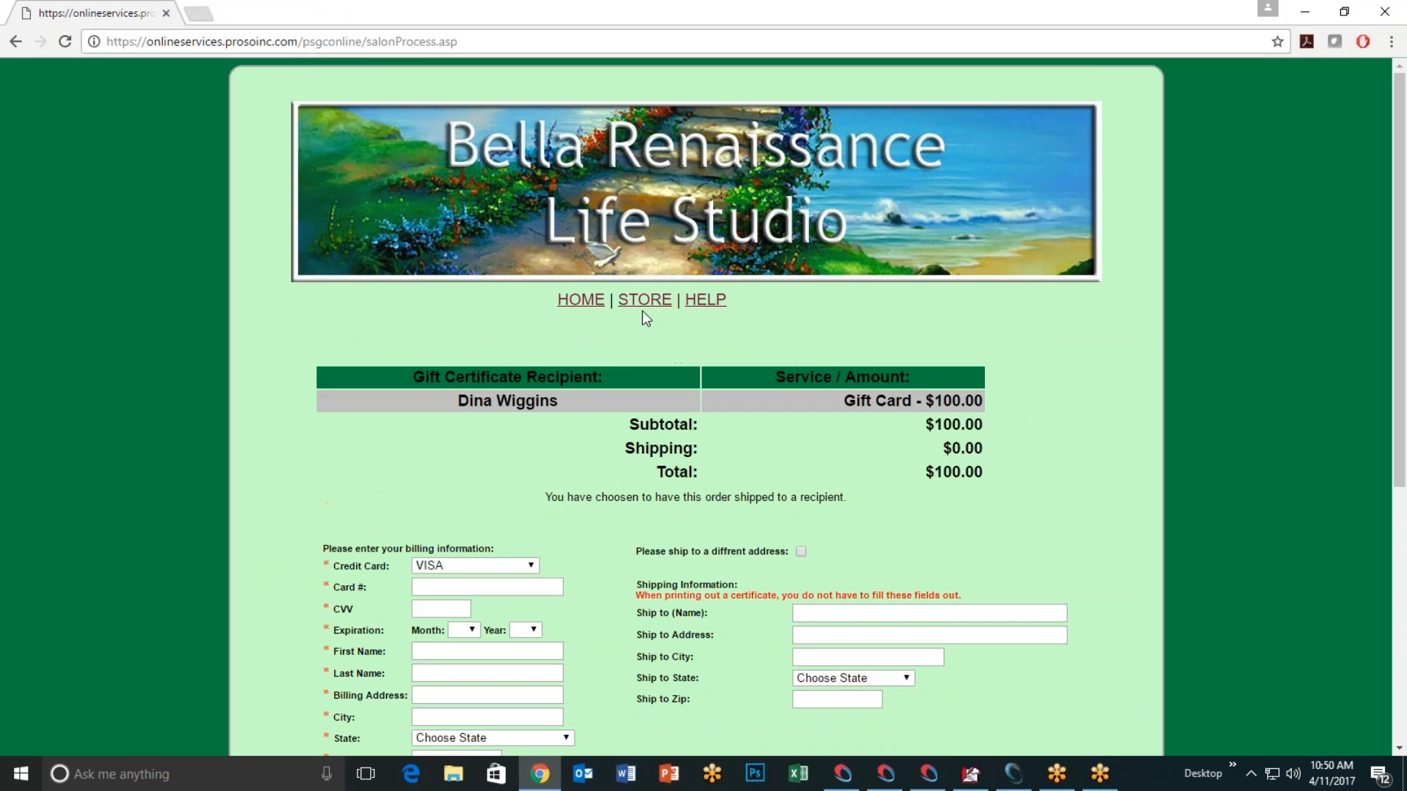
left_click(645, 301)
scroll(729, 442, "down", 3)
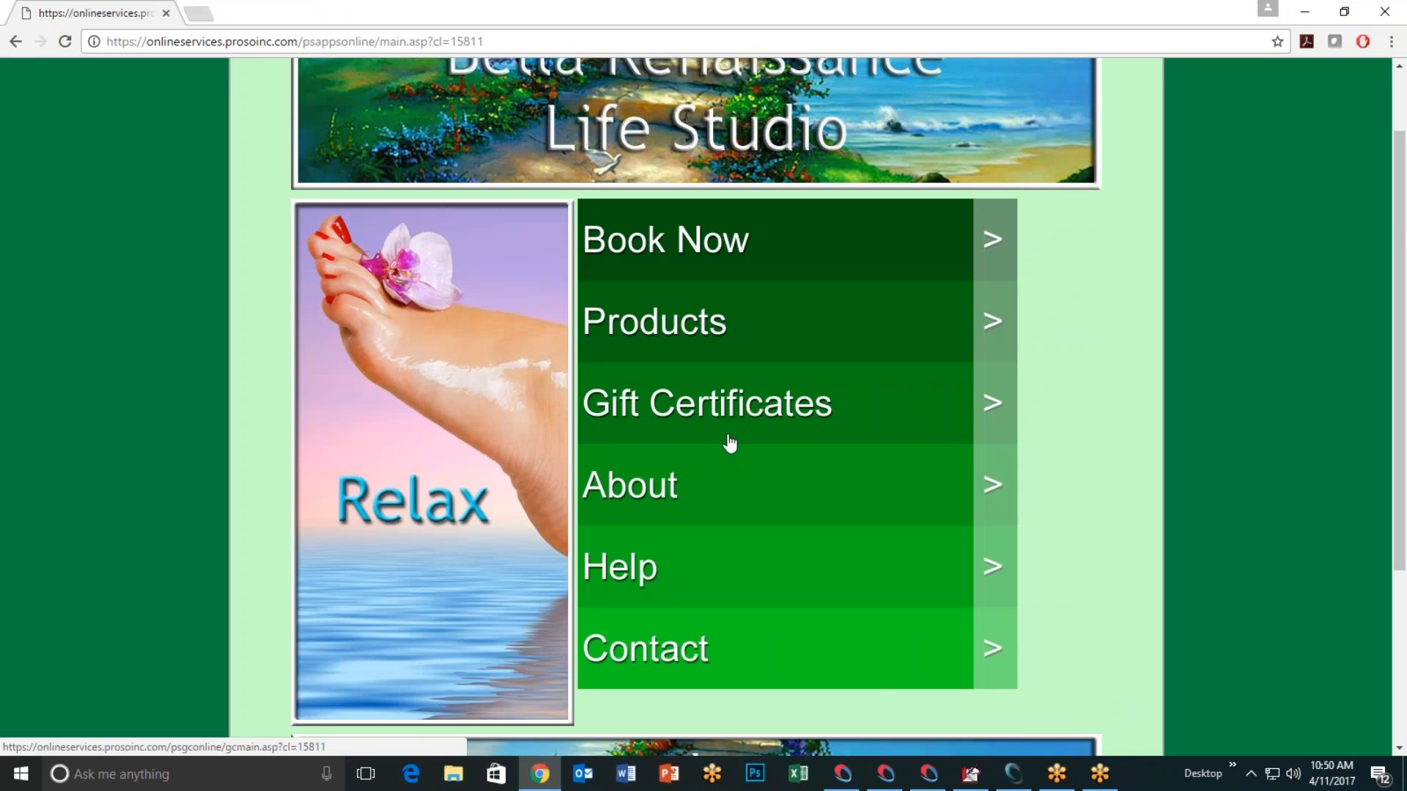
scroll(707, 304, "up", 2)
scroll(708, 308, "down", 1, "ctrl")
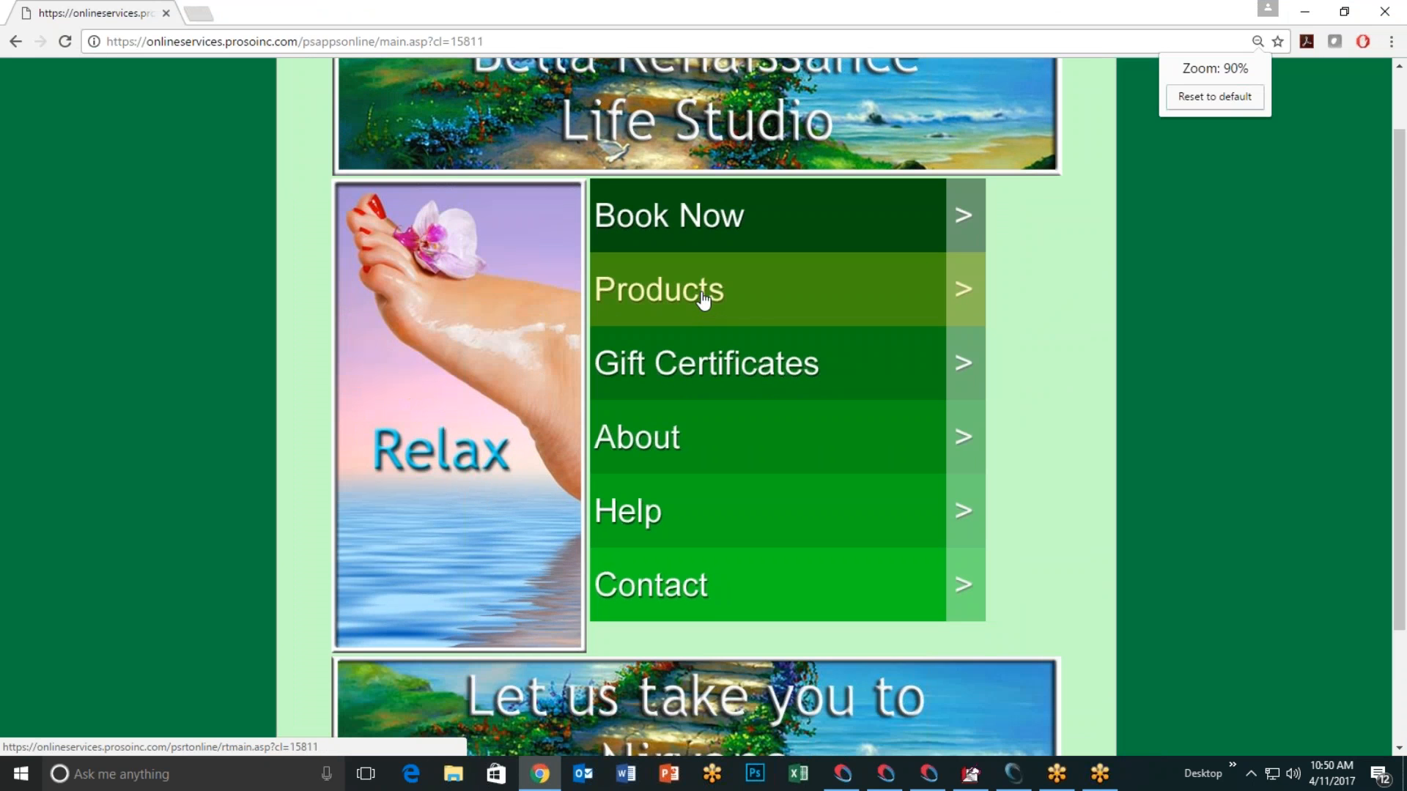
left_click(944, 233)
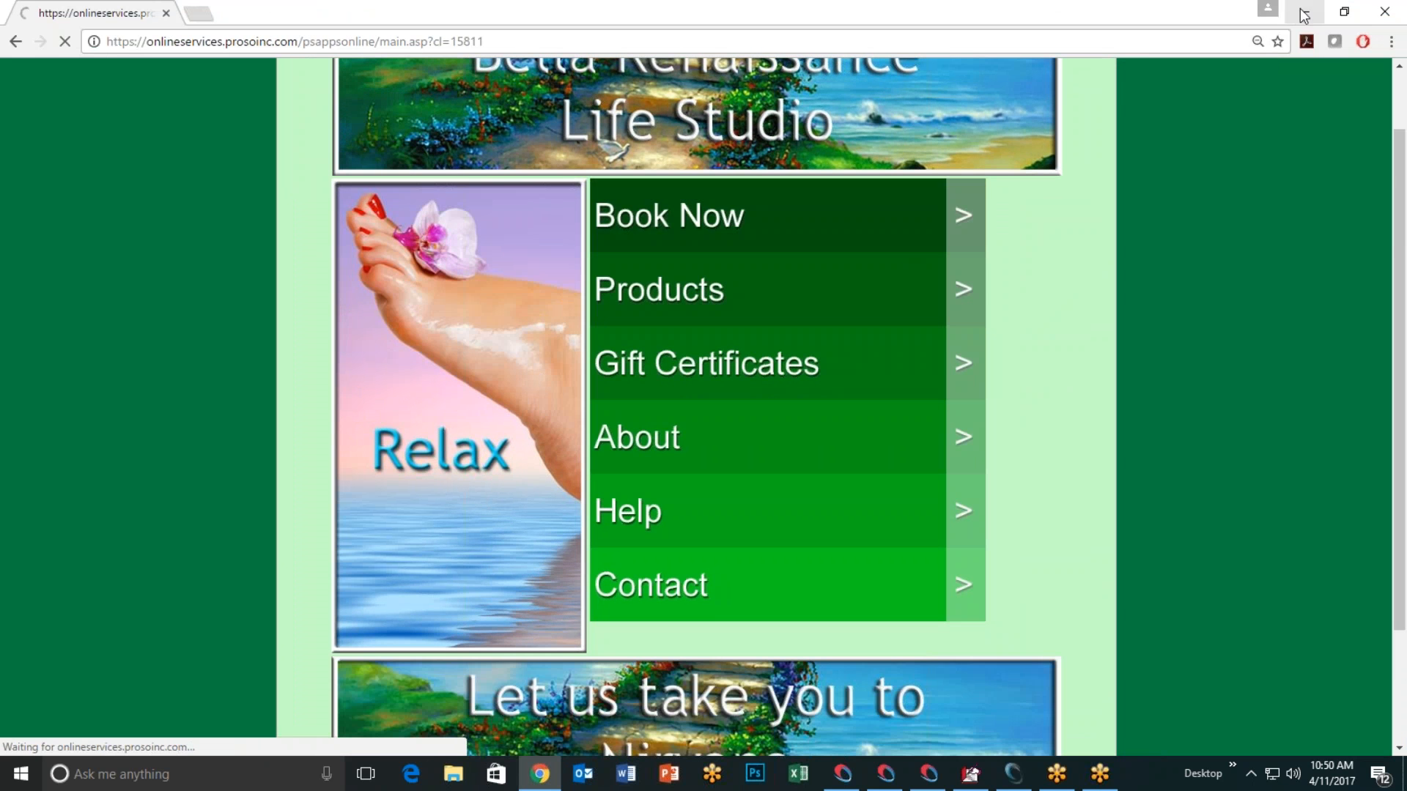
left_click(1304, 12)
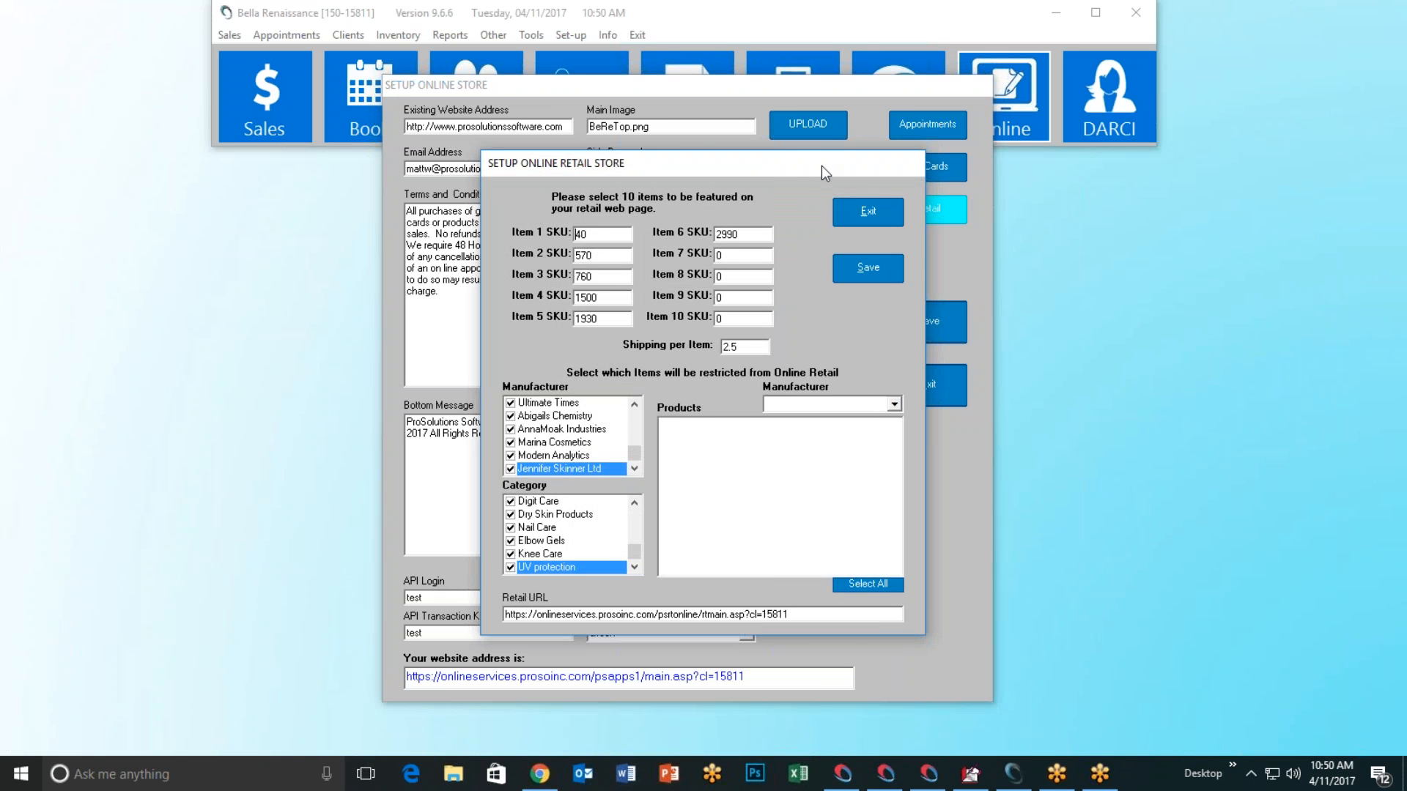
left_click_drag(821, 166, 768, 166)
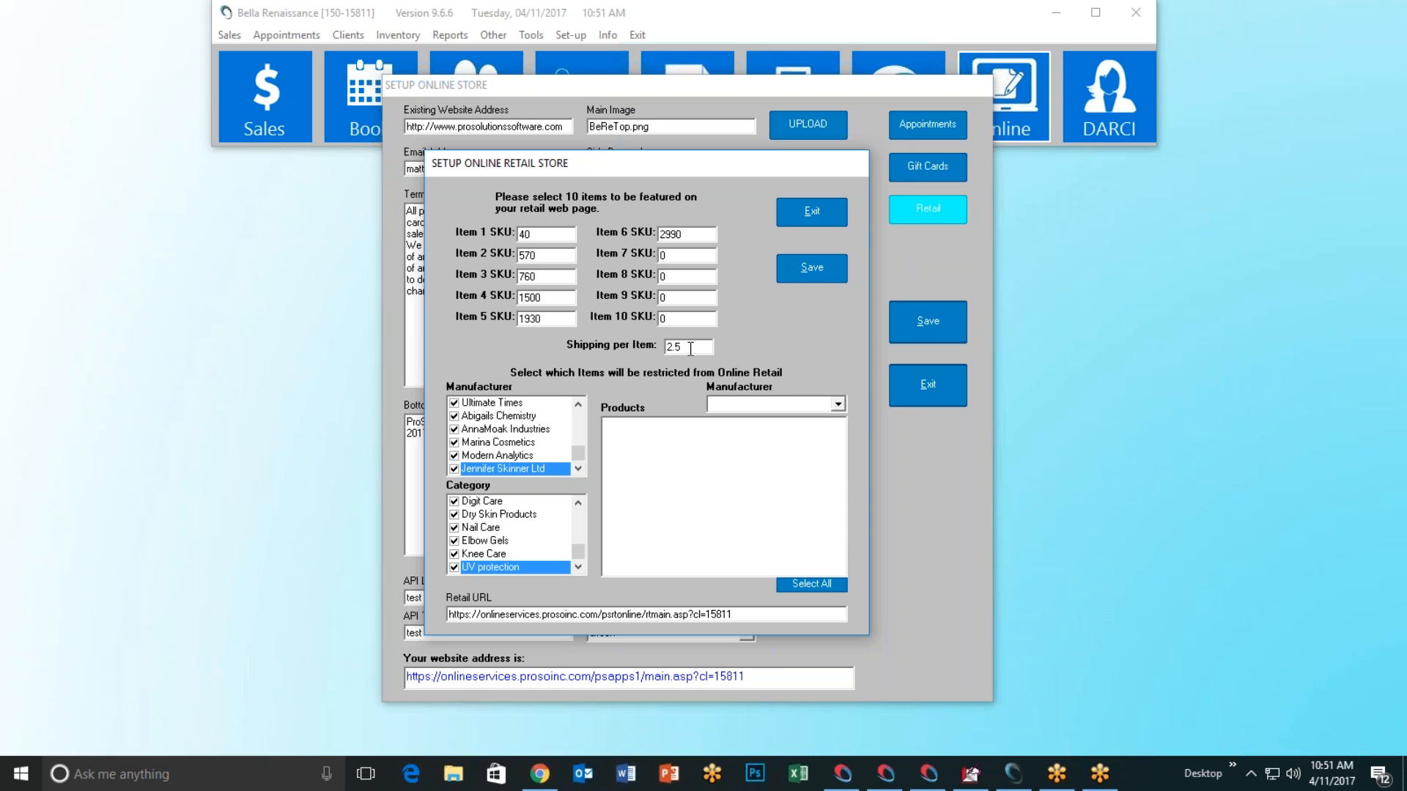
left_click_drag(690, 349, 622, 349)
type("1.0")
left_click_drag(691, 349, 623, 346)
type("2.5")
left_click_drag(578, 456, 579, 418)
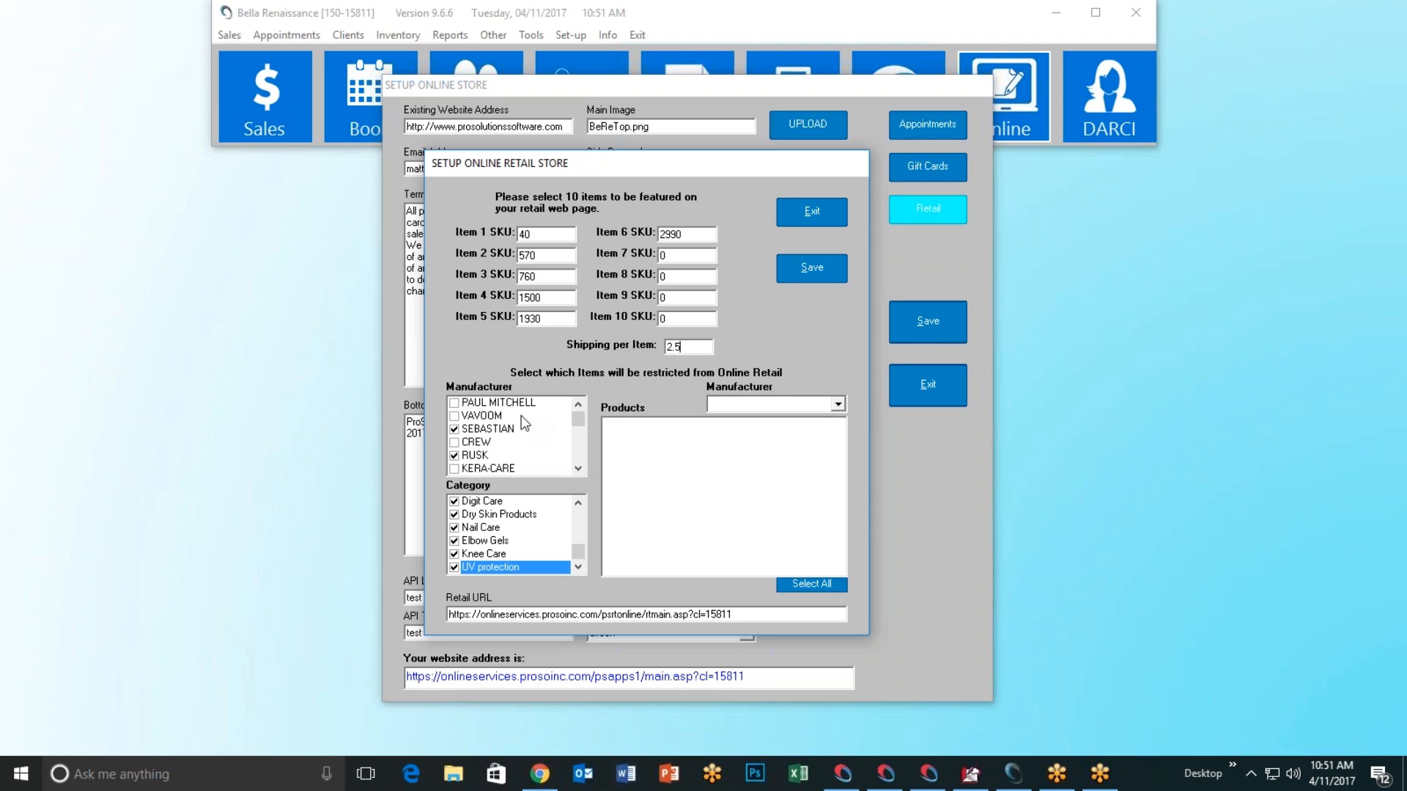
left_click(579, 469)
left_click(579, 469)
left_click(579, 469)
left_click(579, 469)
left_click(579, 469)
left_click(579, 469)
left_click(579, 469)
left_click(579, 468)
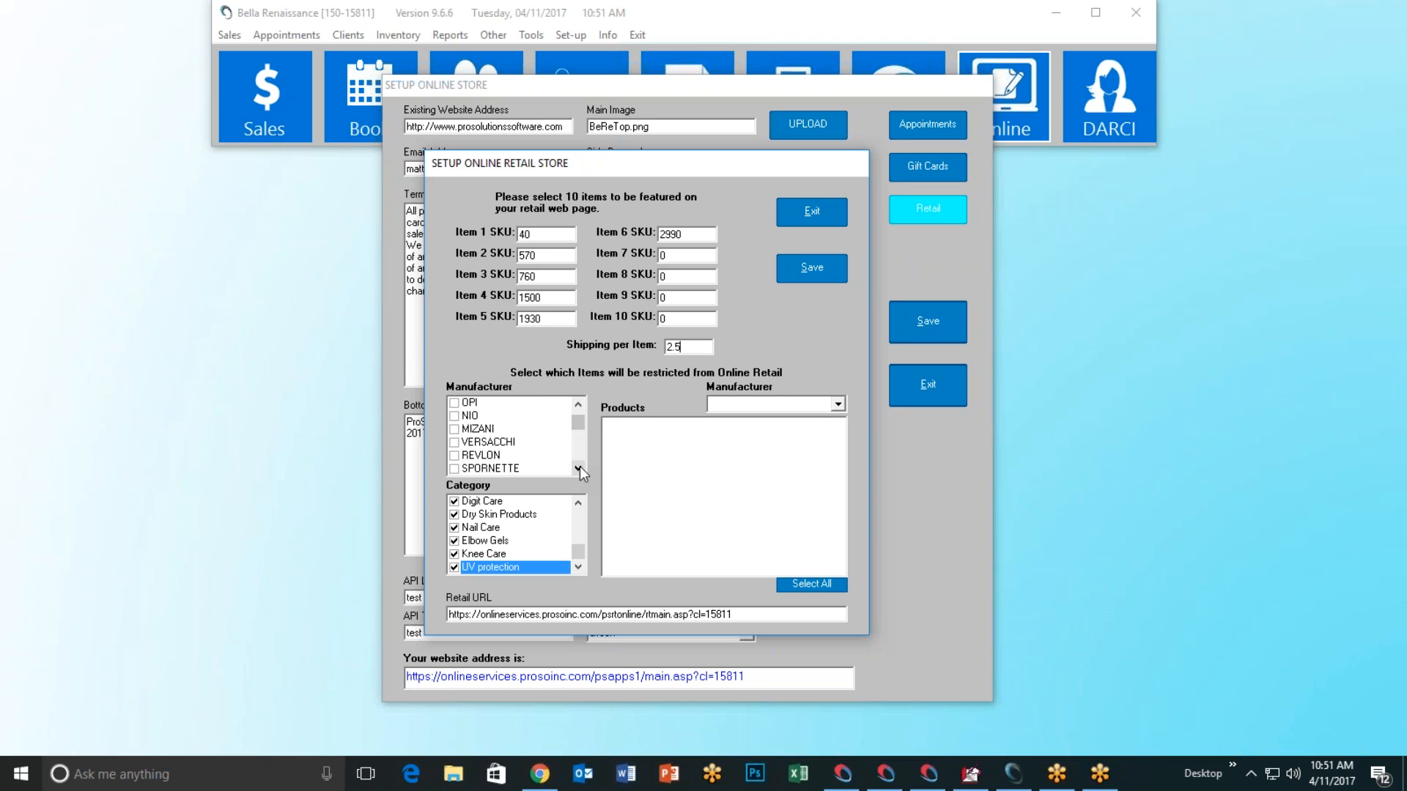
left_click_drag(581, 428, 579, 412)
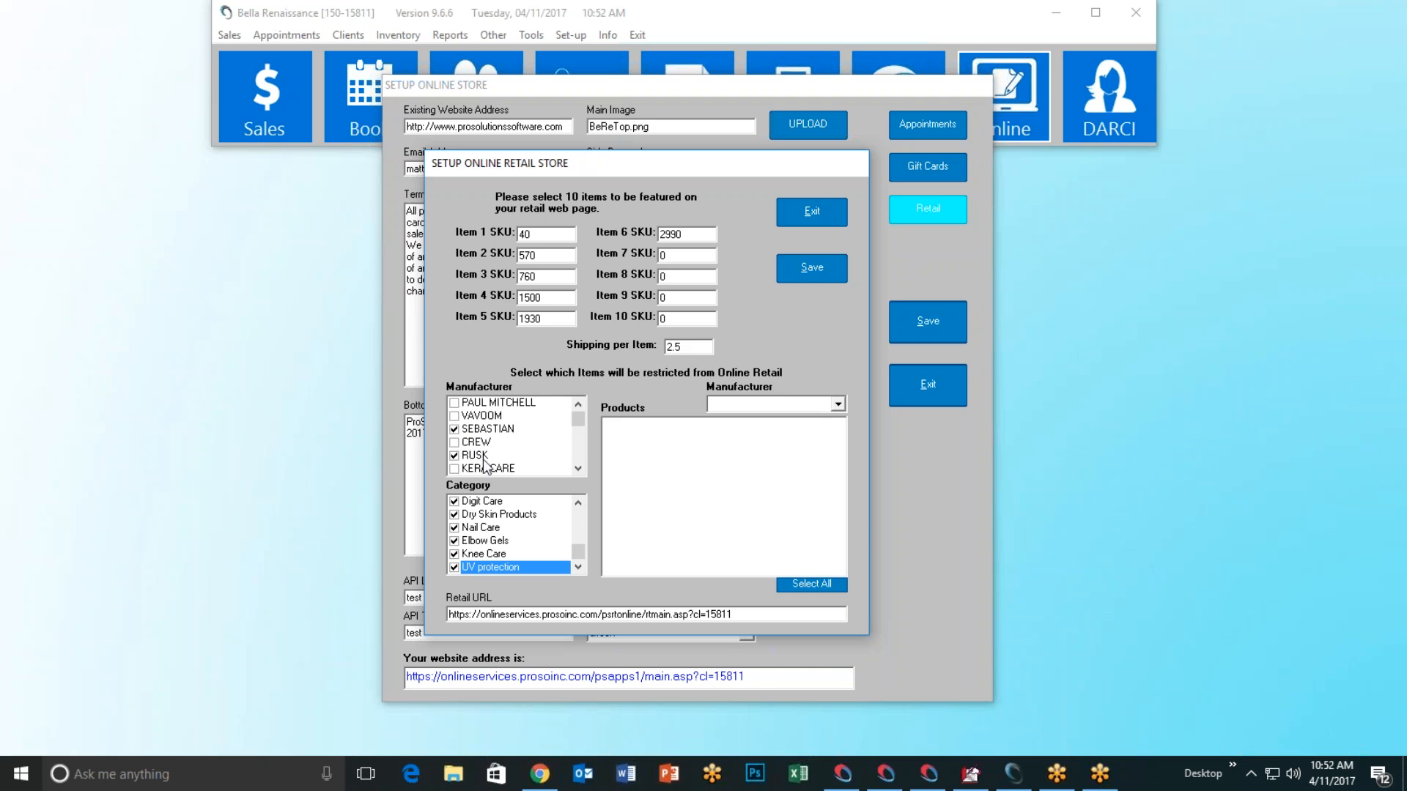
left_click(578, 469)
left_click(578, 469)
left_click(578, 469)
left_click(578, 469)
left_click(578, 469)
left_click(578, 469)
left_click(579, 472)
left_click(579, 472)
mouse_move(578, 429)
left_mouse_down()
mouse_move(576, 455)
mouse_move(578, 417)
left_mouse_up()
left_click_drag(577, 549, 580, 509)
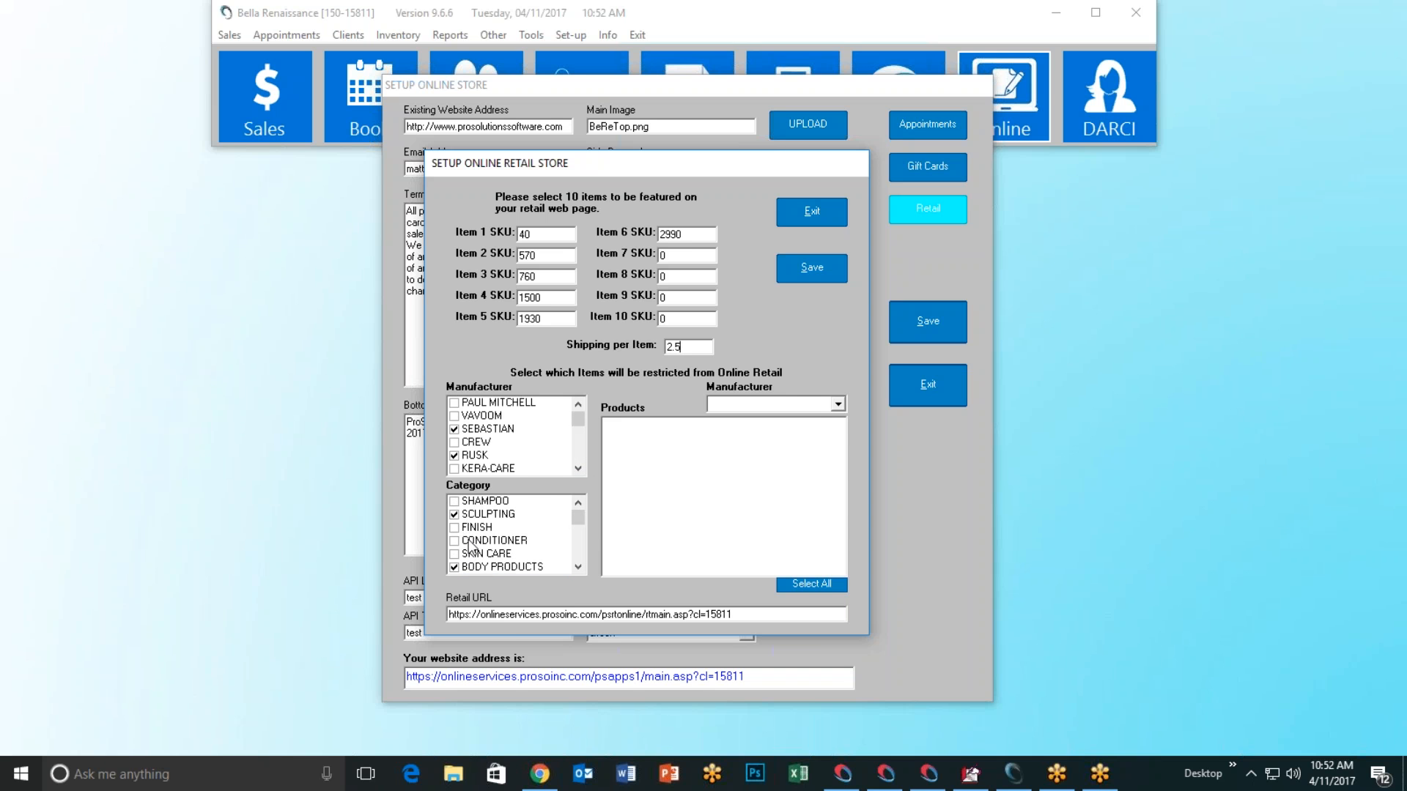
left_click(580, 569)
left_click(579, 569)
left_click(580, 569)
left_click(579, 569)
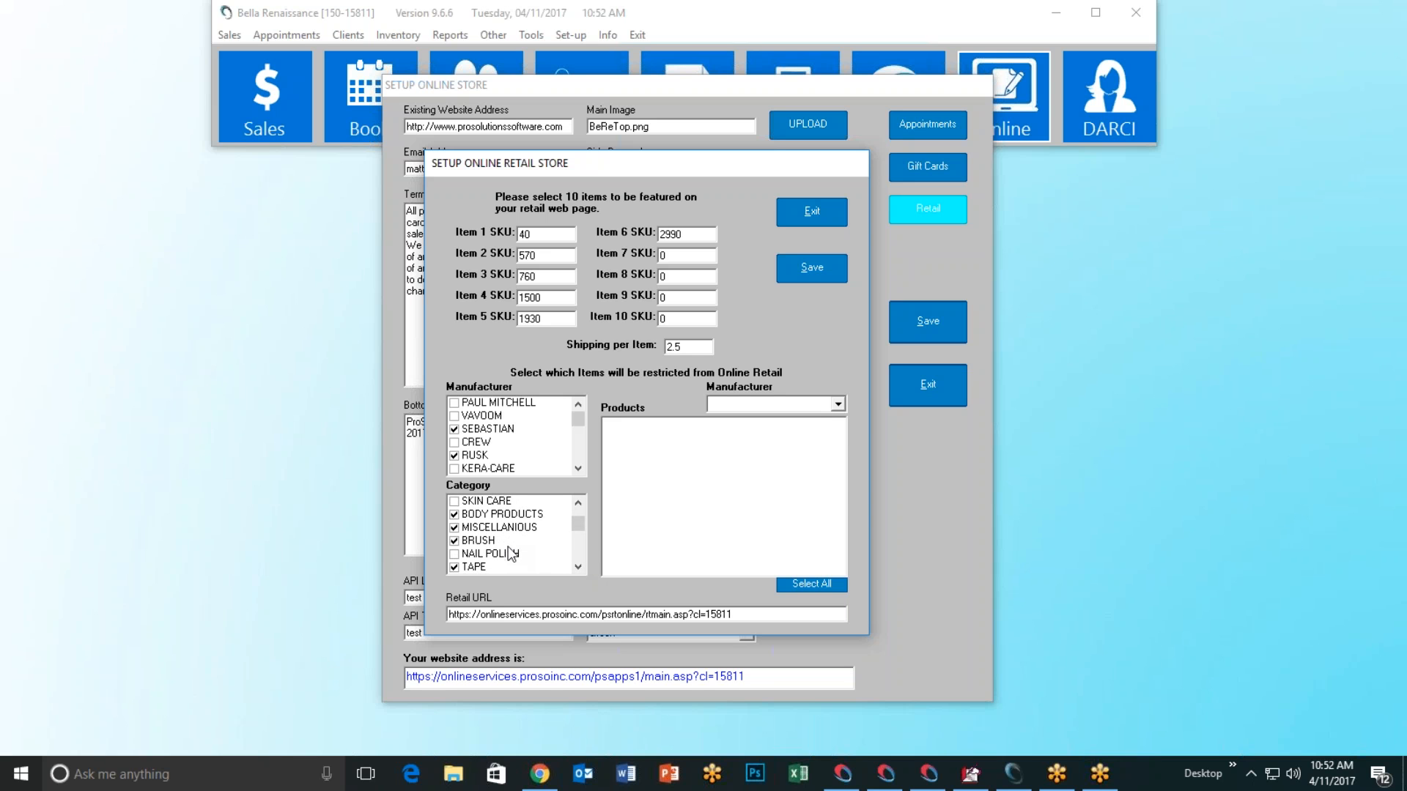
left_click_drag(581, 529, 583, 513)
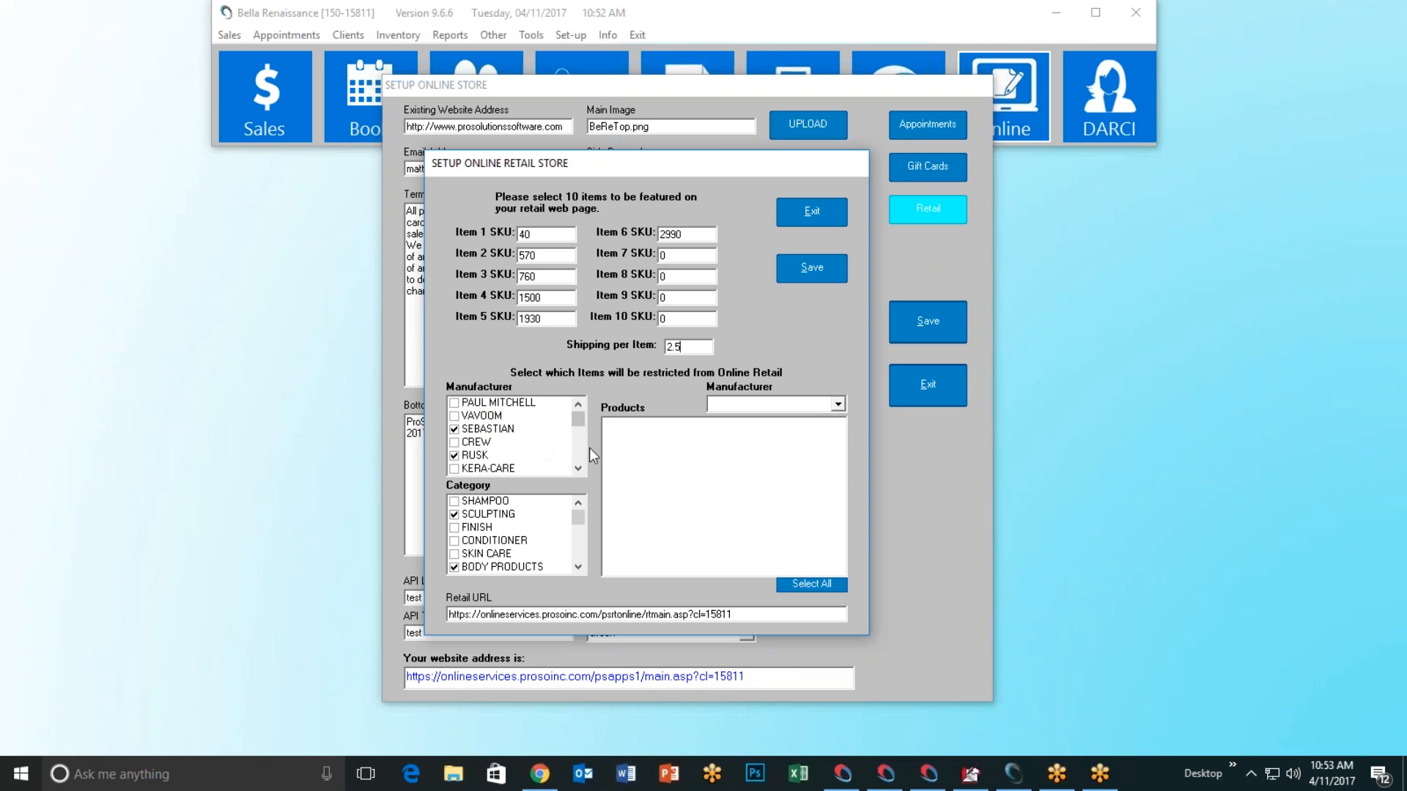
Step: Filter the retail products to PAUL MITCHELL, then save and close the retail store settings
left_click(837, 405)
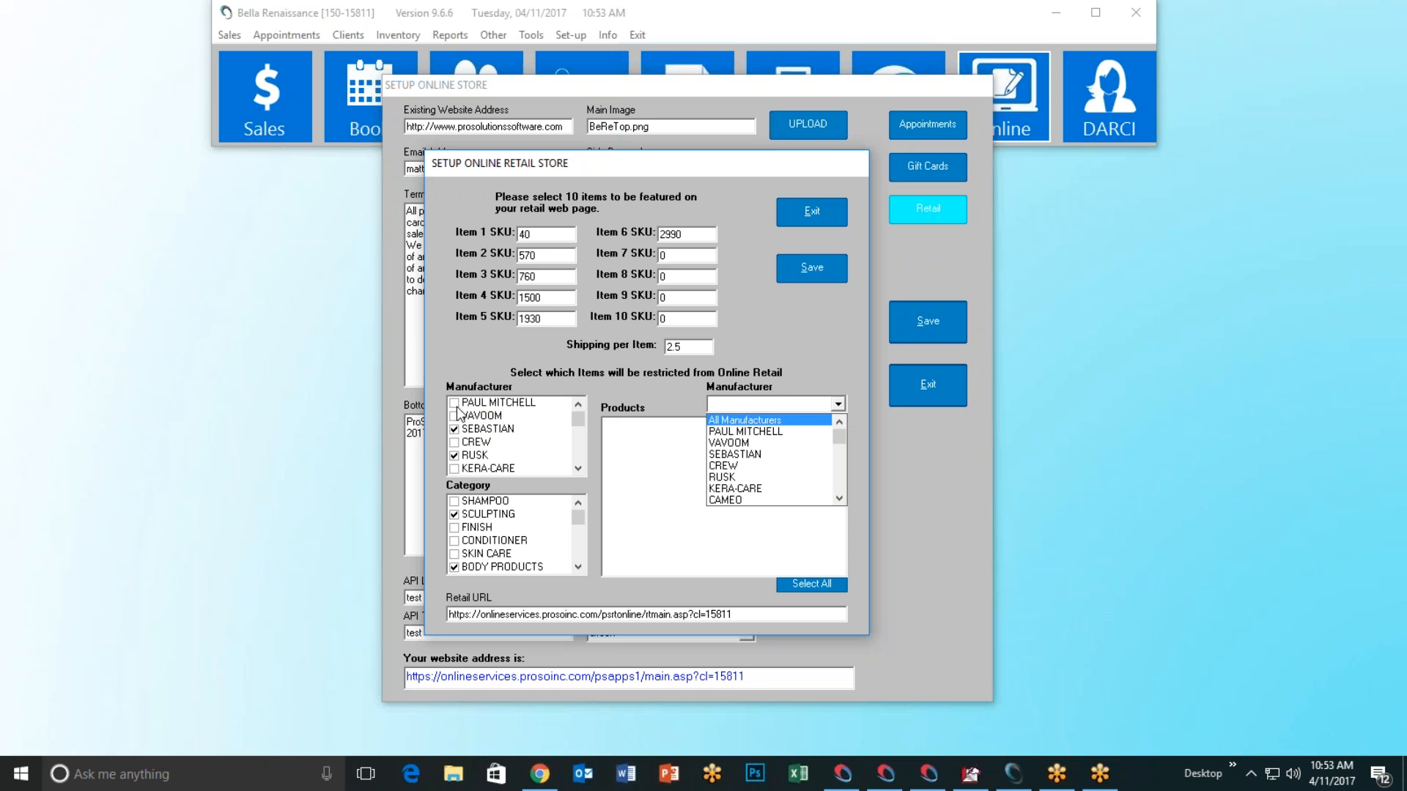
left_click(780, 432)
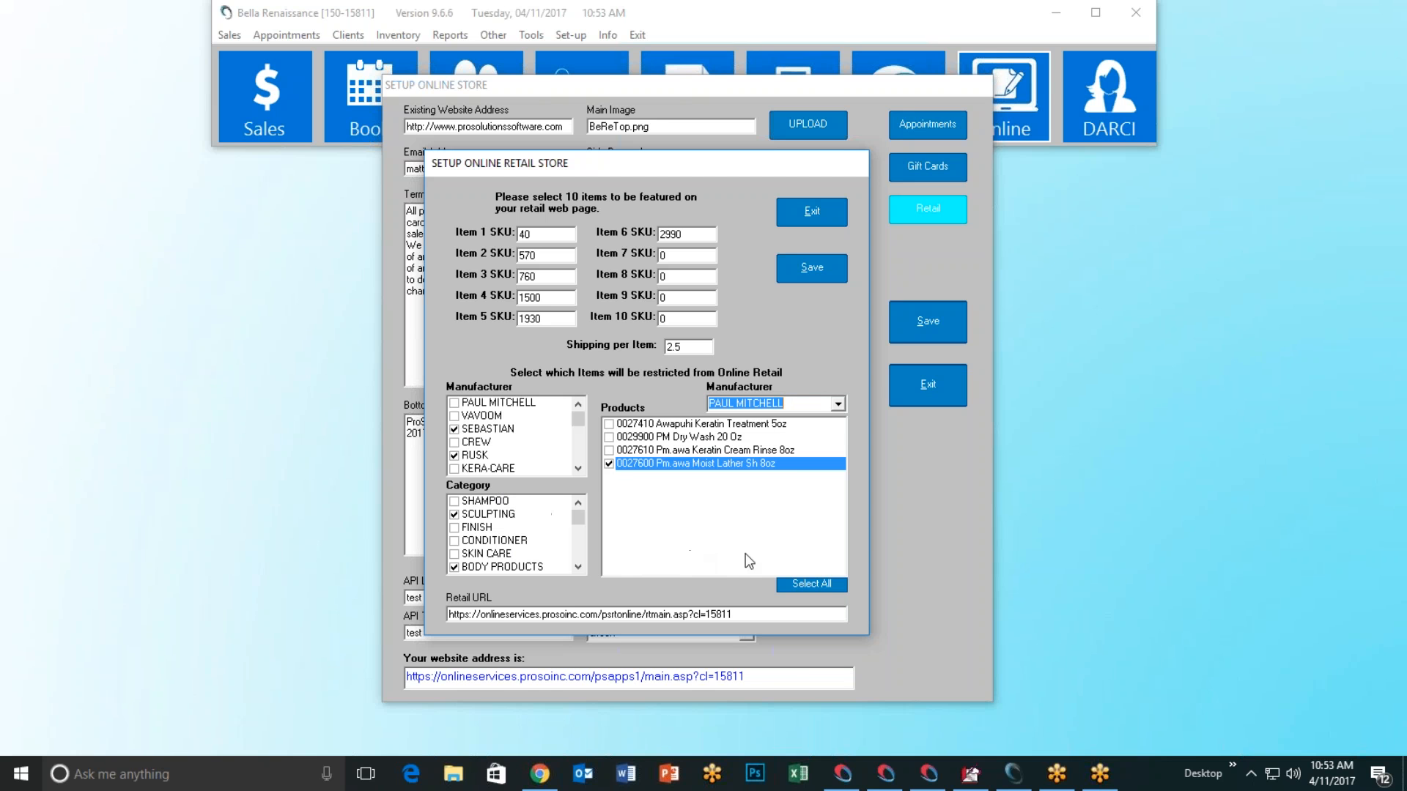
left_click(808, 272)
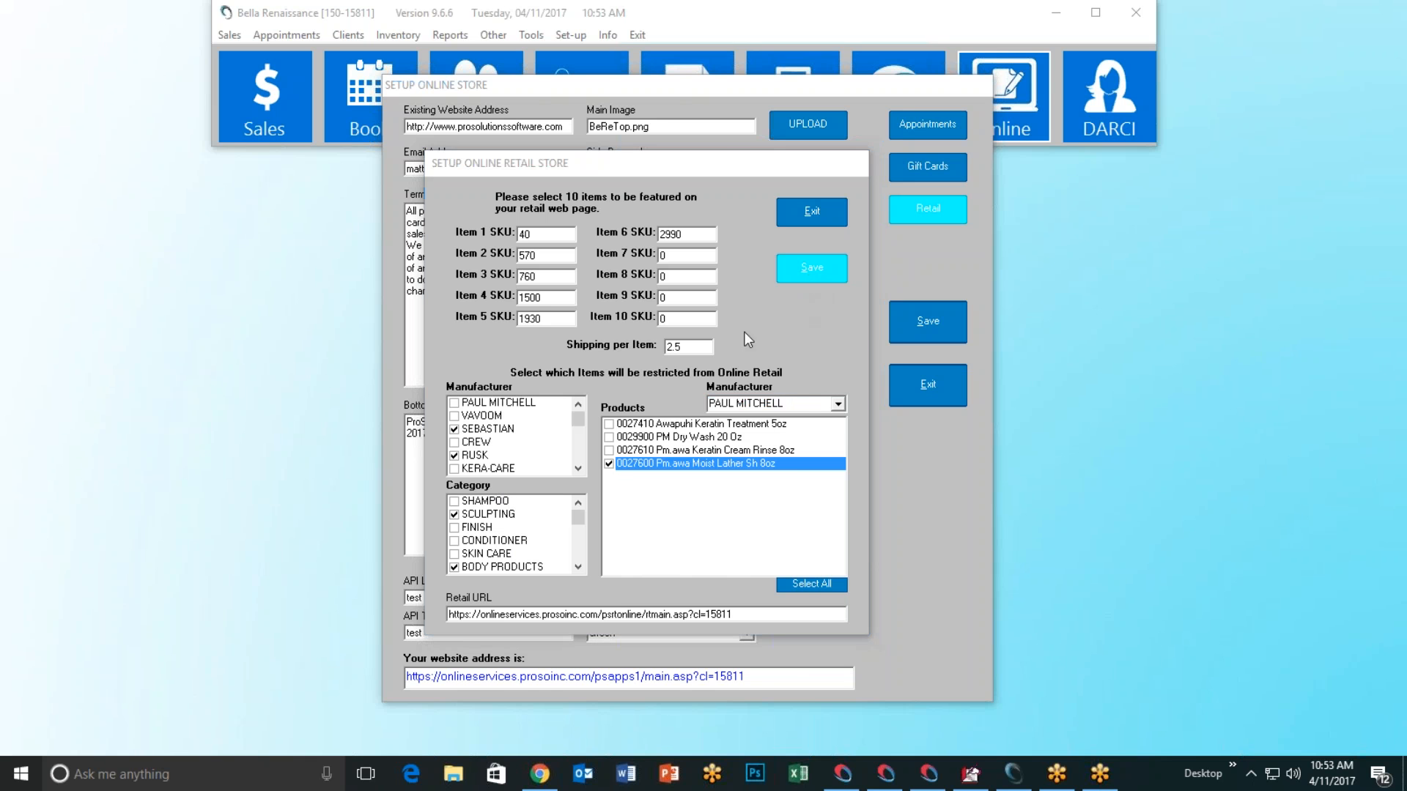
left_click(749, 443)
left_click(812, 220)
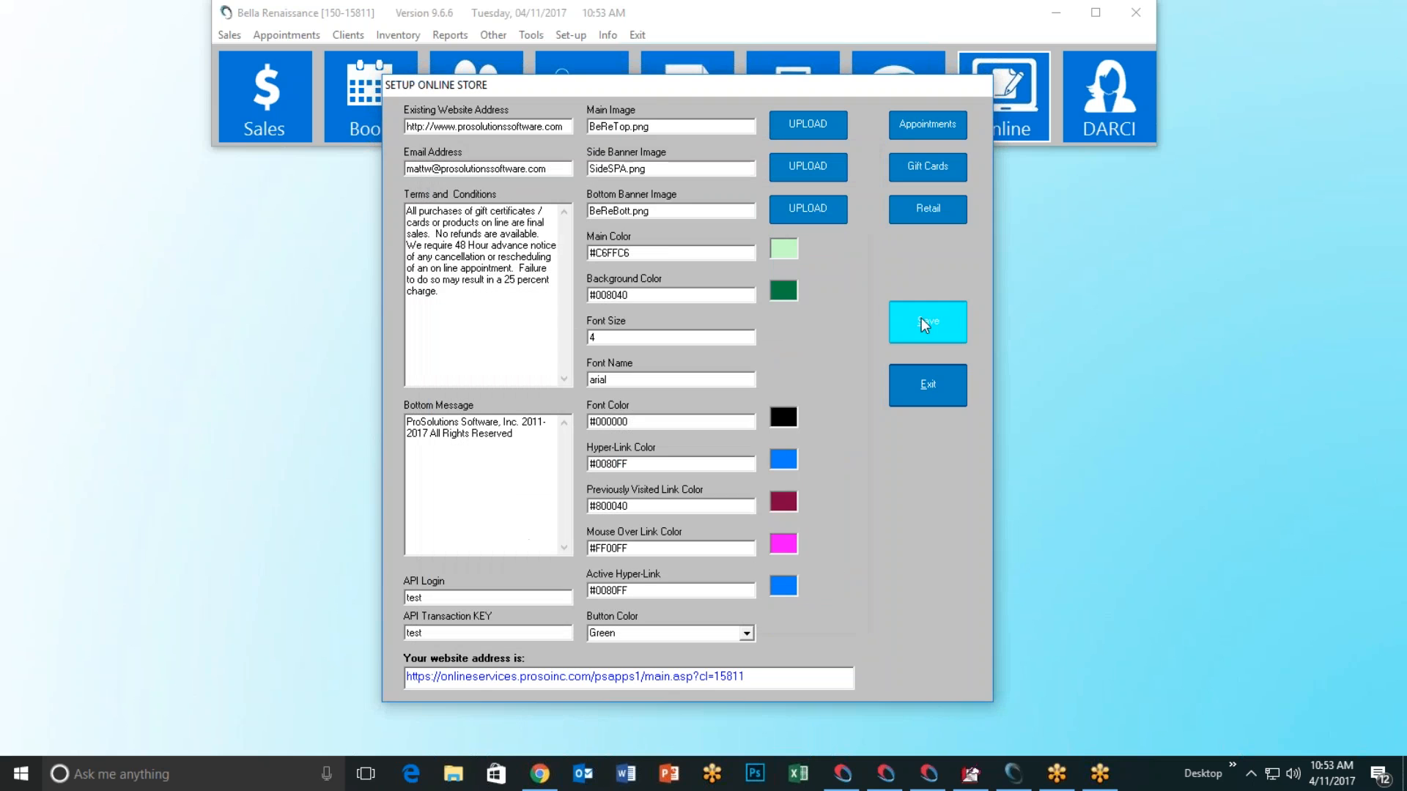
Step: Save the online store settings and close the Setup Online Store window
left_click(921, 318)
left_click(764, 443)
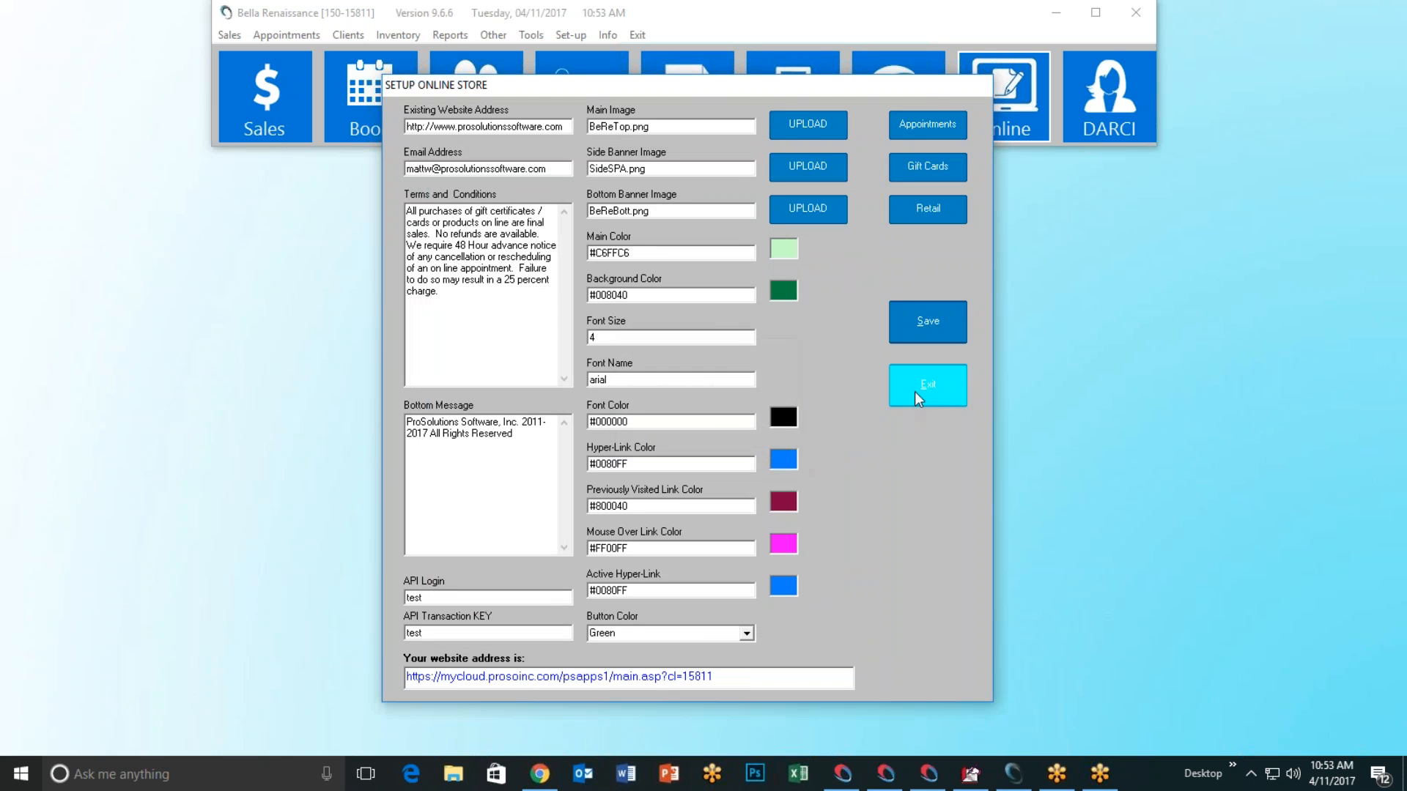
left_click(925, 390)
Step: Open the $16.00 TG CAT ROOT BOOST 8OZ page, zoom its photo, then return to the salon software
left_click(551, 781)
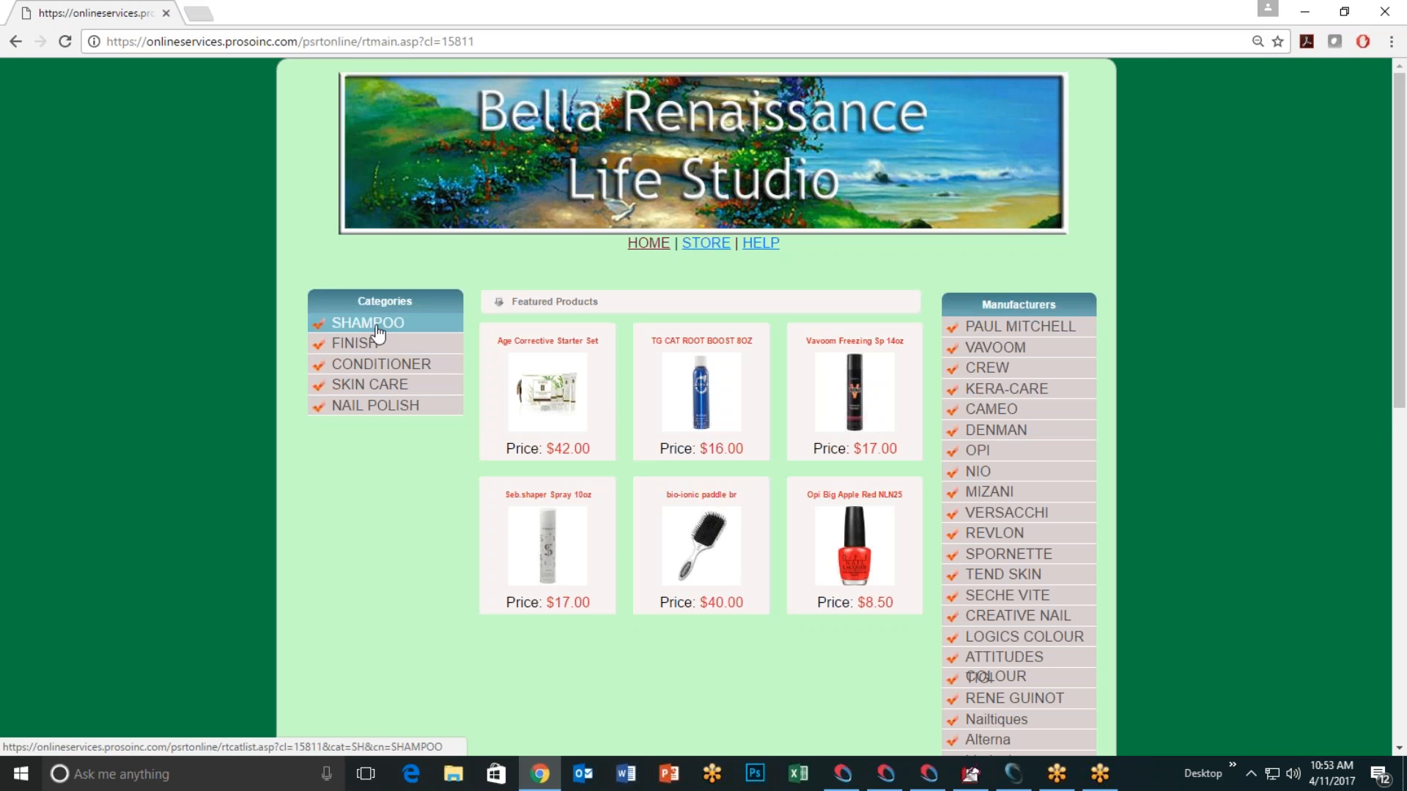
left_click(704, 390)
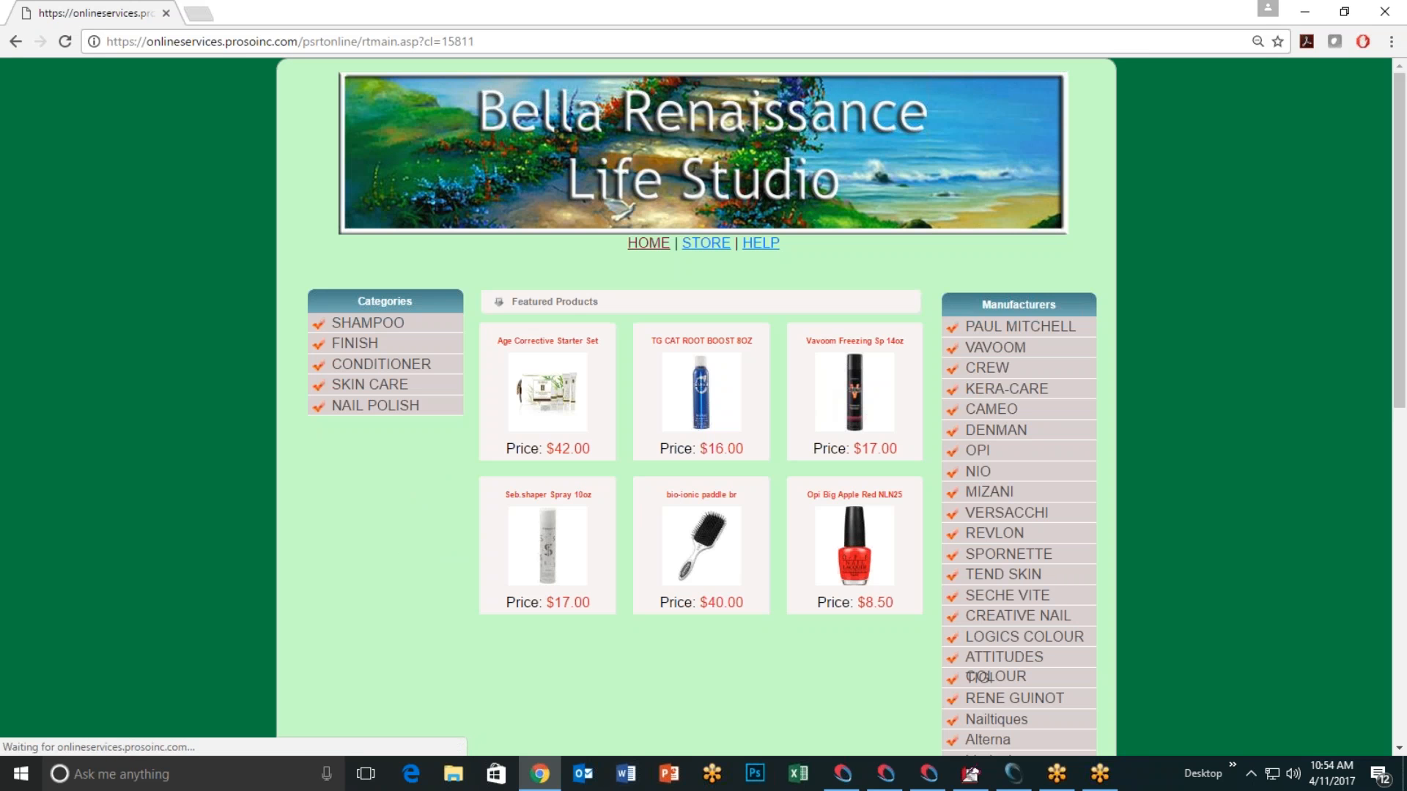
left_click(700, 403)
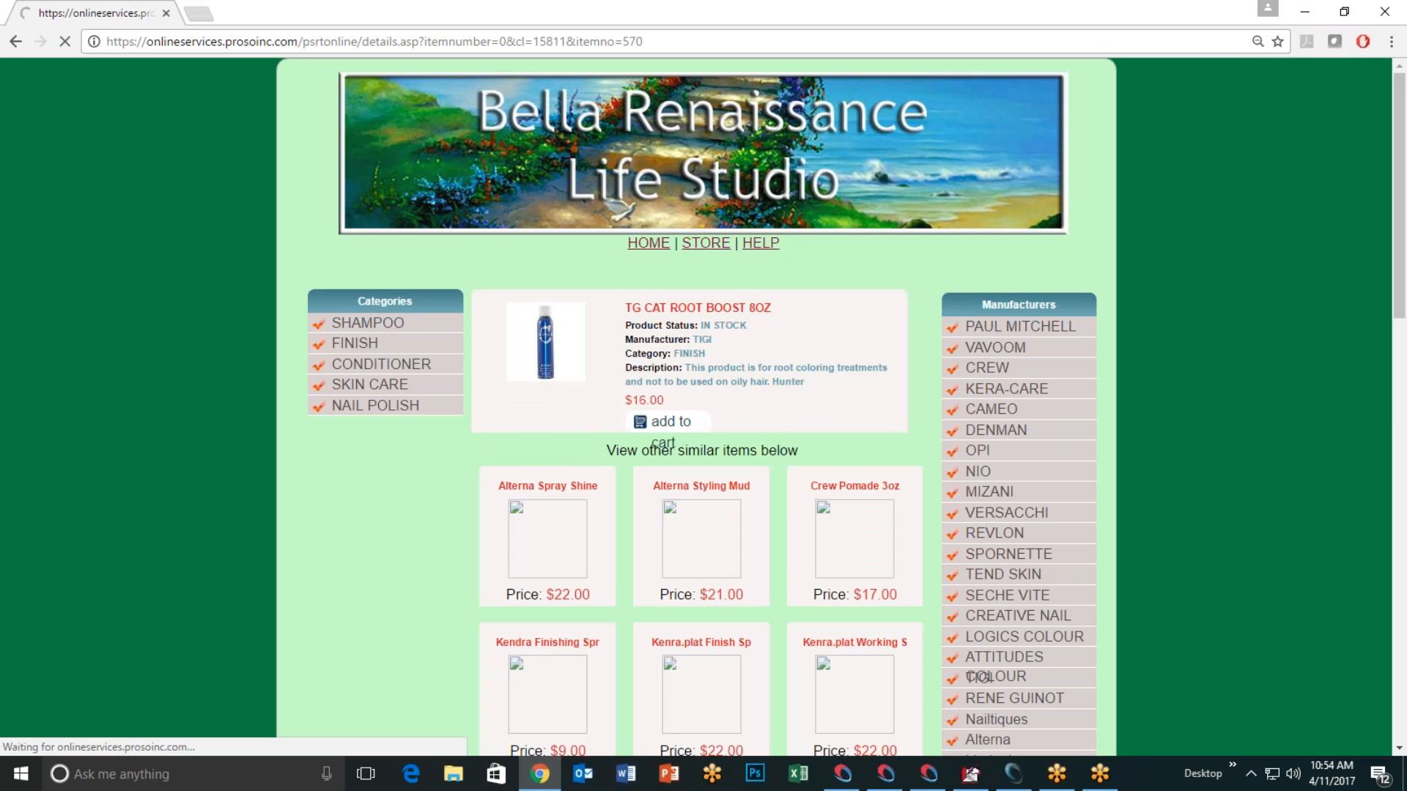
left_click(579, 358)
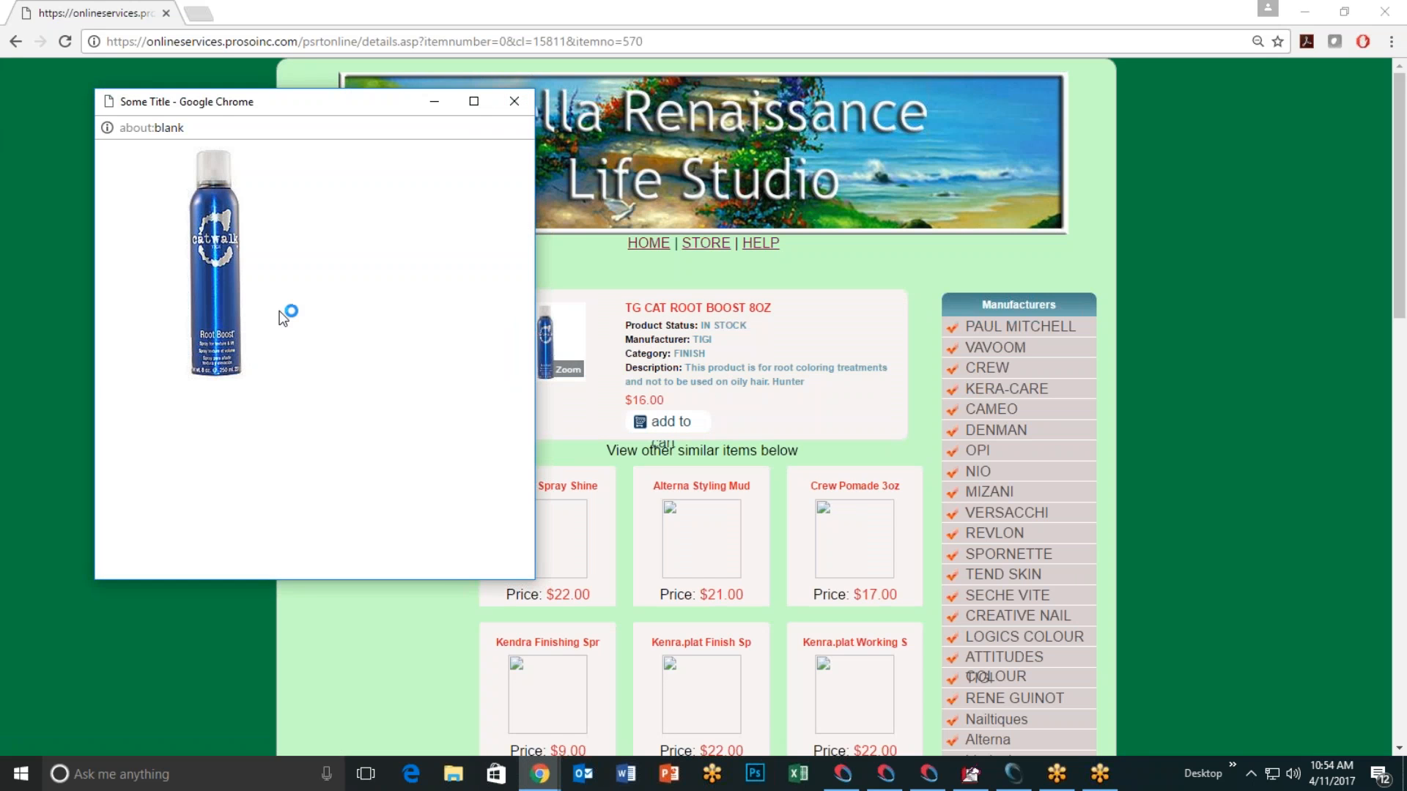
left_click(515, 102)
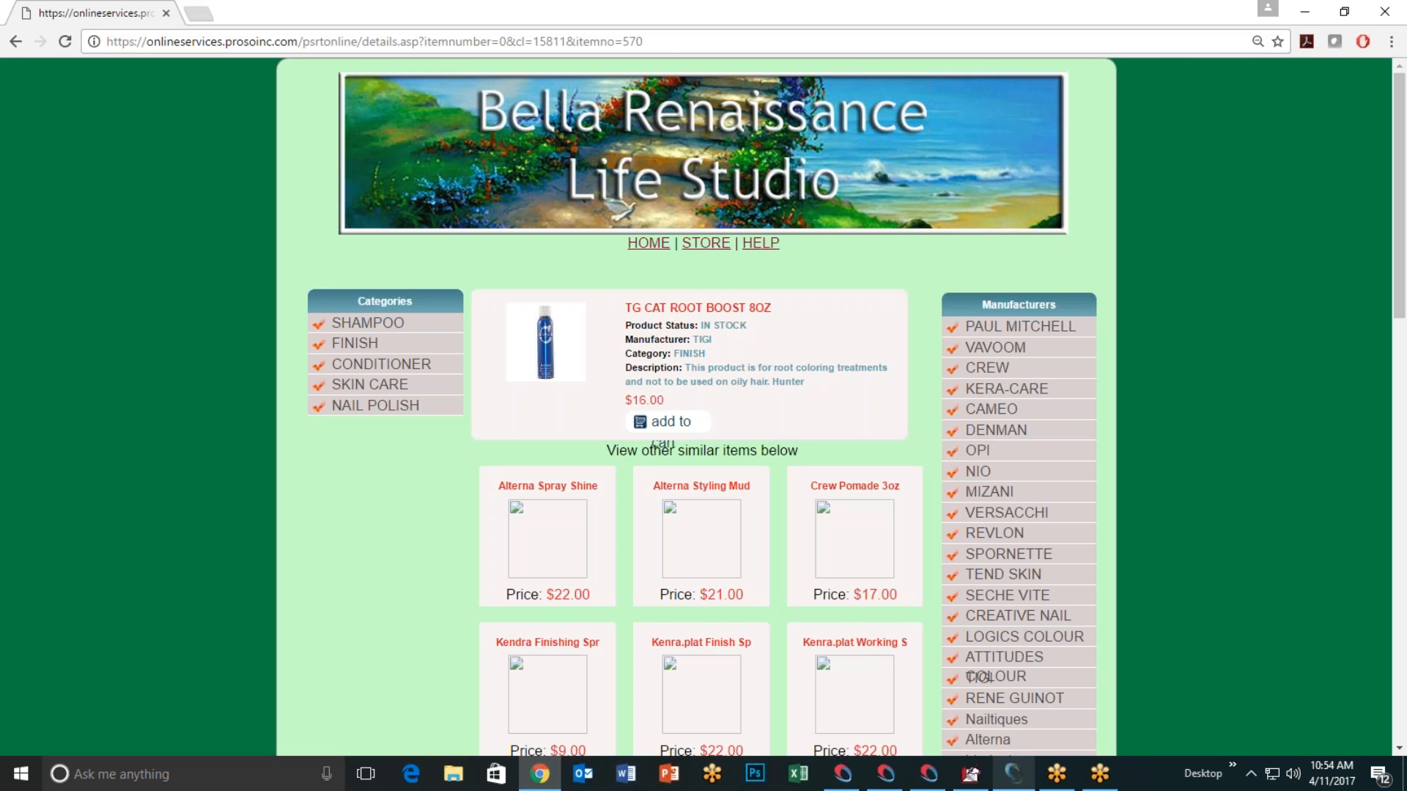
left_click(1014, 773)
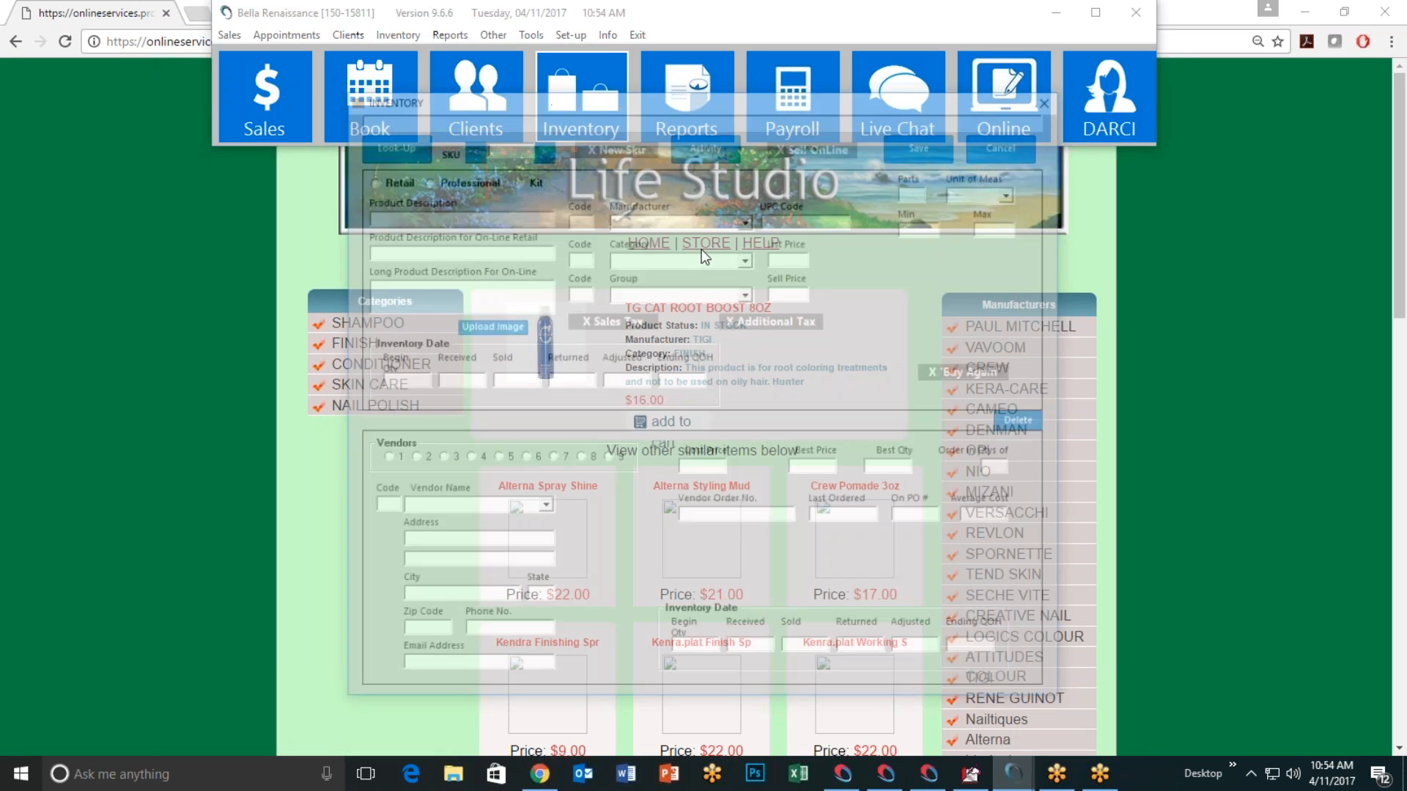
type("20")
key("Return")
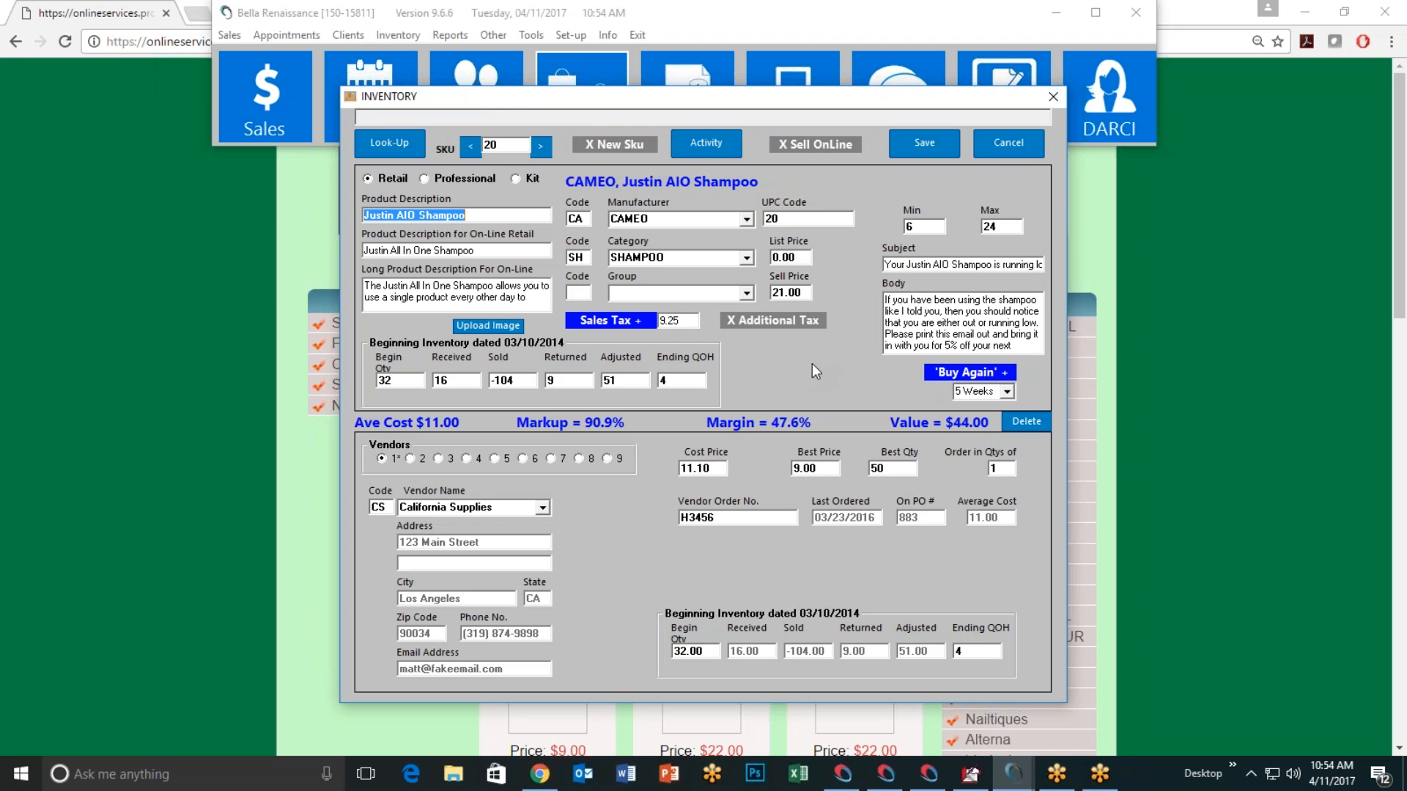
left_click(496, 330)
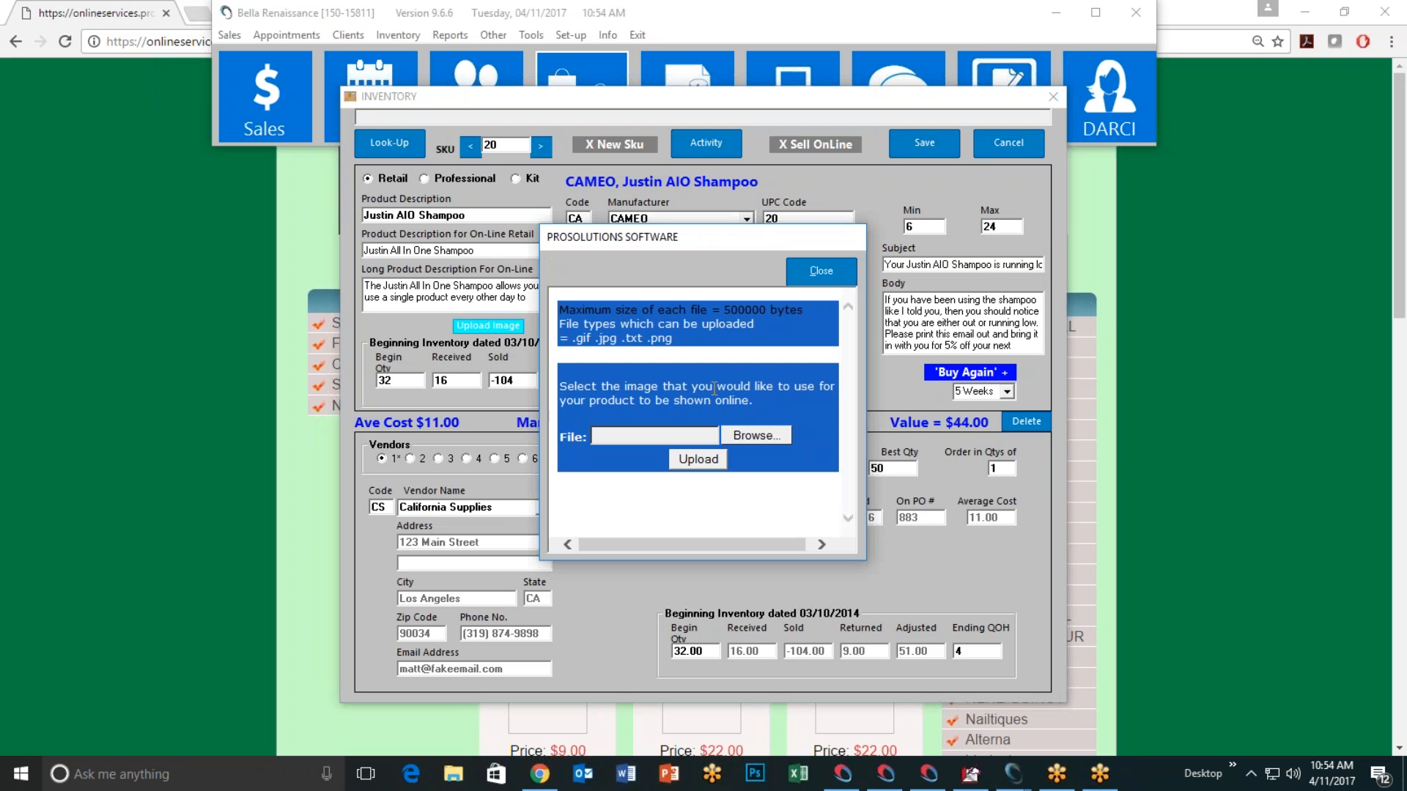
left_click(820, 271)
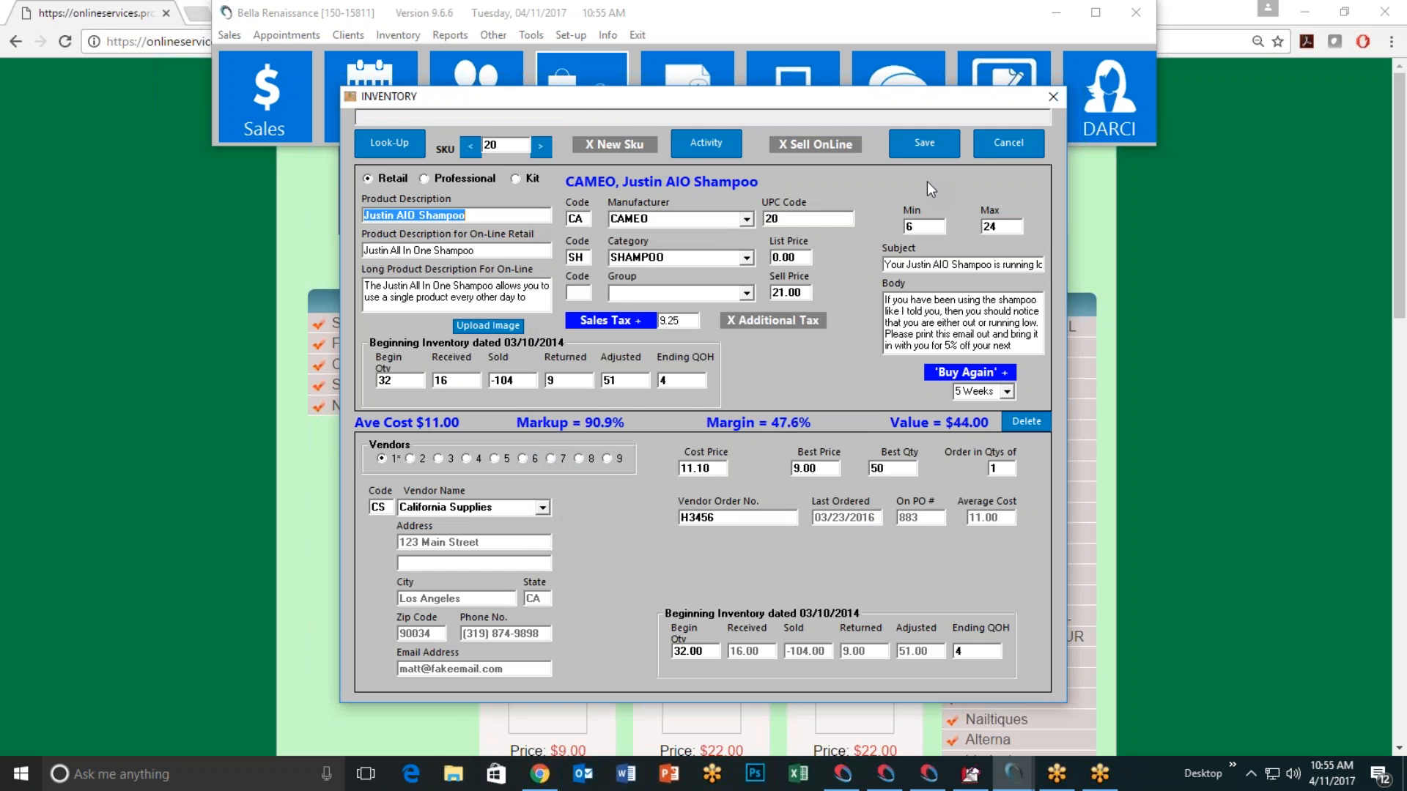
left_click(1009, 143)
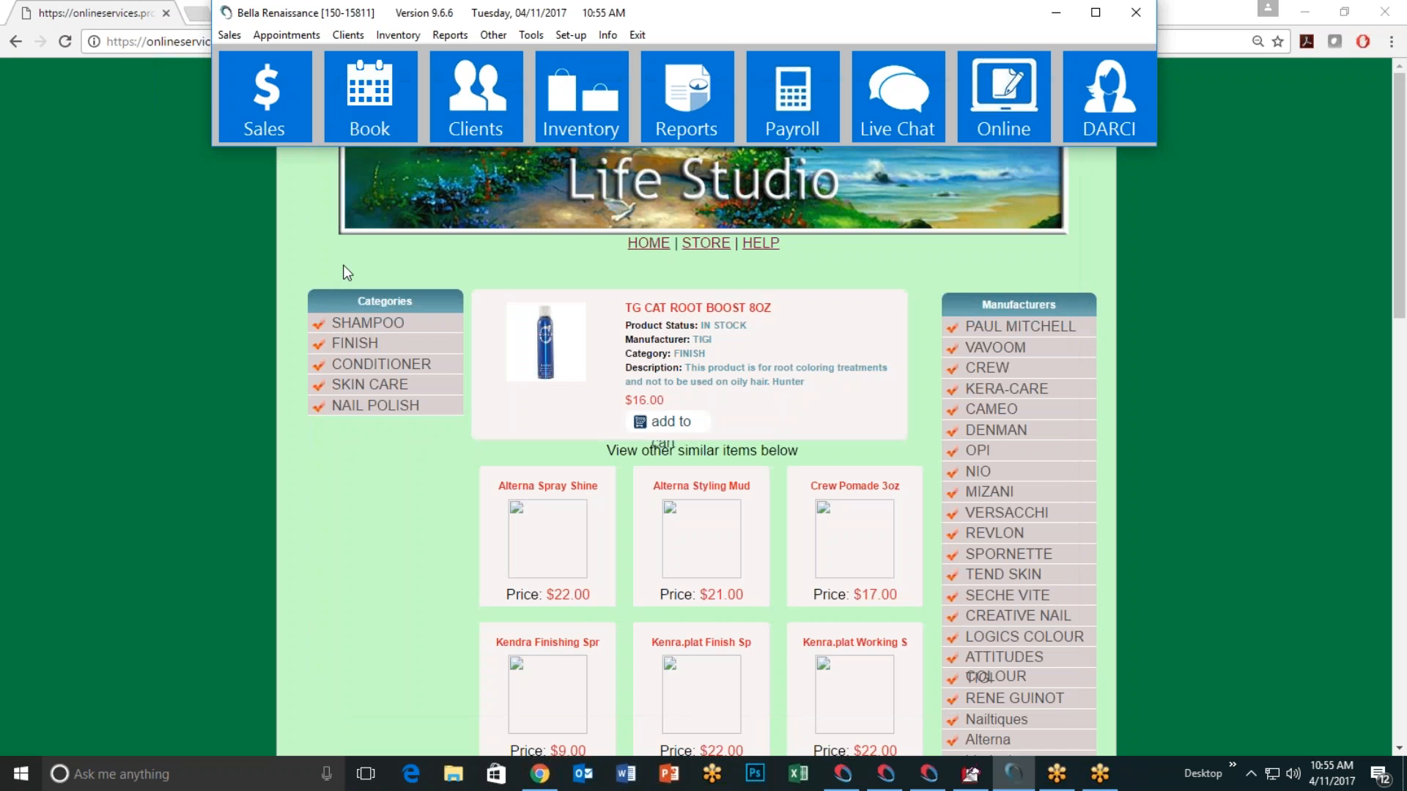
scroll(173, 399, "down", 7)
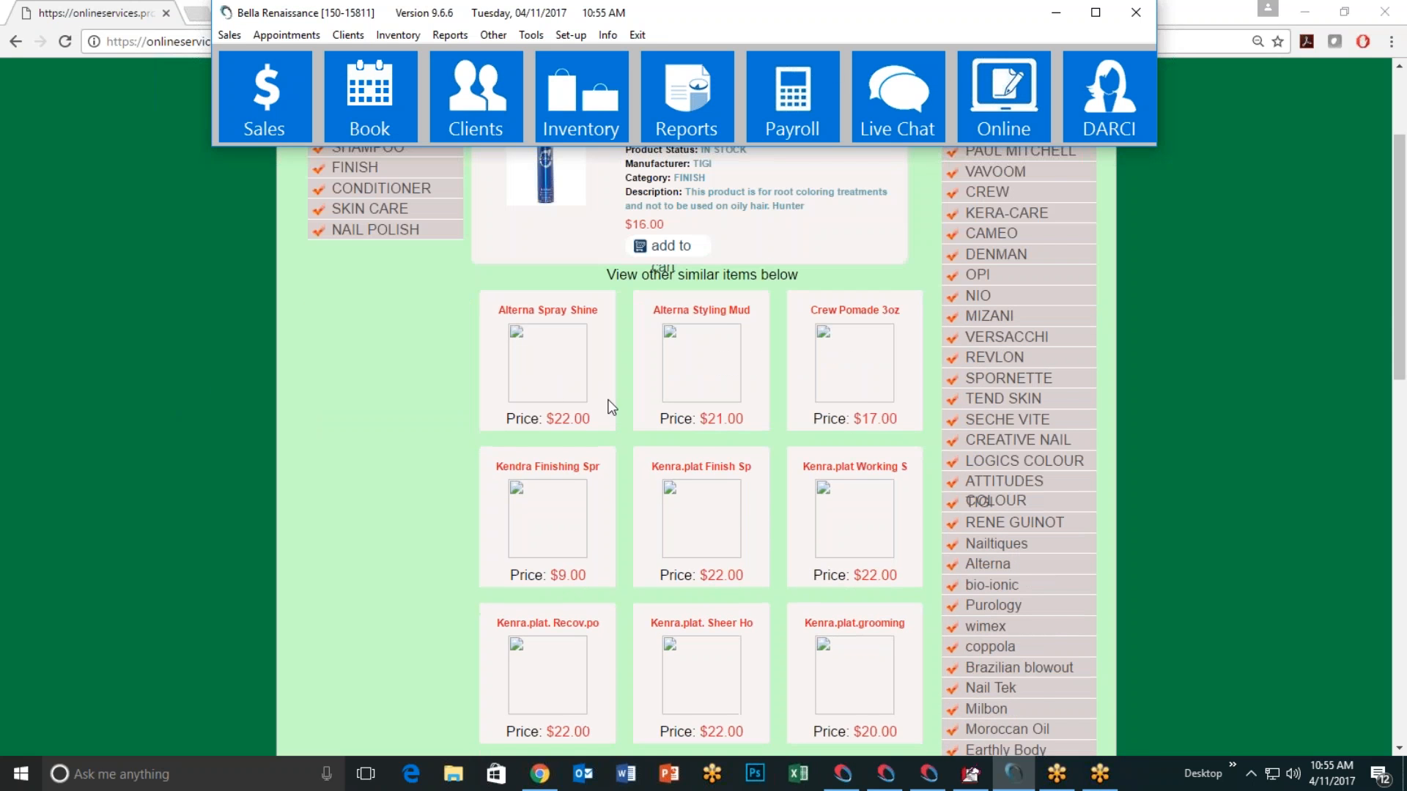
scroll(597, 442, "down", 10)
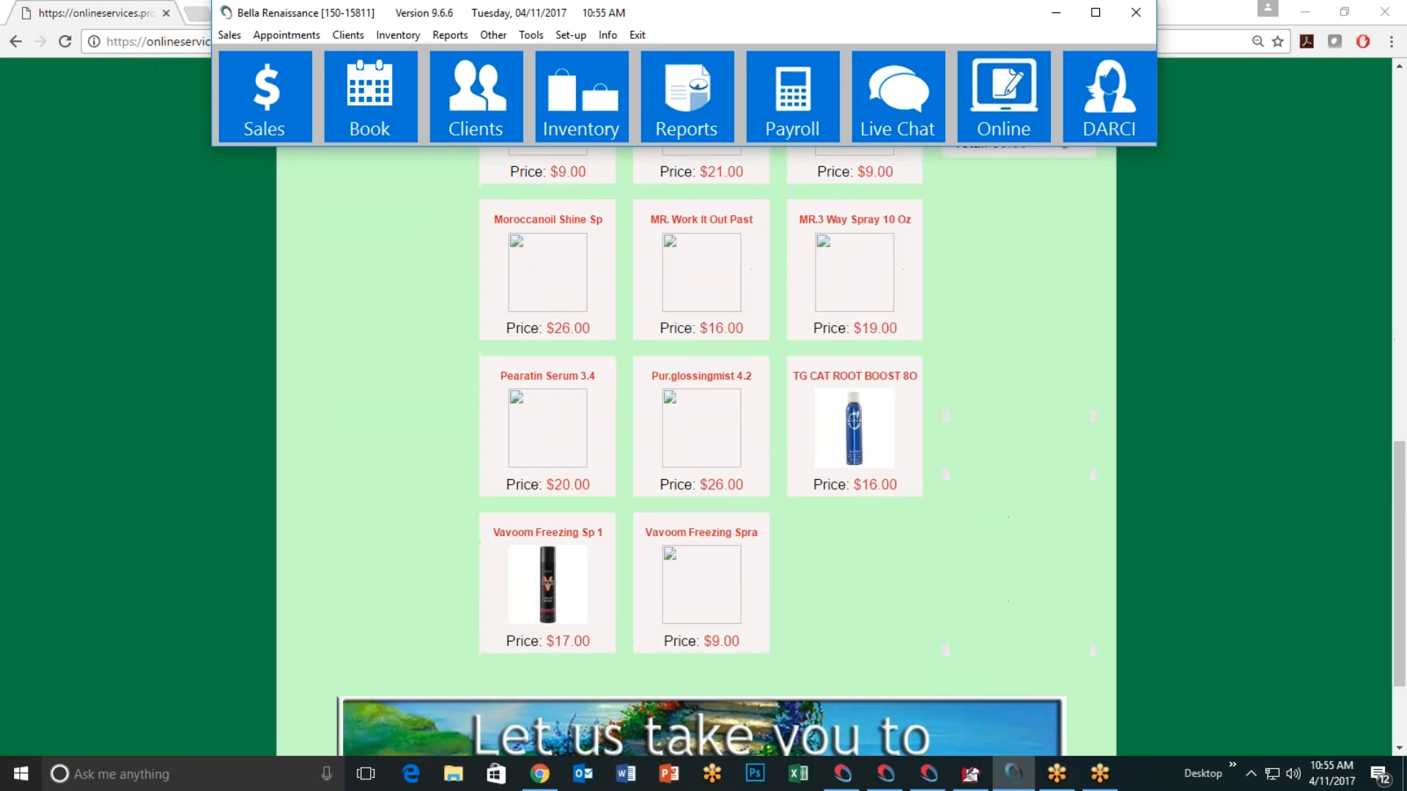
left_click(851, 310)
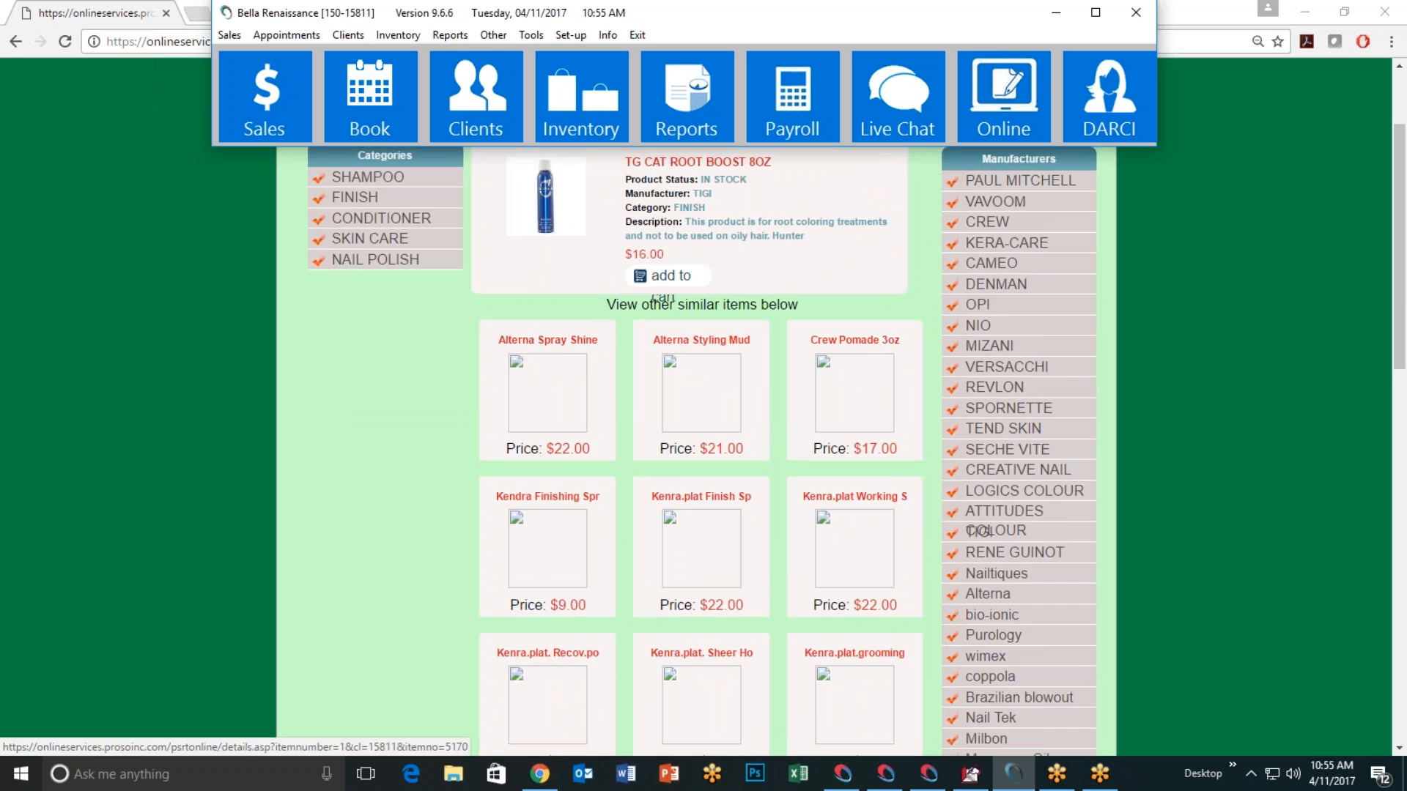
scroll(678, 406, "down", 6)
scroll(705, 471, "down", 5)
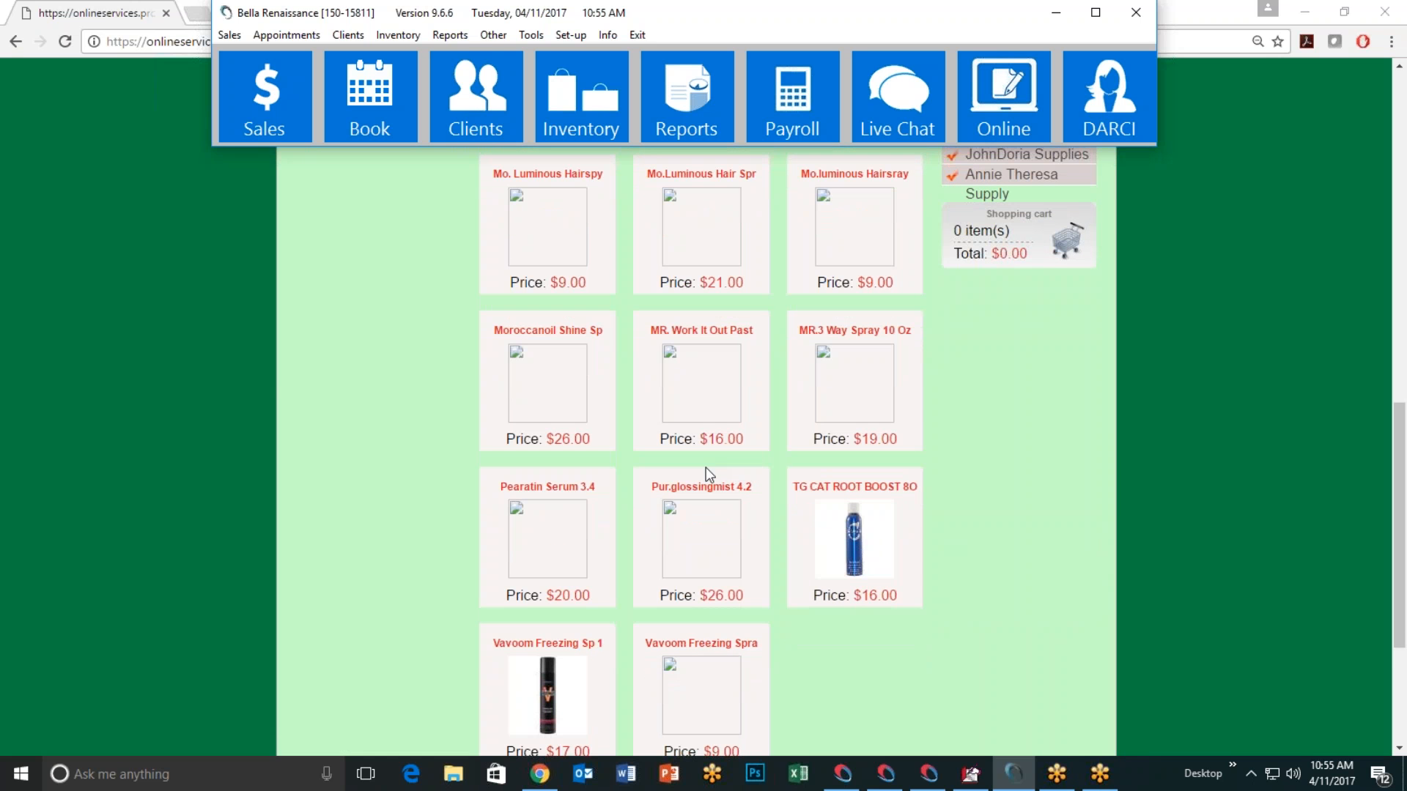
scroll(750, 519, "up", 10)
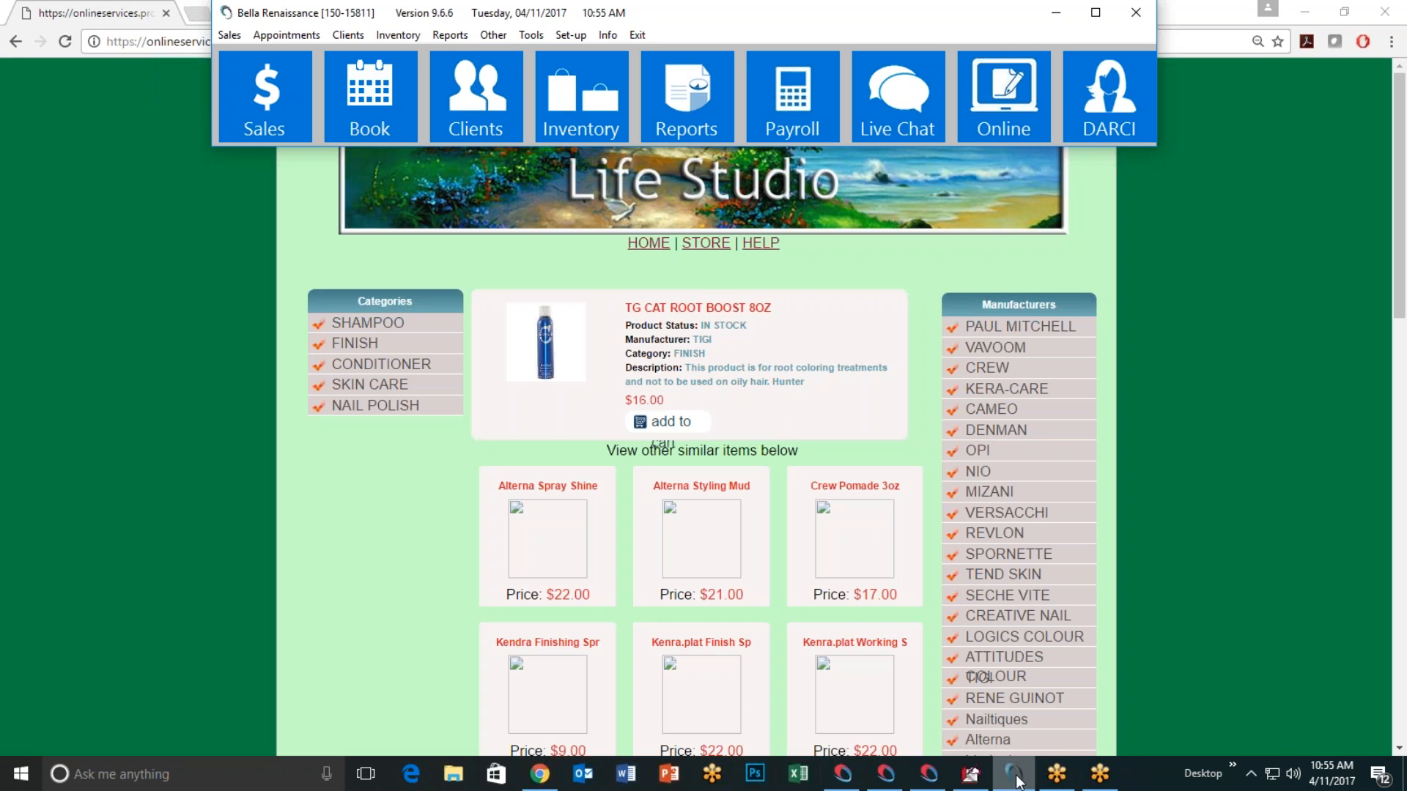
left_click(609, 111)
type("20")
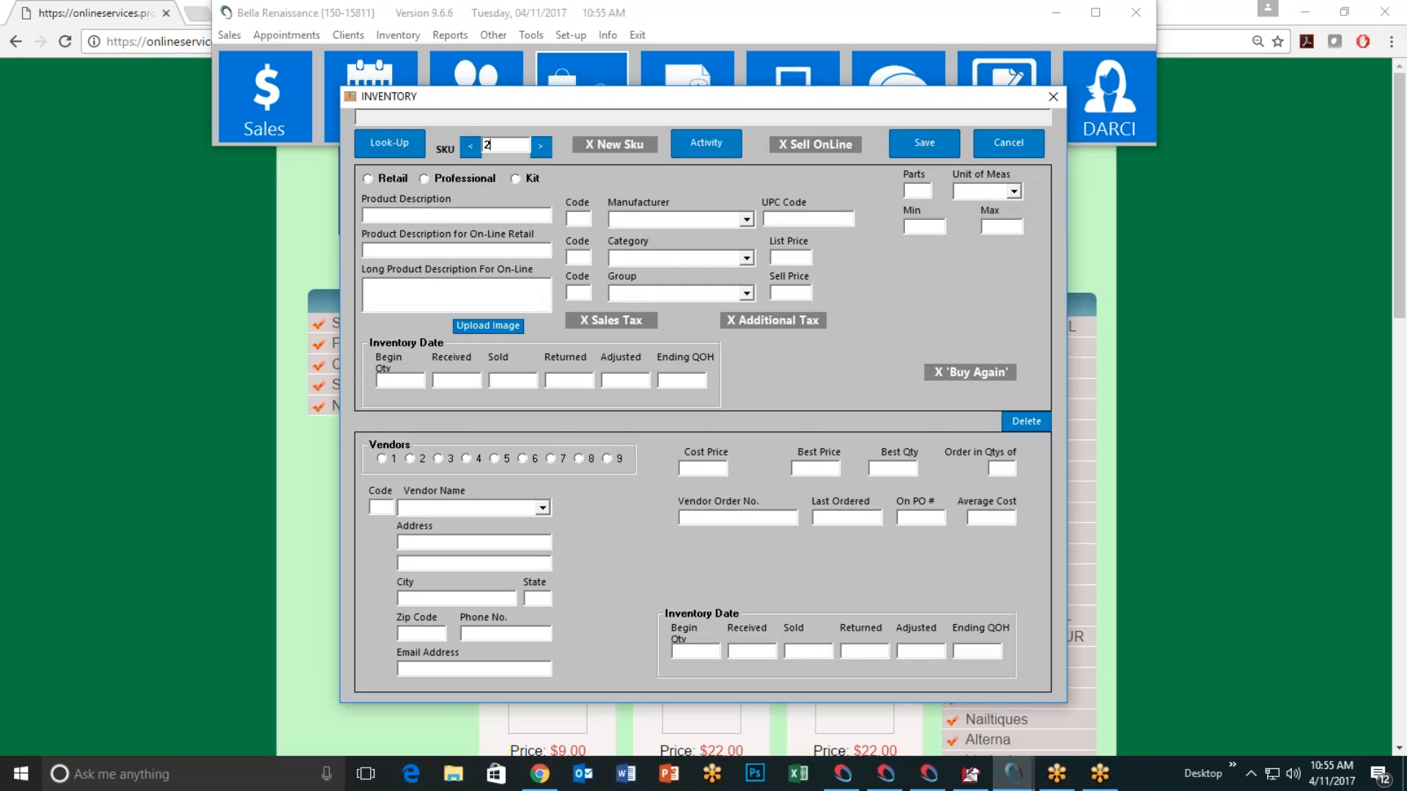
key("Return")
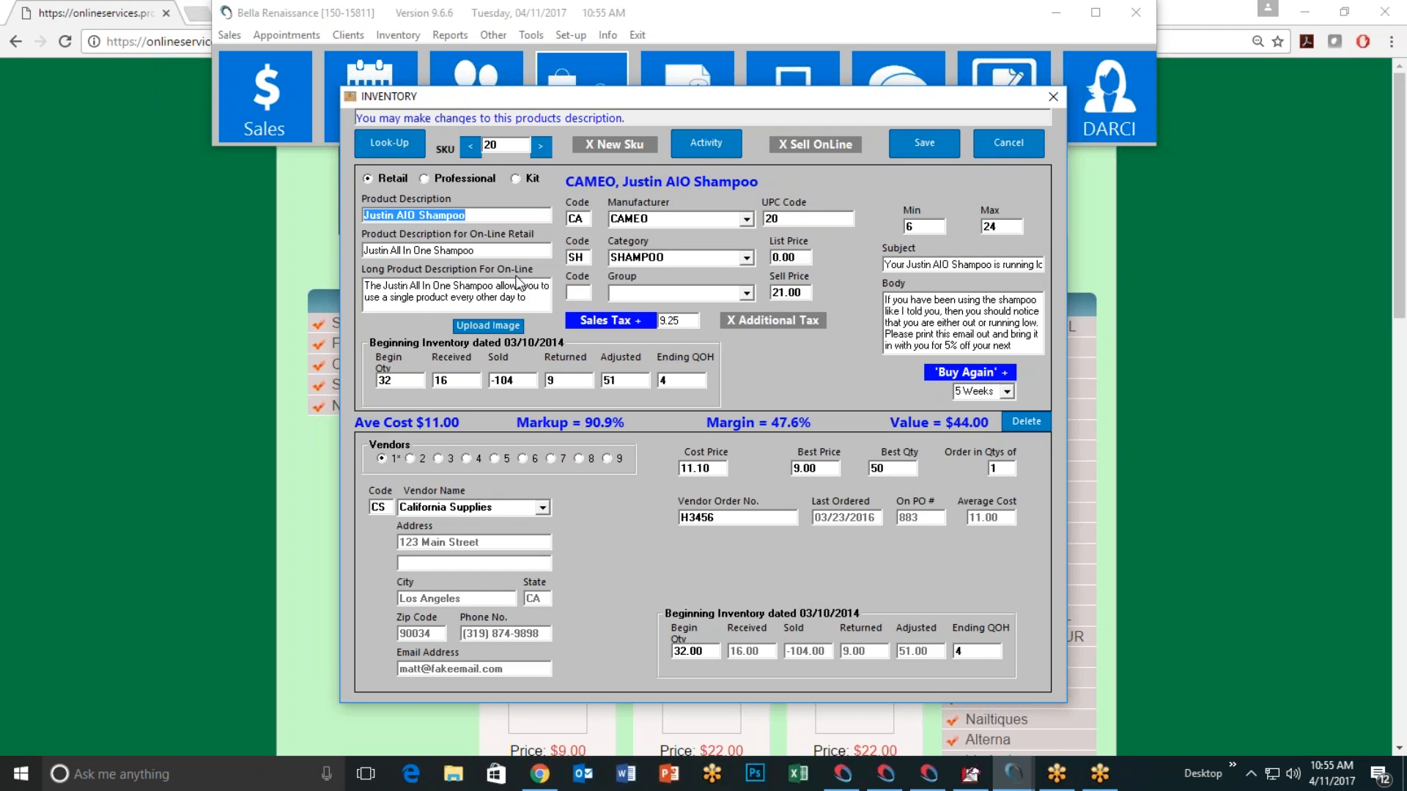
left_click(535, 304)
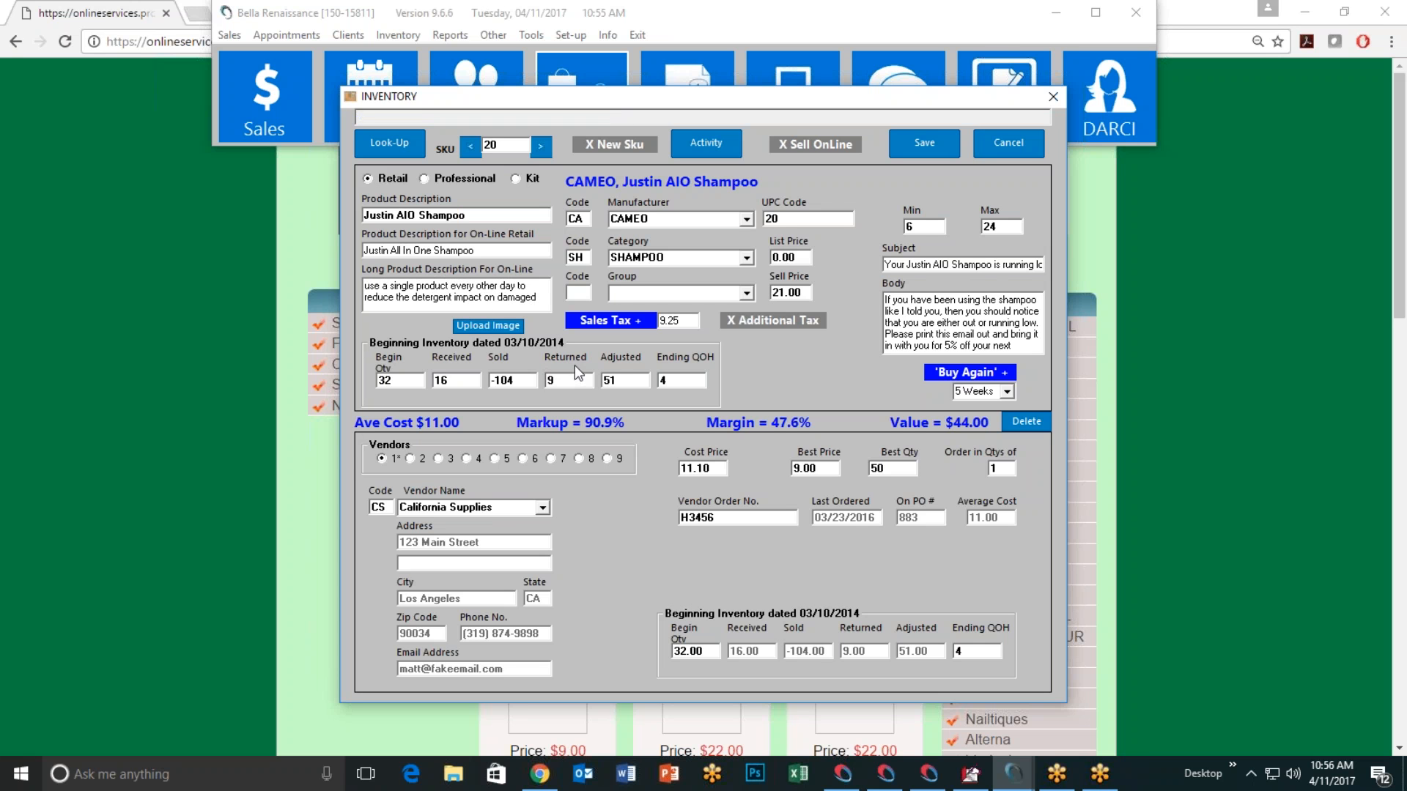
key("Down")
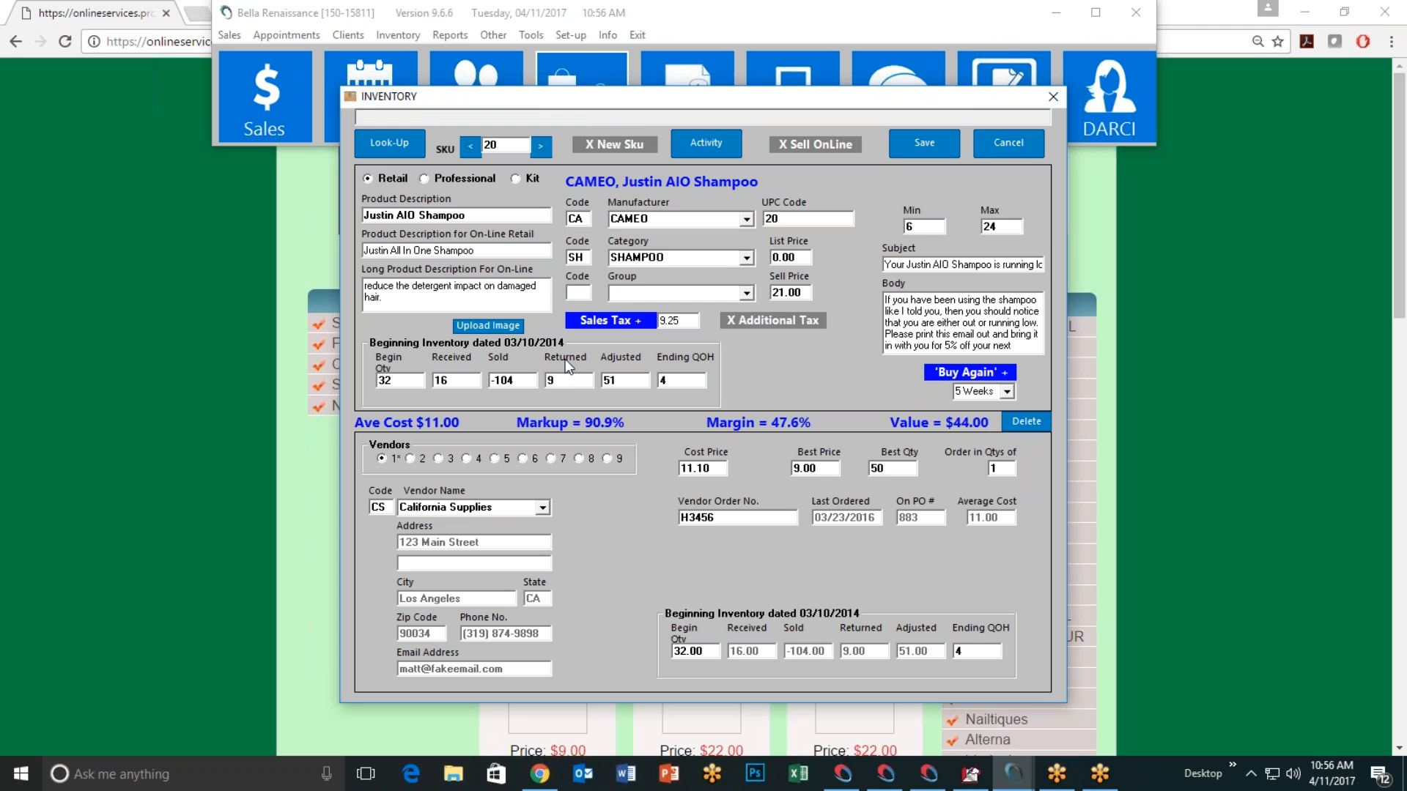
left_click(980, 152)
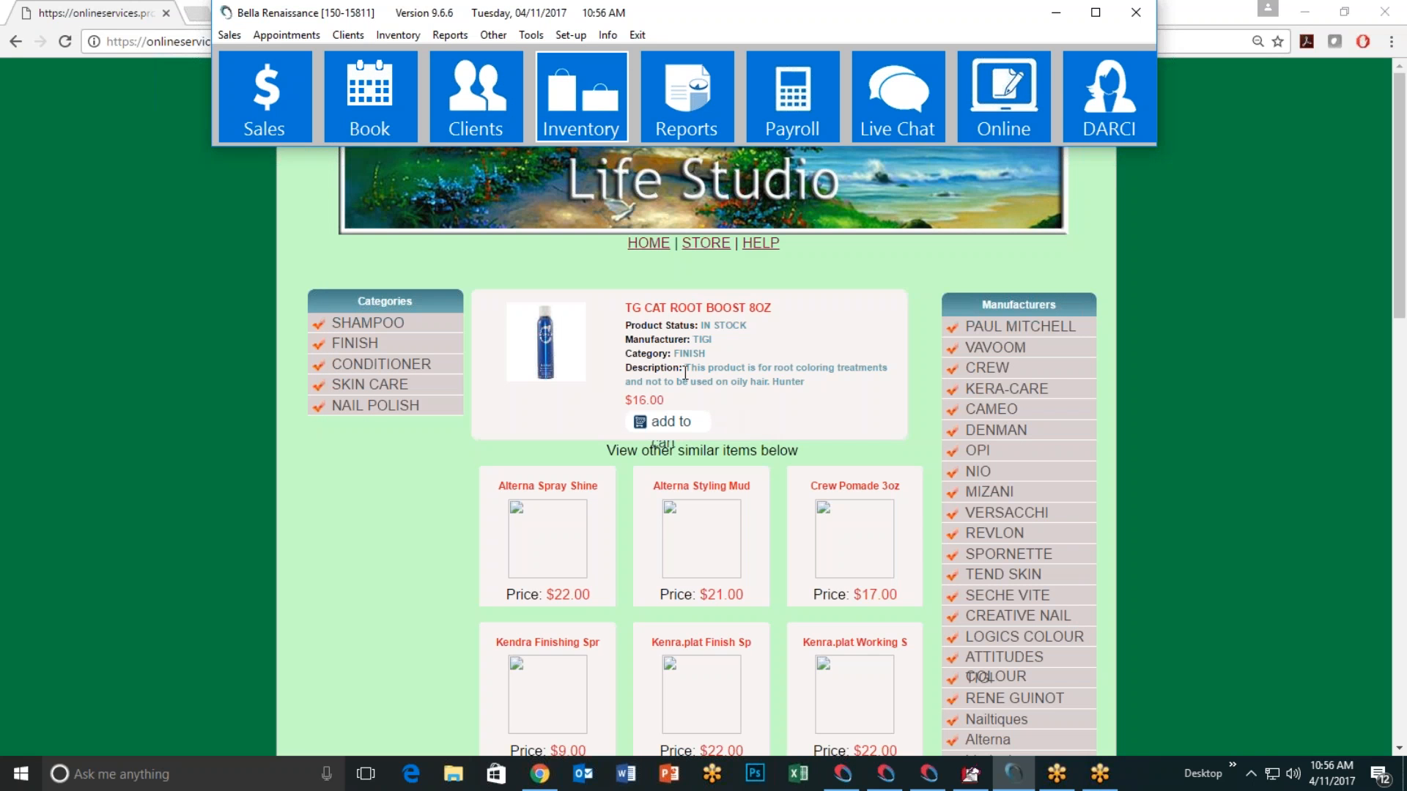
Step: On the TG Cat Root Boost page, highlight the description, then add the $16.00 product to cart
left_click_drag(687, 370, 804, 385)
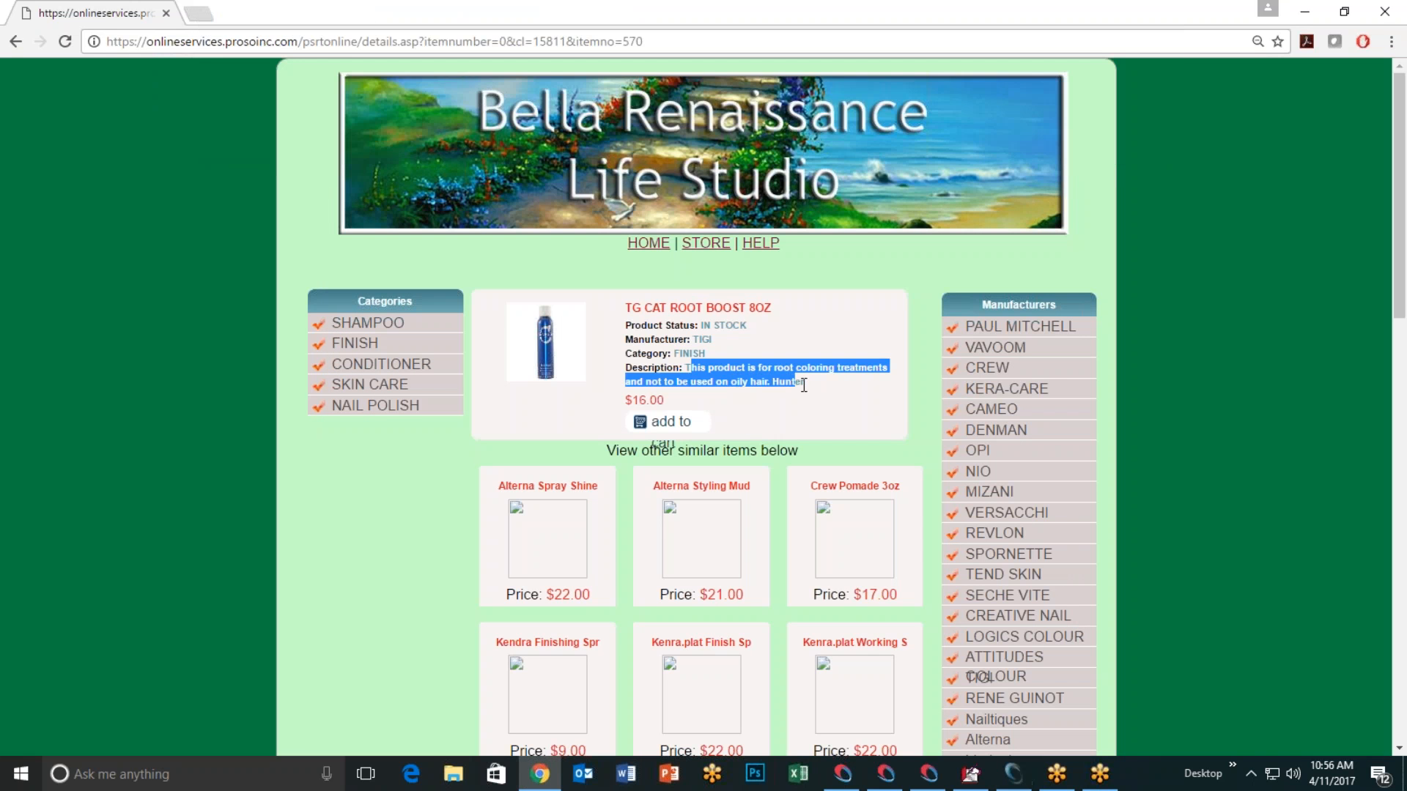
left_click(806, 424)
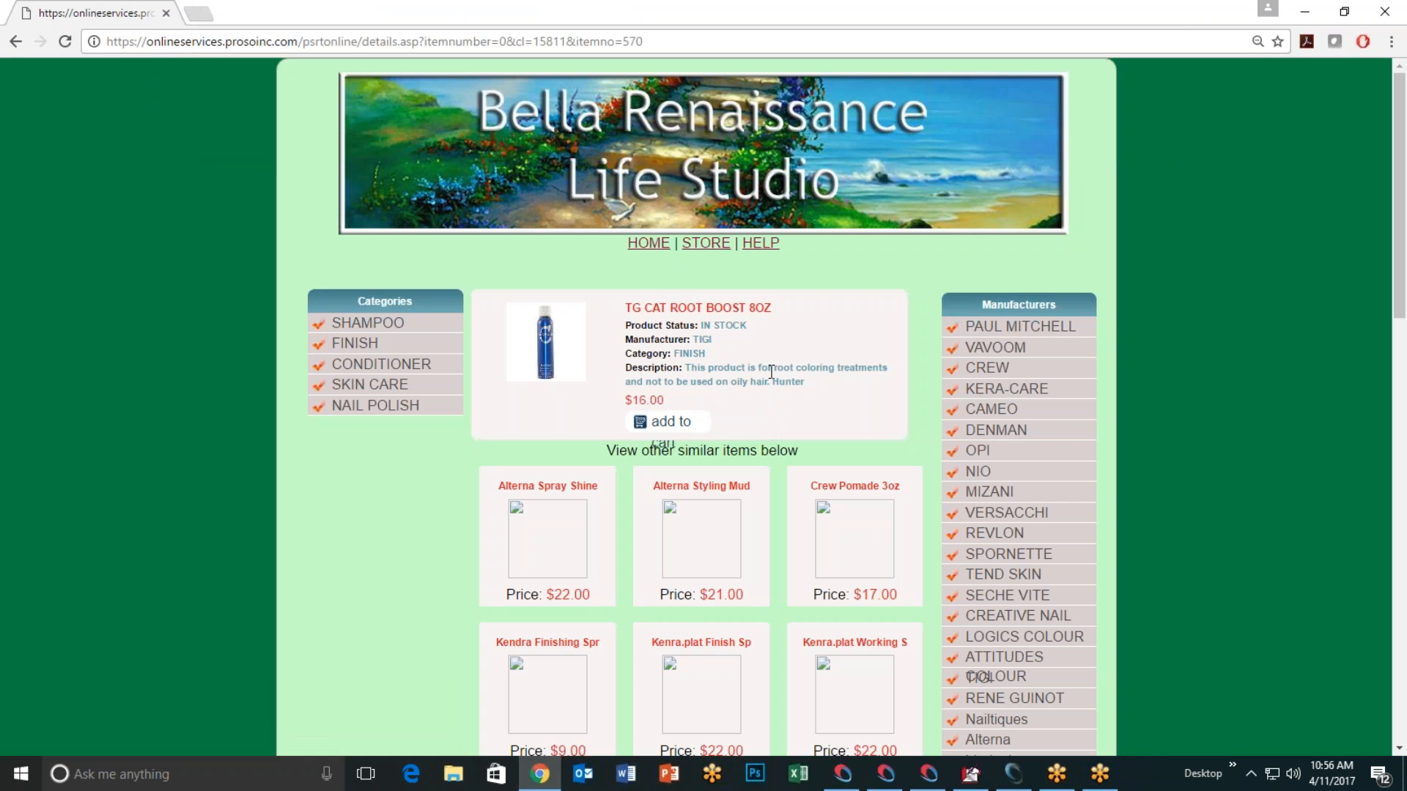
left_click(671, 425)
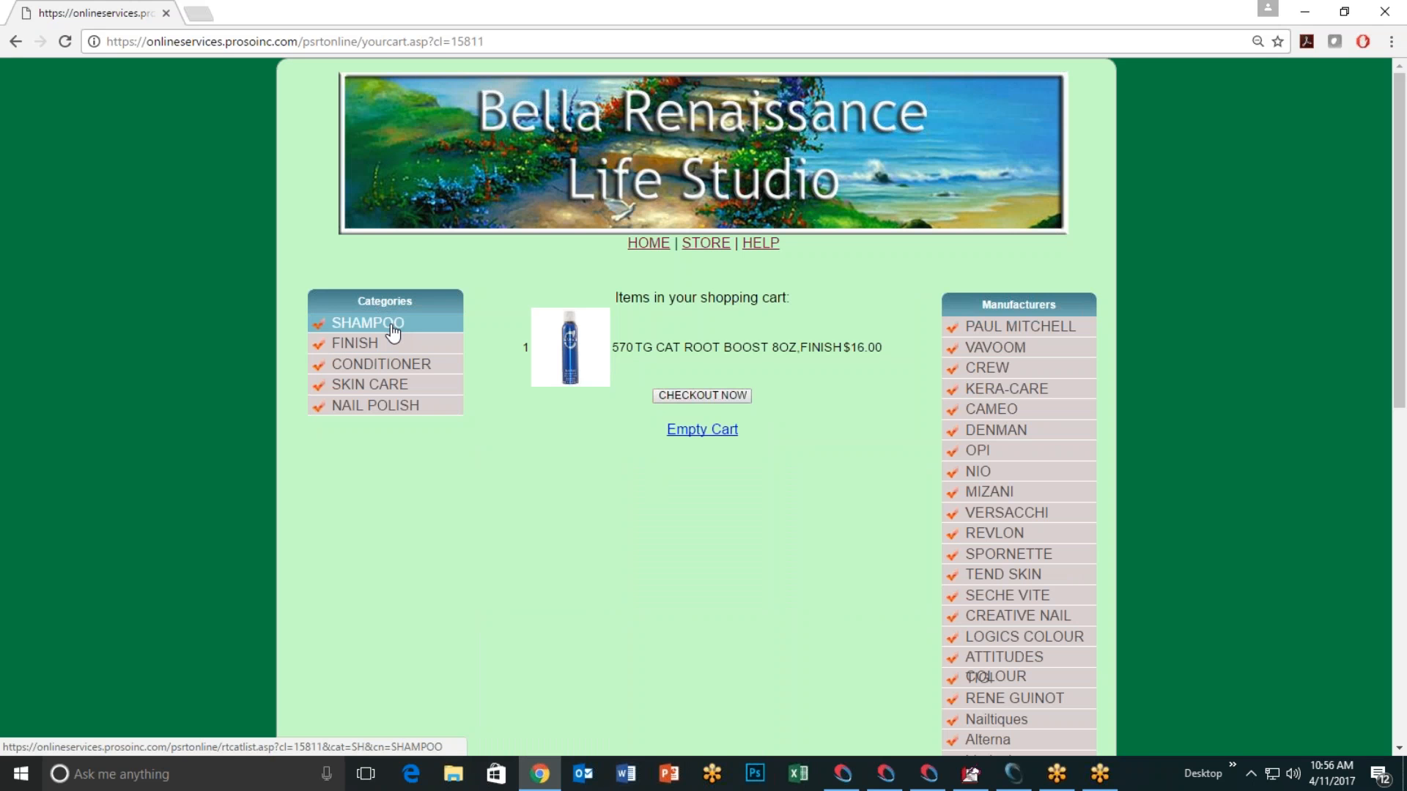
Step: Open the FINISH category and add the $9.00 Kendra Finishing Spray 1.5oz to the cart
left_click(382, 344)
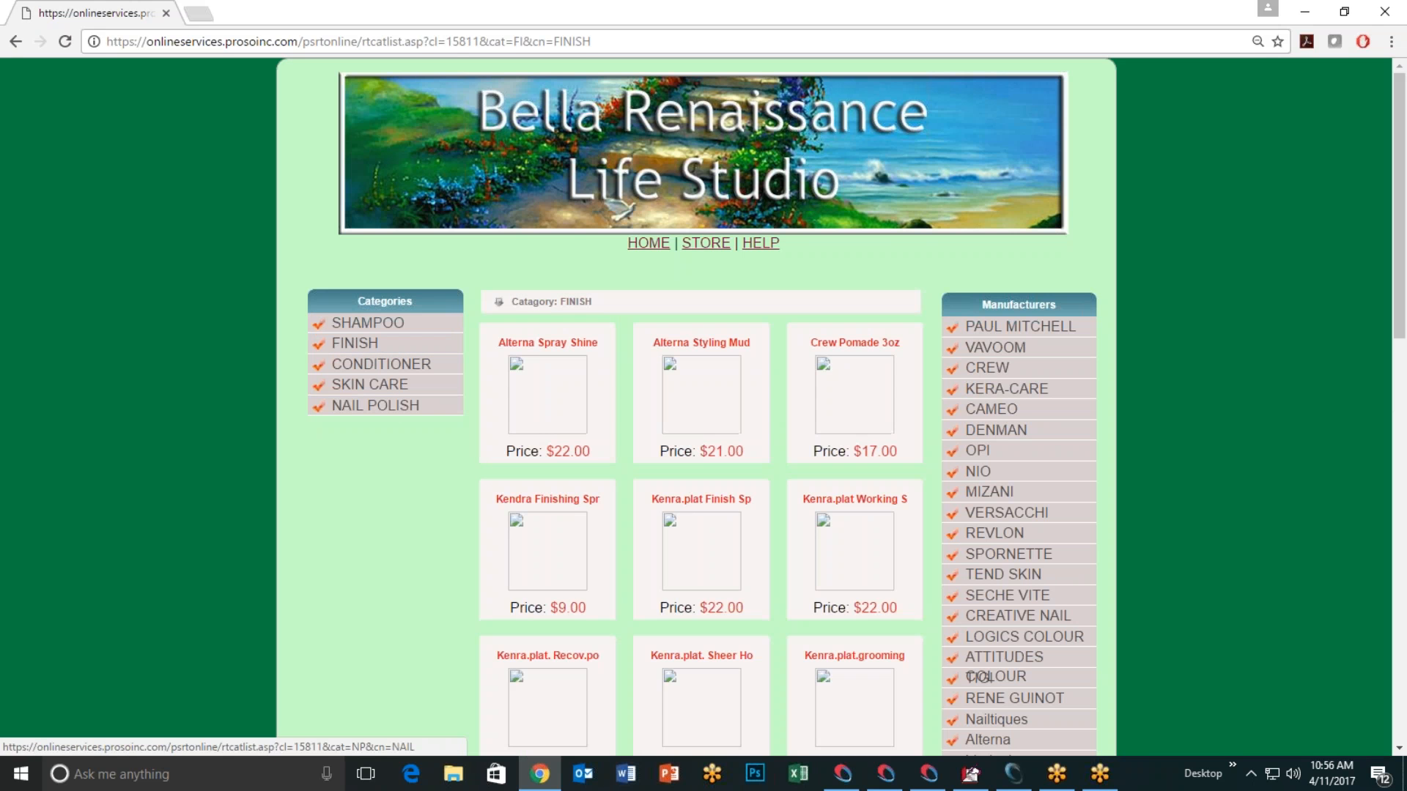
left_click(552, 502)
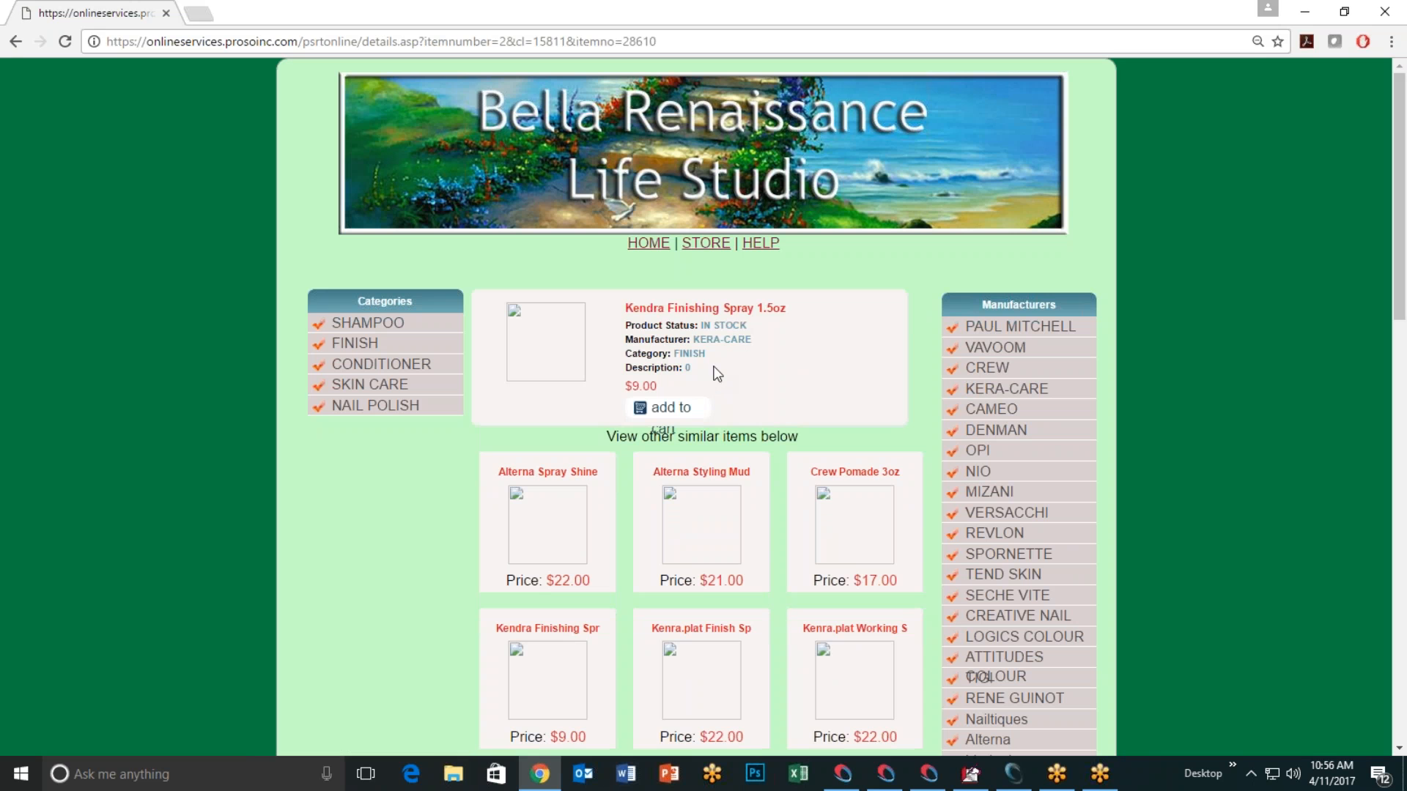
left_click(674, 409)
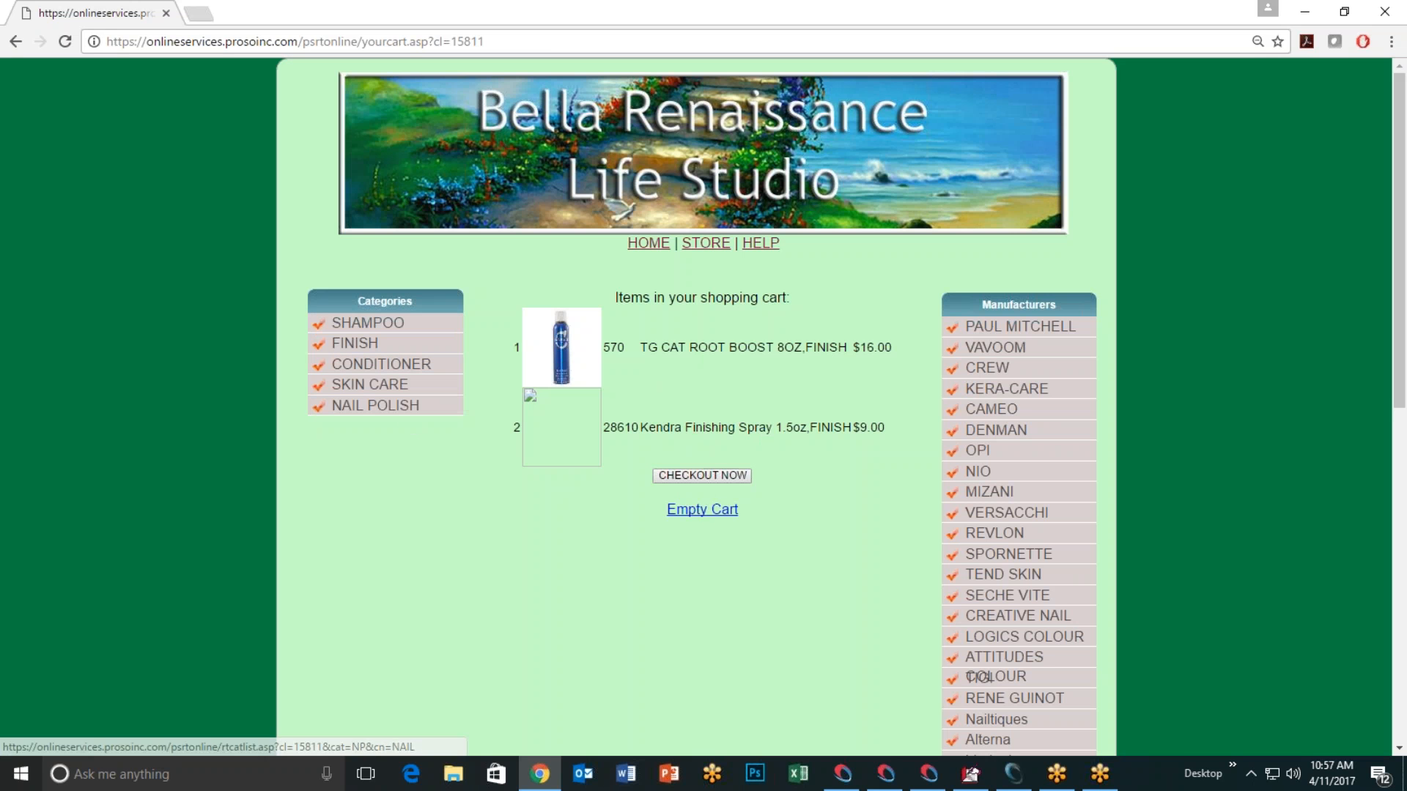
Step: Check out both items, view the $30.00 total at 110% zoom, then minimize Chrome
left_click(702, 476)
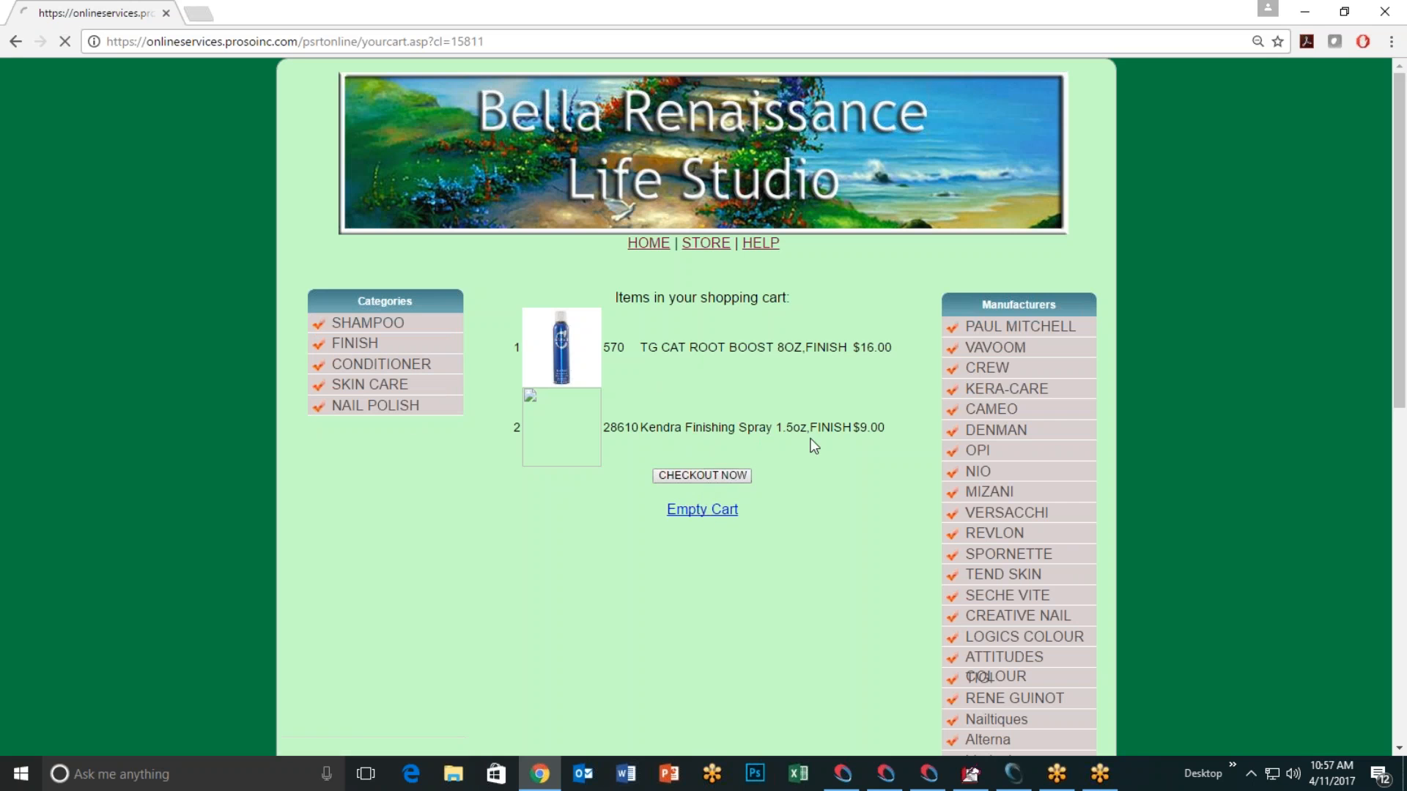
scroll(721, 421, "down", 1)
scroll(722, 420, "down", 1)
key("ctrl+plus")
key("ctrl+plus")
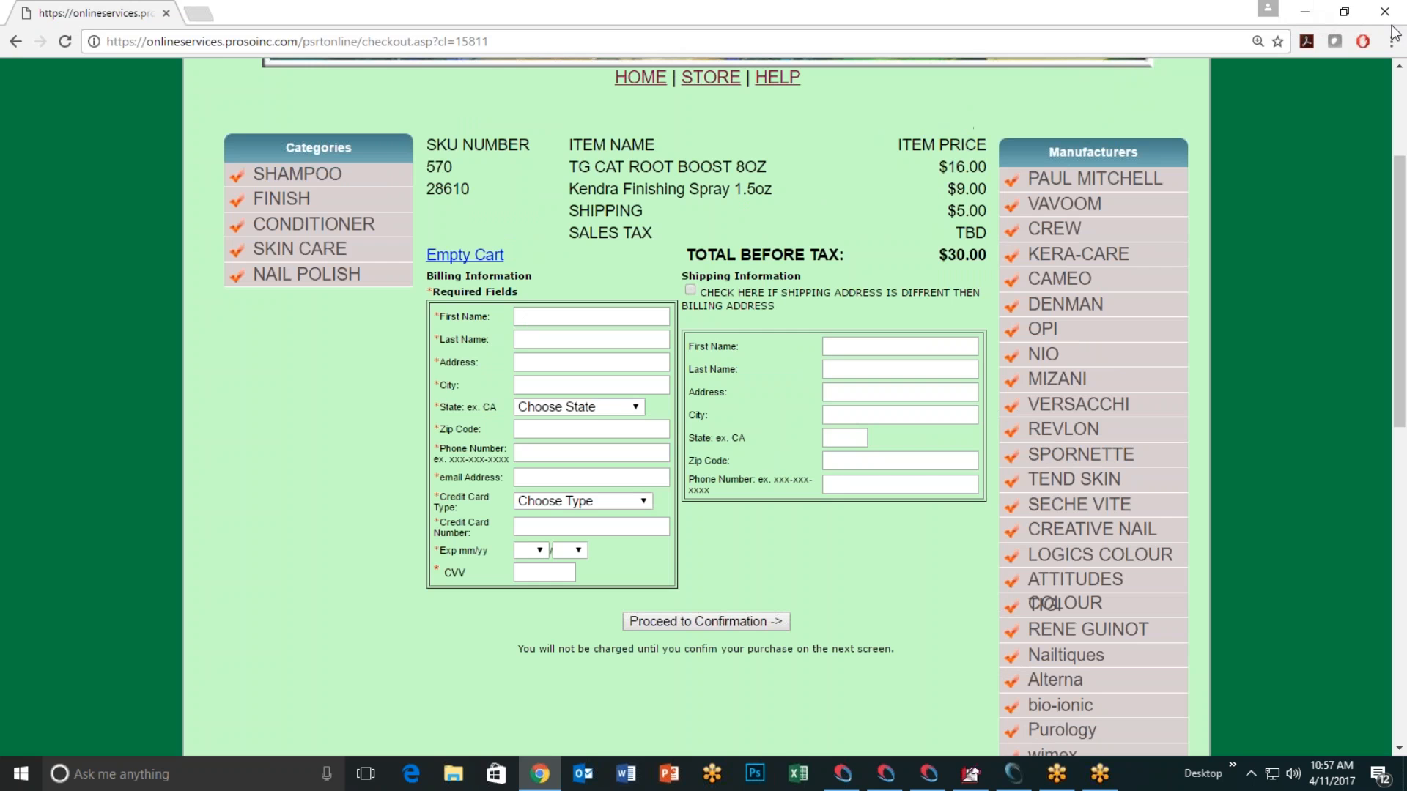
left_click(1314, 11)
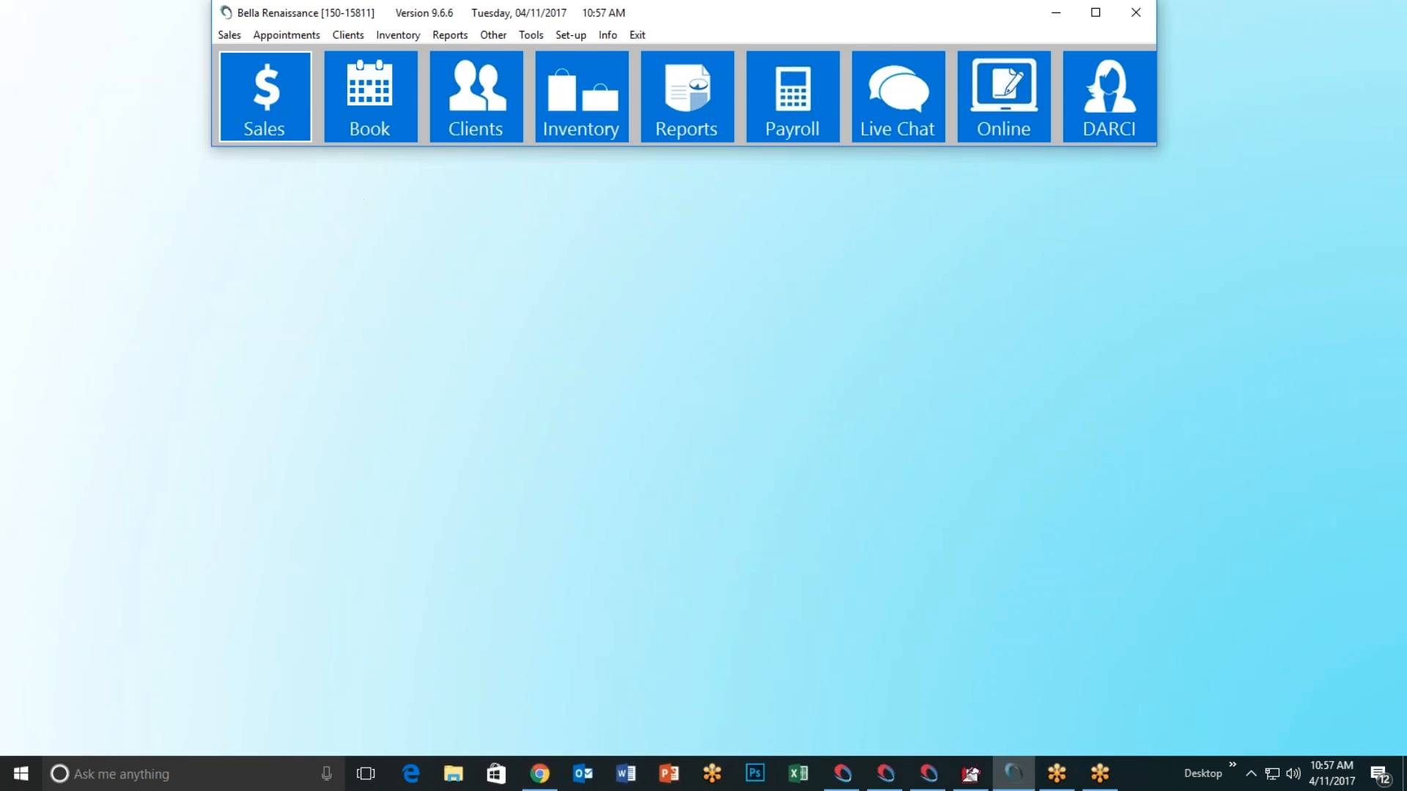
Step: Use the Sales tile on the main toolbar to bring up the empty April 11 register
left_click(280, 126)
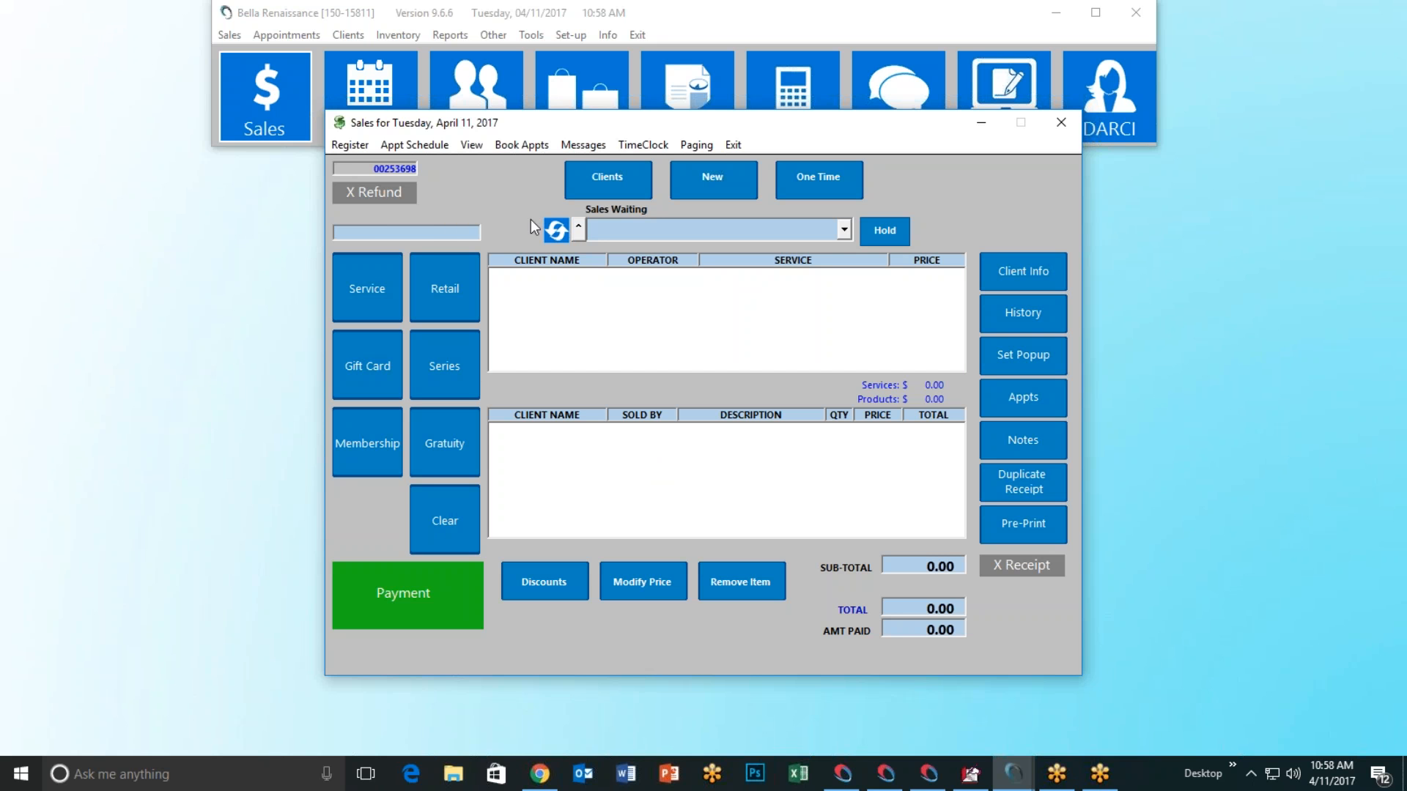
Step: Exit the Sales register and bring up the Setup Online Store dialog, moved higher on screen
left_click(739, 145)
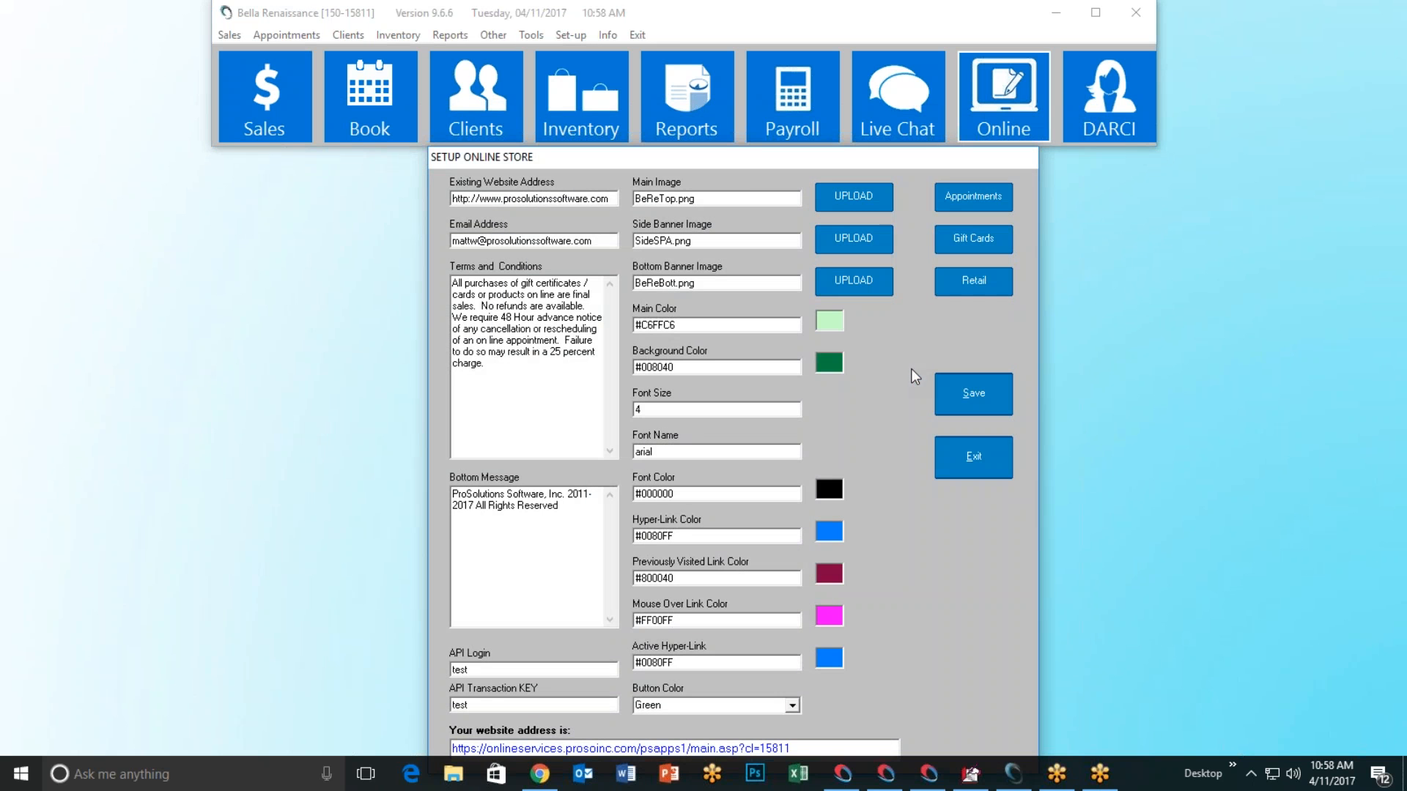
left_click_drag(737, 161, 730, 94)
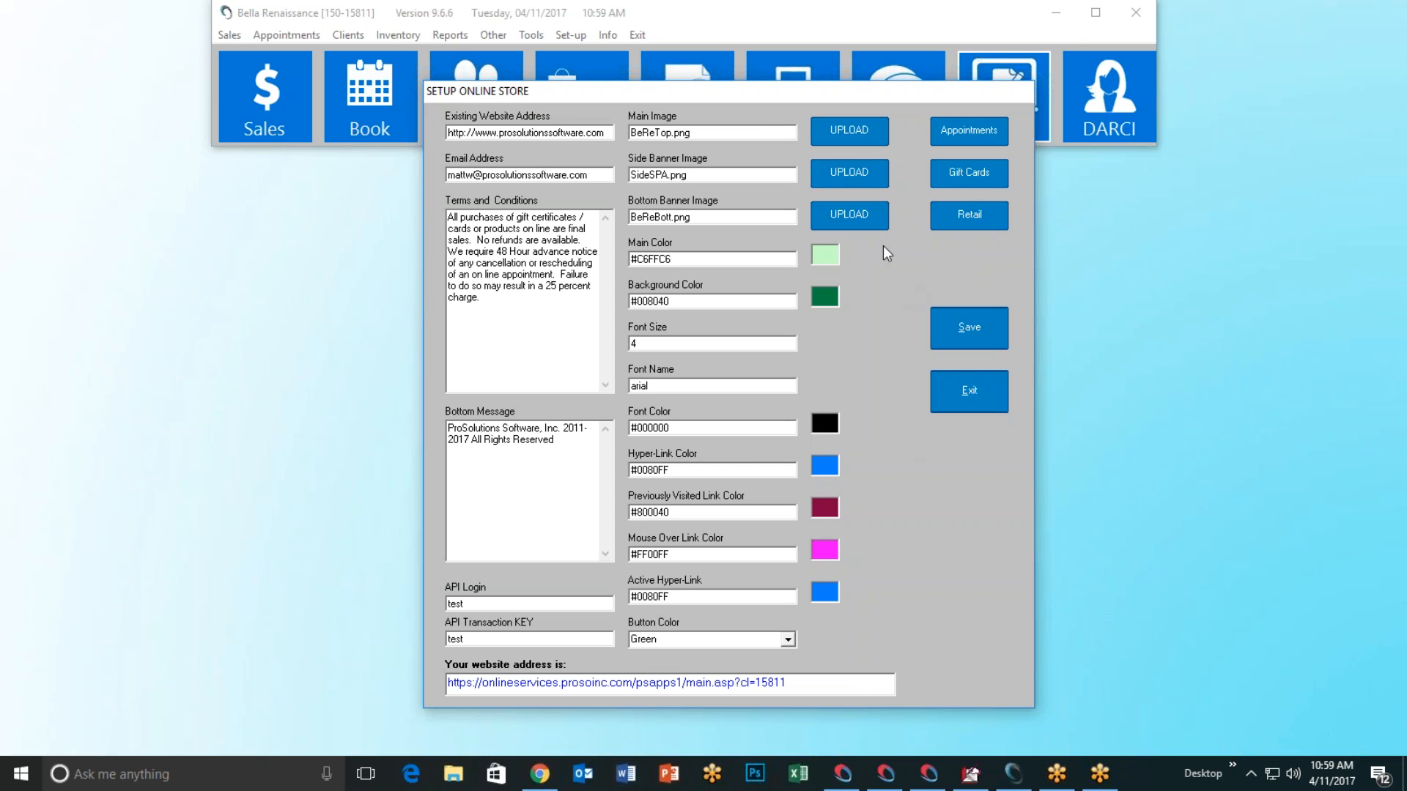
mouse_move(778, 131)
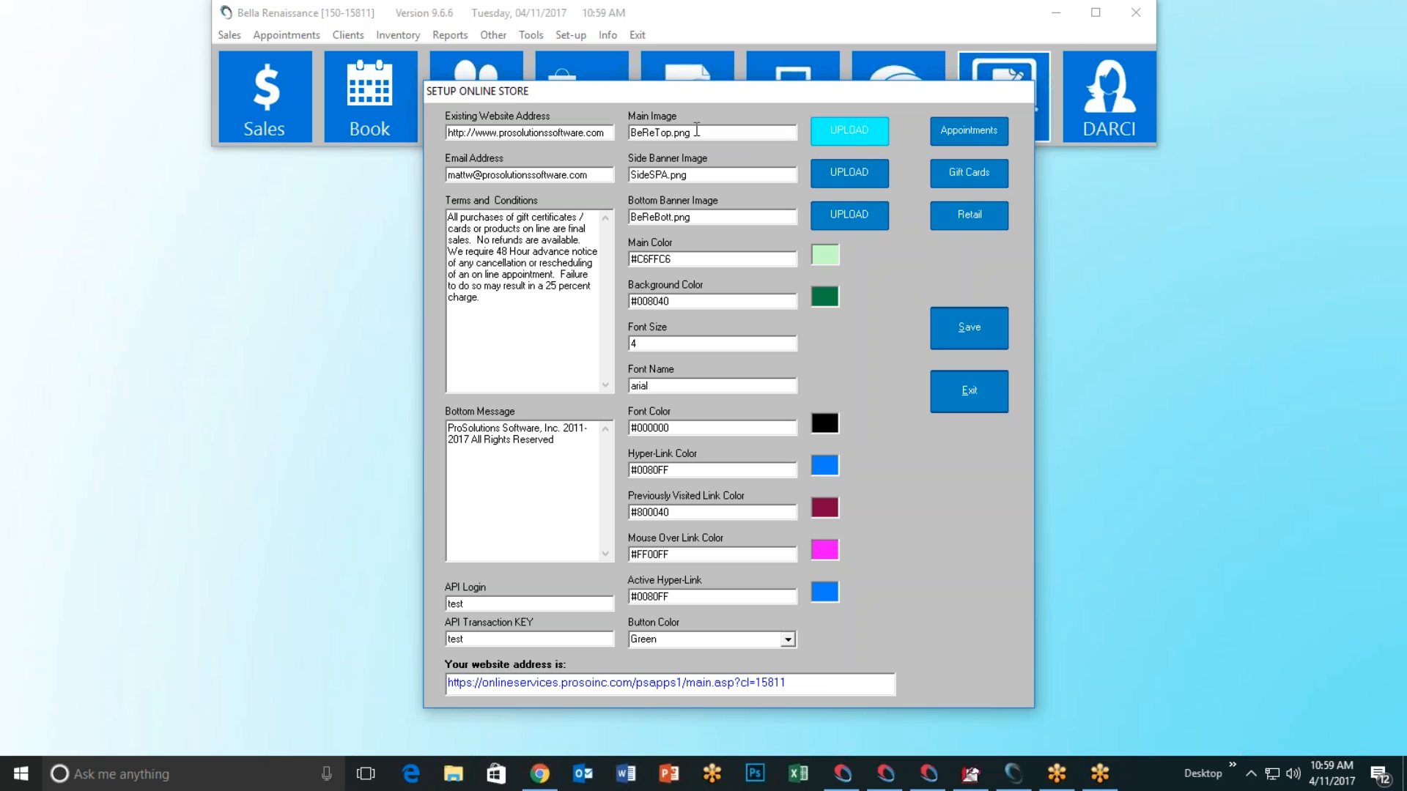
mouse_move(714, 136)
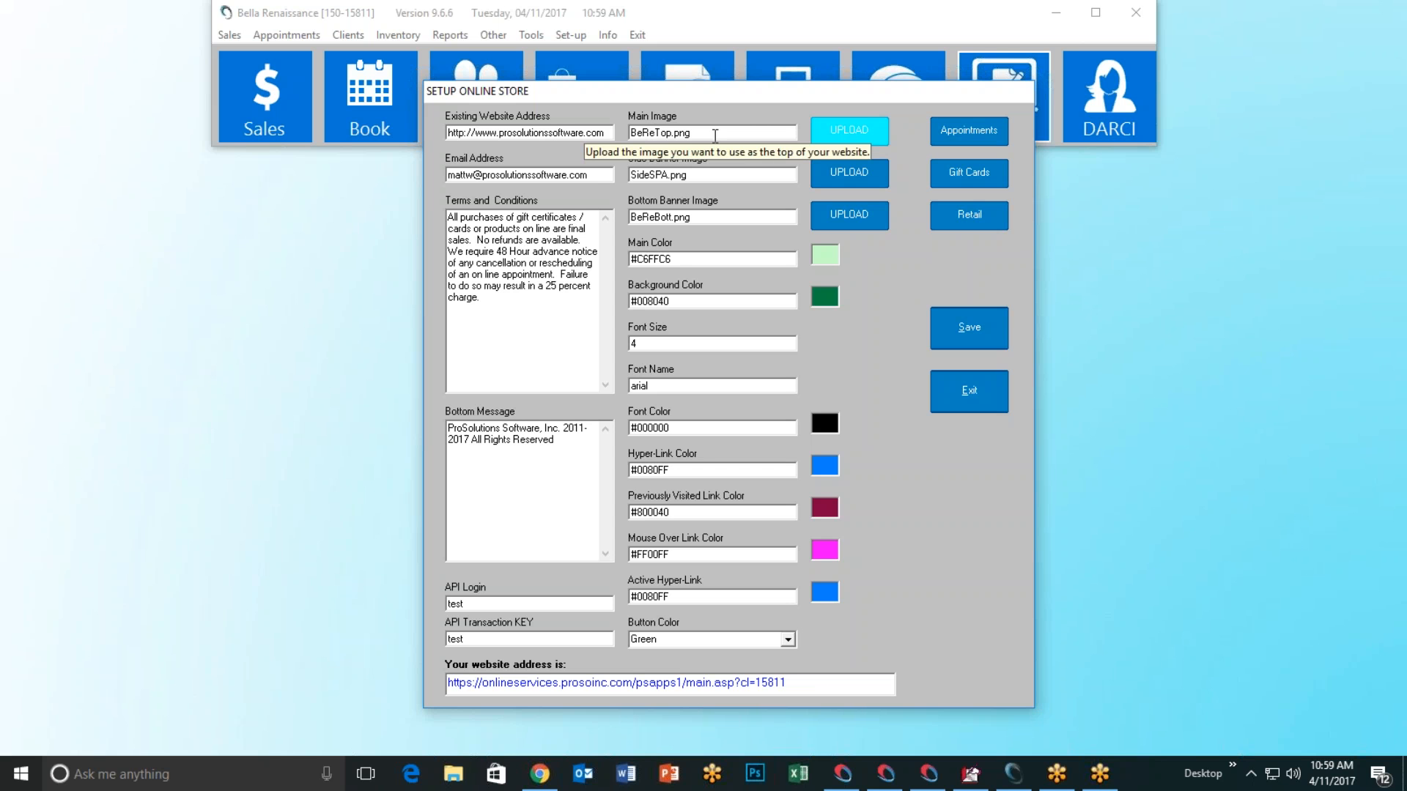
Step: Review the $30.00 checkout page in Chrome, close the browser tab, and exit Setup Online Store
left_click(540, 774)
scroll(579, 367, "up", 3)
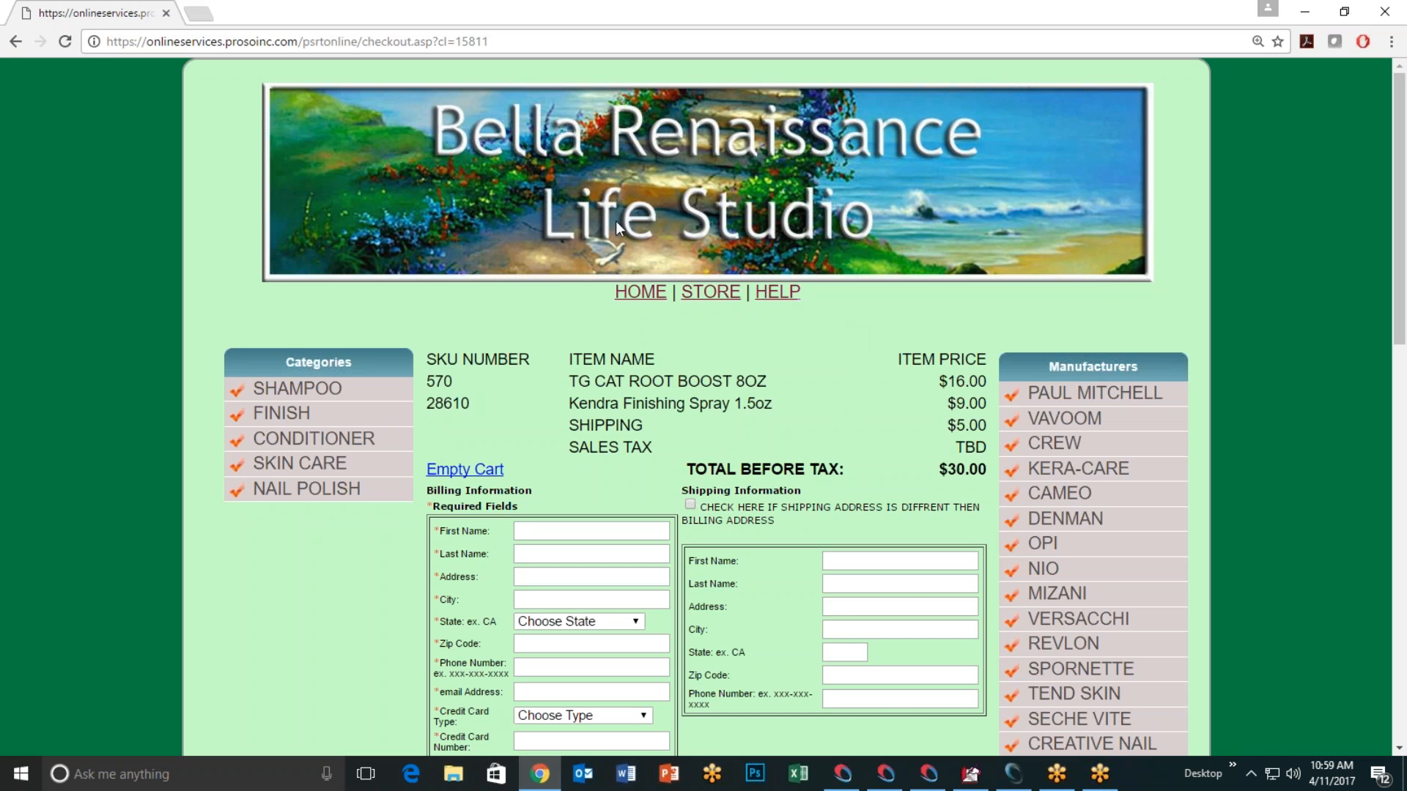
left_click(166, 13)
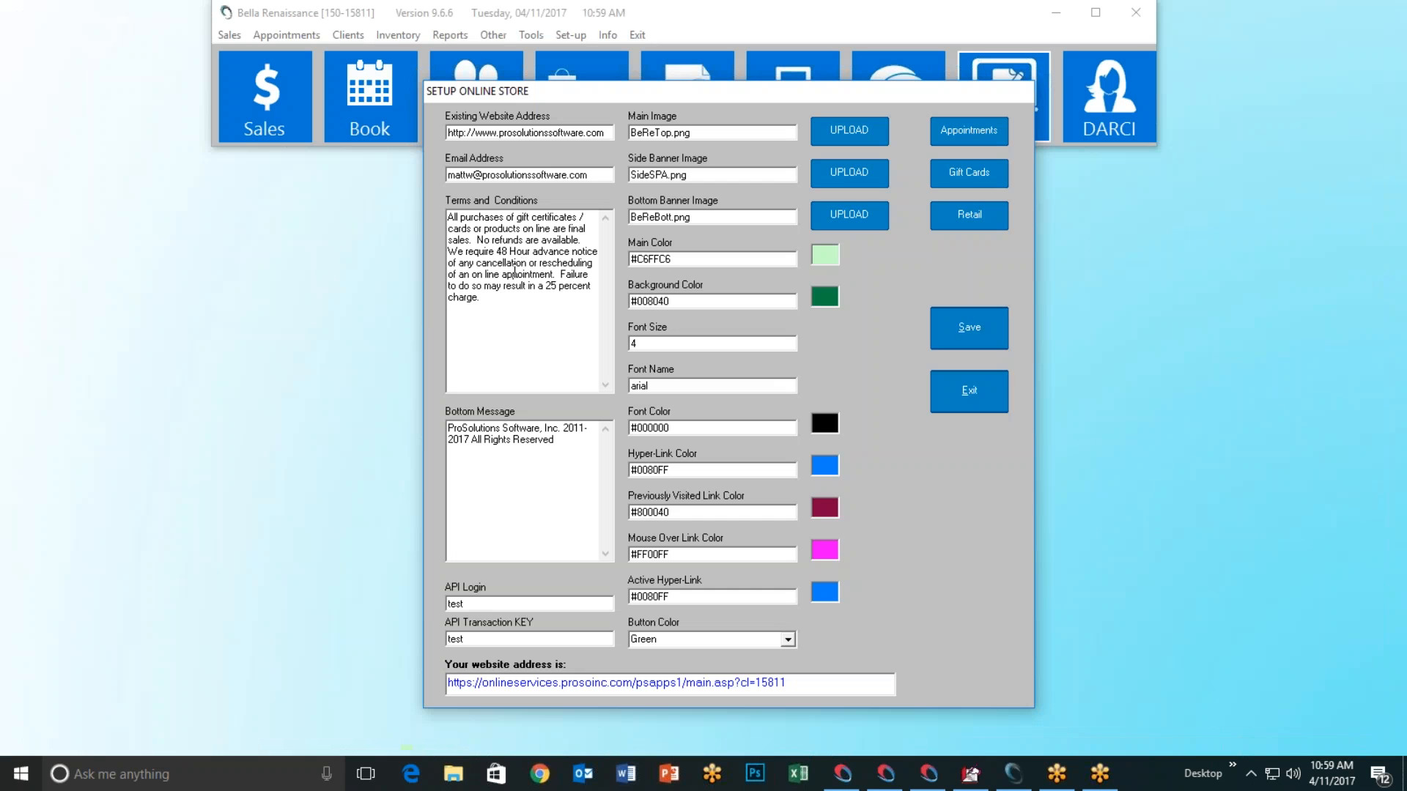
left_click(976, 393)
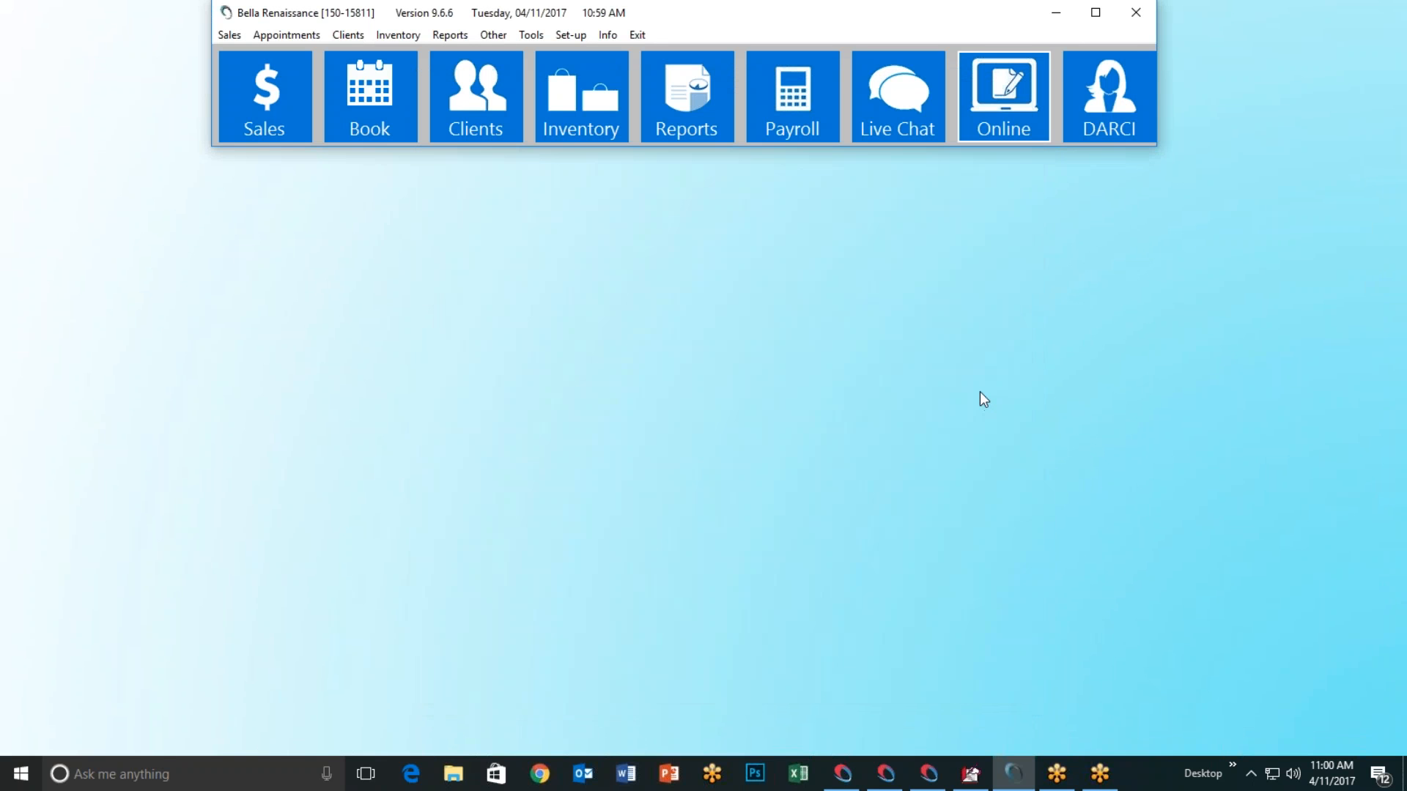